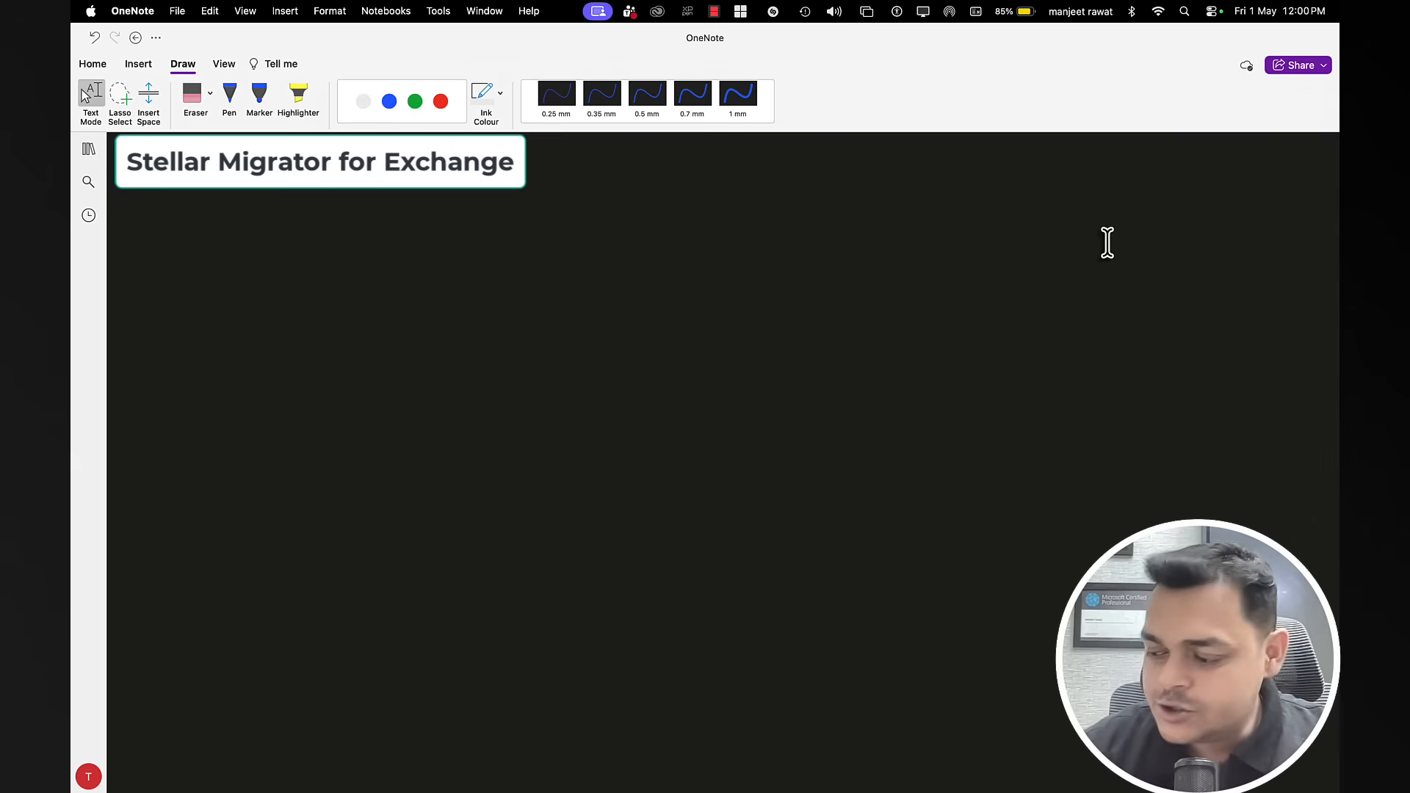
Step: Draw a green vertical divider, then handwrite 'Source' and the source admin address in blue on the left
left_click(412, 102)
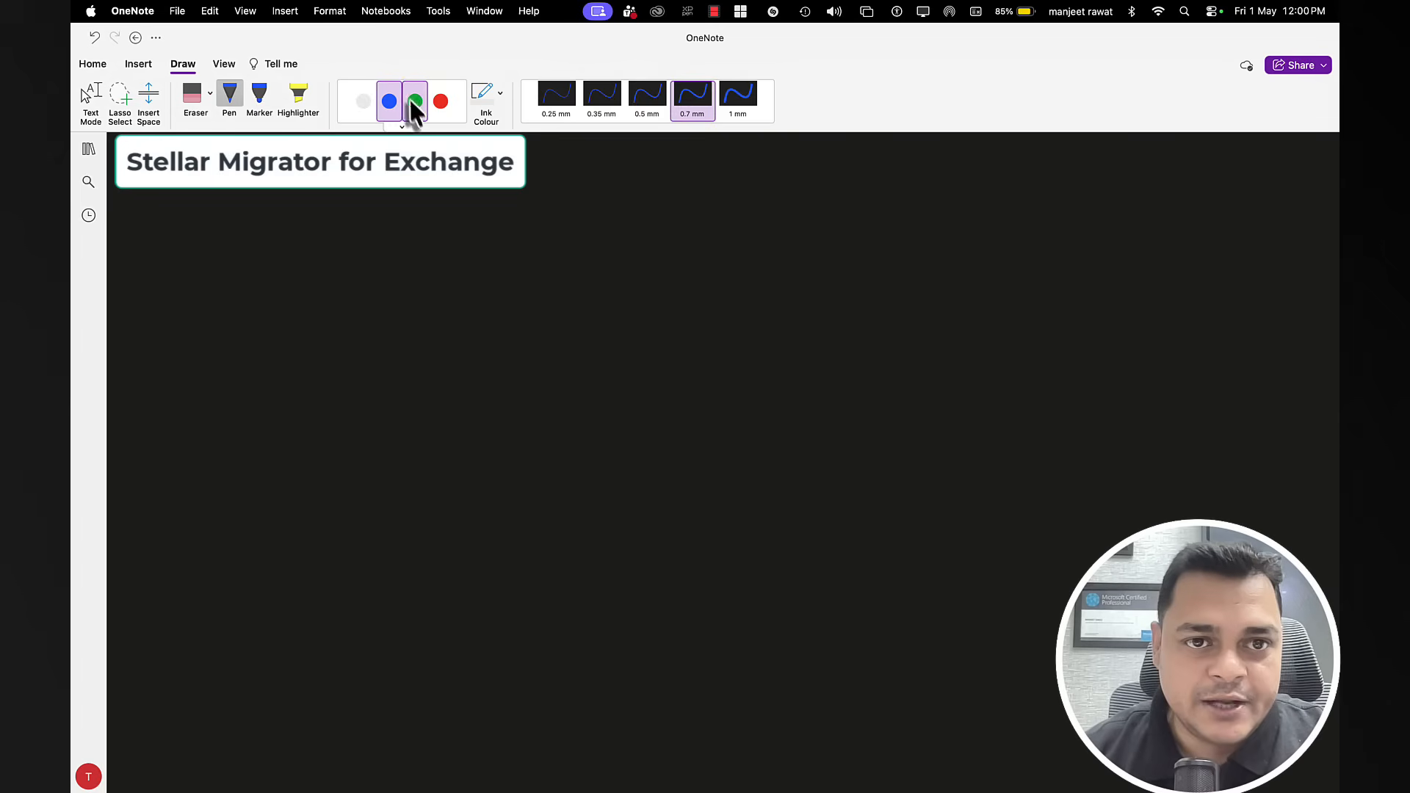
left_click_drag(689, 206, 675, 592)
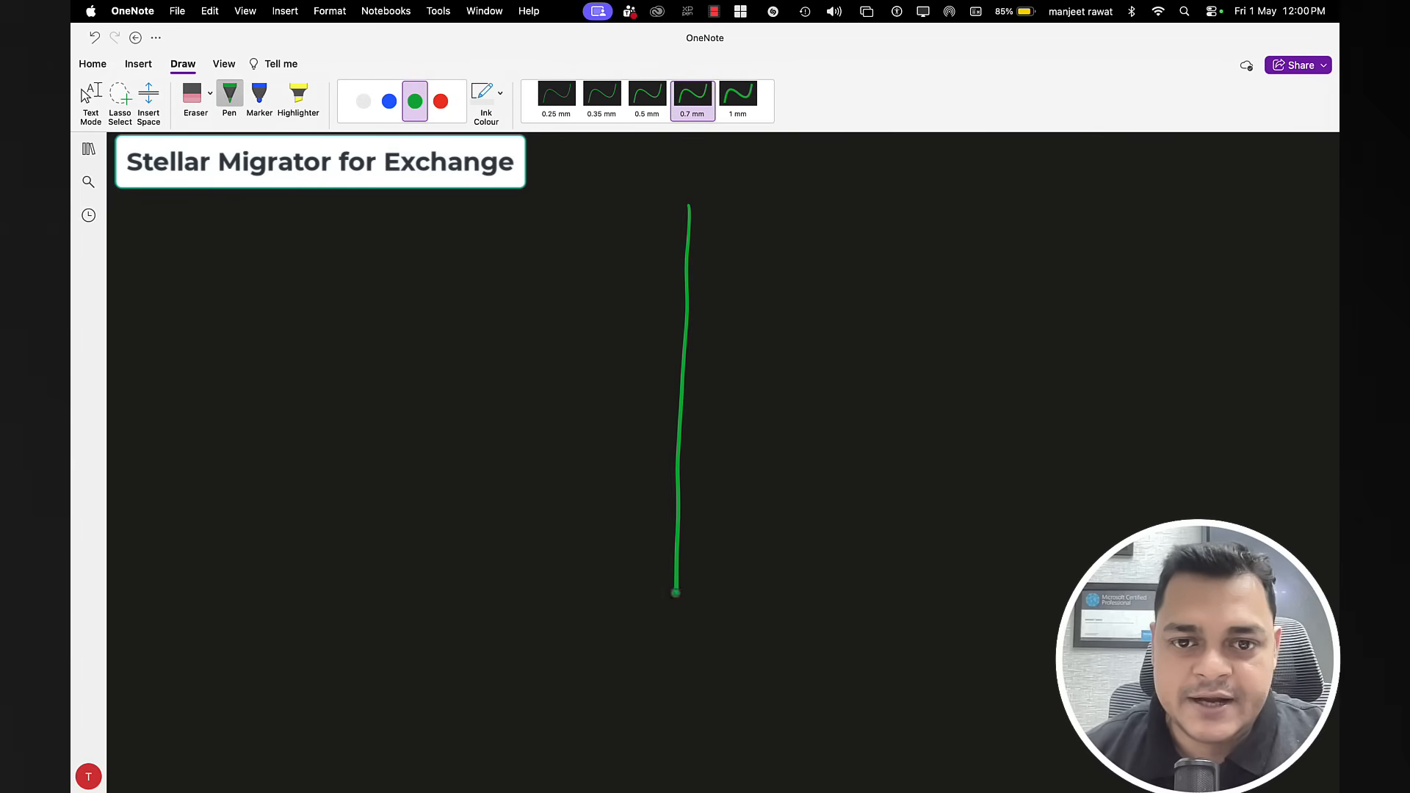
left_click(389, 100)
left_click_drag(190, 237, 173, 256)
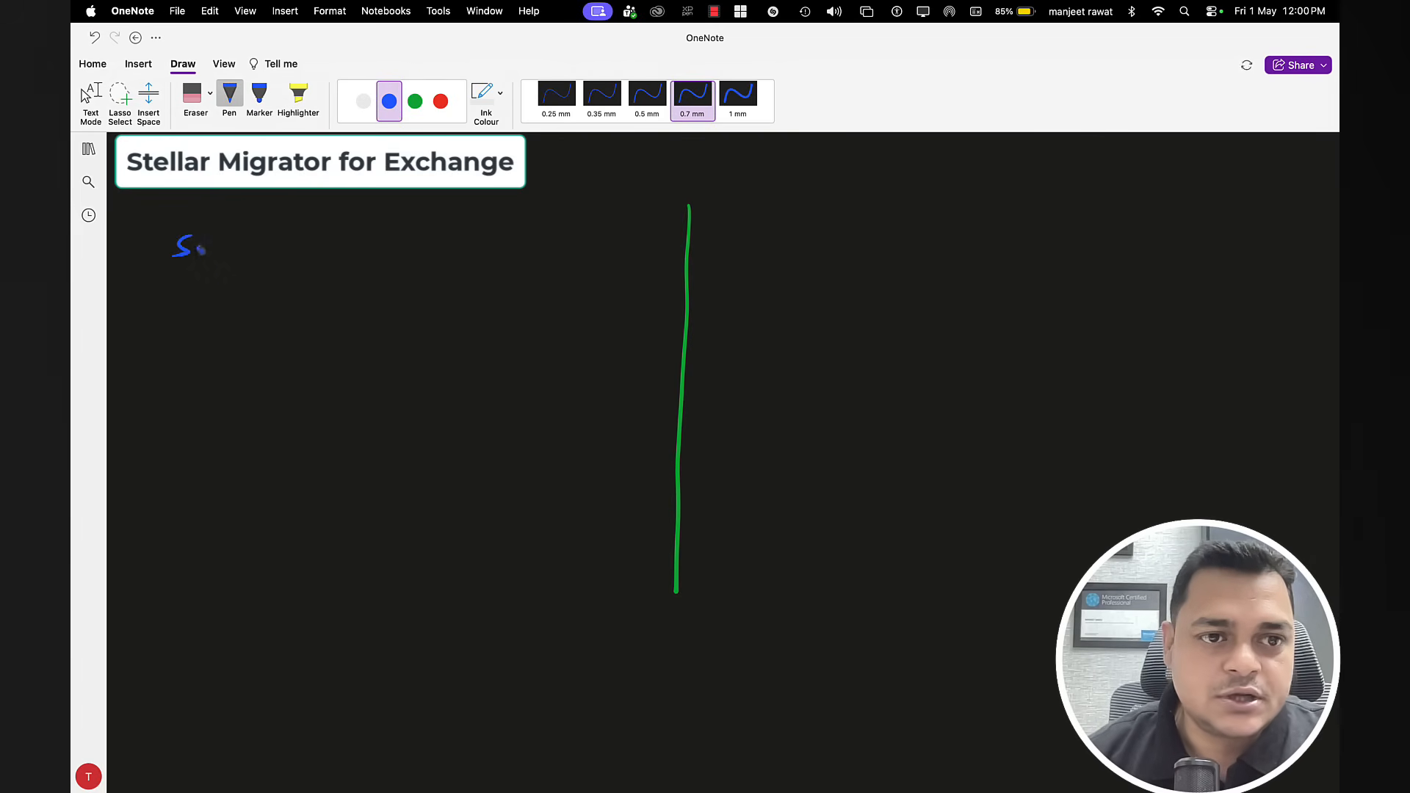
left_click_drag(265, 252, 269, 254)
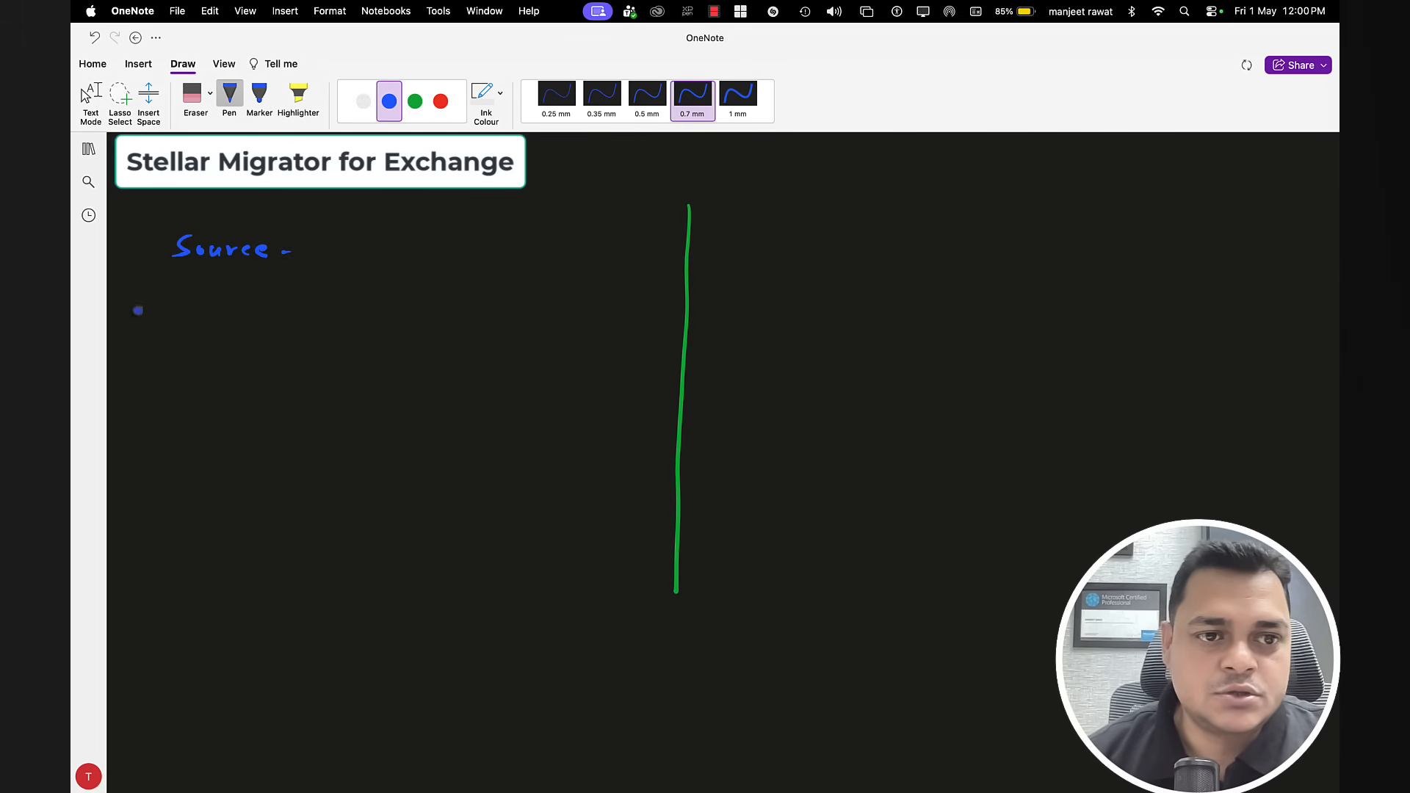
left_click_drag(136, 317, 153, 310)
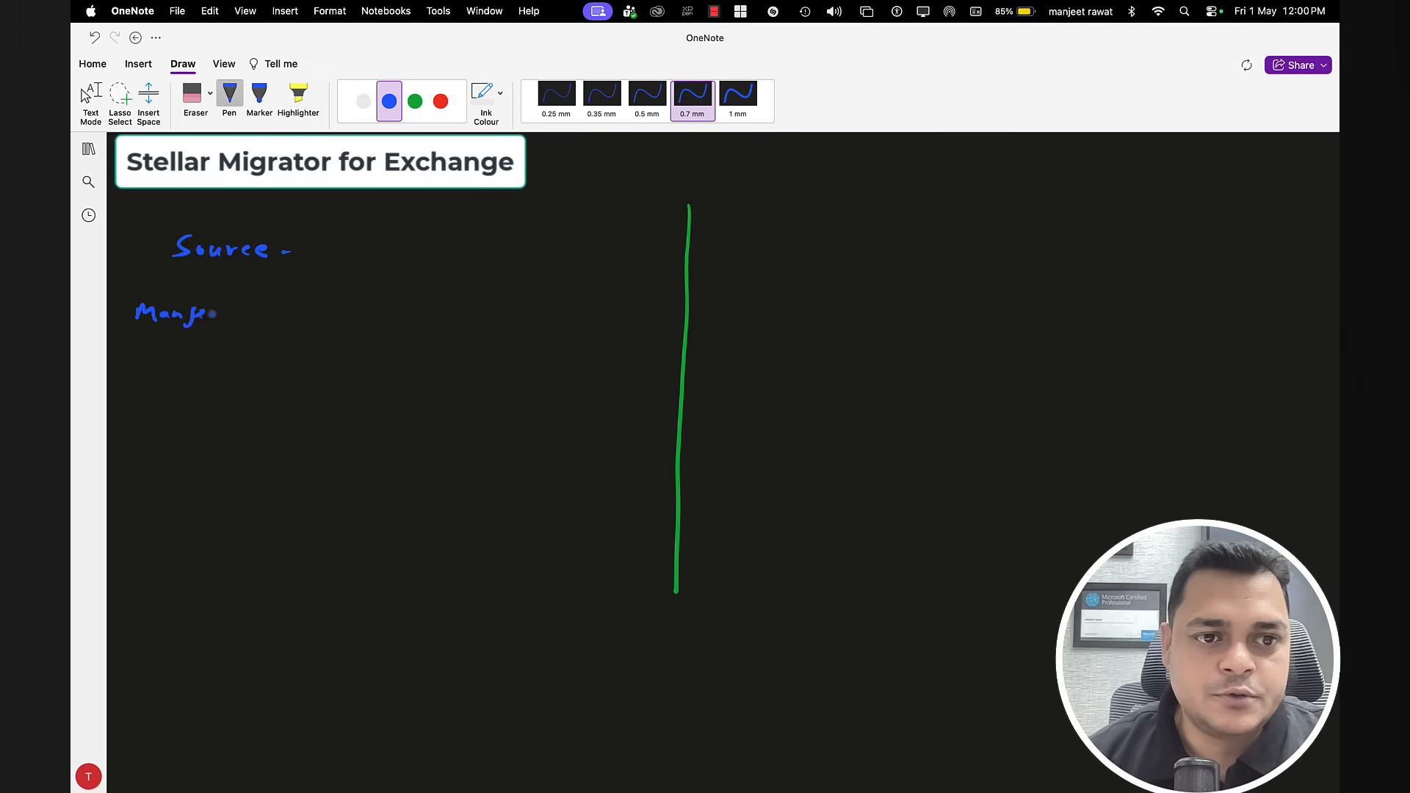
mouse_move(243, 312)
left_mouse_down()
mouse_move(324, 321)
mouse_move(362, 297)
left_mouse_up()
mouse_move(363, 312)
left_mouse_down()
mouse_move(380, 299)
mouse_move(383, 312)
left_mouse_up()
mouse_move(400, 301)
left_mouse_down()
mouse_move(392, 310)
mouse_move(426, 316)
left_mouse_up()
left_click_drag(439, 299, 441, 314)
mouse_move(457, 300)
left_mouse_down()
mouse_move(455, 314)
mouse_move(664, 315)
left_mouse_up()
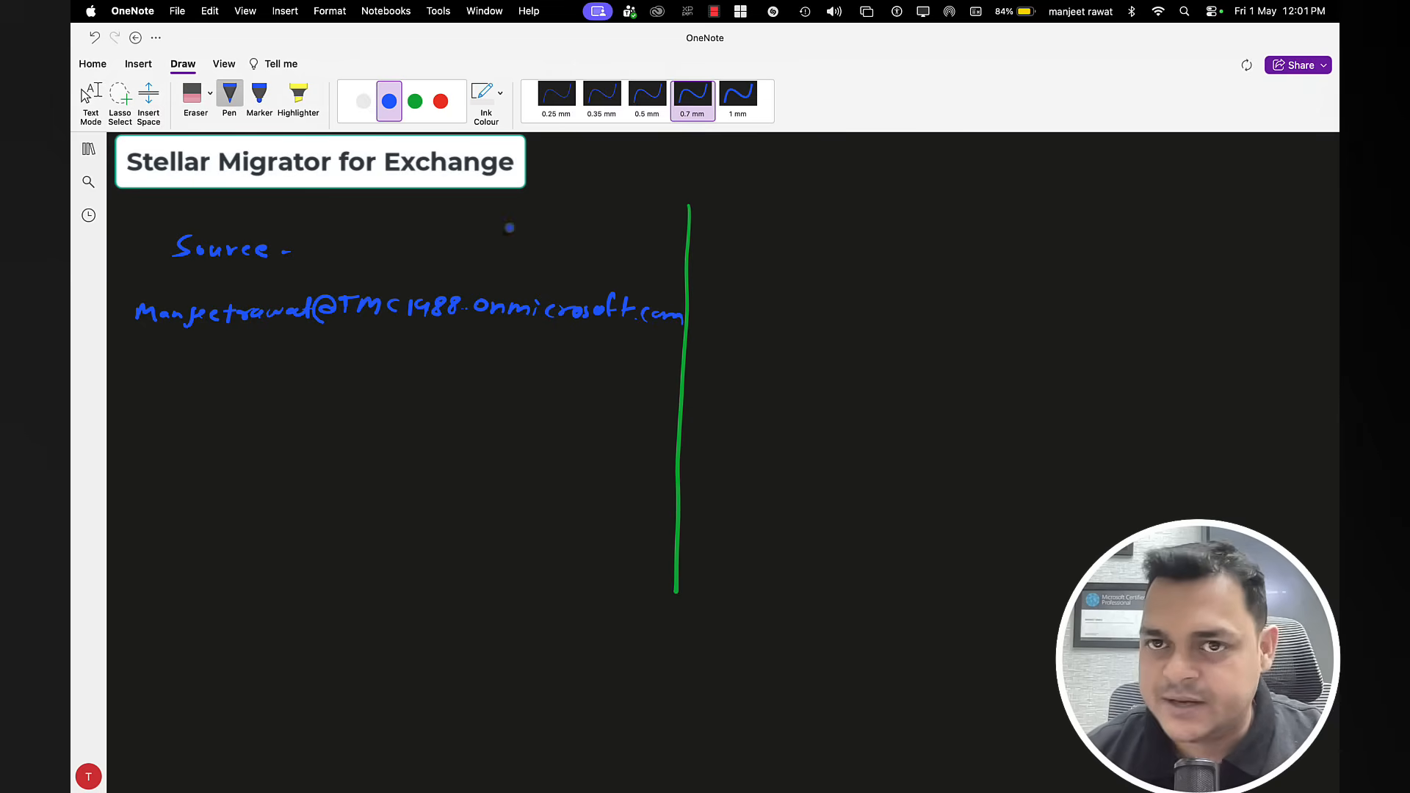
Step: Handwrite 'Target' and the target admin address in white right of the divider
left_click(363, 102)
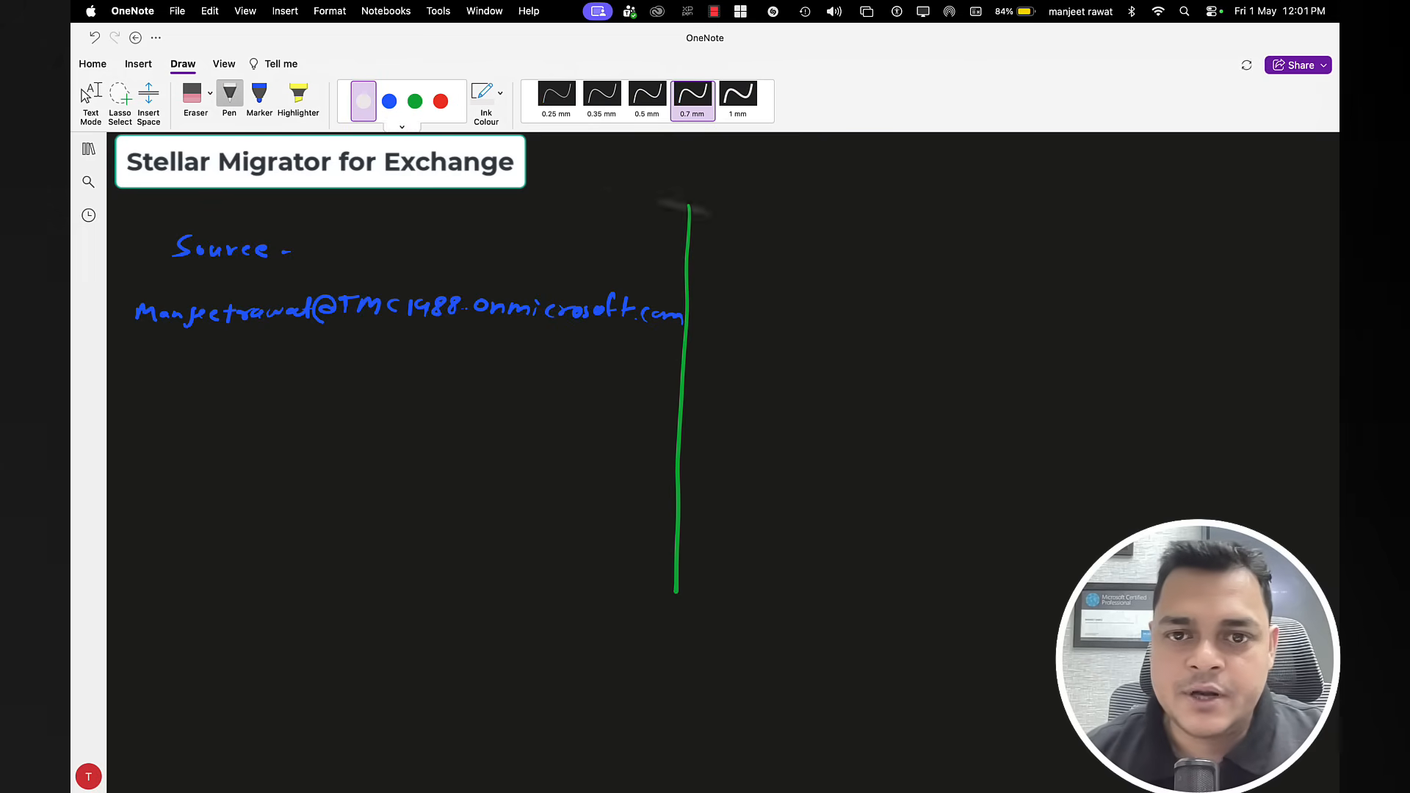
left_click_drag(777, 243, 771, 258)
left_click_drag(763, 247, 837, 253)
left_click_drag(844, 249, 863, 260)
left_click_drag(856, 247, 923, 251)
left_click_drag(764, 318, 751, 335)
left_click_drag(769, 321, 1116, 337)
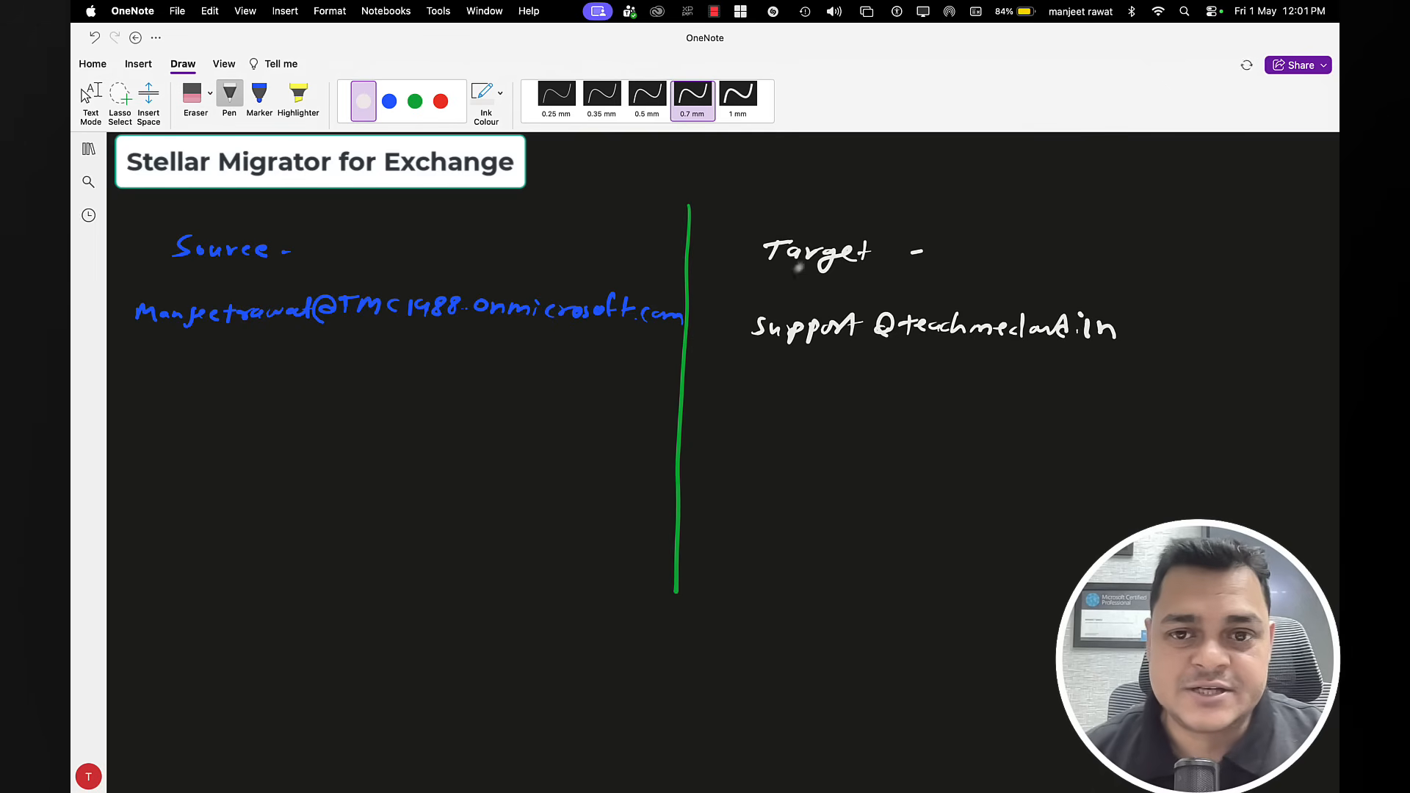
left_click(414, 102)
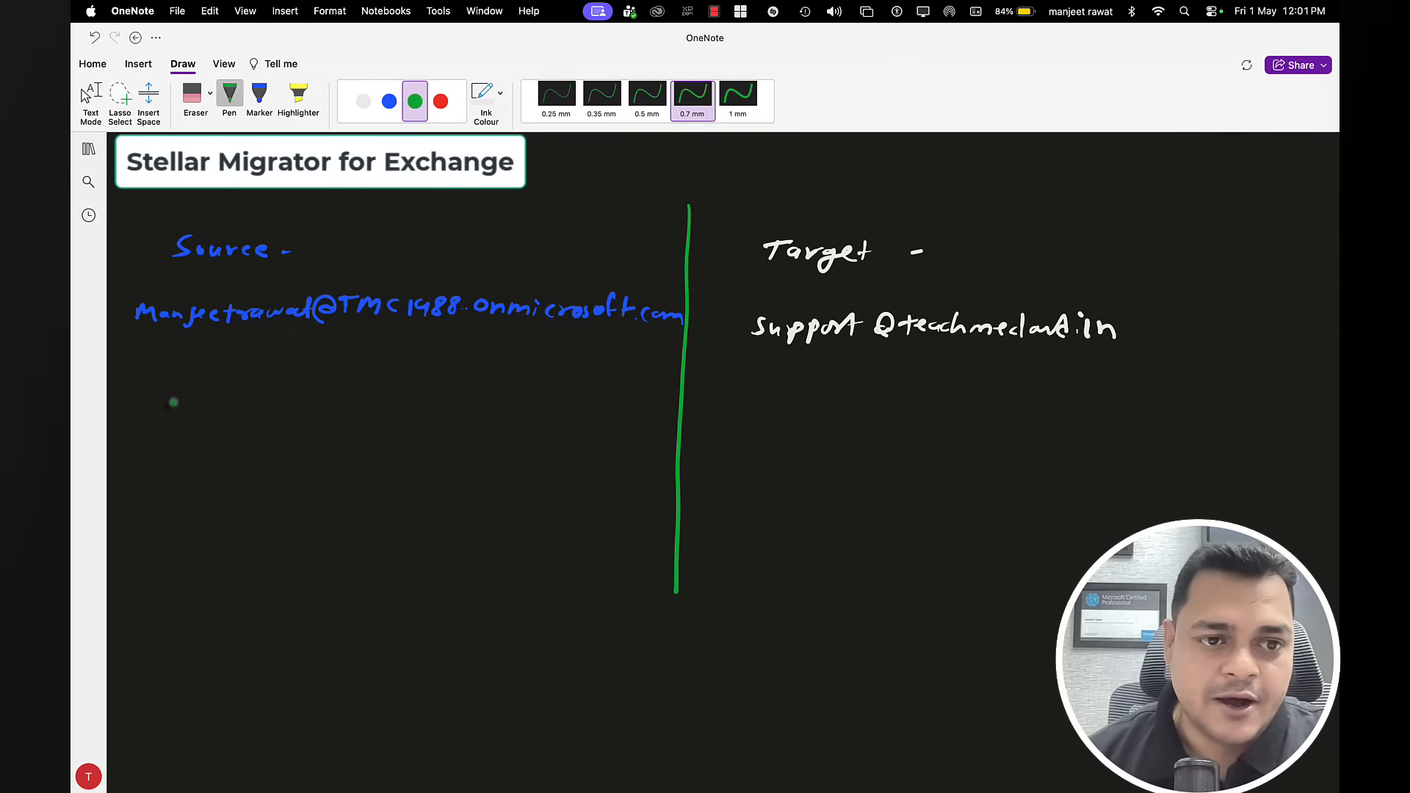
Step: Write the two user mailbox addresses in green under Source and bracket them together
left_click_drag(174, 401, 192, 391)
mouse_move(200, 380)
left_mouse_down()
mouse_move(198, 397)
mouse_move(252, 382)
mouse_move(326, 390)
left_mouse_up()
mouse_move(339, 383)
left_mouse_down()
mouse_move(336, 395)
mouse_move(395, 383)
mouse_move(426, 401)
left_mouse_up()
mouse_move(181, 446)
left_mouse_down()
mouse_move(175, 463)
mouse_move(269, 444)
mouse_move(320, 458)
mouse_move(343, 434)
mouse_move(409, 455)
left_mouse_up()
mouse_move(415, 456)
left_mouse_down()
mouse_move(424, 440)
mouse_move(434, 456)
left_mouse_up()
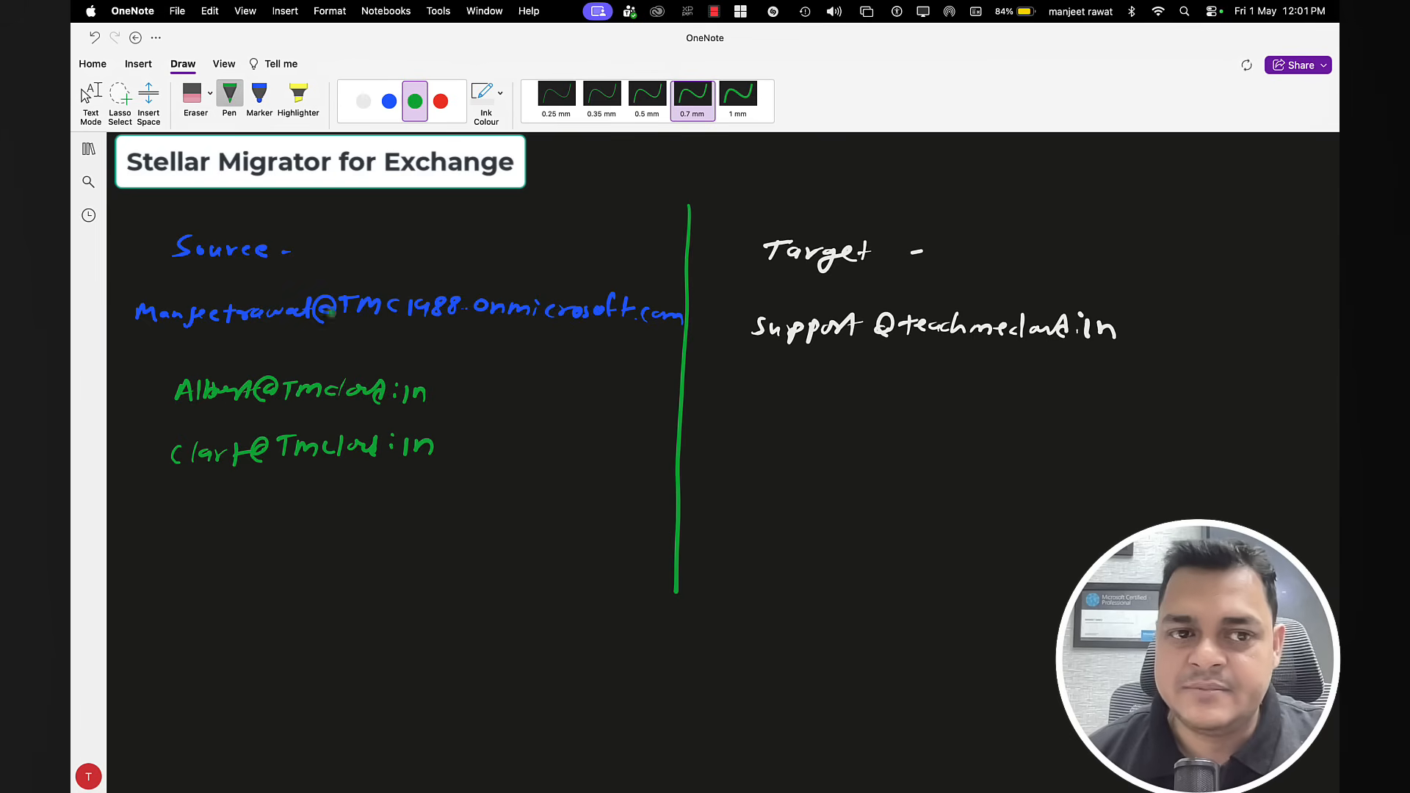
left_click_drag(457, 388, 448, 450)
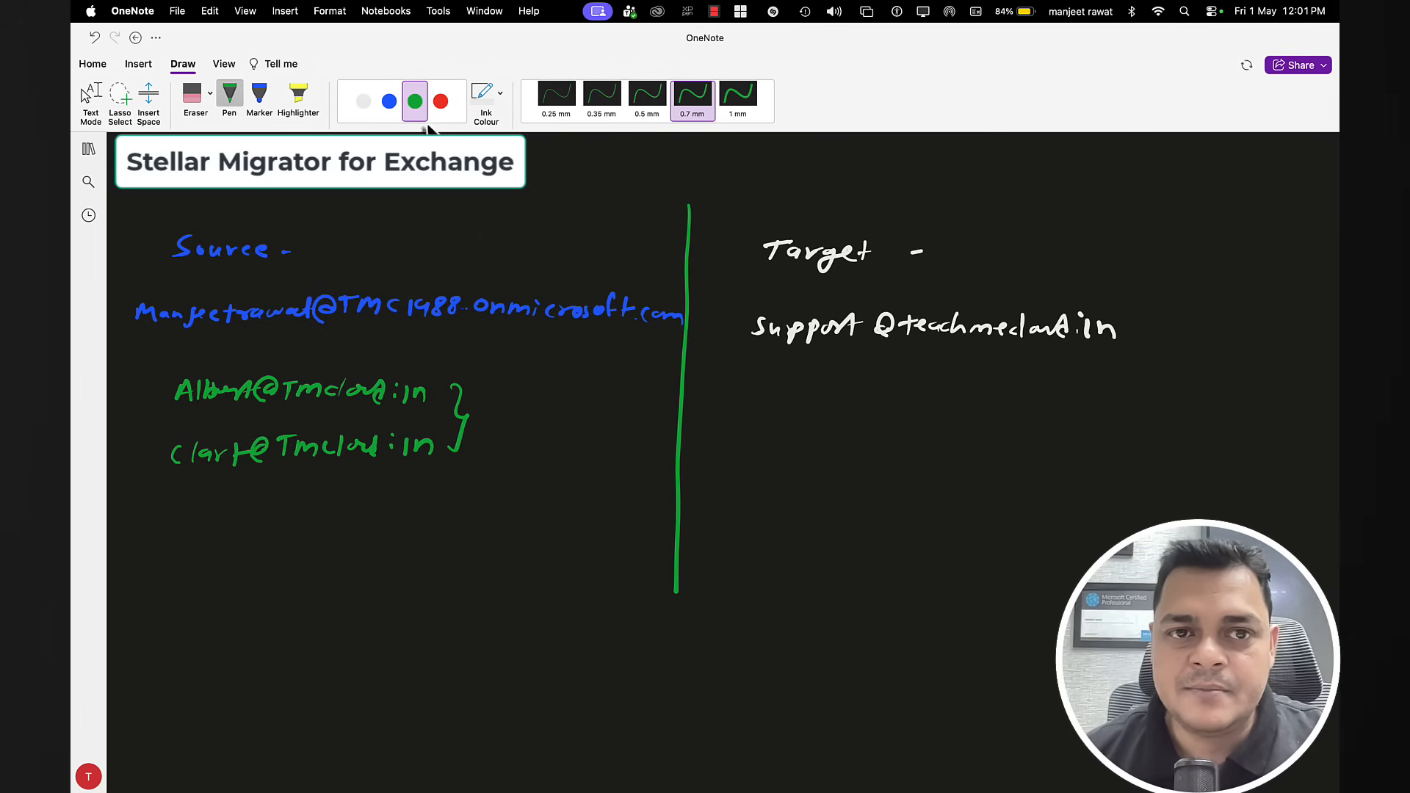
Step: Draw red arrows from the bracketed users across the divider to the target side
left_click(440, 100)
left_click_drag(490, 419, 729, 415)
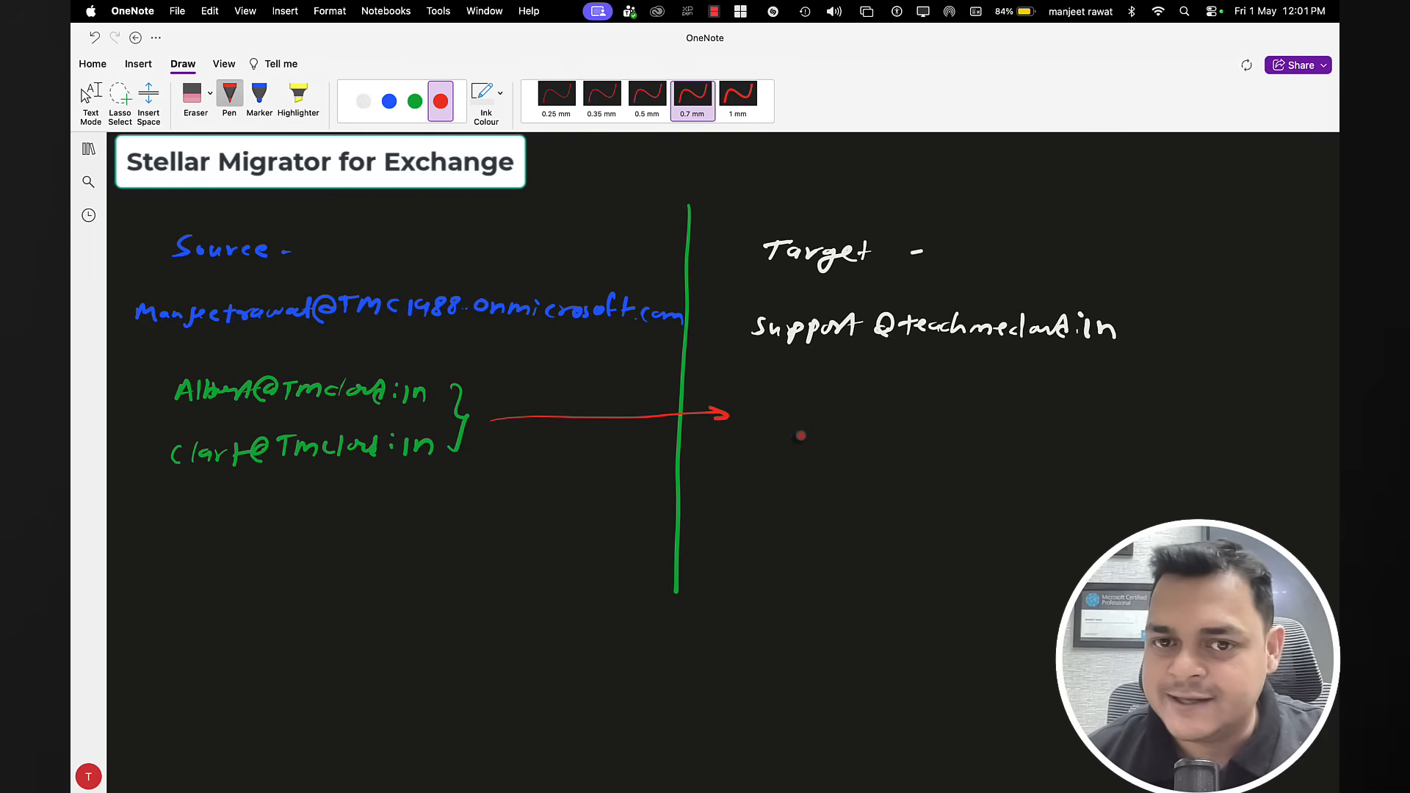
left_click_drag(726, 400, 758, 383)
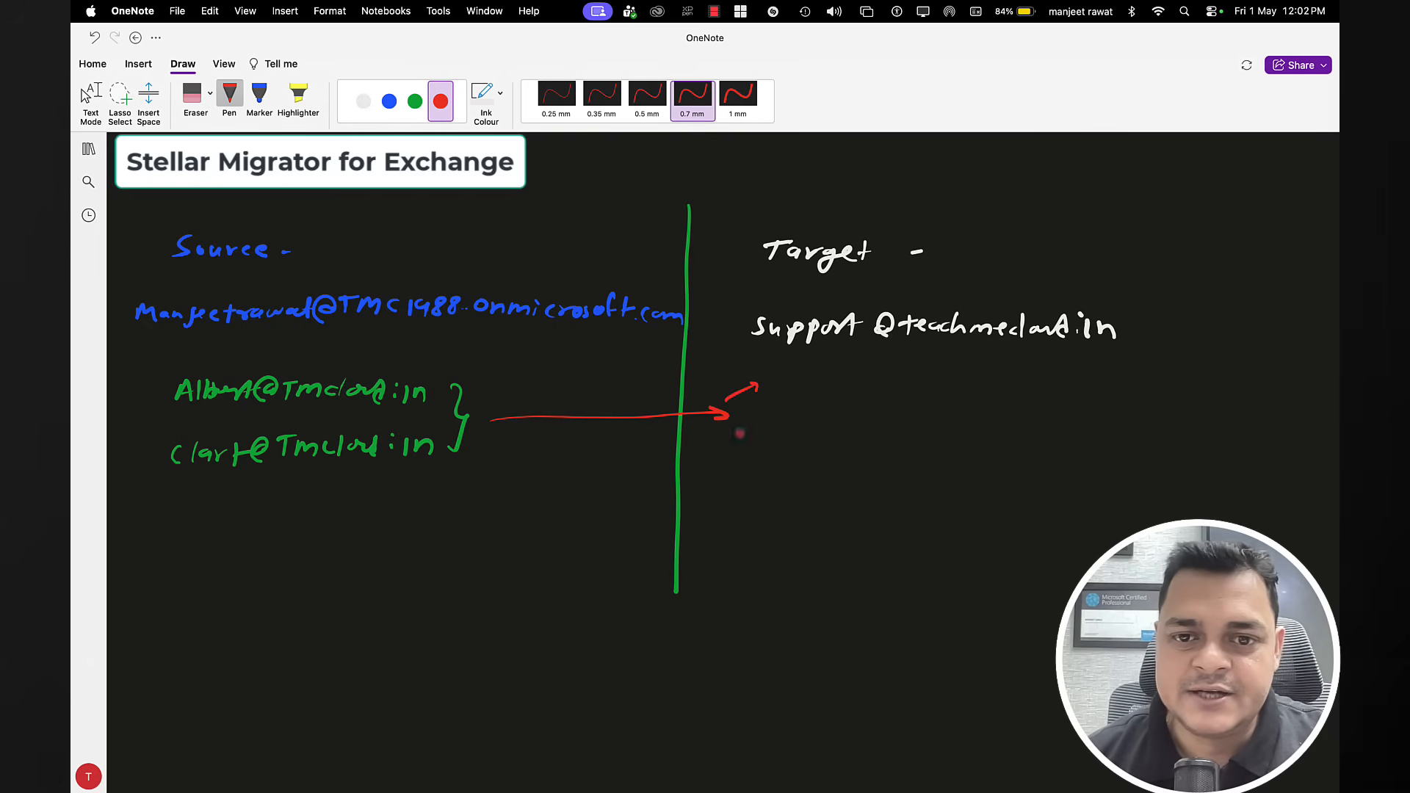
left_click_drag(732, 435, 771, 445)
key("Escape")
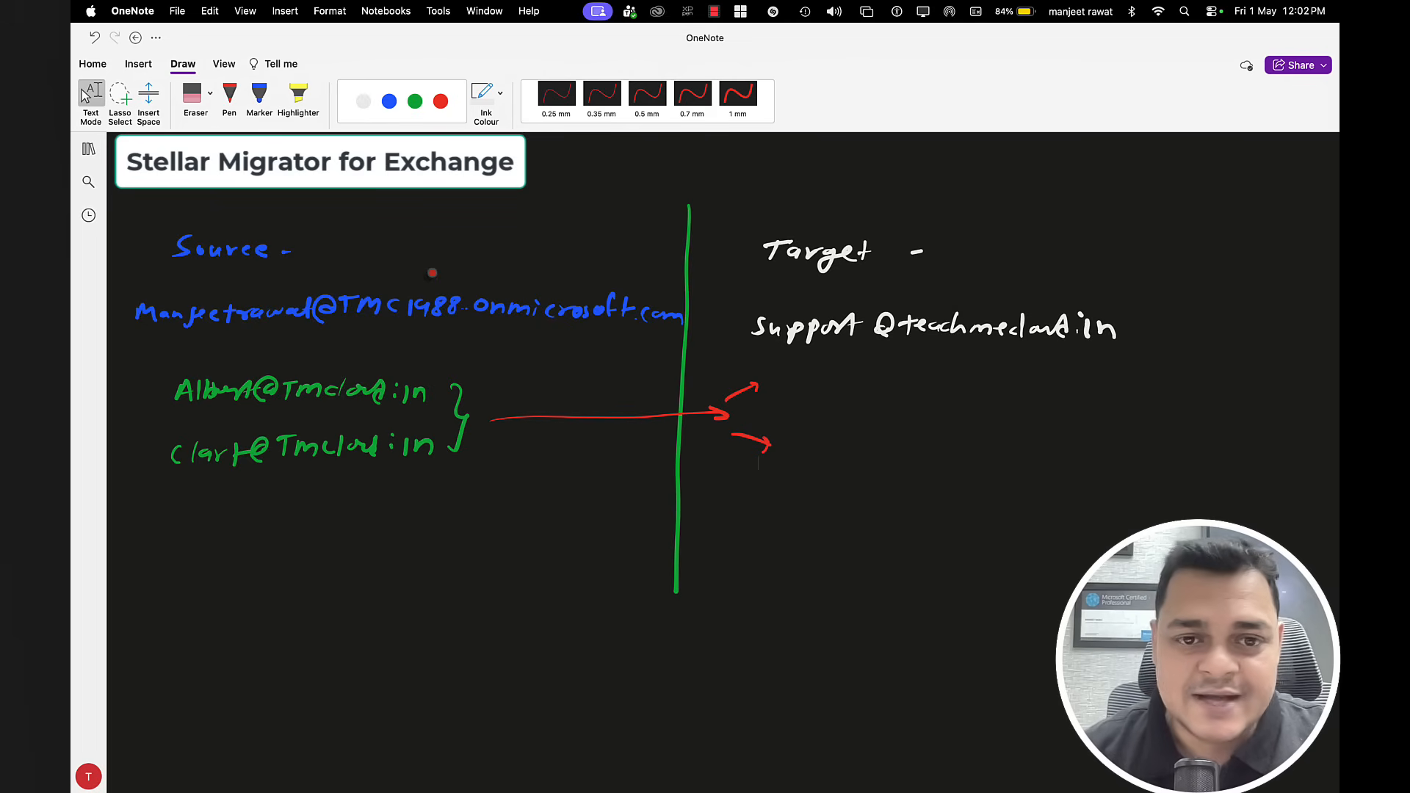
Step: Handwrite a green 'Pre-Requisite' heading lower on the page
left_click(362, 107)
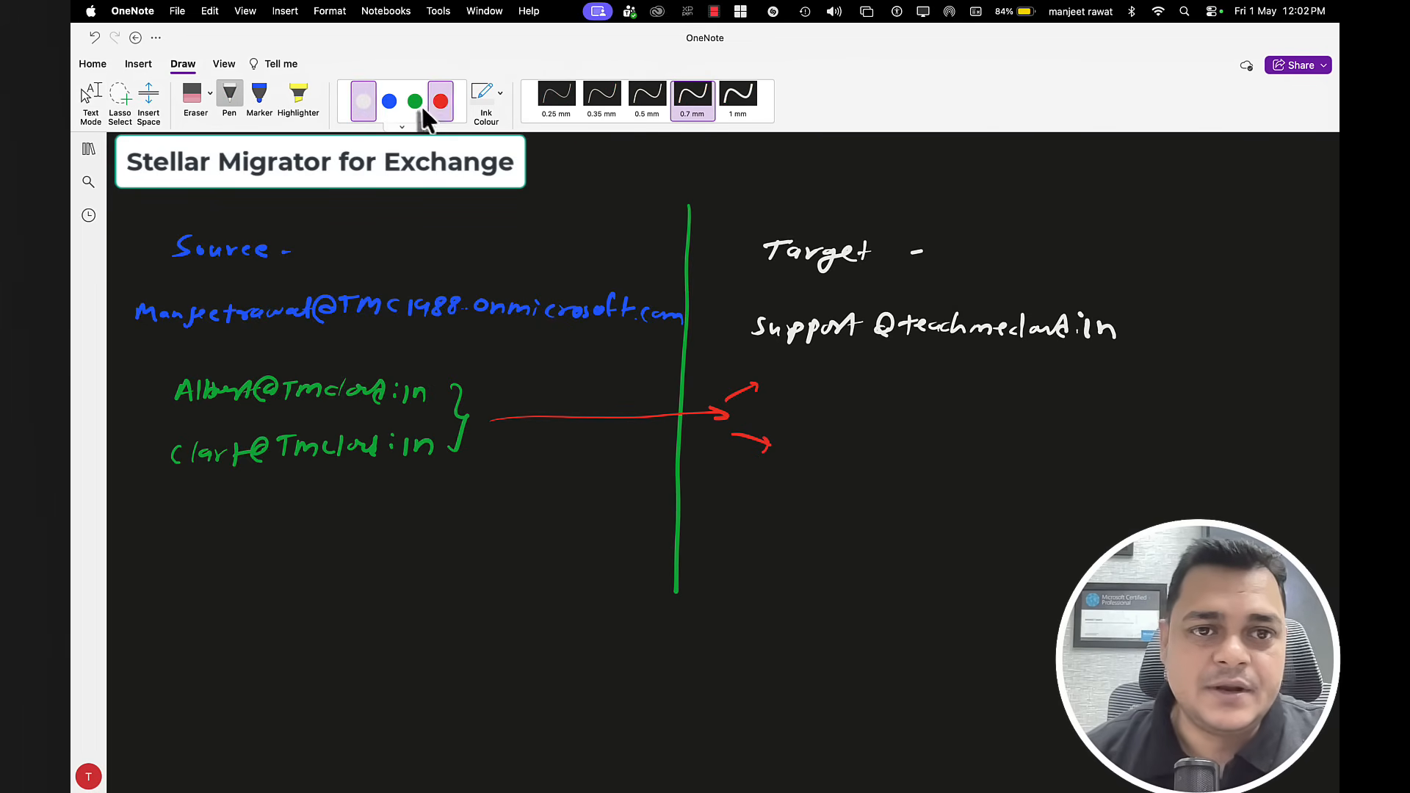
left_click(416, 103)
scroll(610, 418, "down", 3)
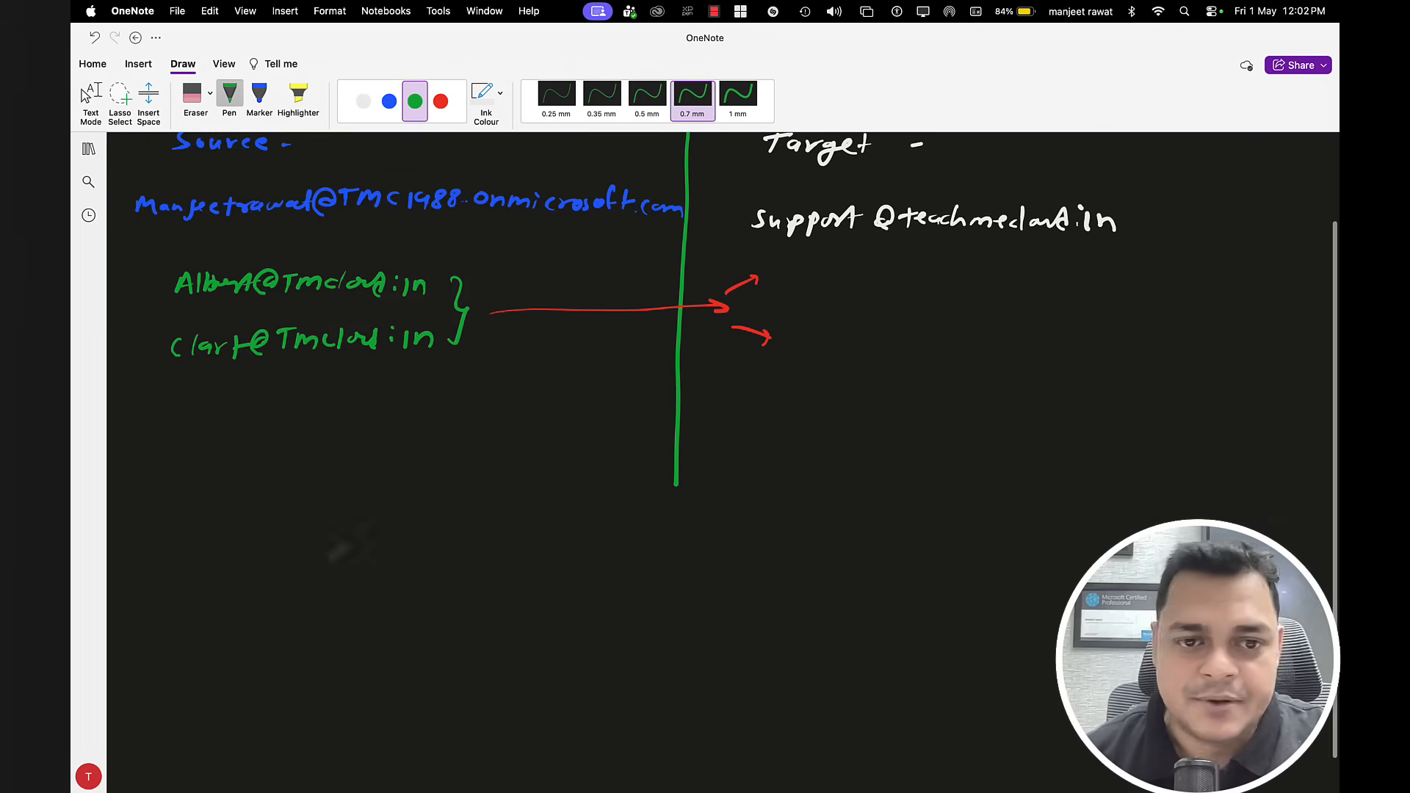
mouse_move(135, 591)
left_mouse_down()
mouse_move(158, 605)
mouse_move(325, 610)
left_mouse_up()
left_click(165, 601)
left_click_drag(355, 607, 375, 607)
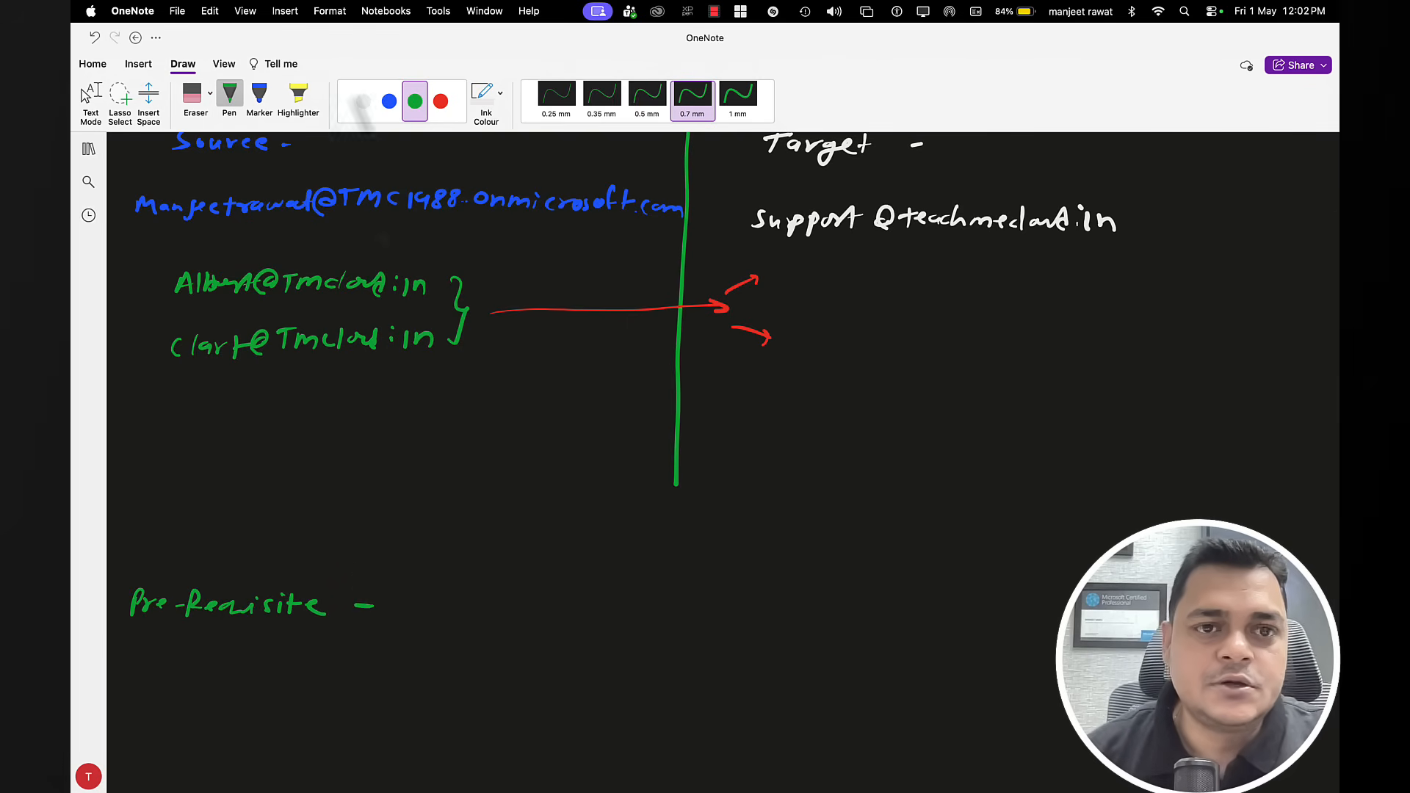
Step: Write the numbered items in white: org email signup, download the Stellar tool, install and follow steps
left_click(363, 101)
scroll(305, 639, "down", 3)
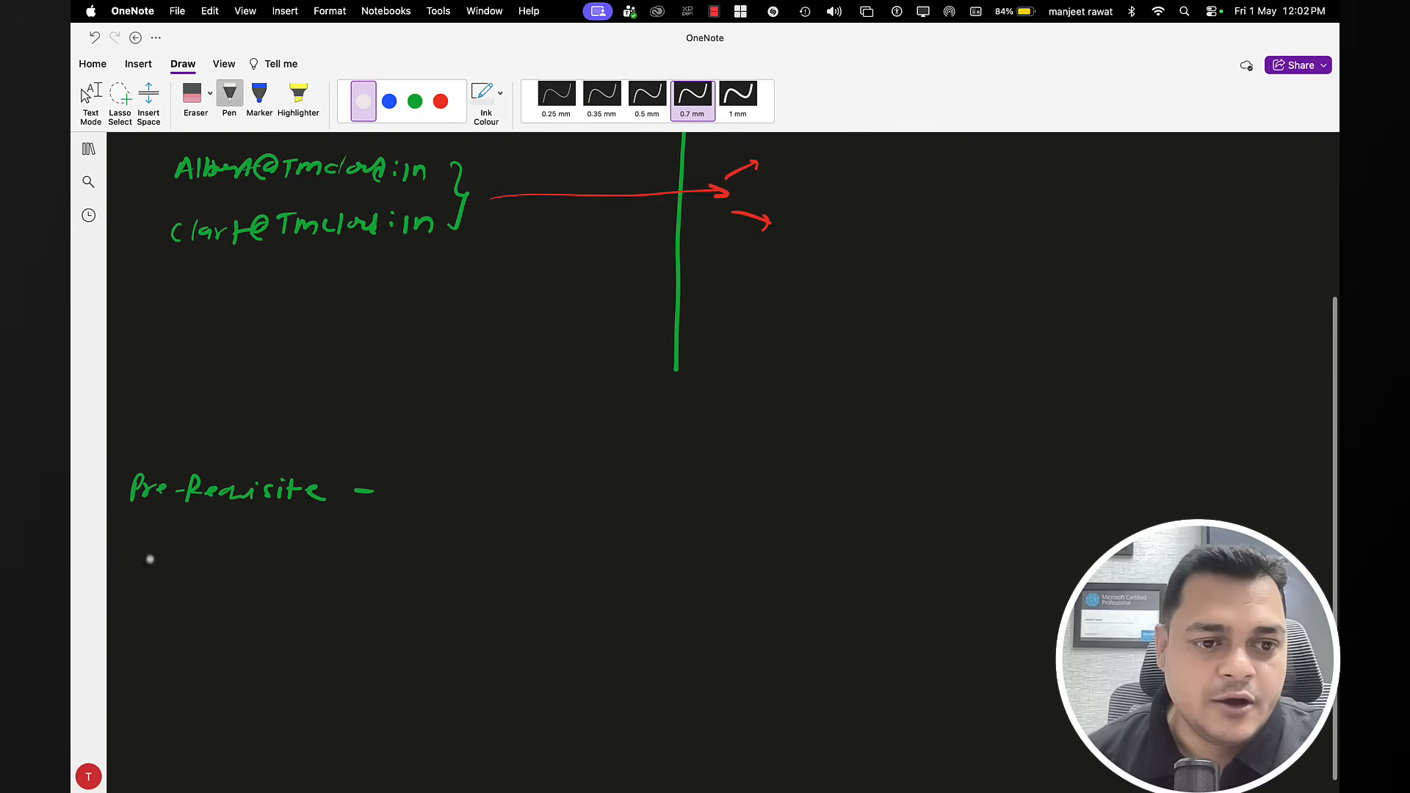
mouse_move(150, 559)
left_mouse_down()
mouse_move(165, 562)
mouse_move(171, 589)
mouse_move(293, 551)
mouse_move(302, 572)
mouse_move(395, 567)
mouse_move(414, 542)
mouse_move(430, 580)
mouse_move(481, 562)
mouse_move(544, 582)
mouse_move(640, 562)
left_mouse_up()
mouse_move(544, 558)
left_mouse_down()
mouse_move(571, 566)
mouse_move(564, 595)
left_mouse_up()
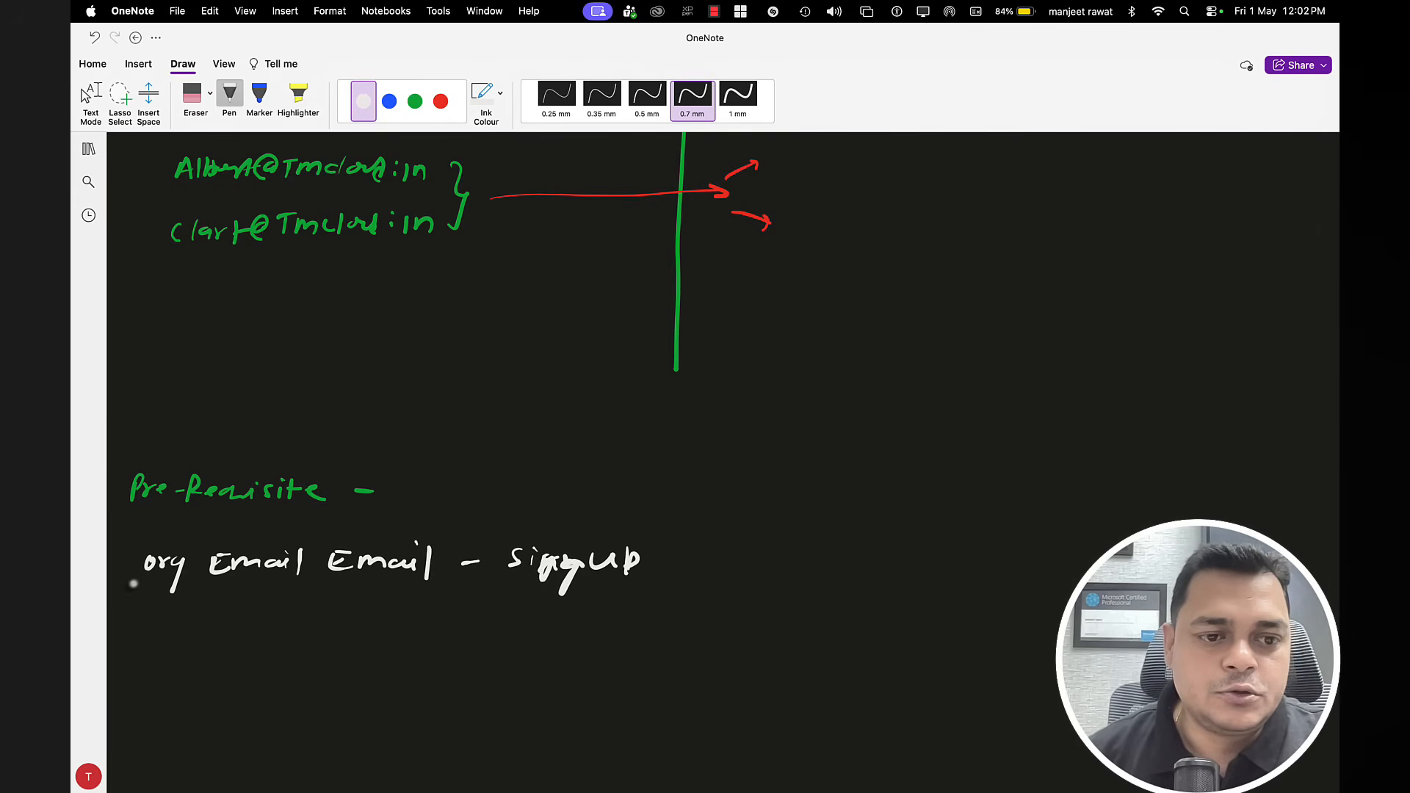
left_click_drag(118, 580, 126, 567)
mouse_move(125, 633)
left_mouse_down()
mouse_move(133, 646)
mouse_move(180, 632)
mouse_move(351, 644)
mouse_move(343, 652)
mouse_move(386, 642)
left_mouse_up()
left_click_drag(388, 645, 483, 636)
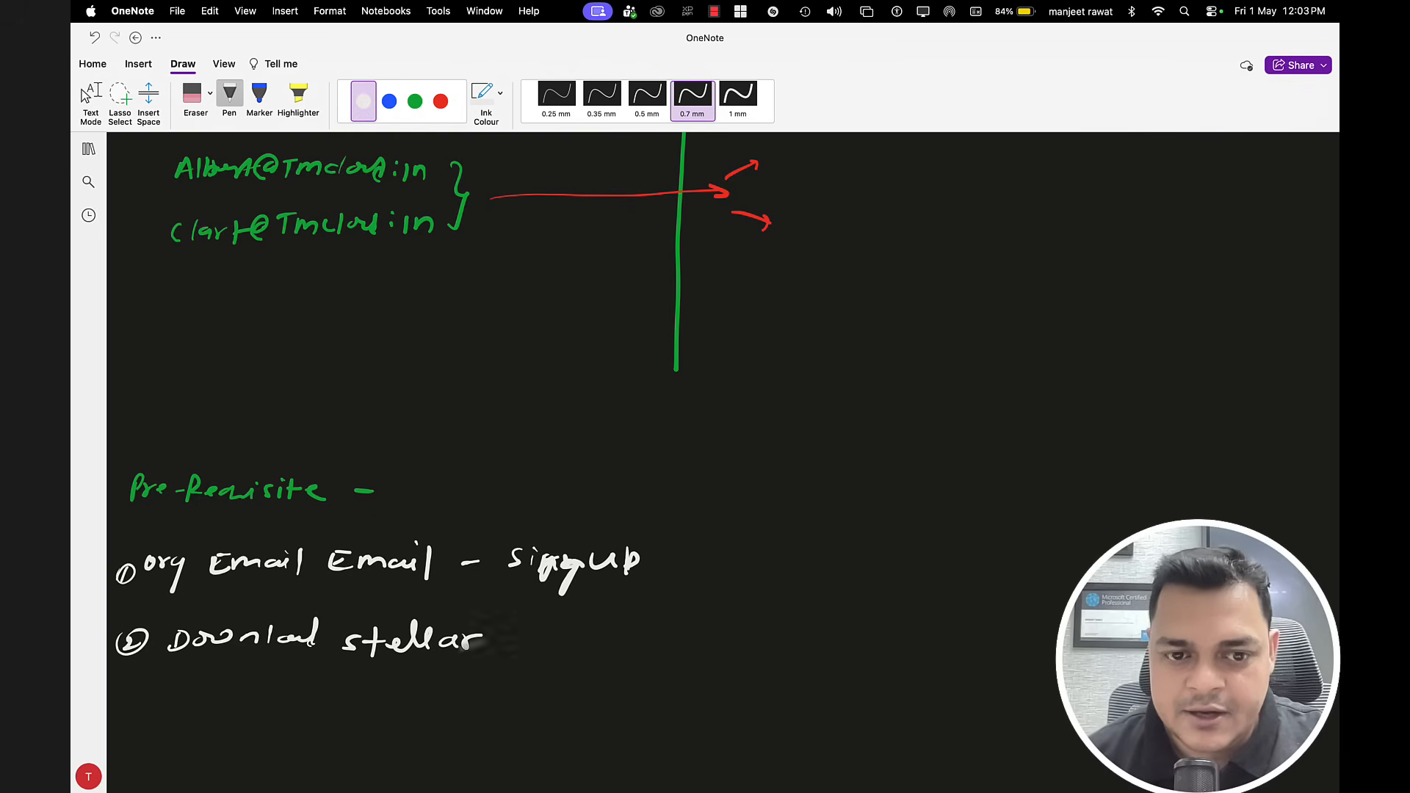
mouse_move(514, 630)
left_mouse_down()
mouse_move(580, 629)
mouse_move(593, 650)
left_mouse_up()
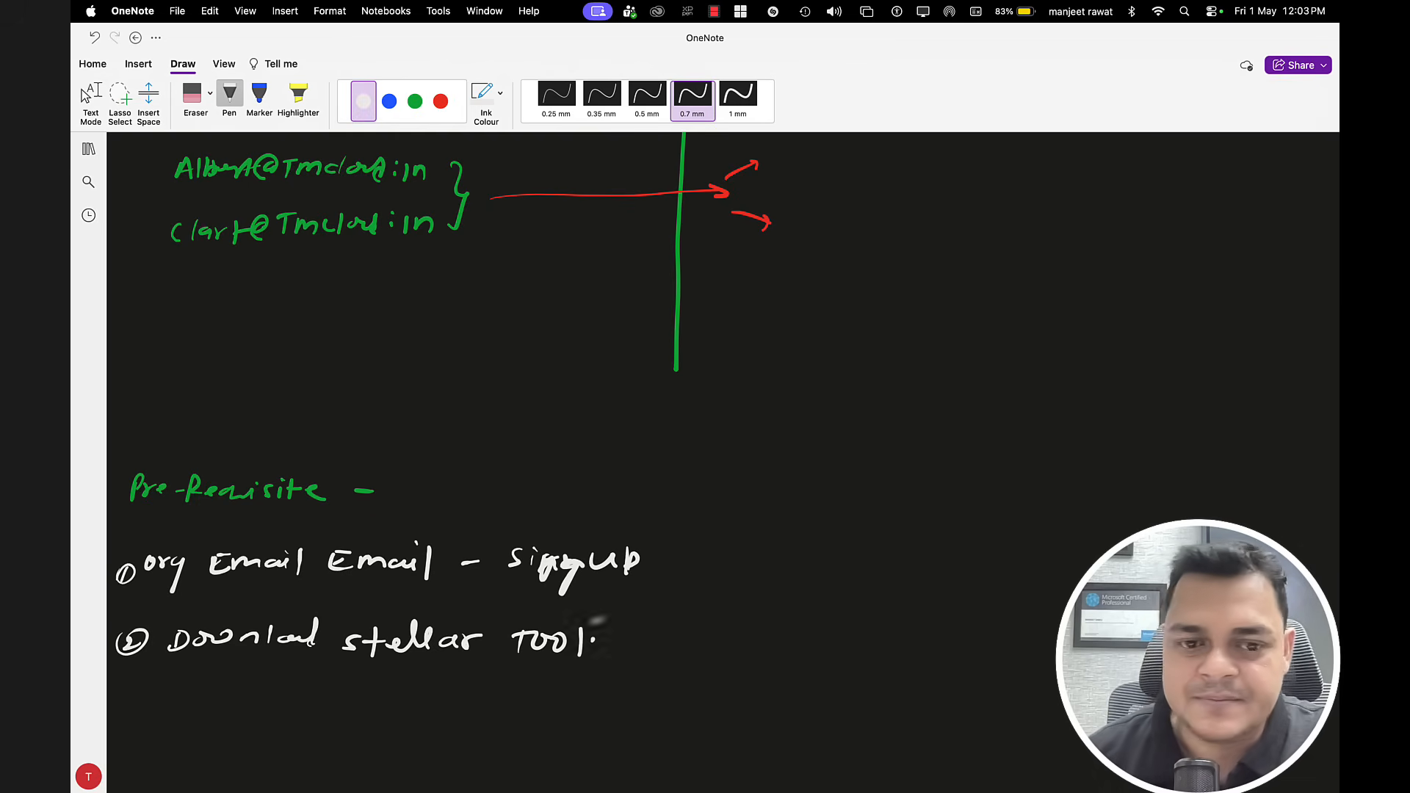
mouse_move(118, 687)
left_mouse_down()
mouse_move(119, 704)
mouse_move(165, 706)
mouse_move(182, 686)
mouse_move(221, 701)
mouse_move(277, 683)
mouse_move(284, 703)
mouse_move(522, 689)
mouse_move(491, 698)
mouse_move(650, 705)
mouse_move(651, 687)
mouse_move(721, 690)
left_mouse_up()
key("super+z")
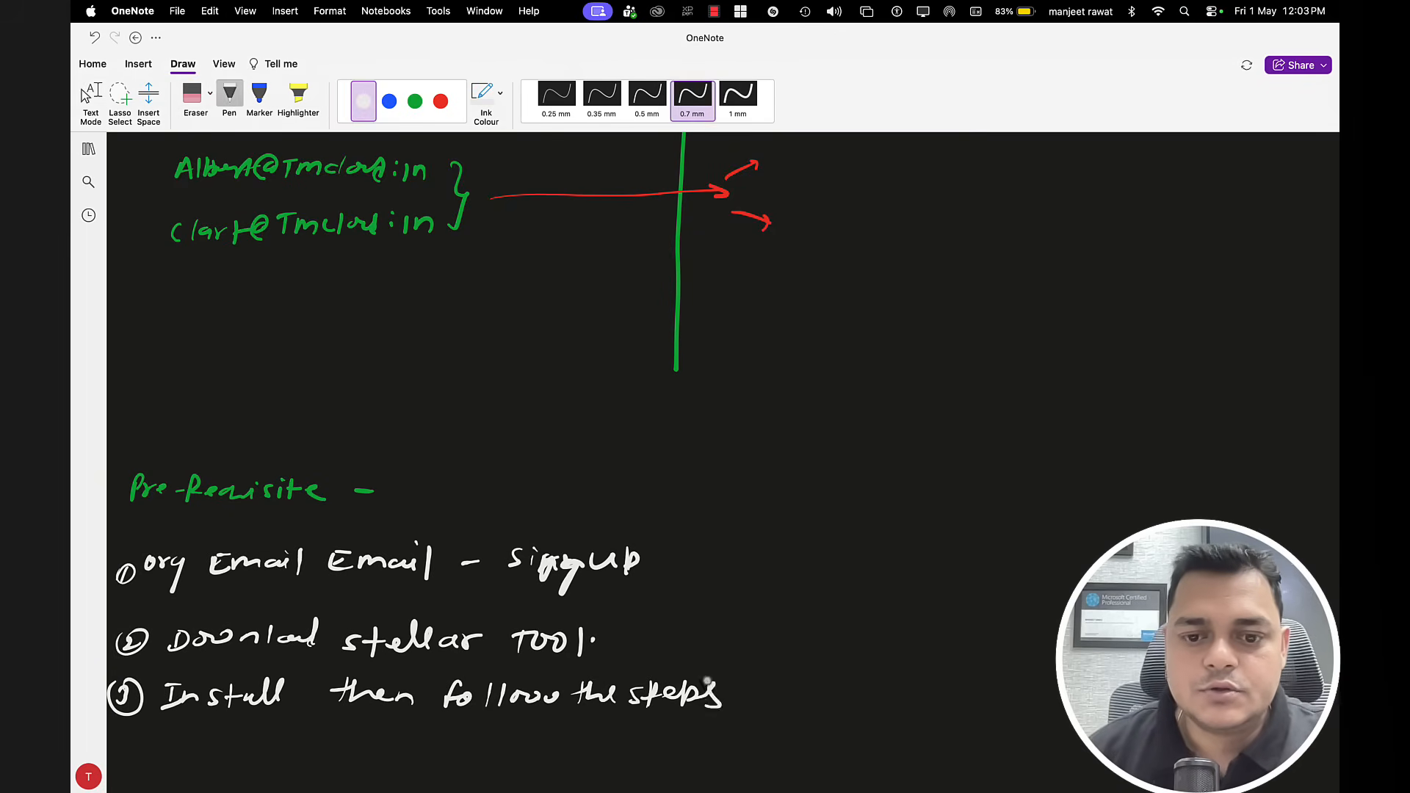
key("Escape")
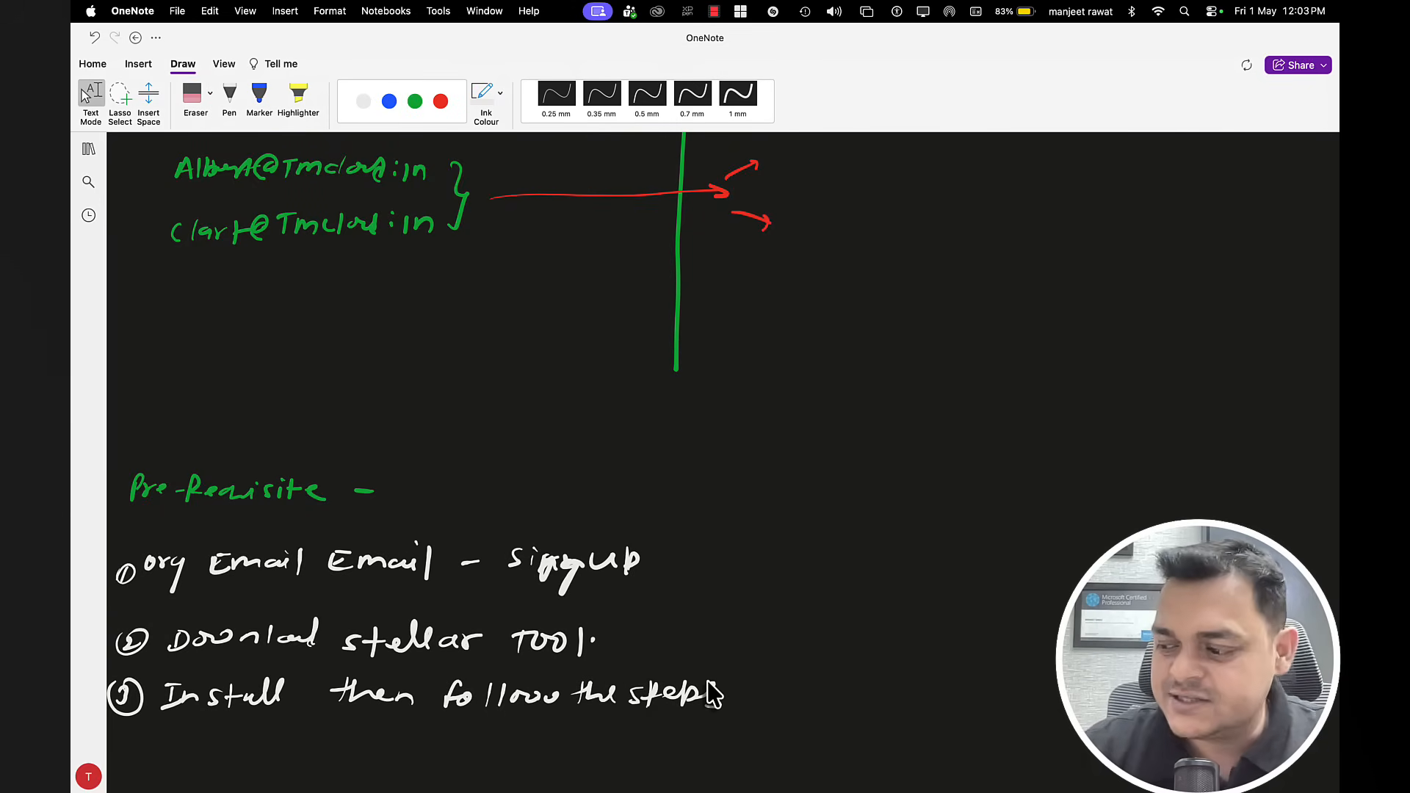
Step: Copy the Stellar product page link from the Notes note
key("ctrl+Left")
left_click(551, 765)
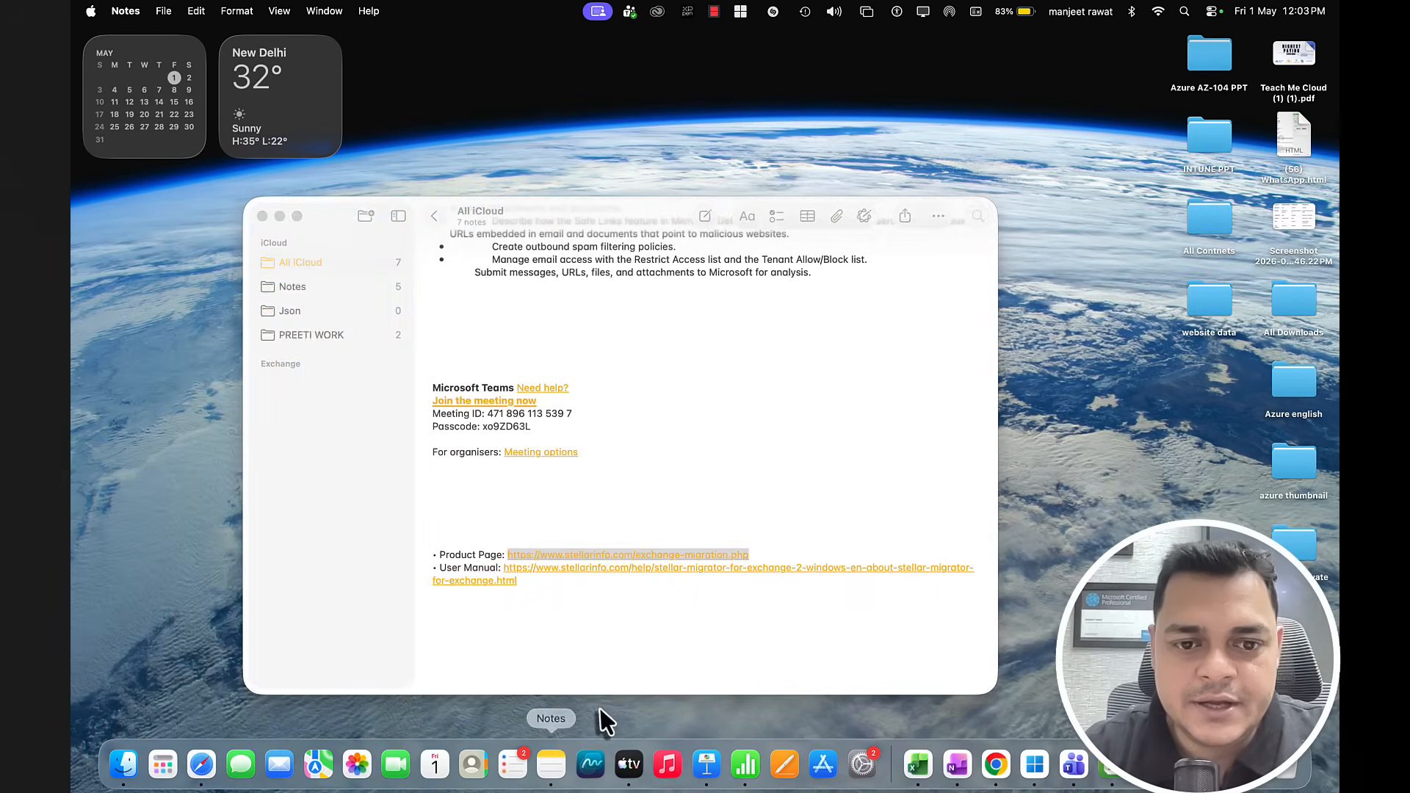
right_click(642, 554)
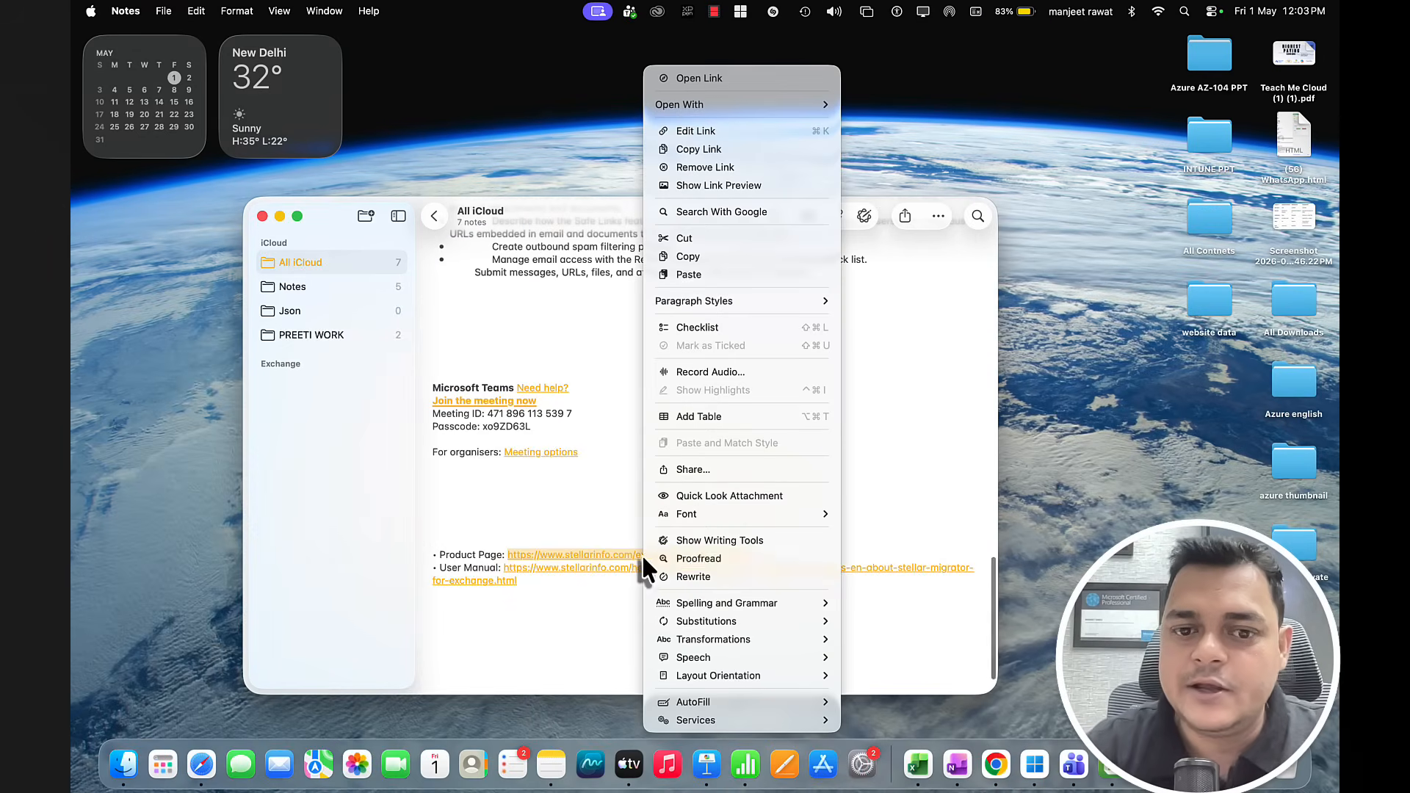
left_click(697, 257)
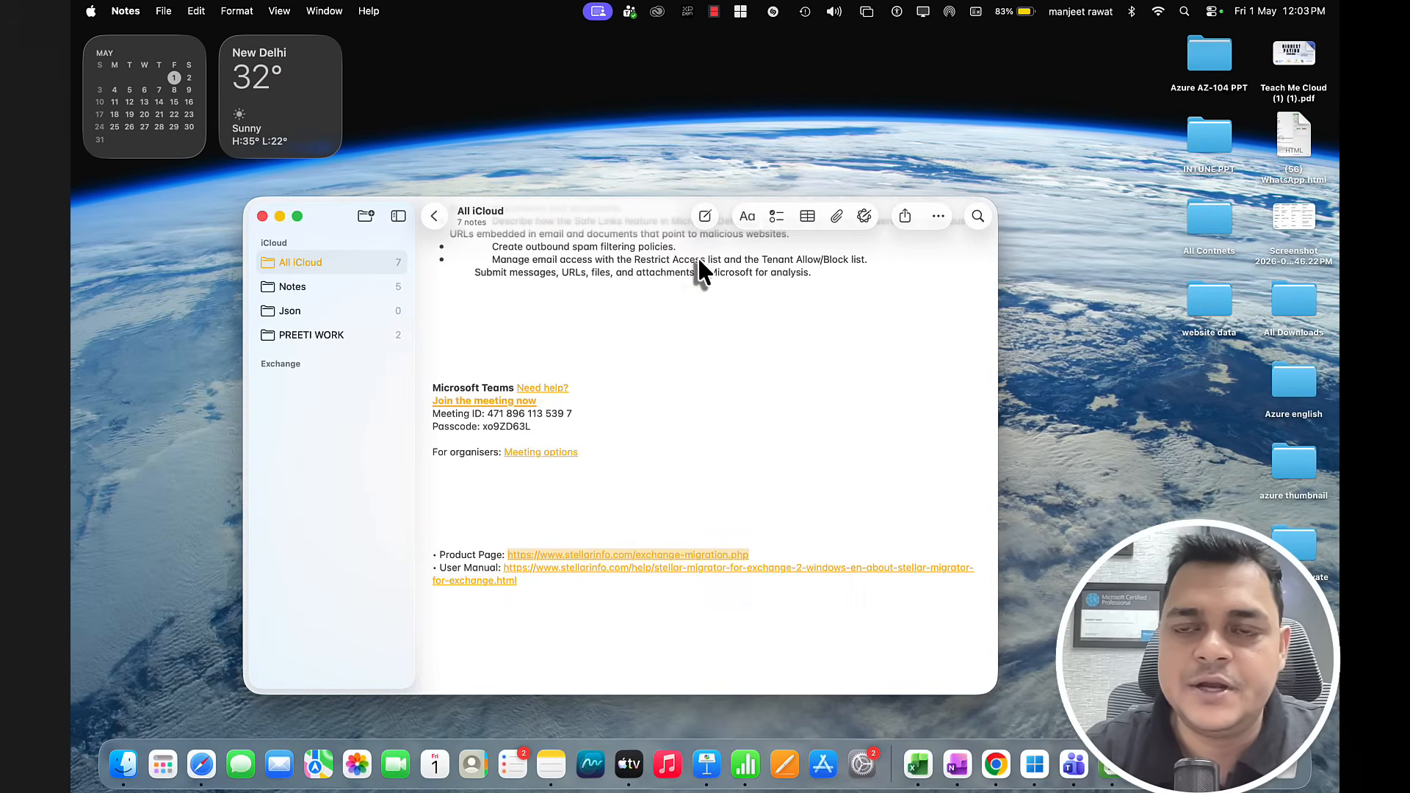
key("ctrl+Right")
key("ctrl+Right")
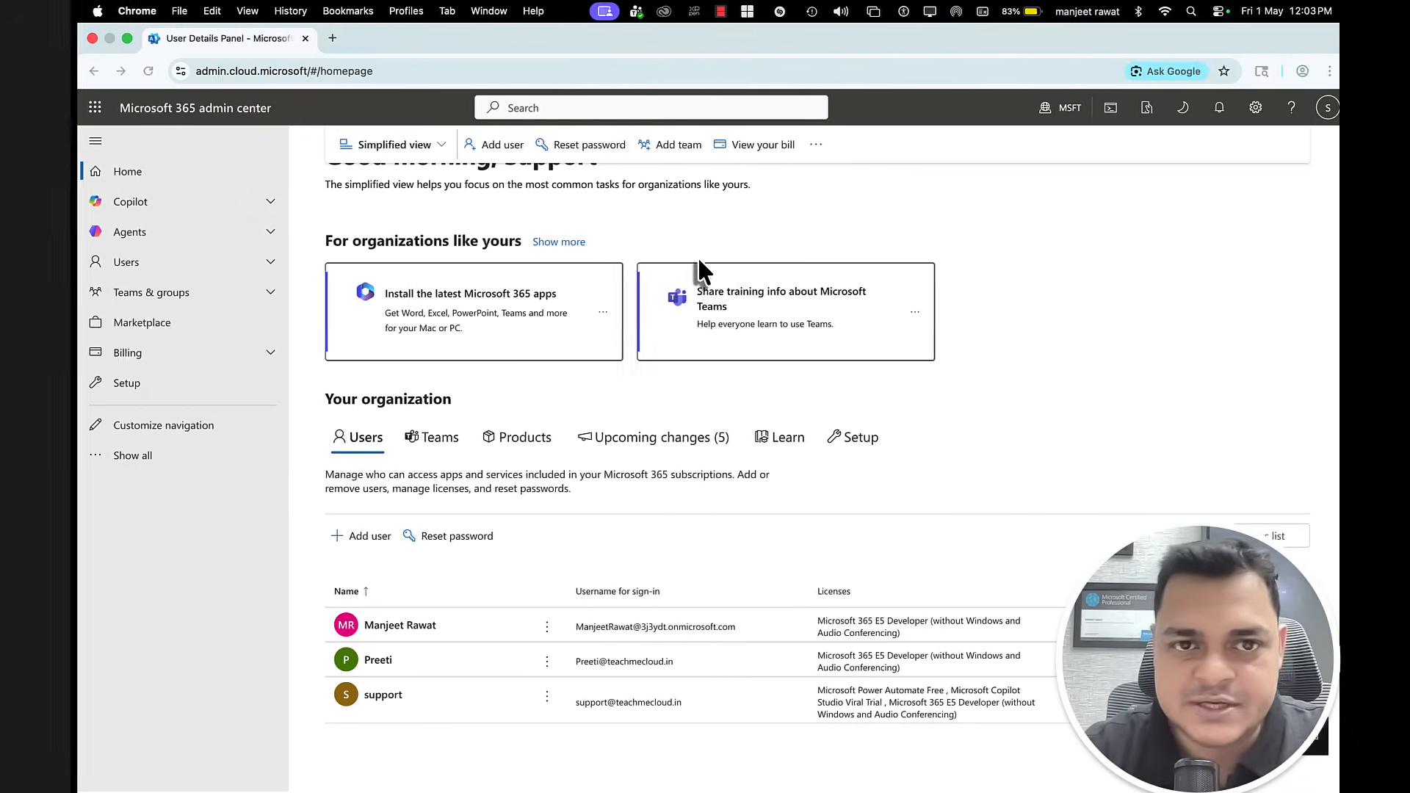
Step: Paste the copied stellarinfo link into a new tab and choose Free Trial on the Exchange Migration Tool page
left_click(331, 41)
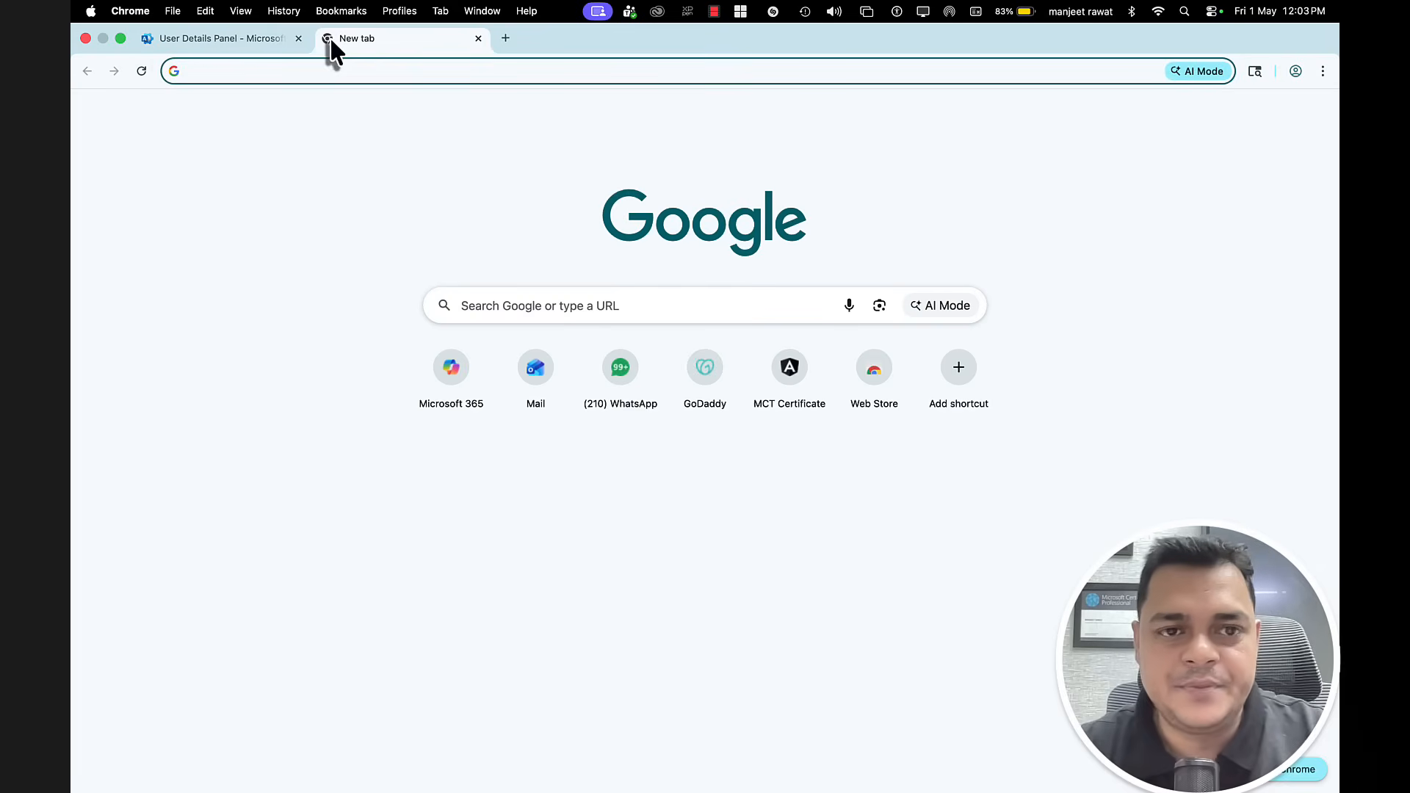
type("https://www.stellarinfo.com/exchange-migration.php")
key("Return")
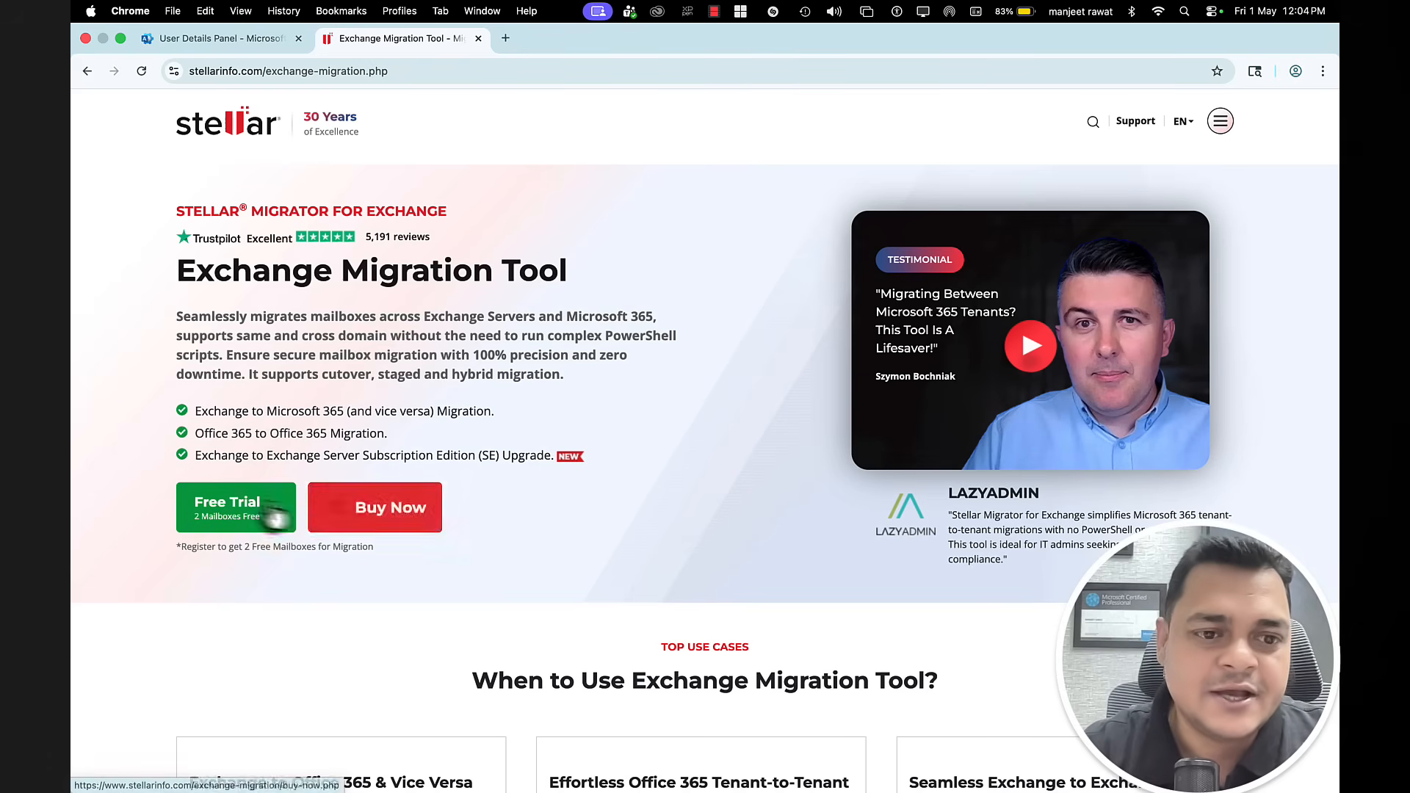
left_click(236, 500)
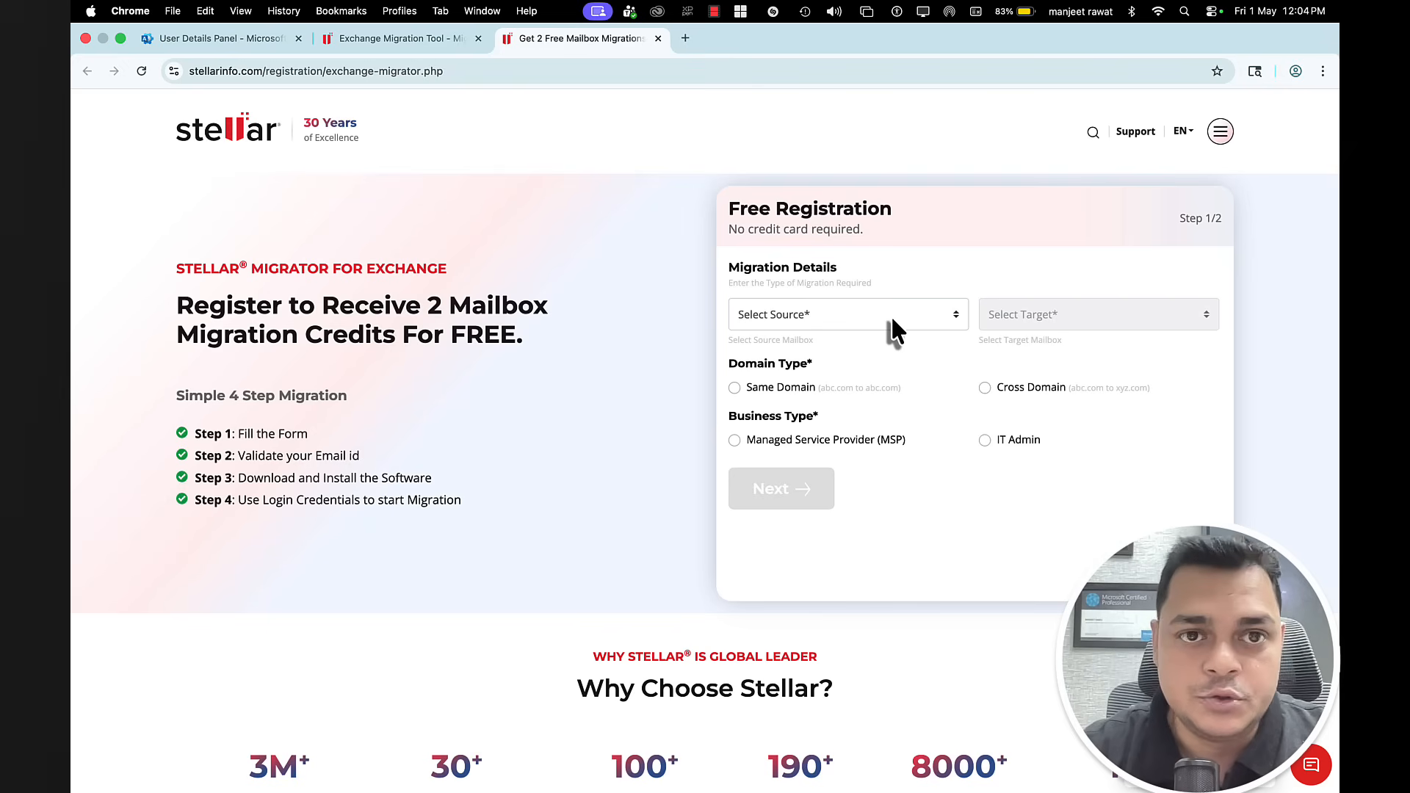
Step: Choose Microsoft 365 as source and target, Cross Domain migration and IT Admin business type
left_click(891, 315)
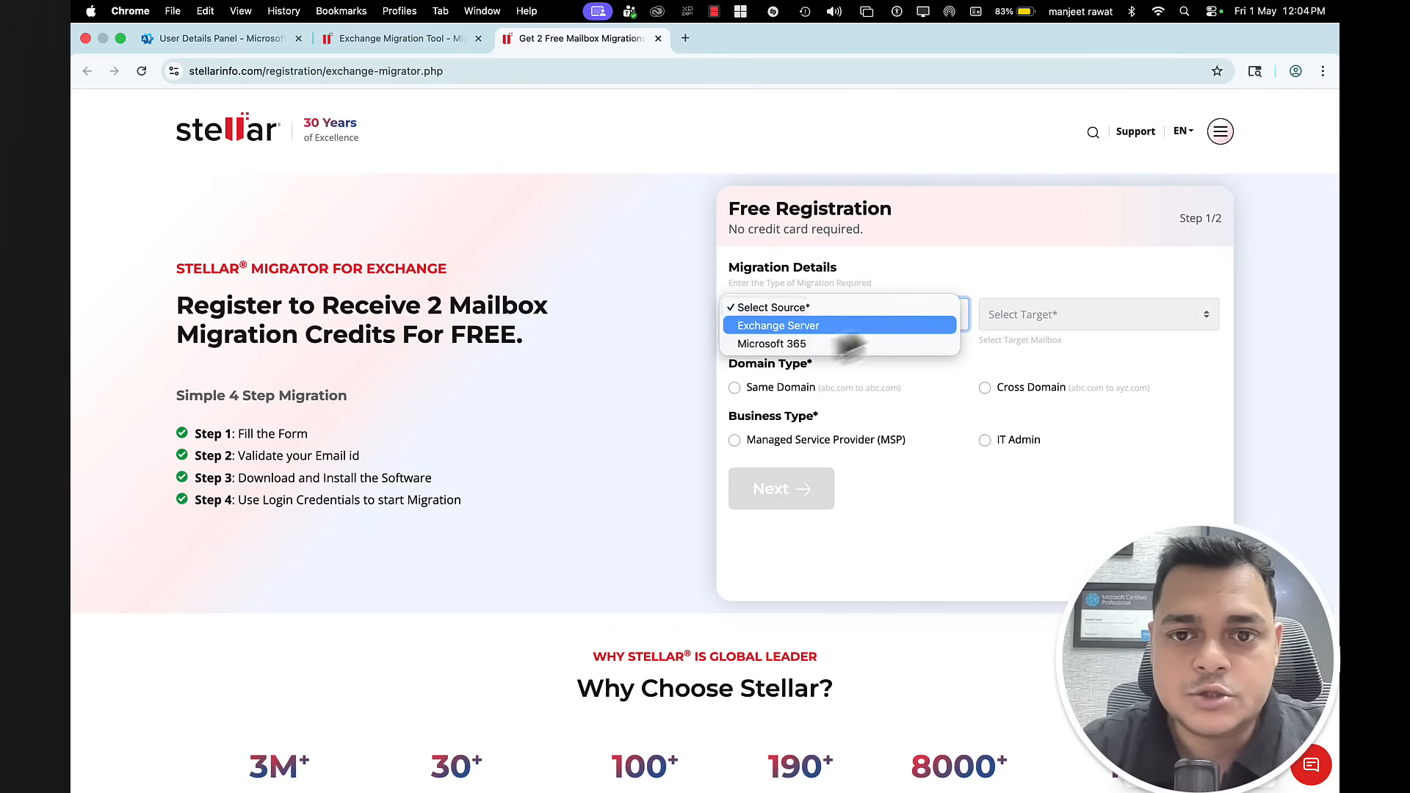
left_click(792, 346)
left_click(1038, 318)
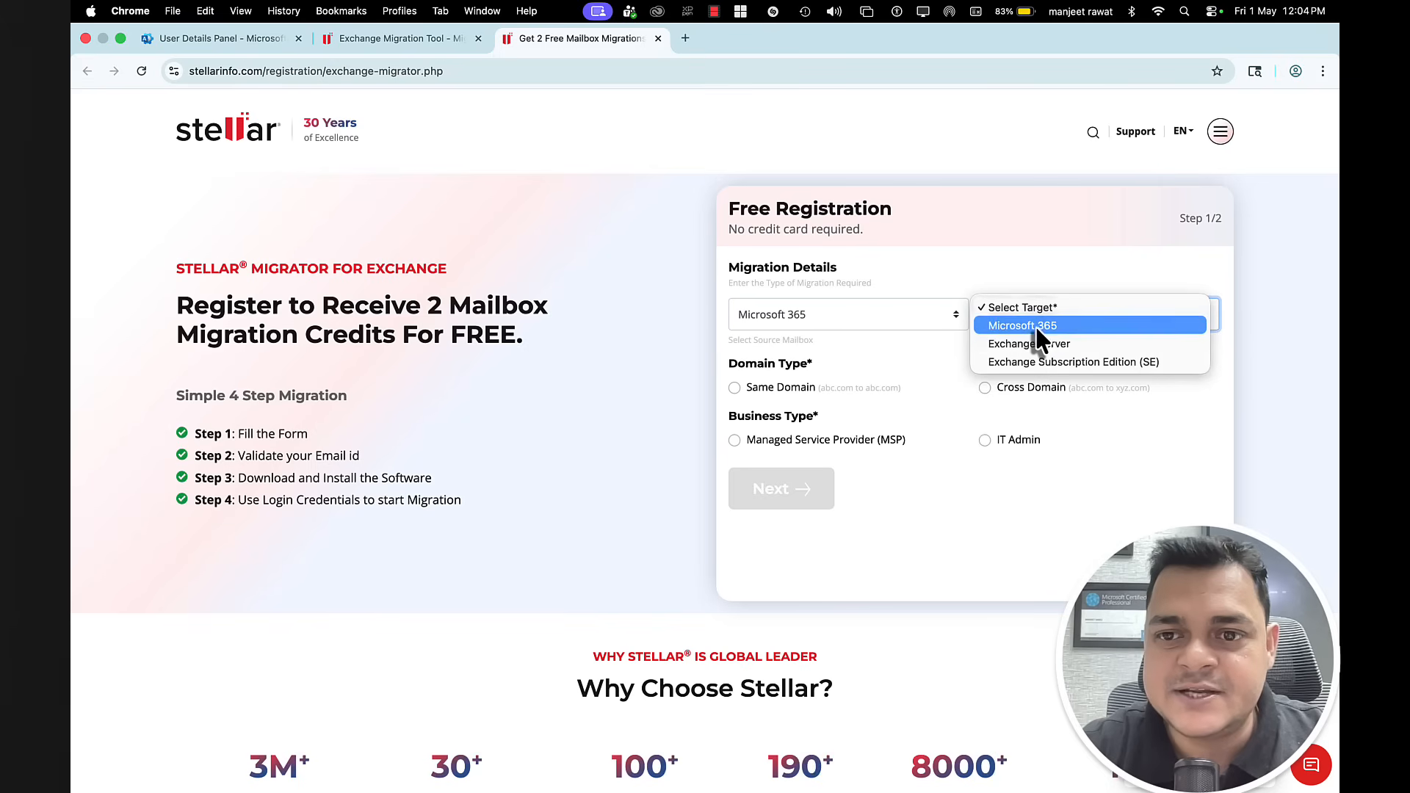
left_click(1039, 339)
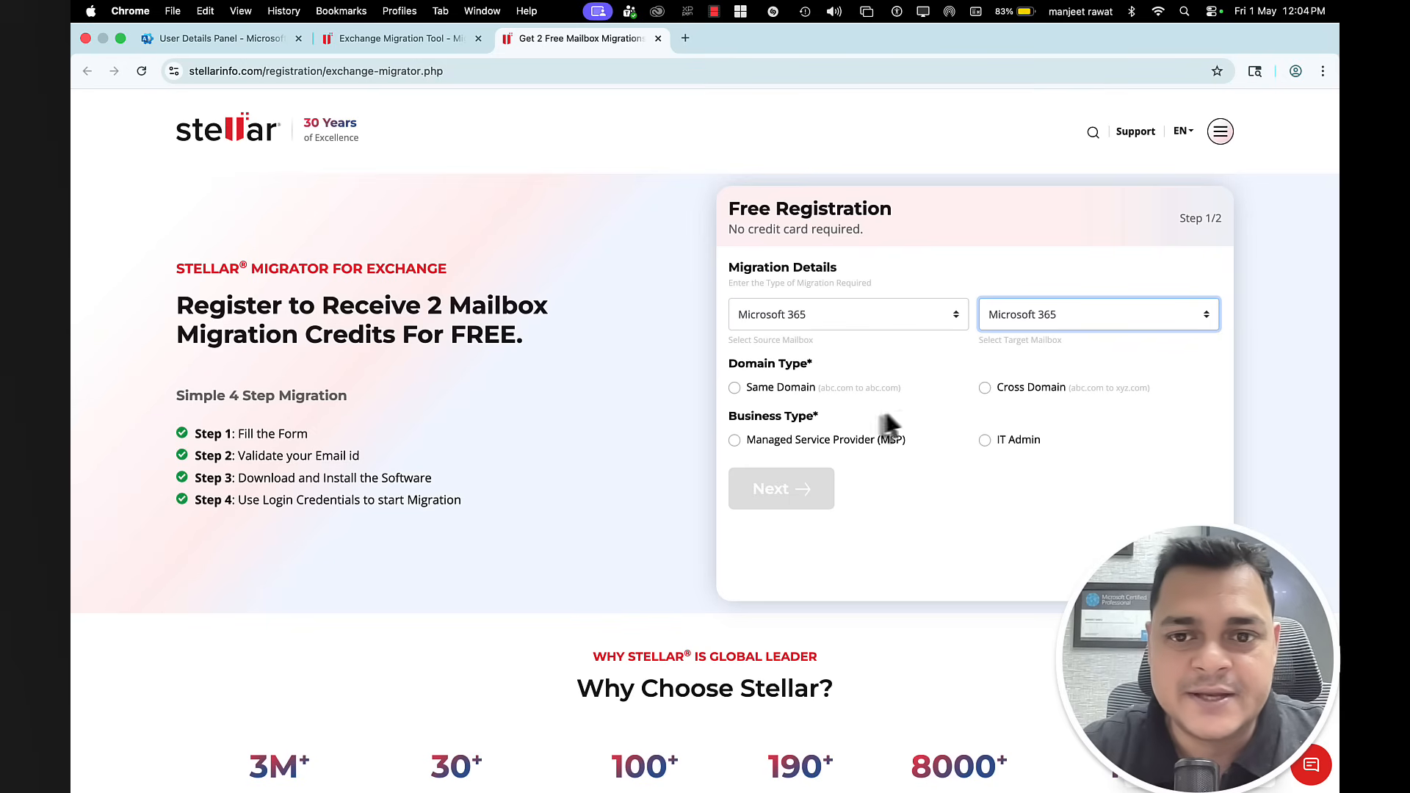
left_click(1004, 390)
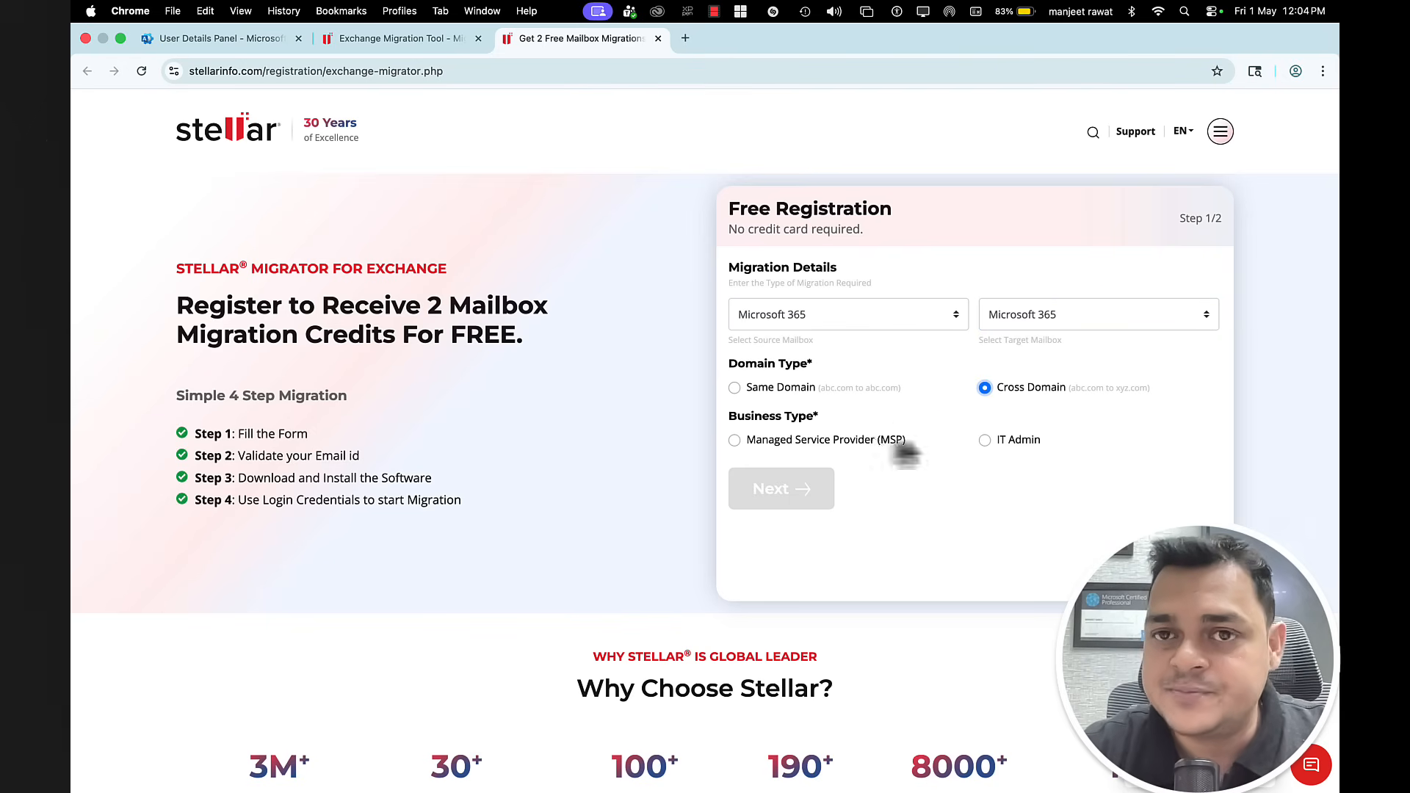
left_click(985, 439)
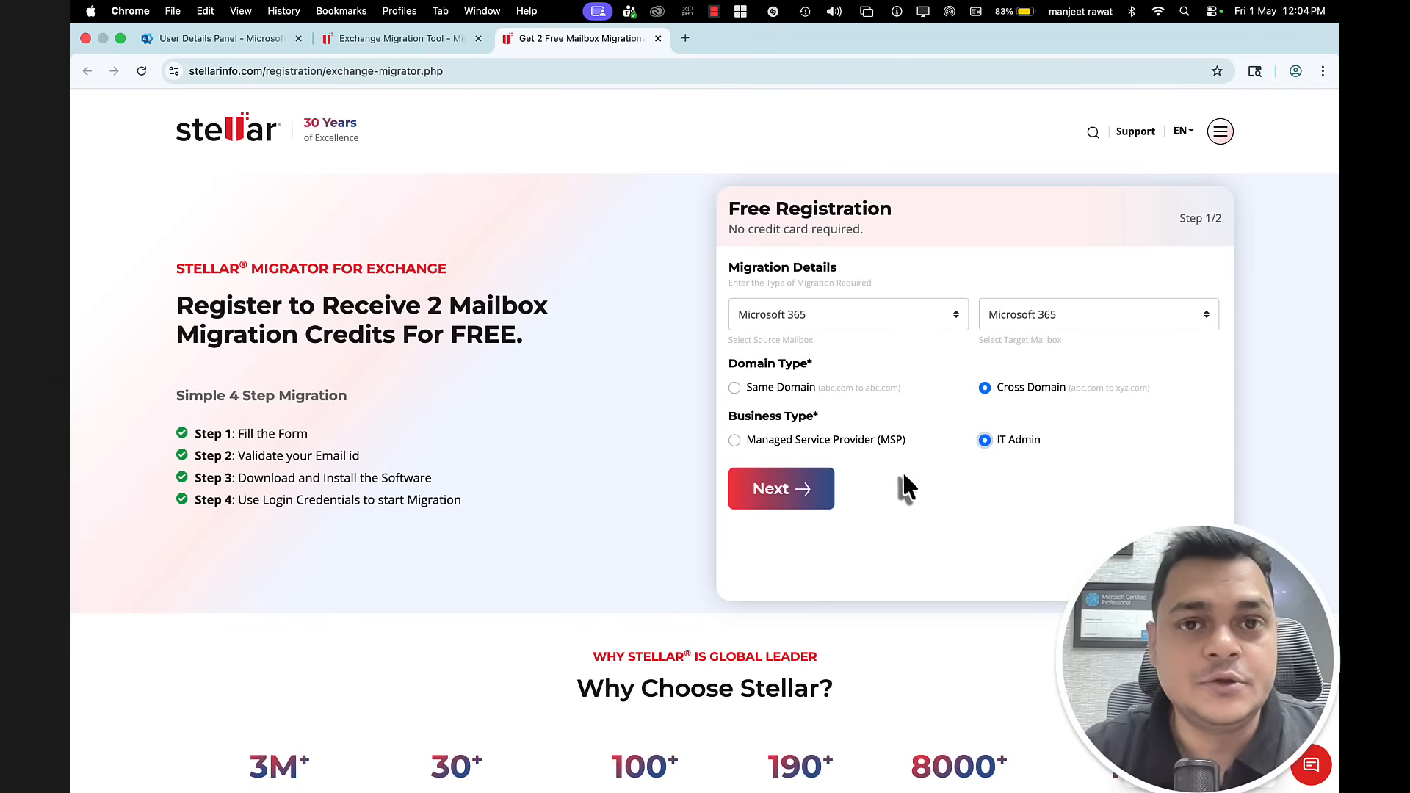
left_click(764, 495)
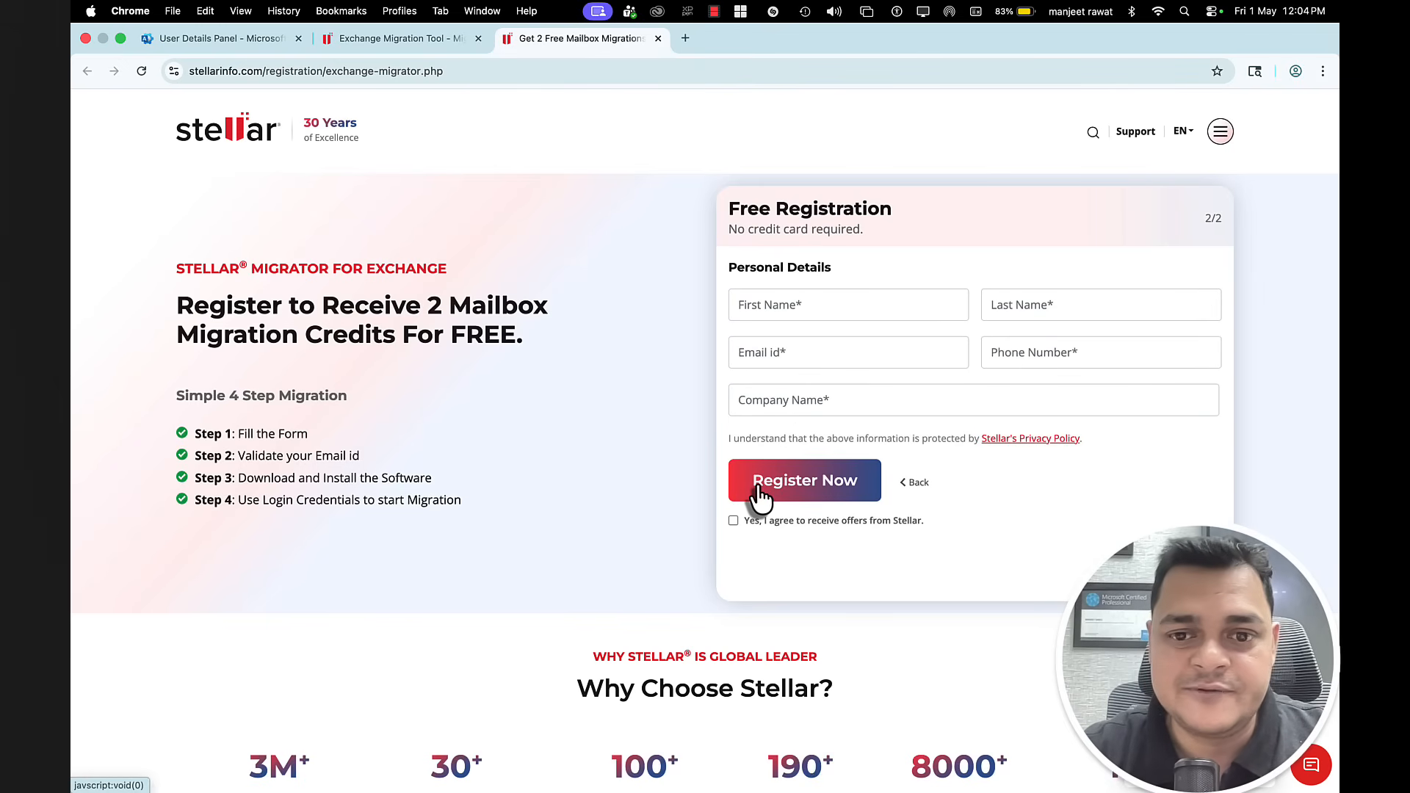
Step: Fill in name, email, phone and company, accept Stellar offers and submit the registration
left_click(825, 308)
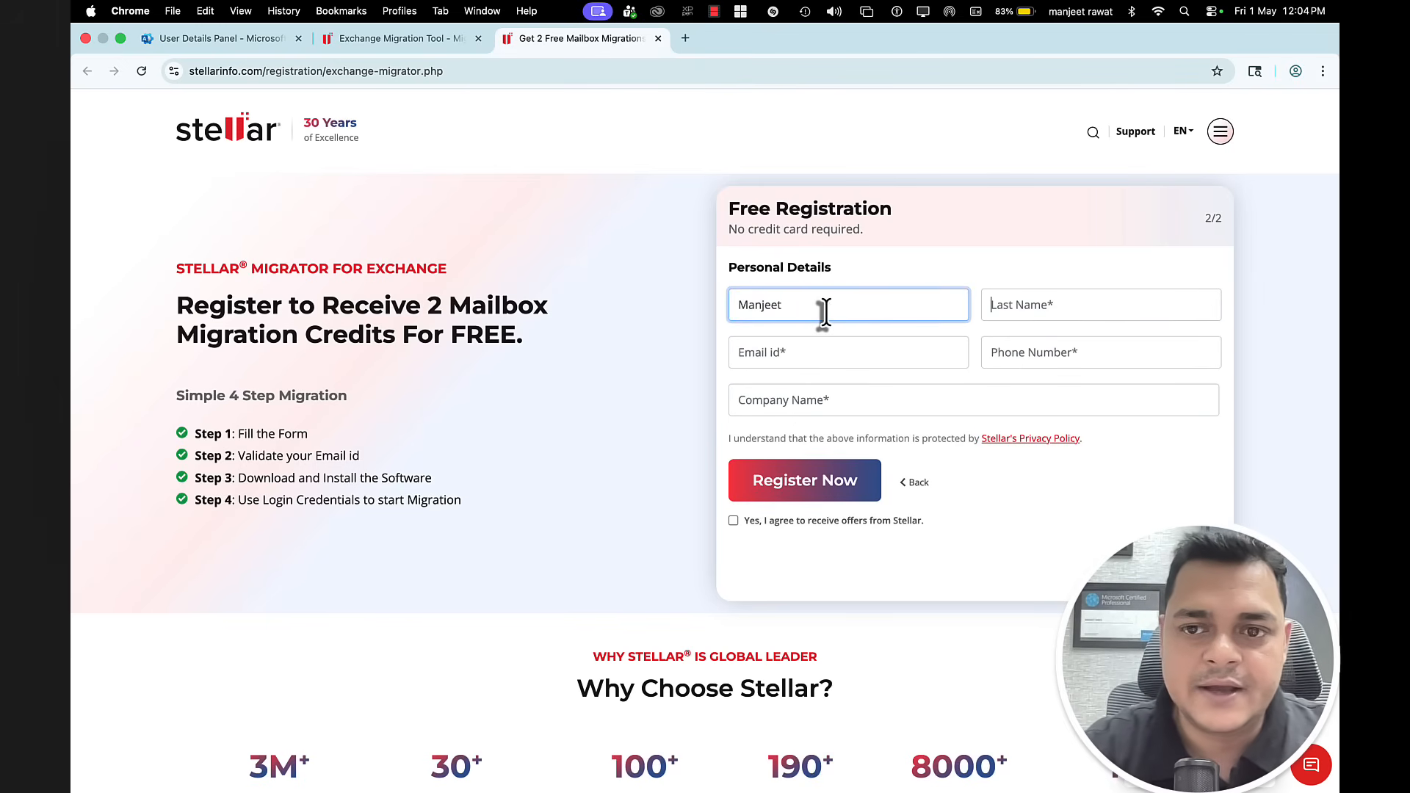
key("Tab")
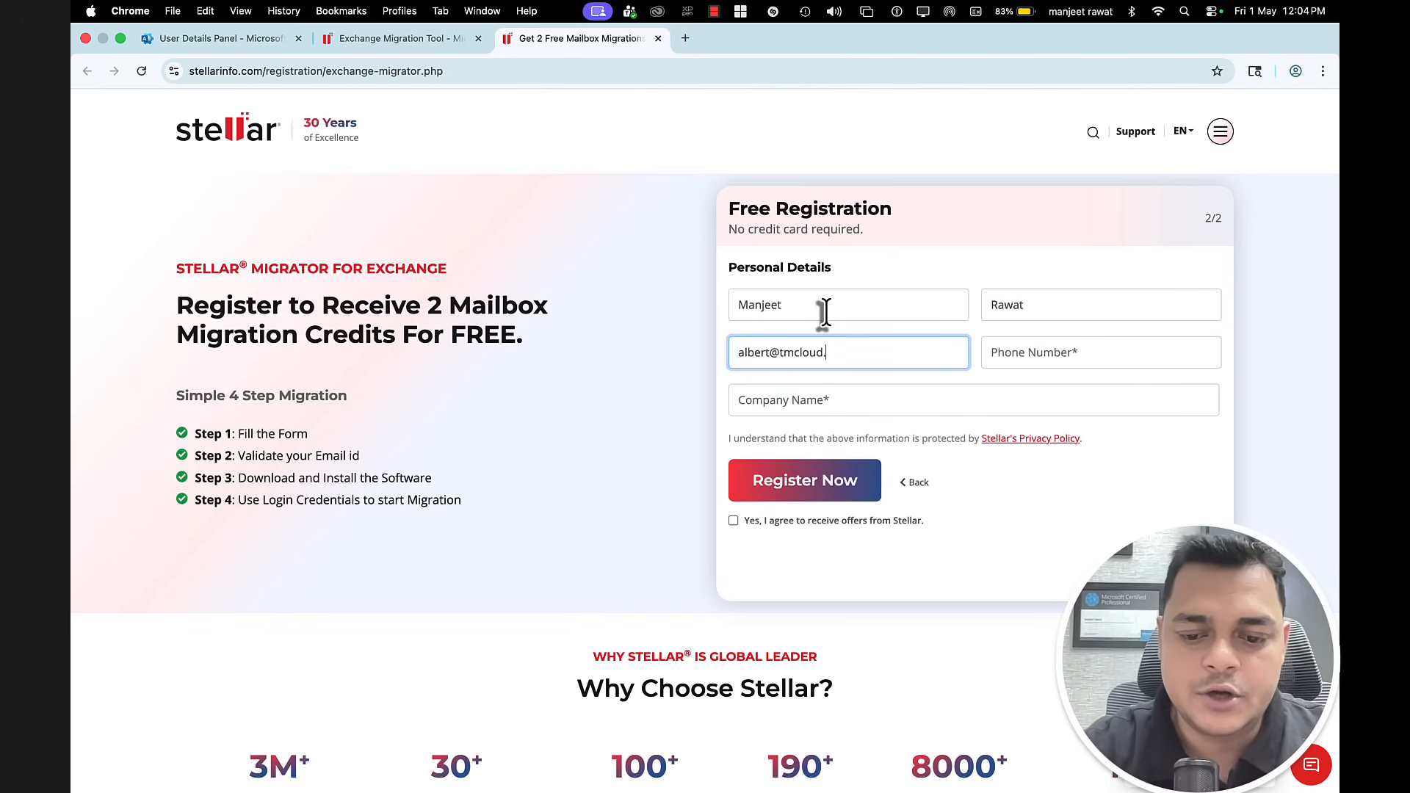
key("Tab")
type("9")
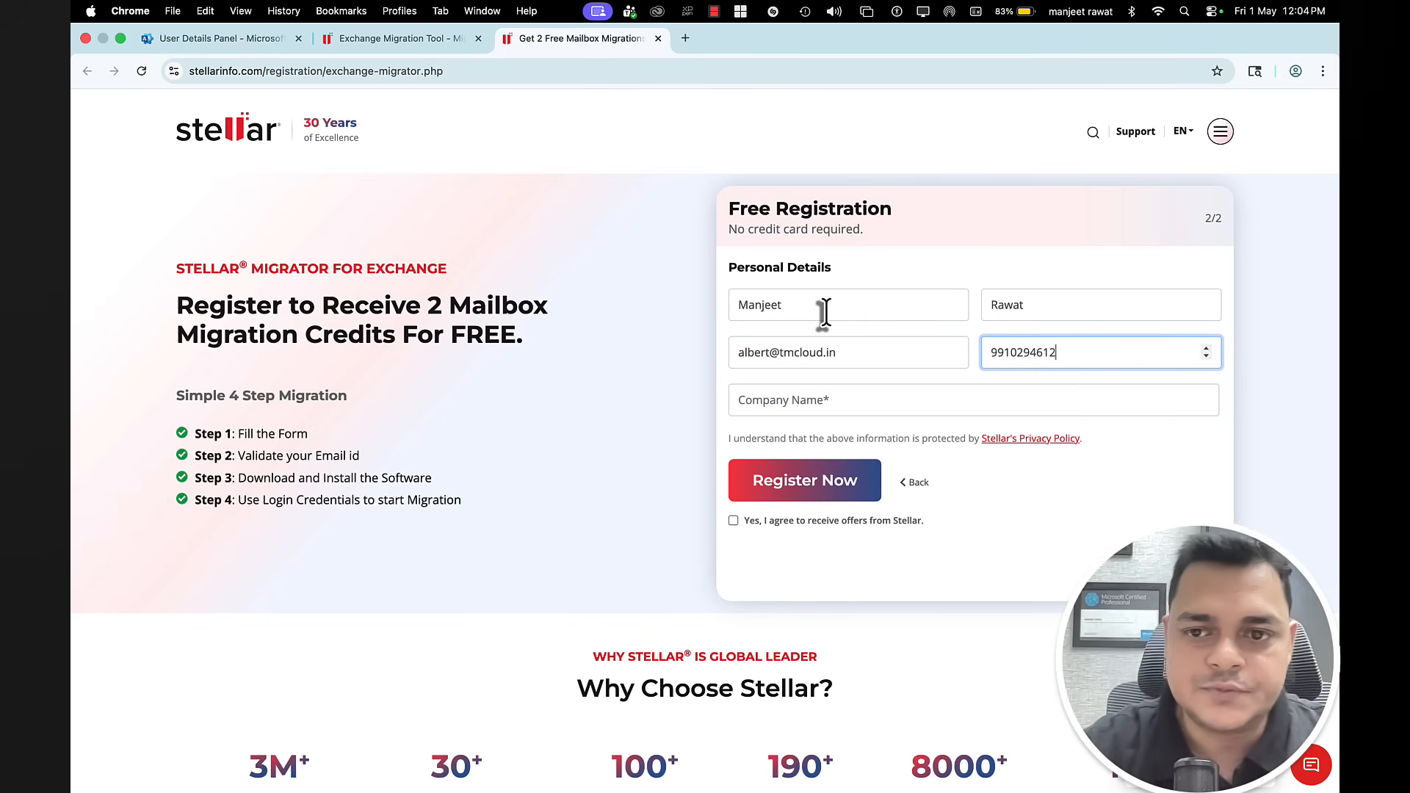
left_click(750, 399)
type("Teach Me Cloud")
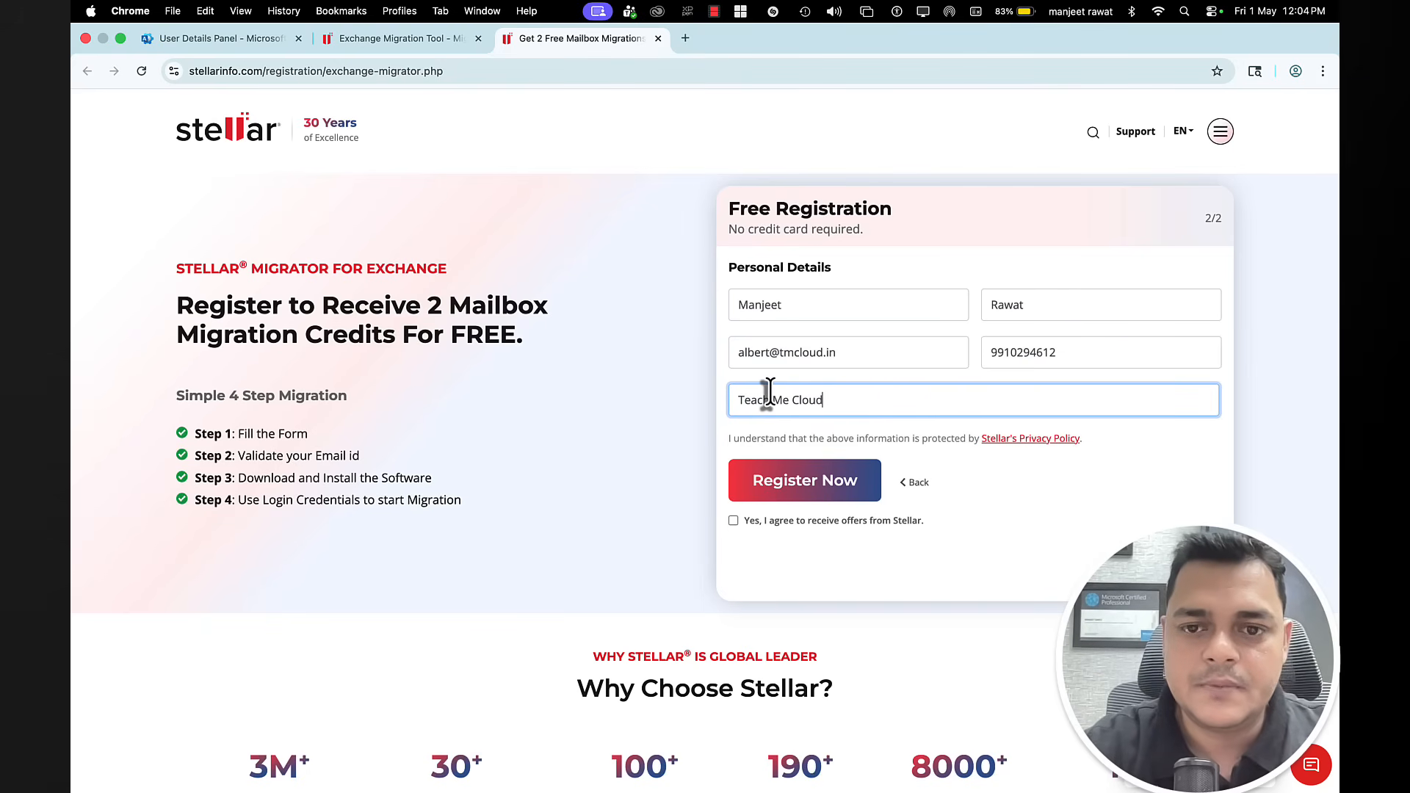
left_click(773, 524)
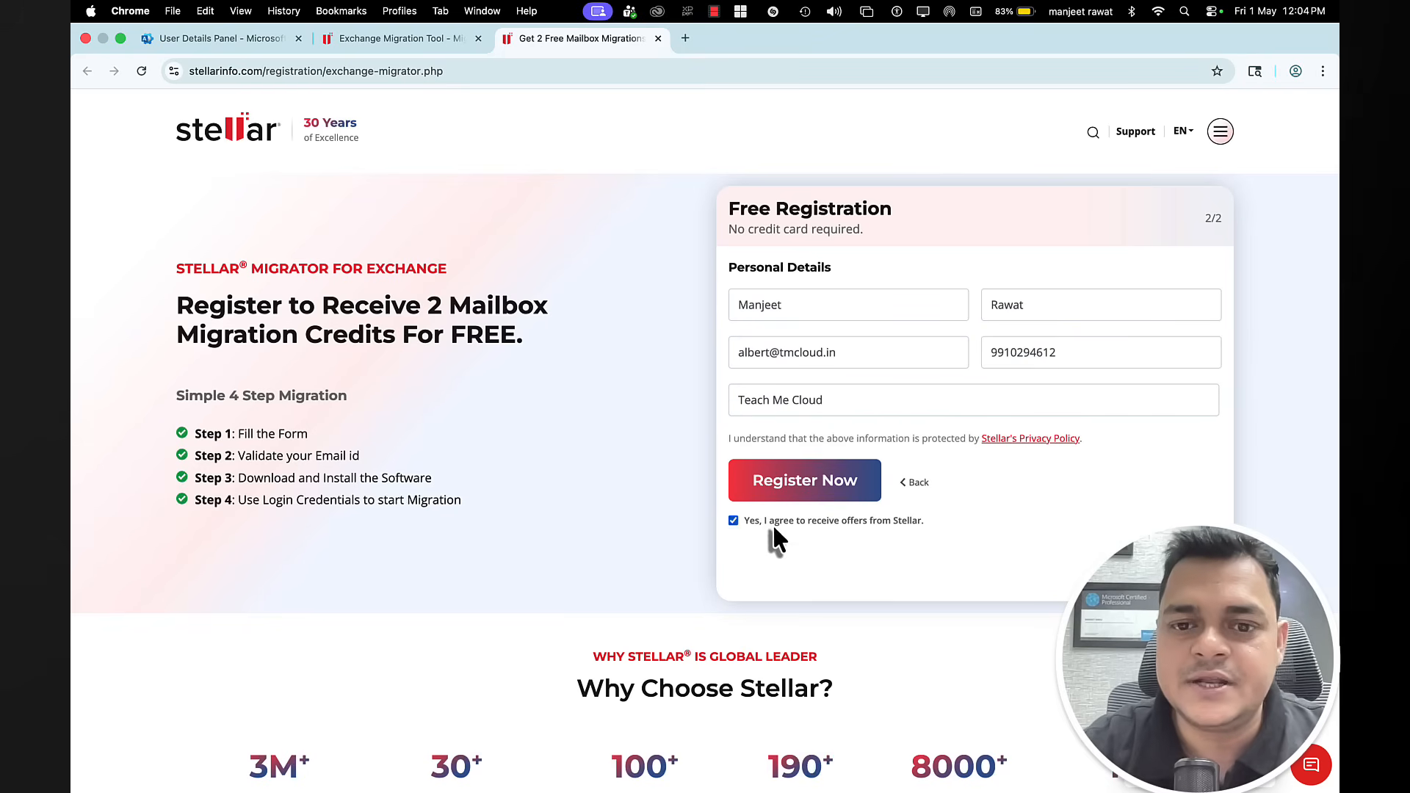
left_click(819, 486)
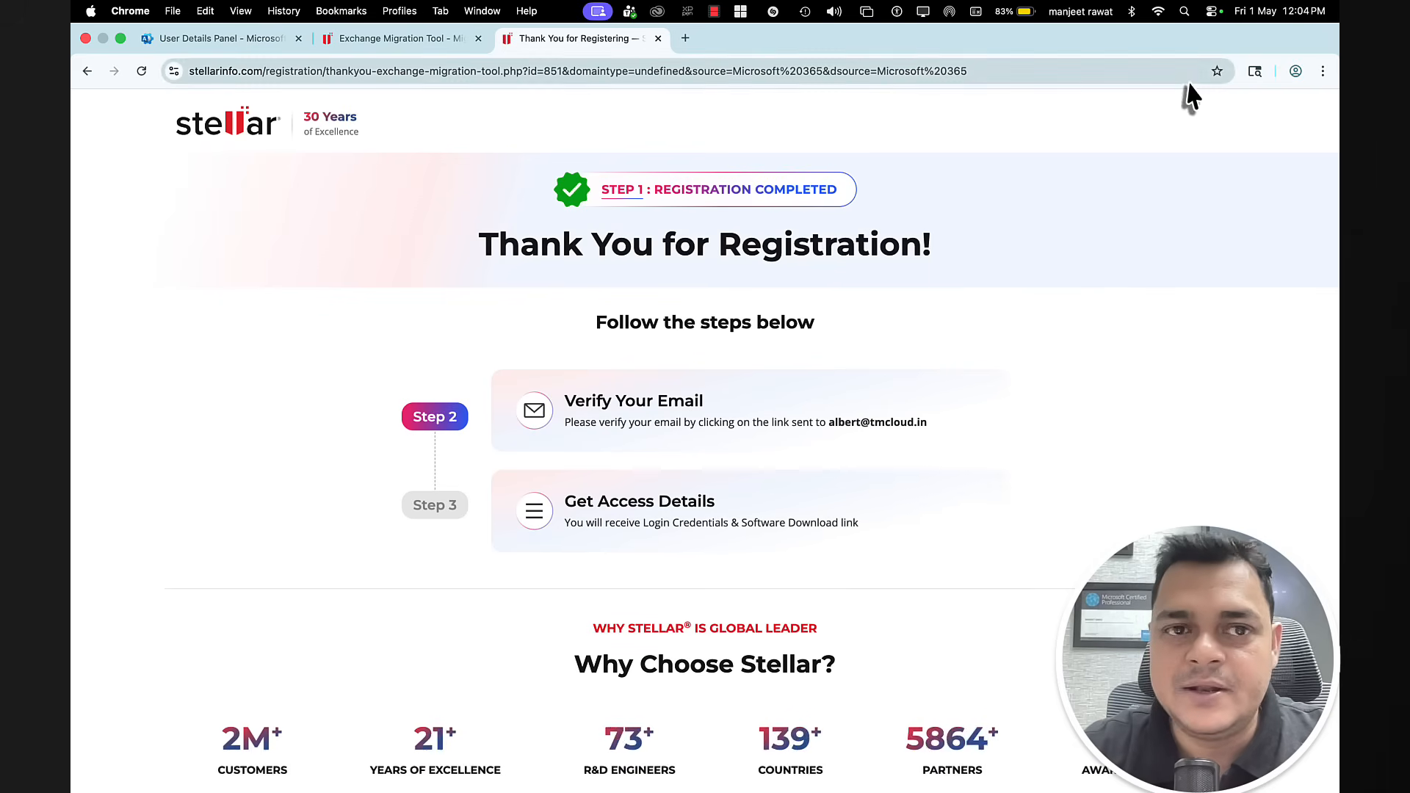
Step: Open a new incognito window and go to the Outlook web mail address
left_click(1322, 71)
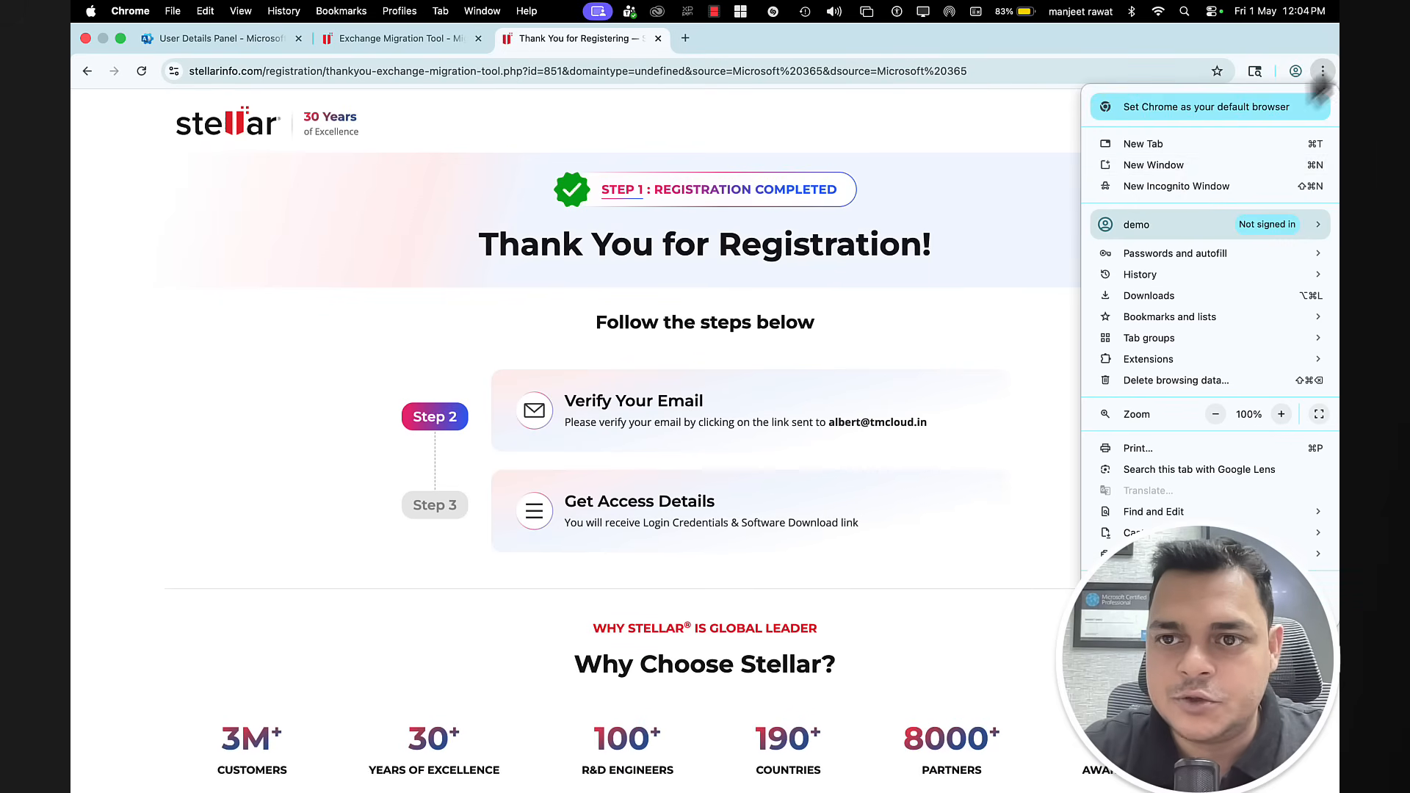
left_click(1183, 184)
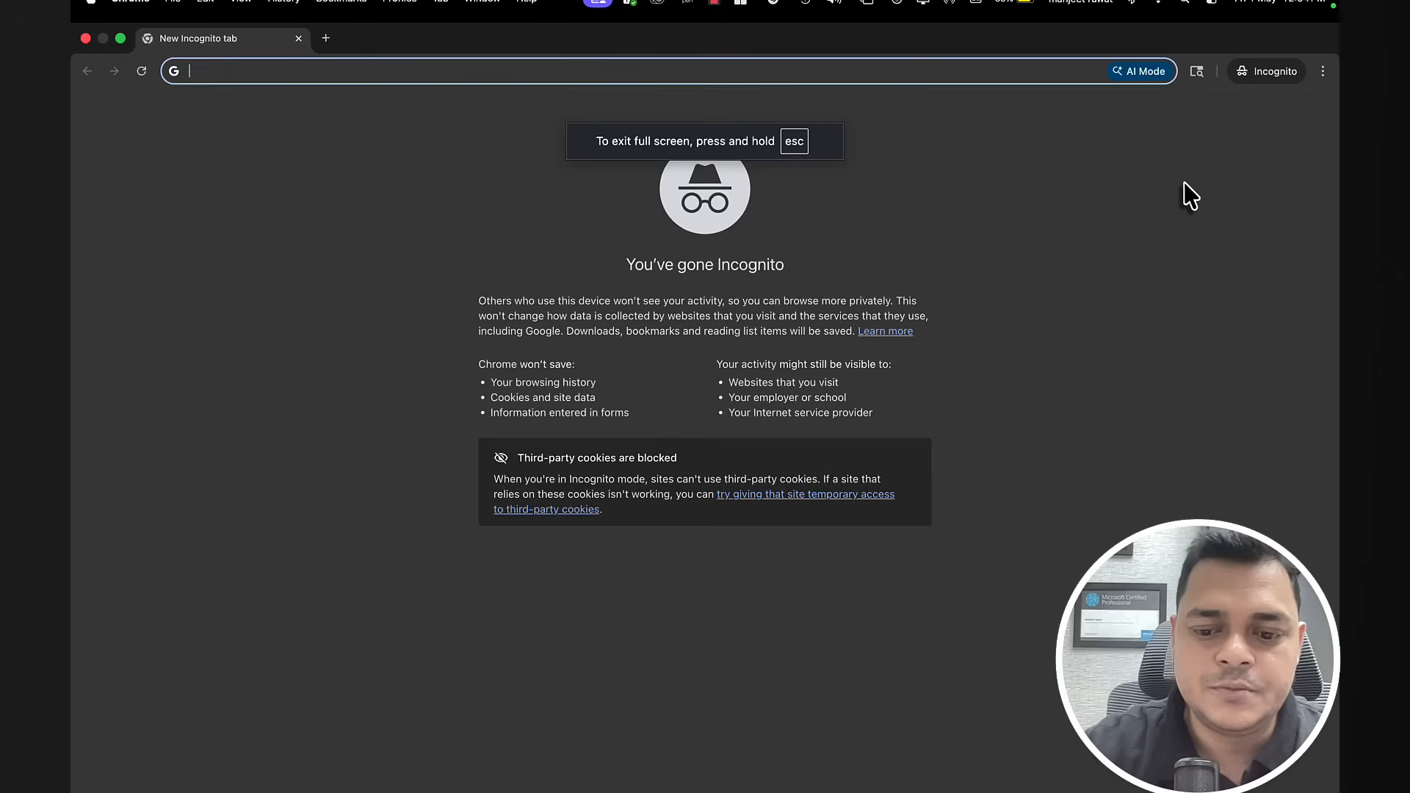
type("outlook.office.com/mail/")
key("Return")
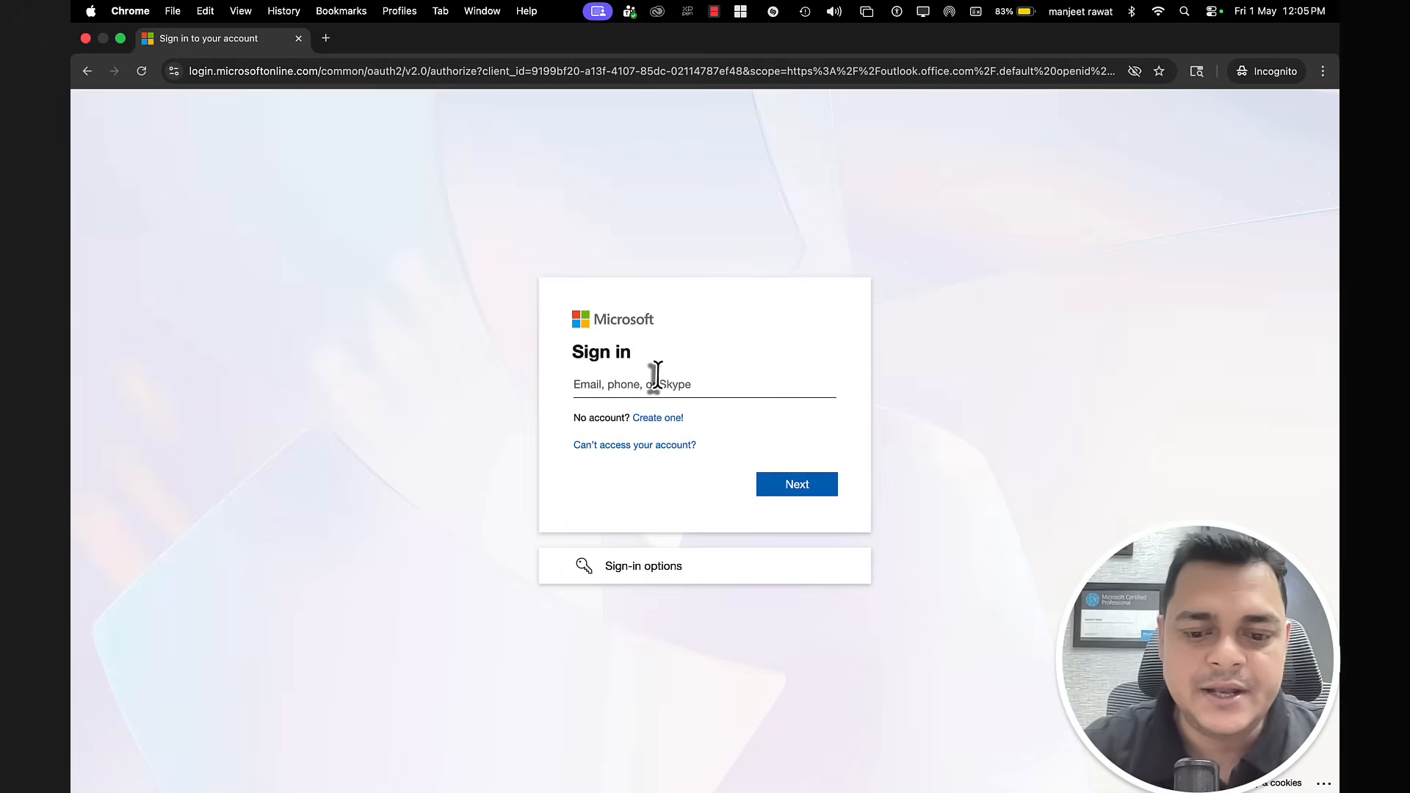
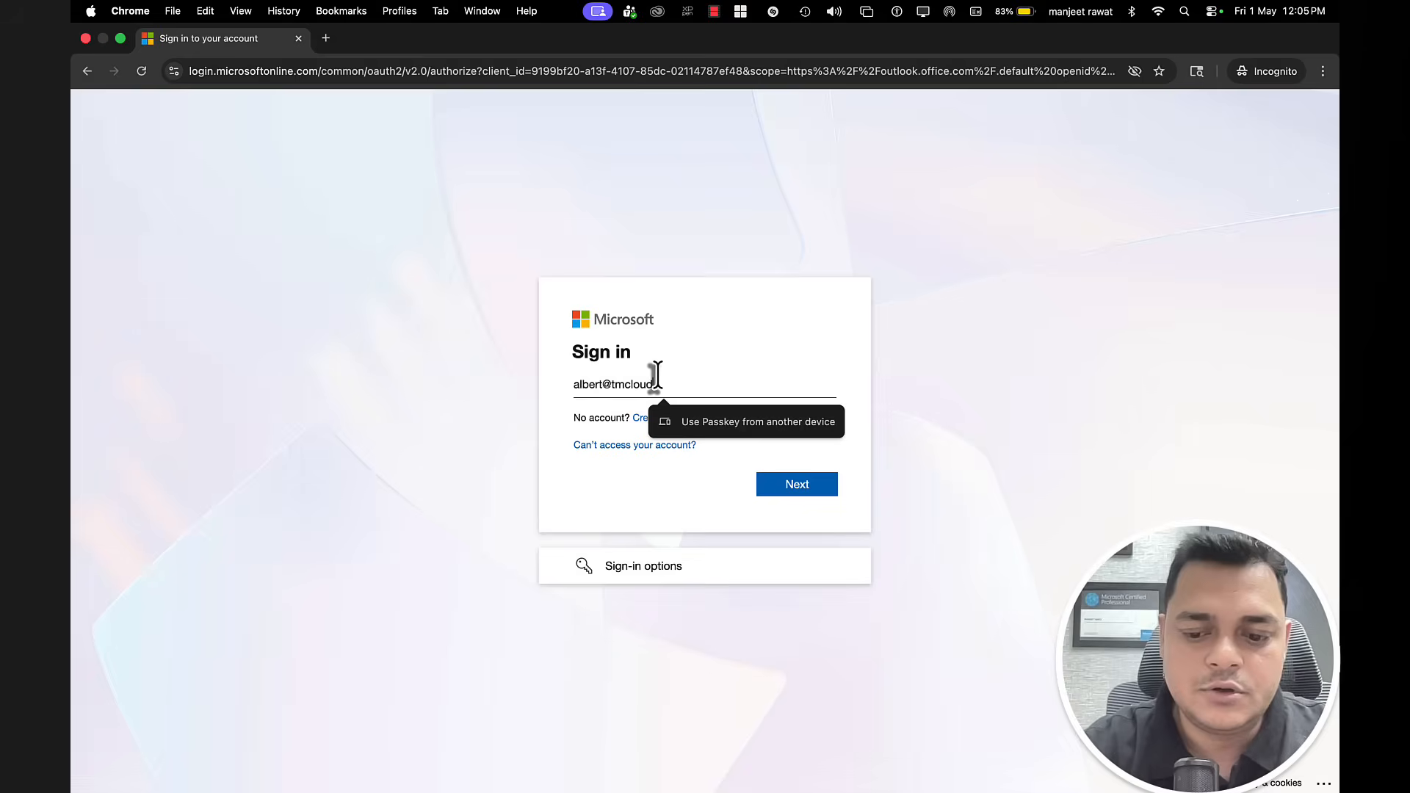
Step: Sign in with the admin account's e-mail and password and stay signed in
key("Return")
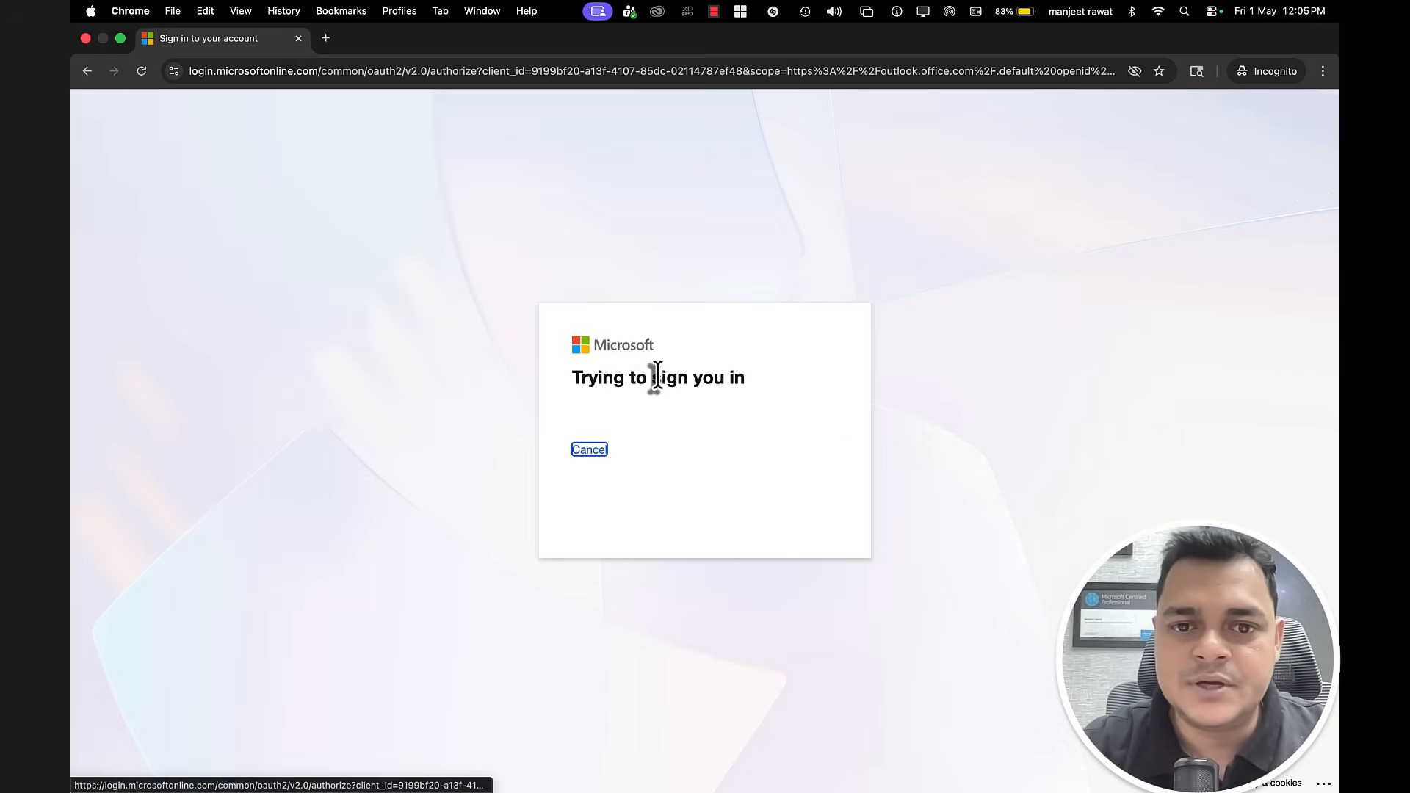
type("•••••••")
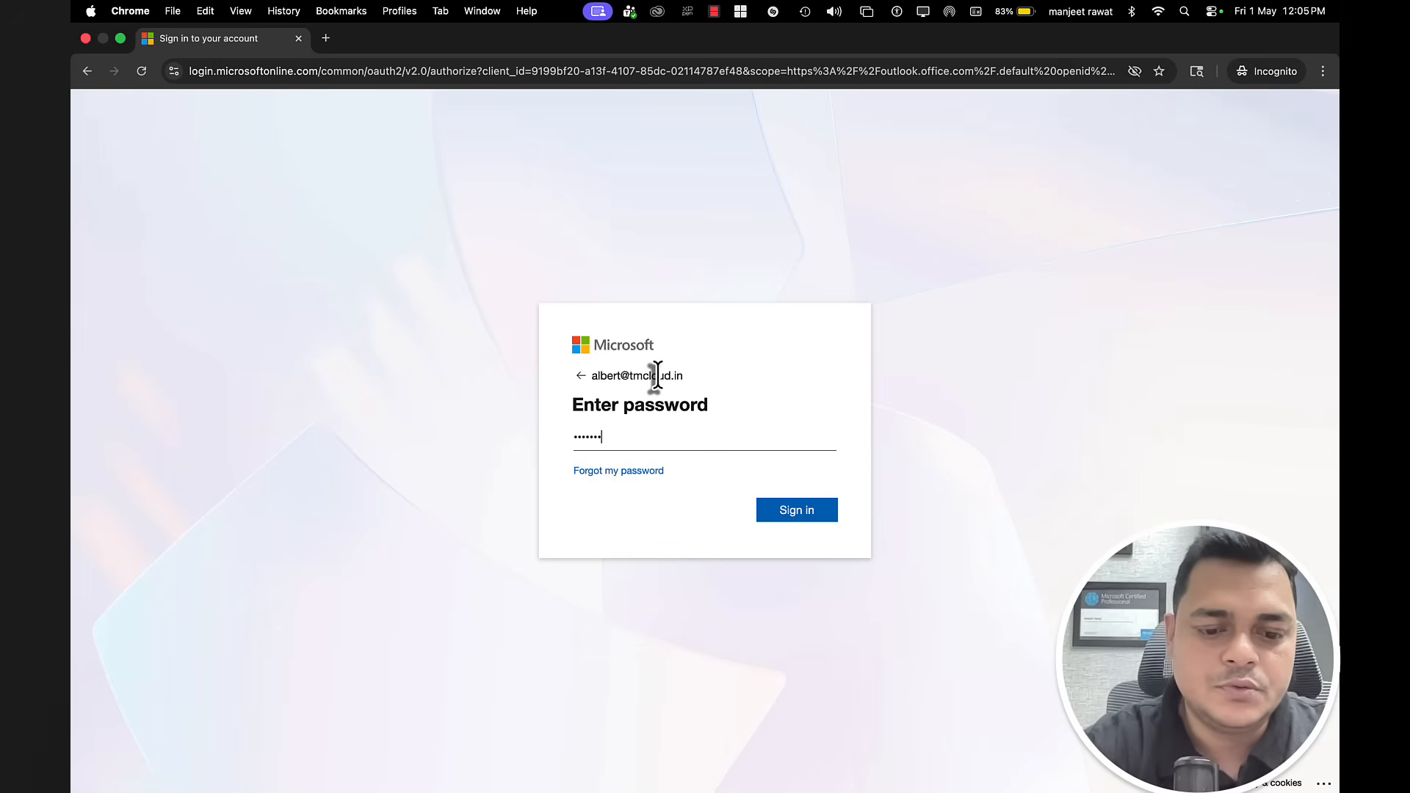
type("•••")
key("Return")
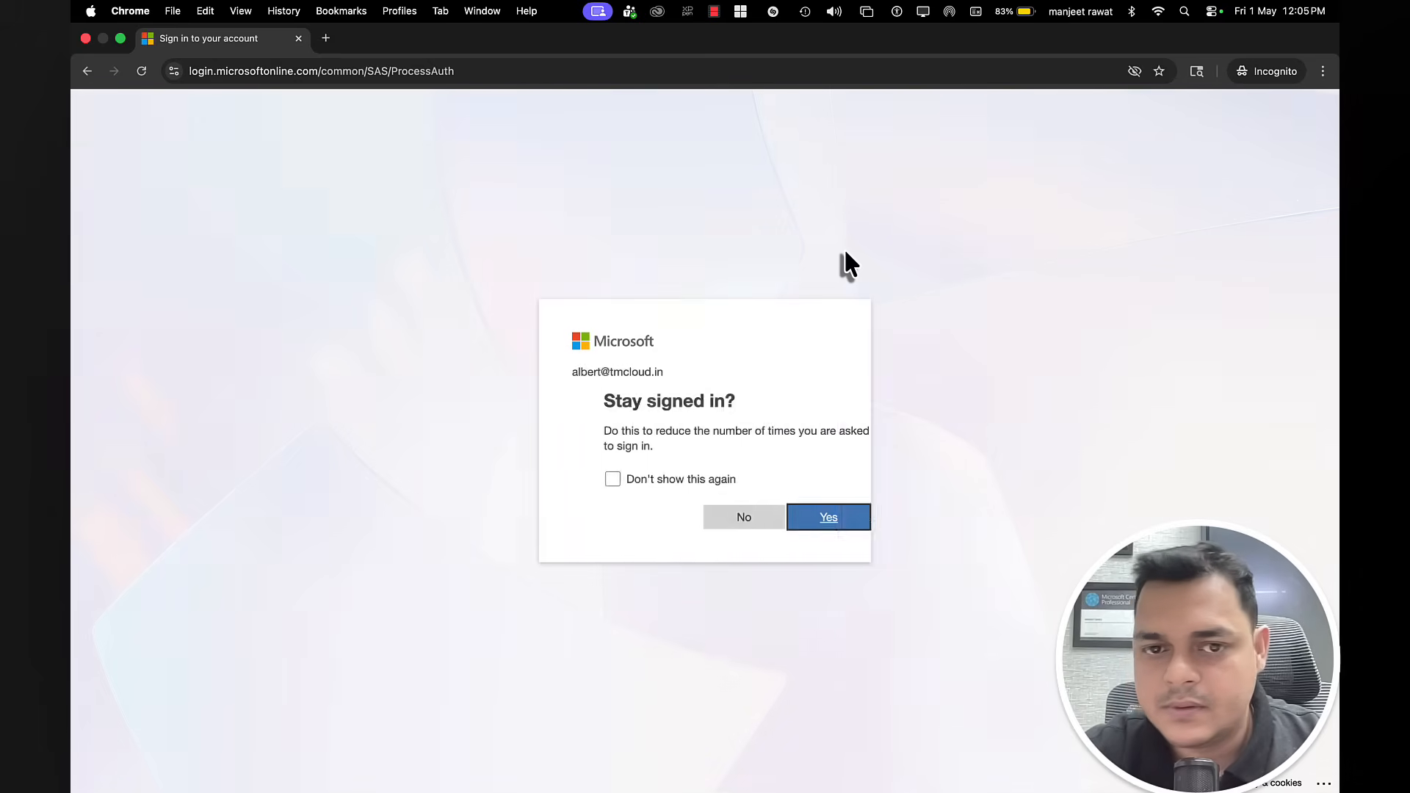
left_click(790, 518)
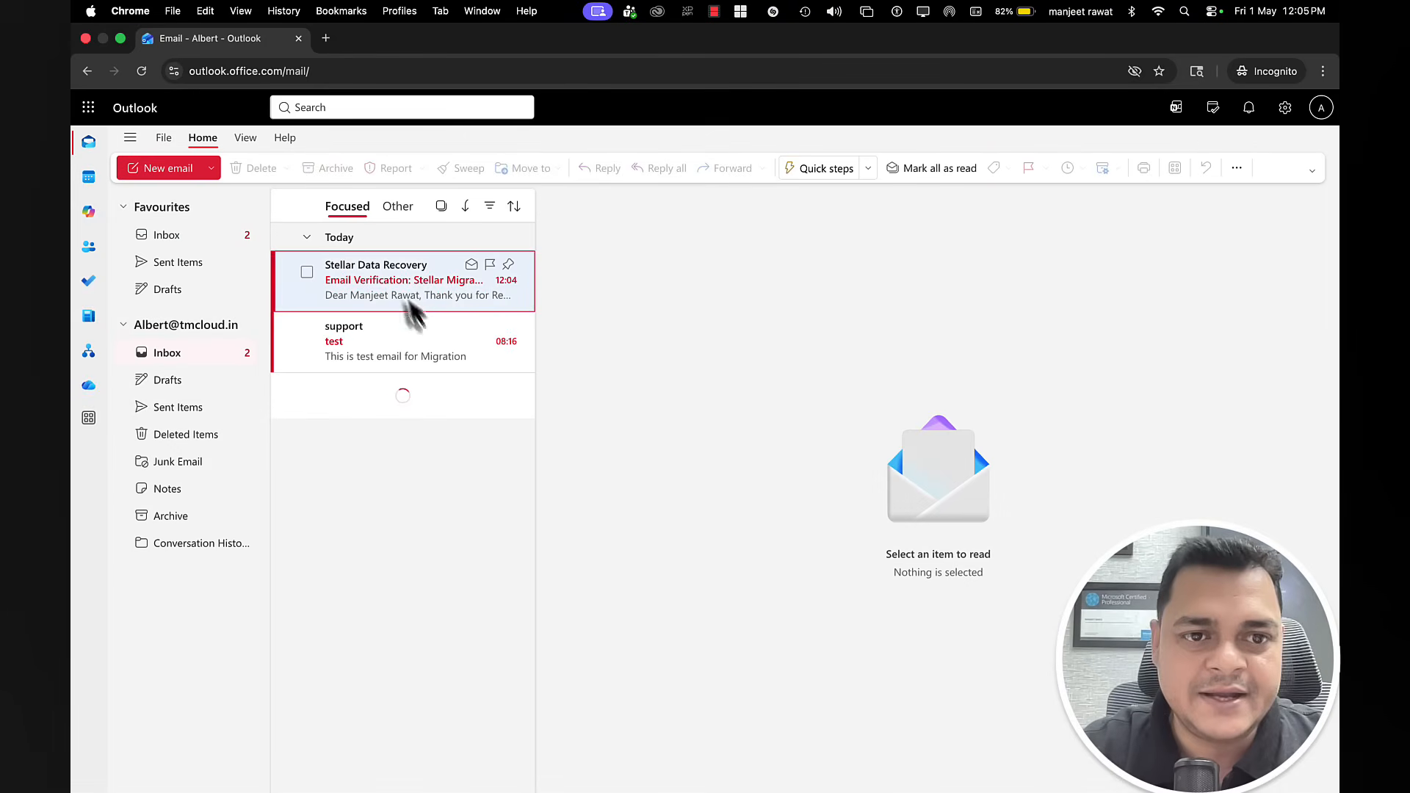
Step: Open the Stellar Email Verification message and follow its verify links until validation succeeds
left_click(368, 284)
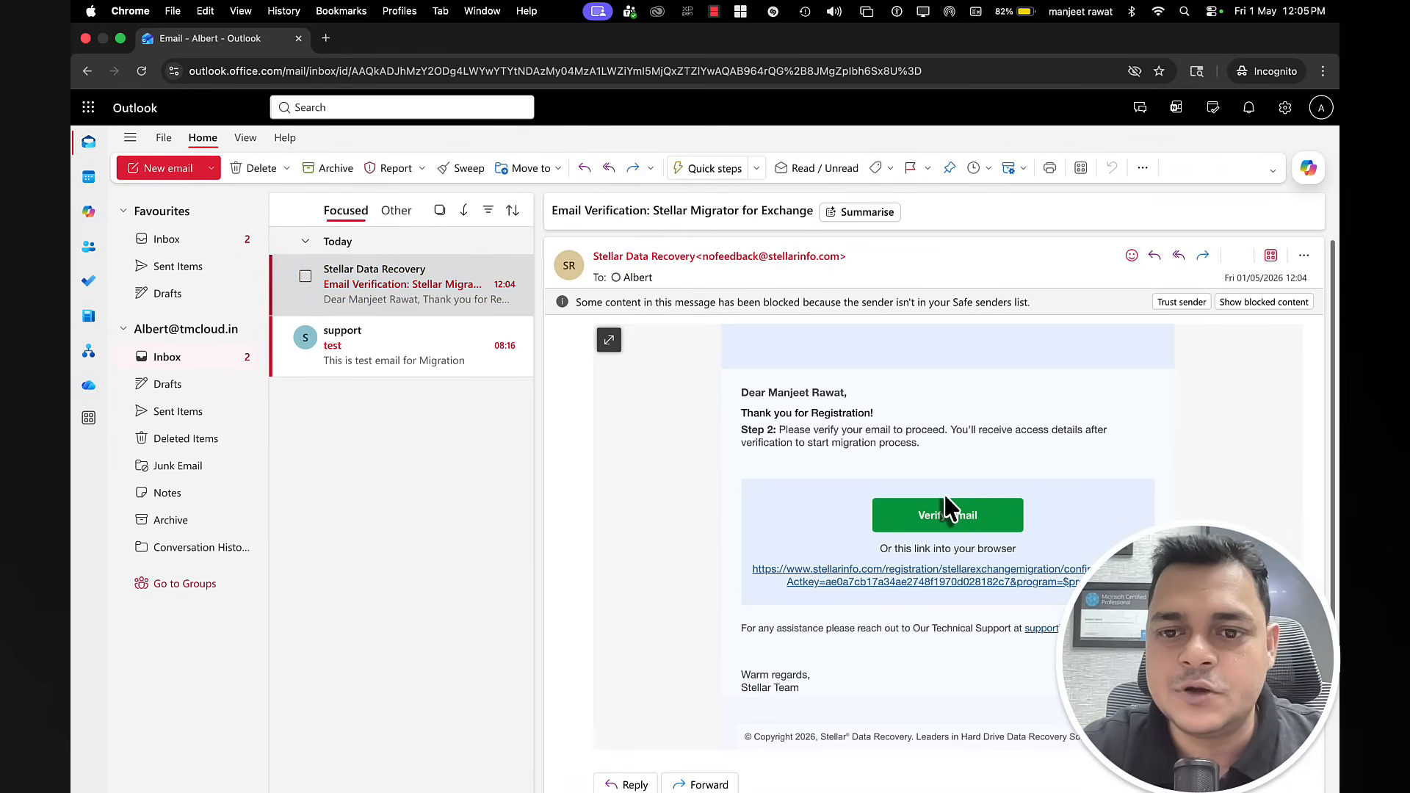
left_click(945, 516)
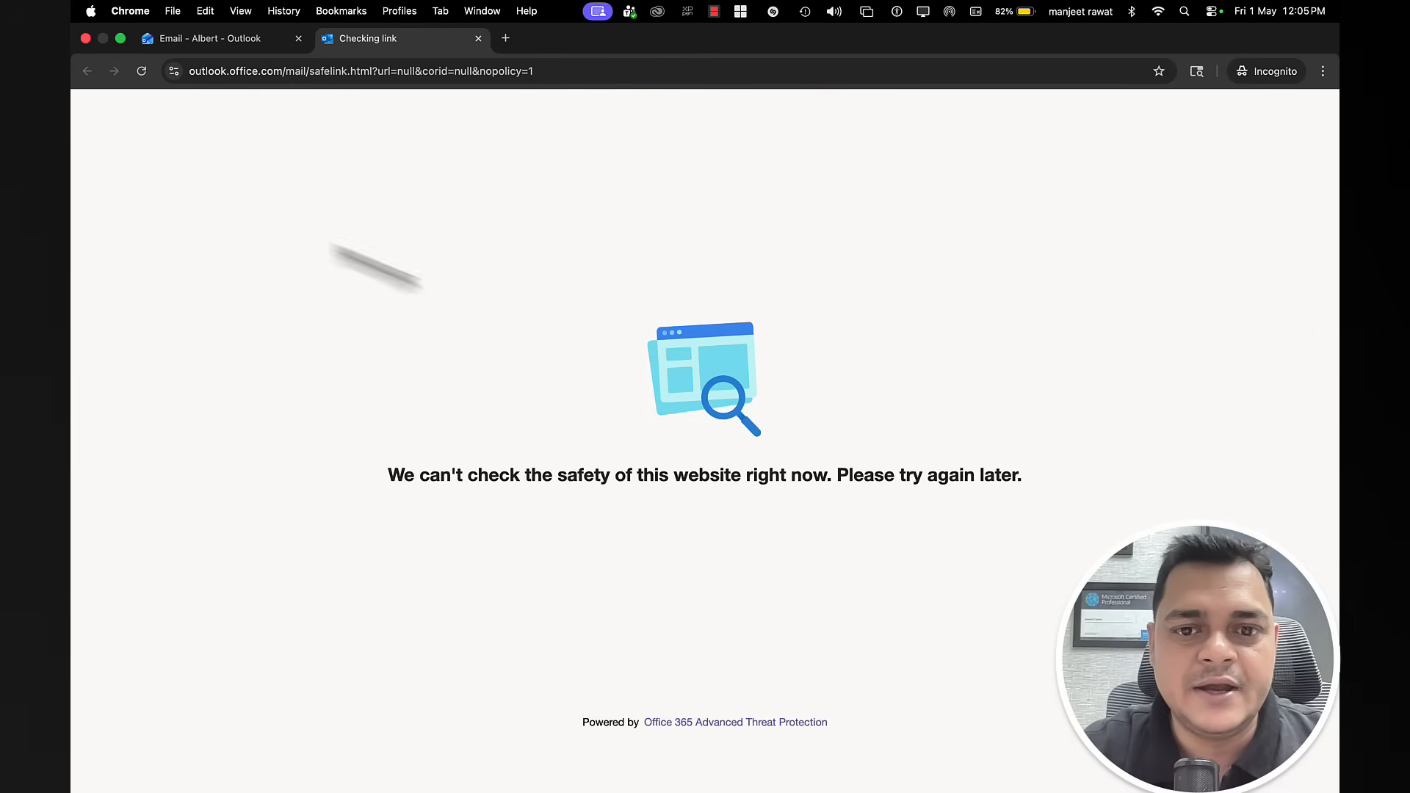
left_click(142, 71)
left_click(269, 41)
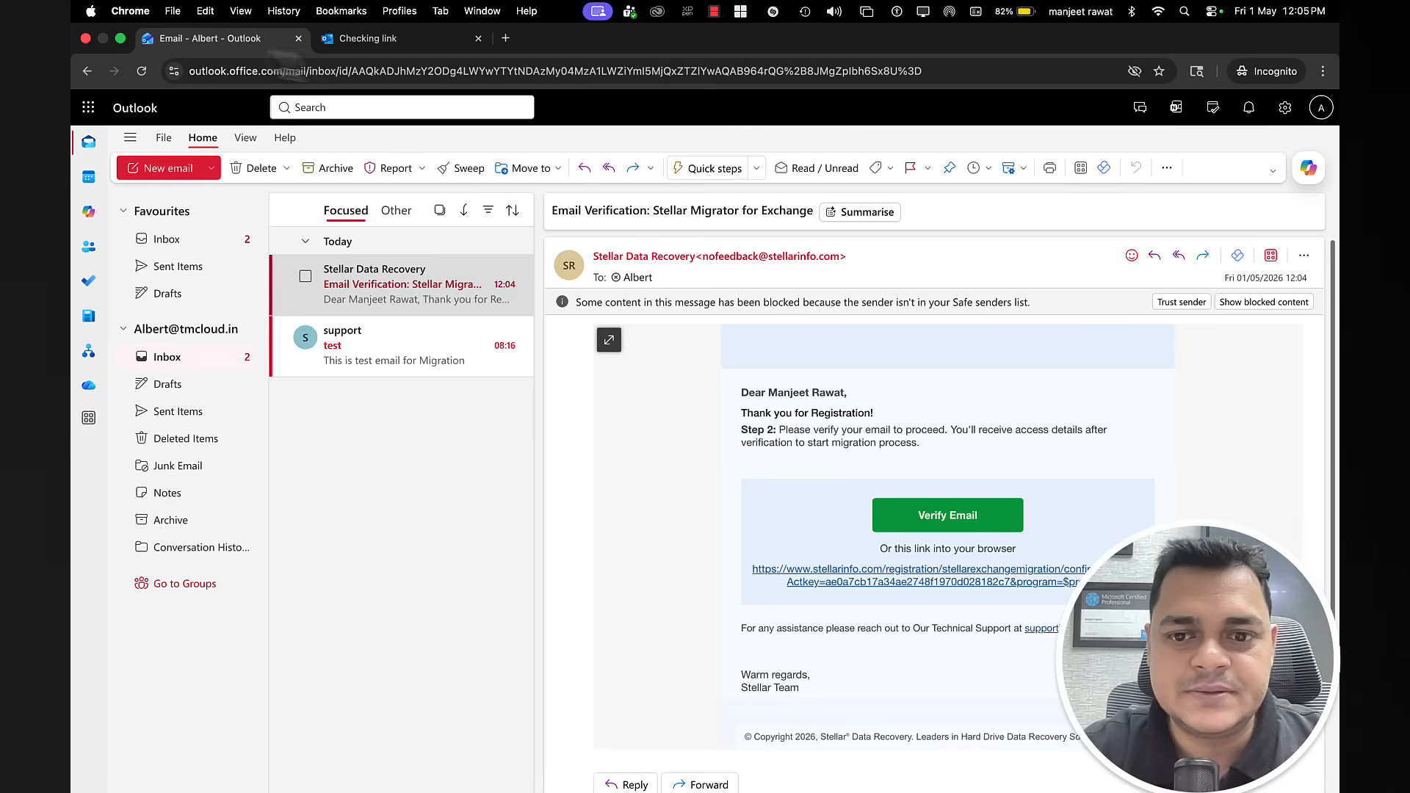
left_click(894, 574)
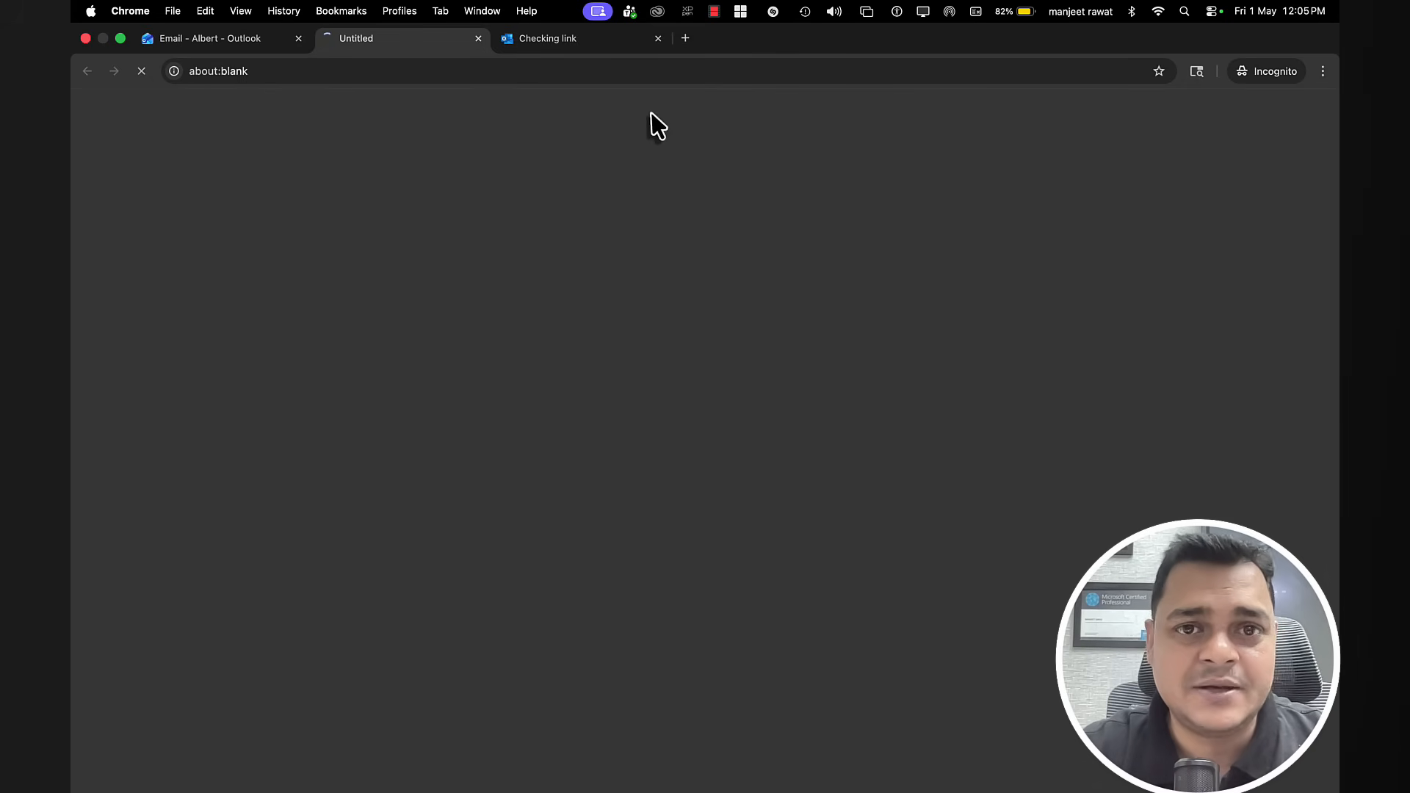
left_click(556, 44)
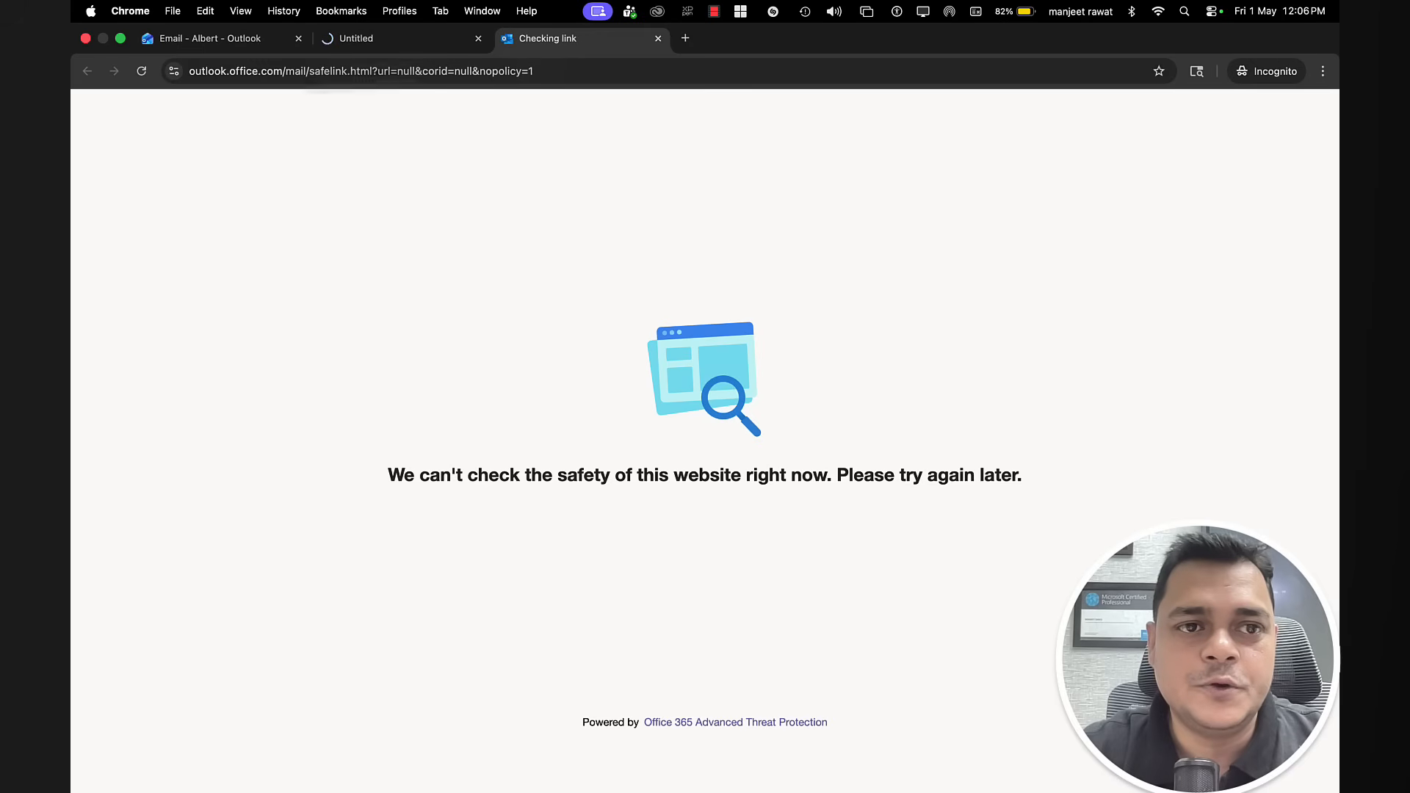
left_click(147, 72)
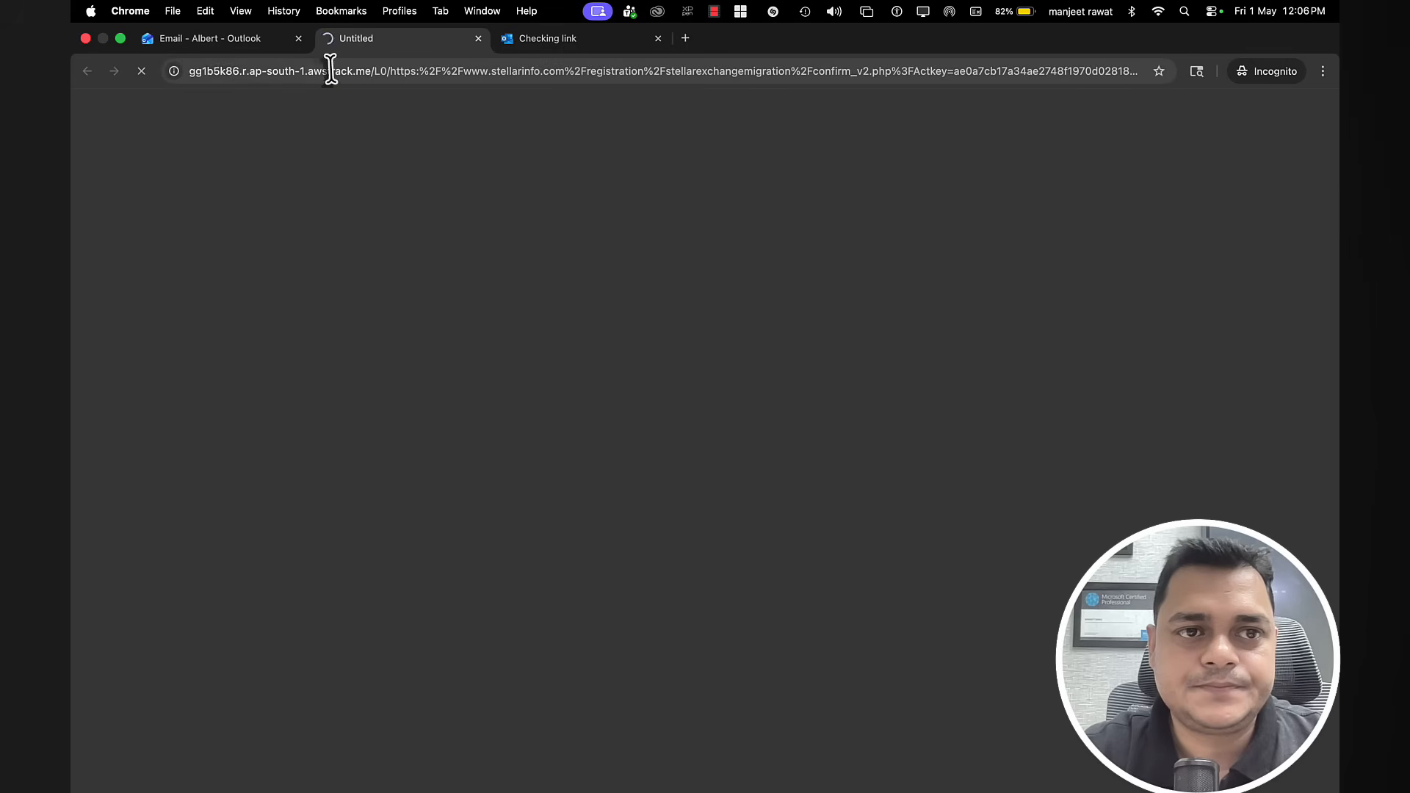
left_click(197, 40)
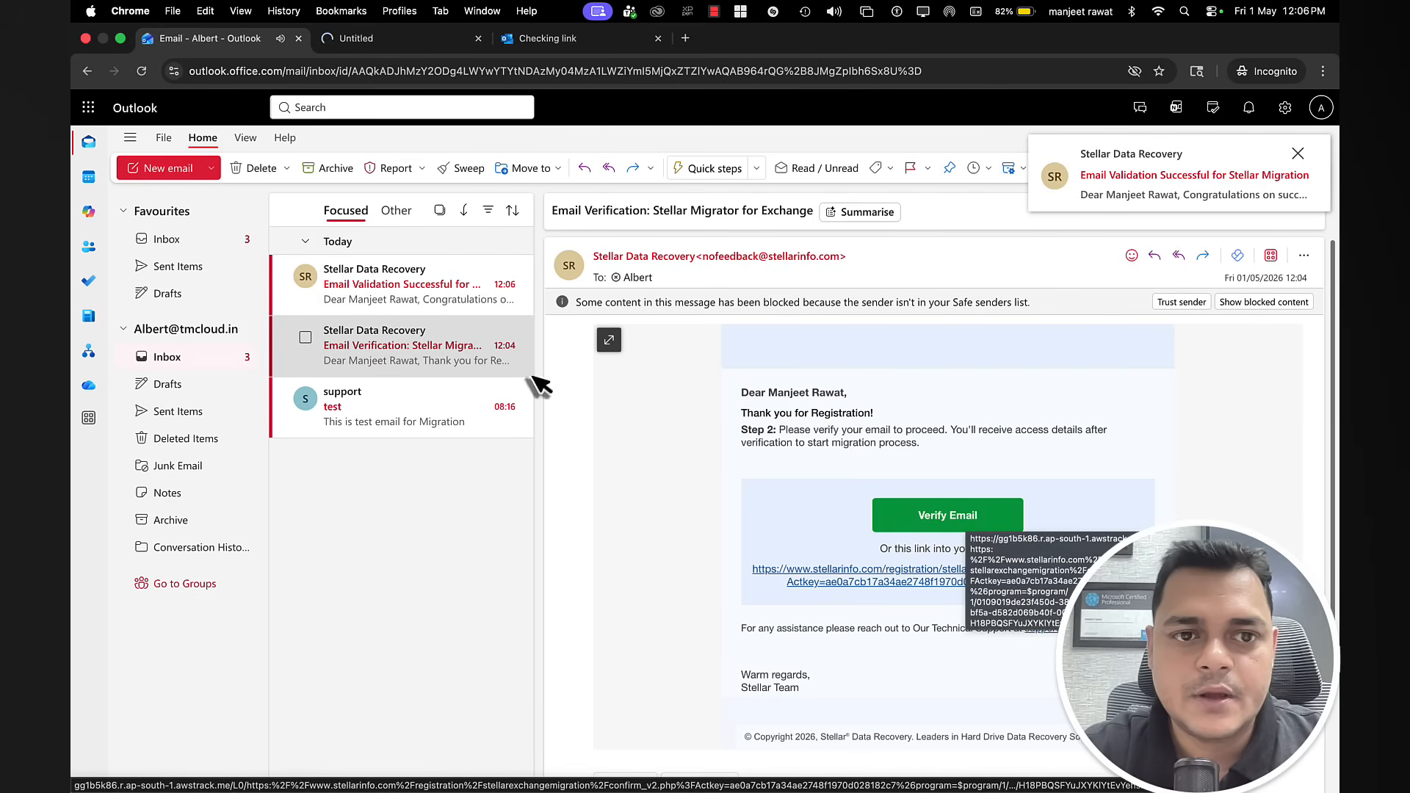
left_click(527, 48)
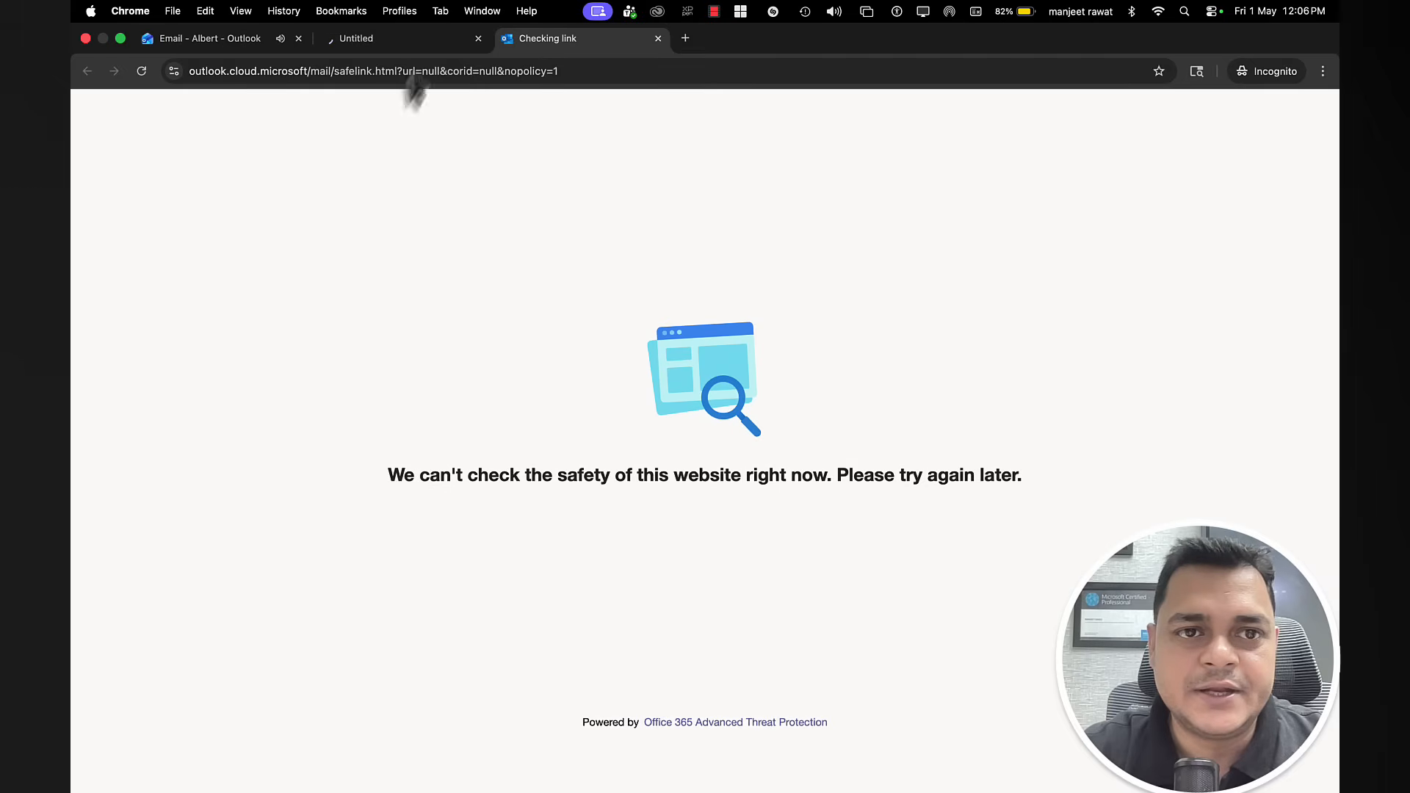
left_click(417, 47)
left_click(250, 48)
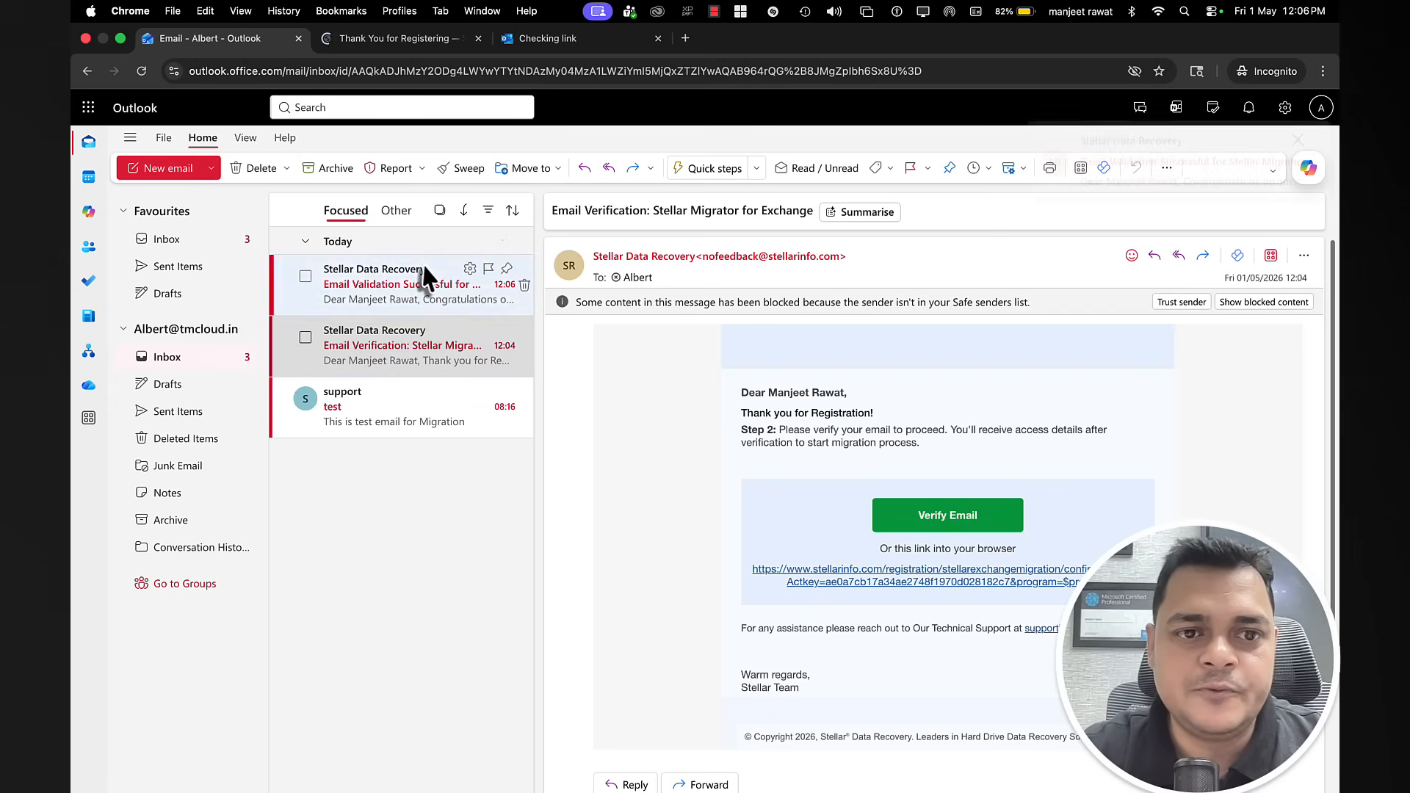
Step: Open the Login Credentials email's Login URL in a new tab and switch to it
left_click(411, 284)
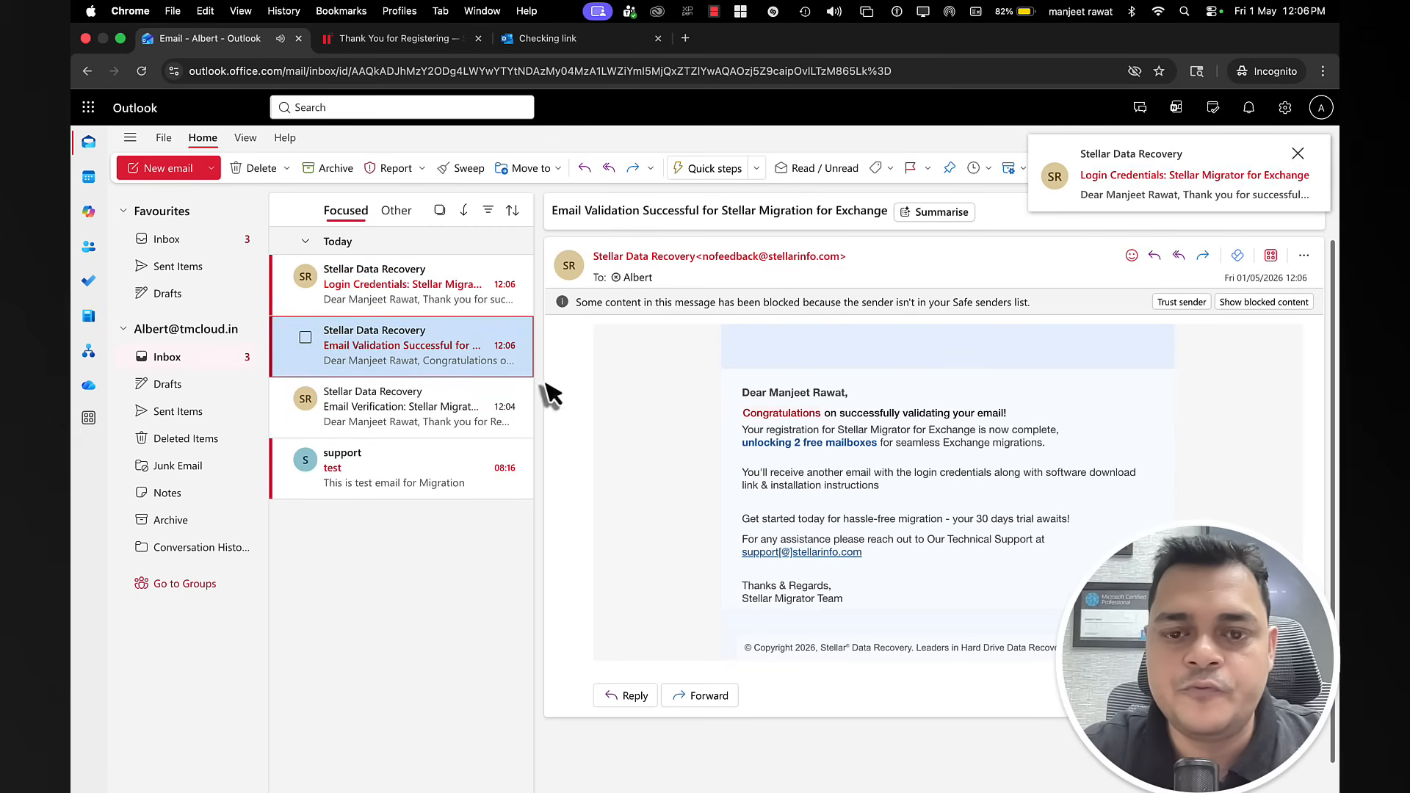
left_click(370, 298)
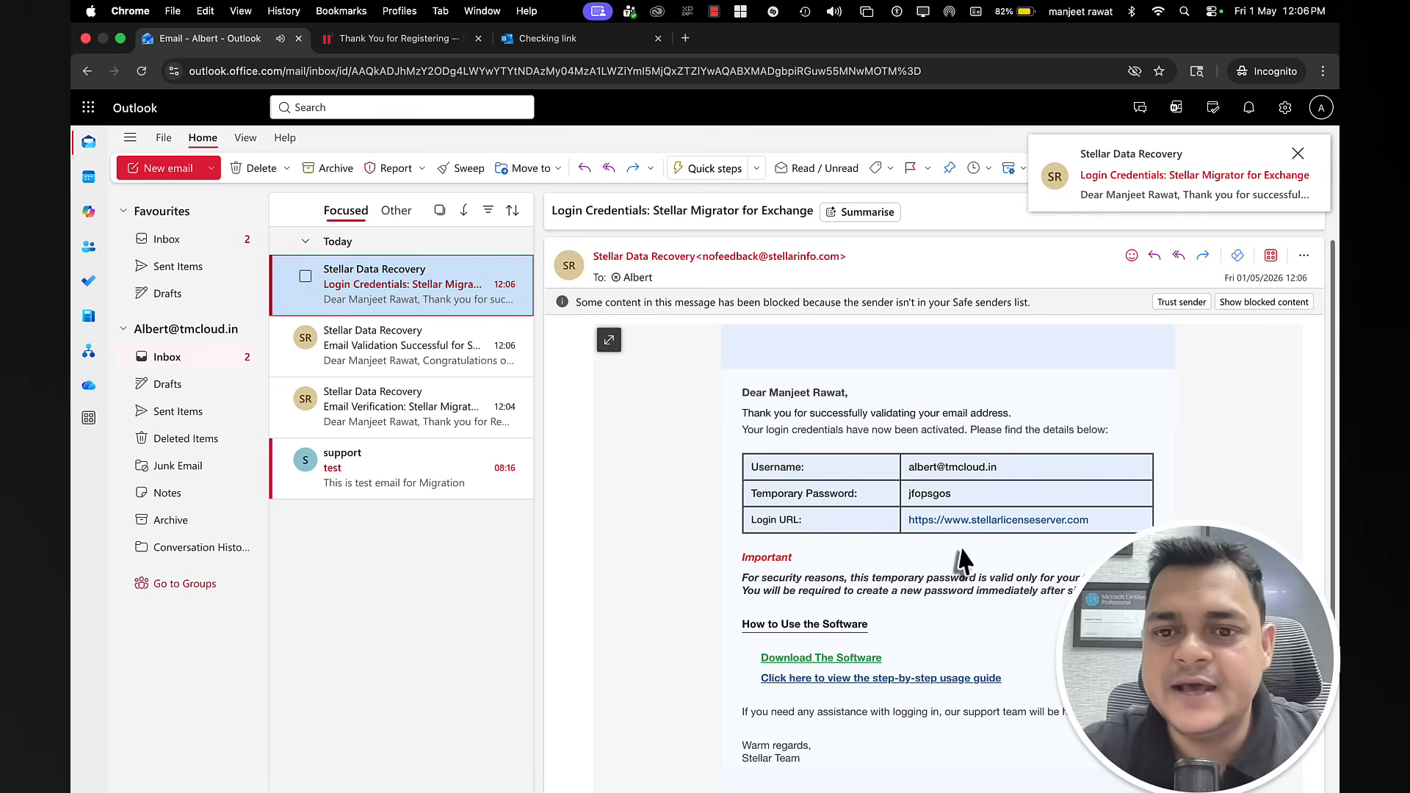
scroll(958, 562, "down", 2)
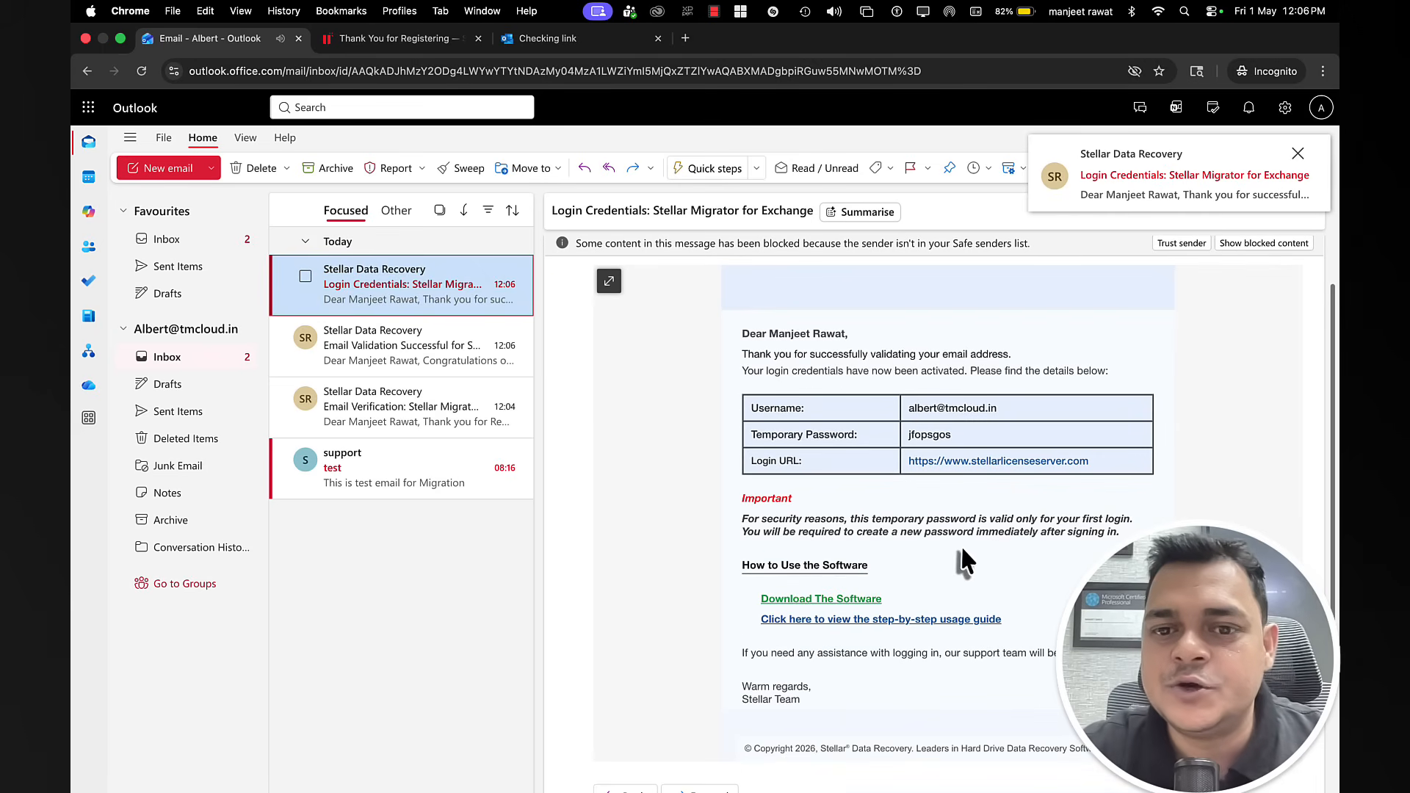
right_click(984, 466)
left_click(1017, 459)
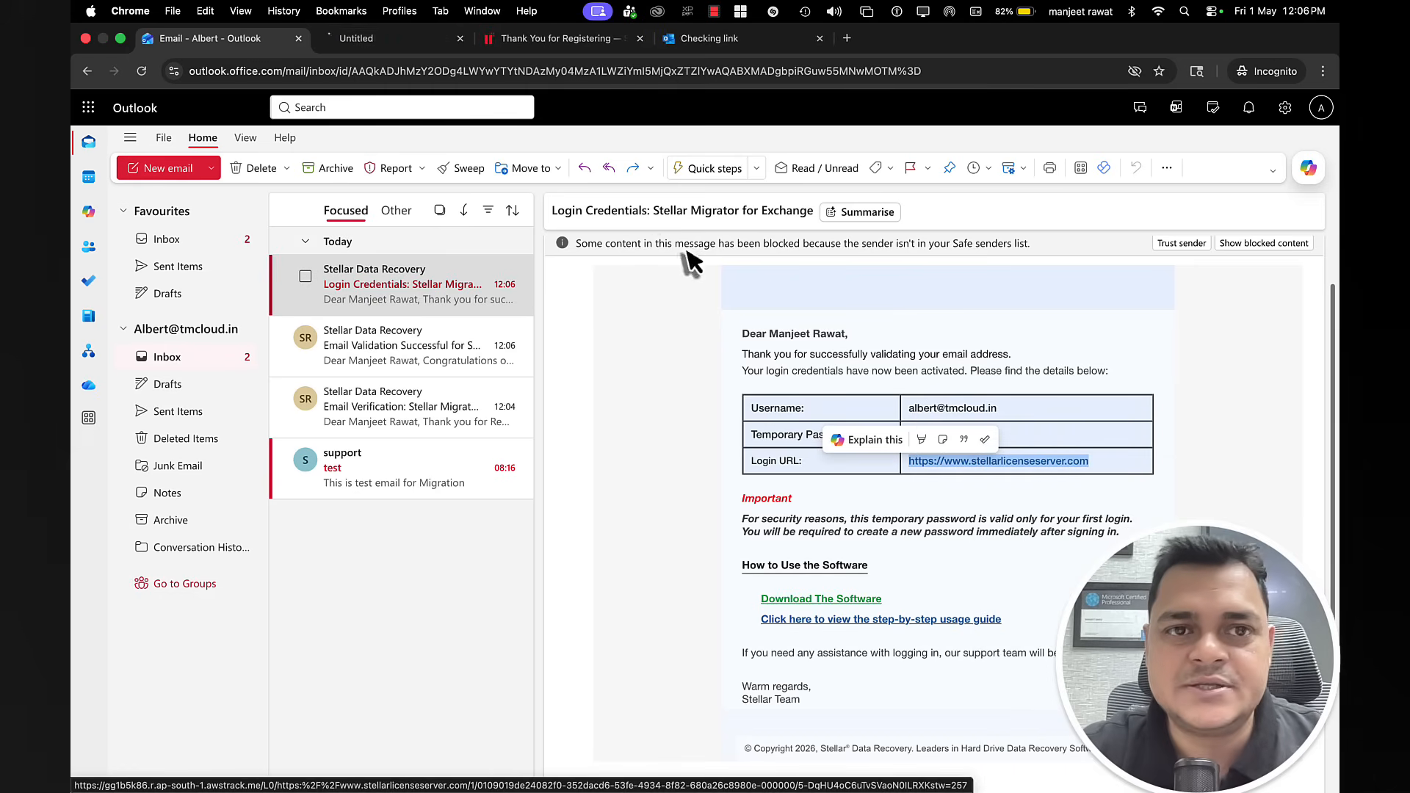
left_click(431, 44)
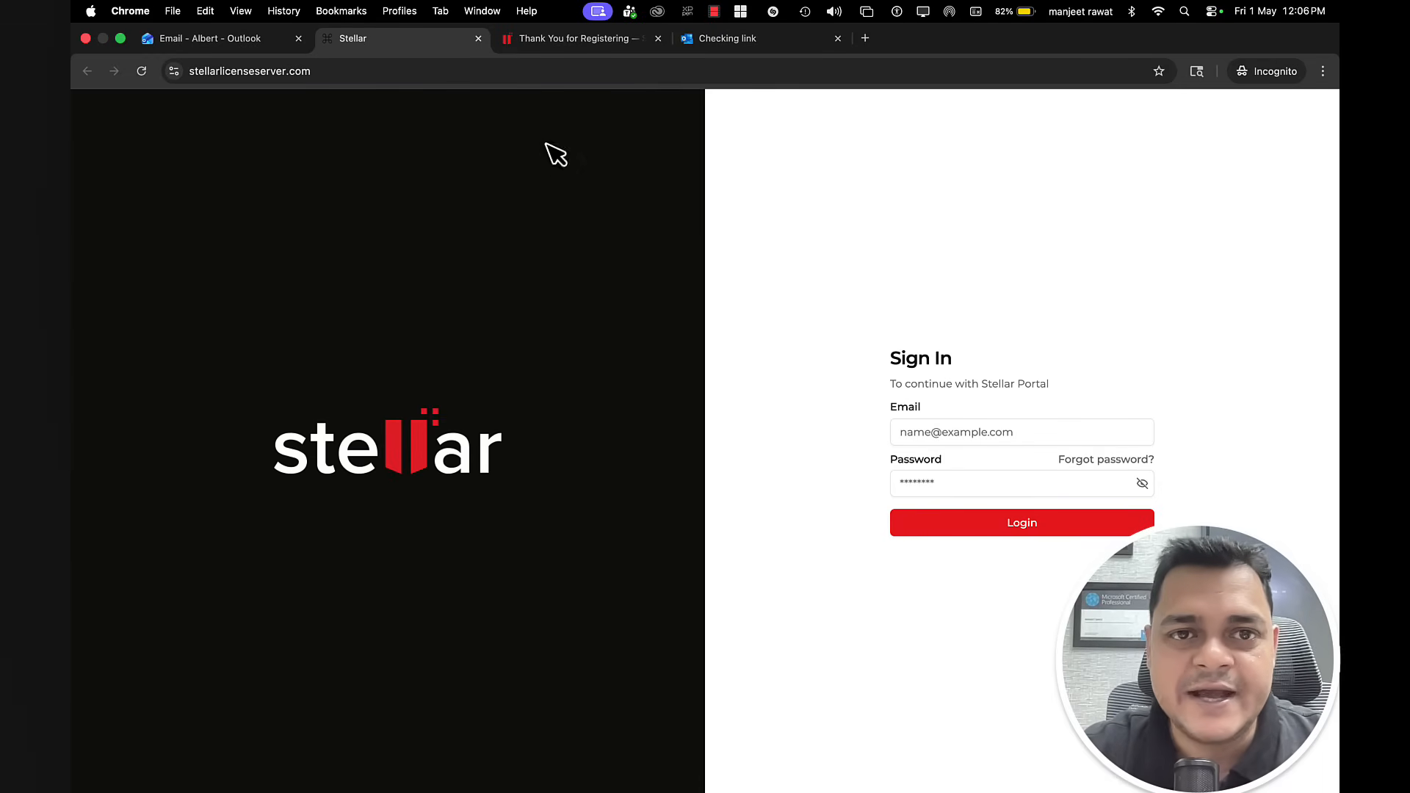
Step: Copy the emailed username and temporary password into the Stellar Portal sign-in form and log in
left_click(575, 53)
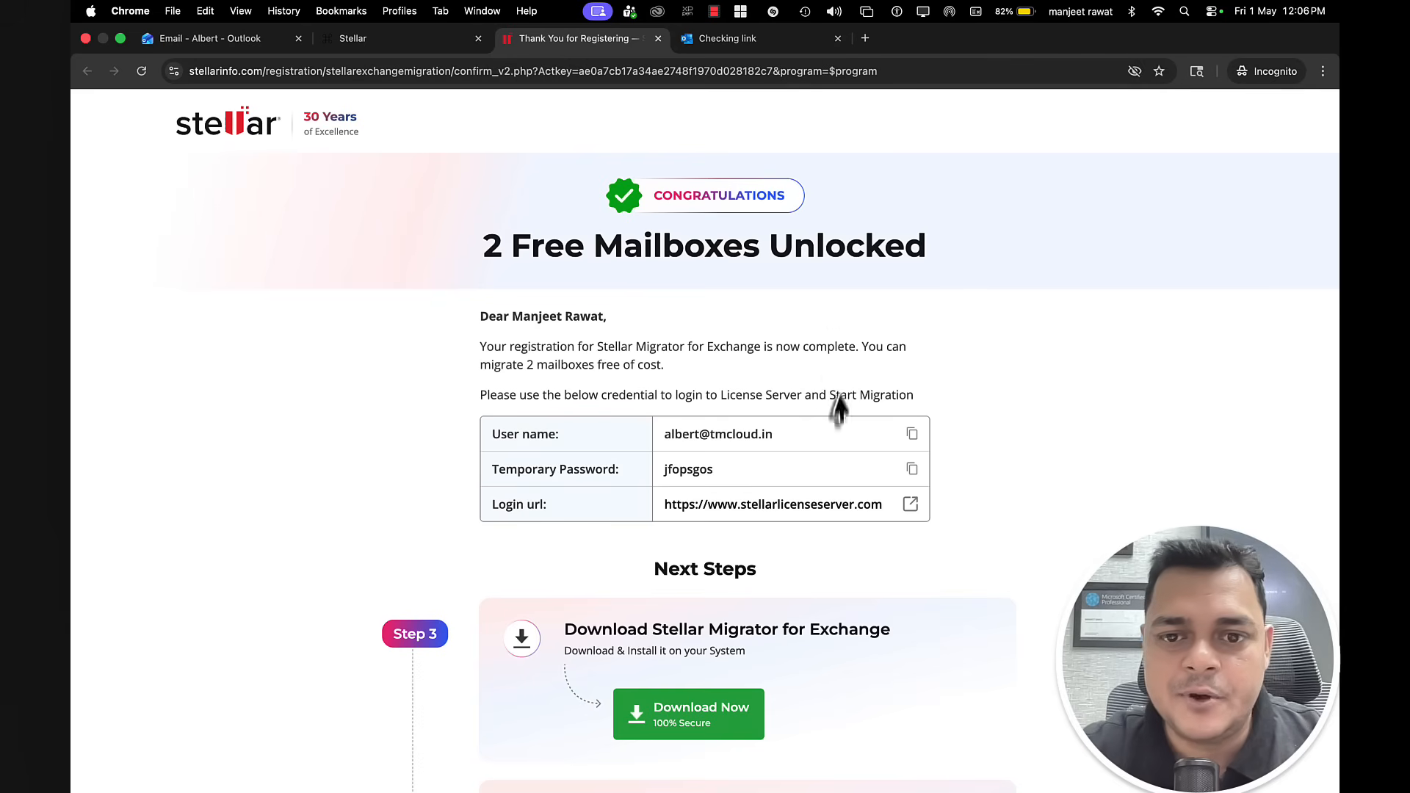
left_click(912, 434)
left_click(397, 41)
left_click(932, 432)
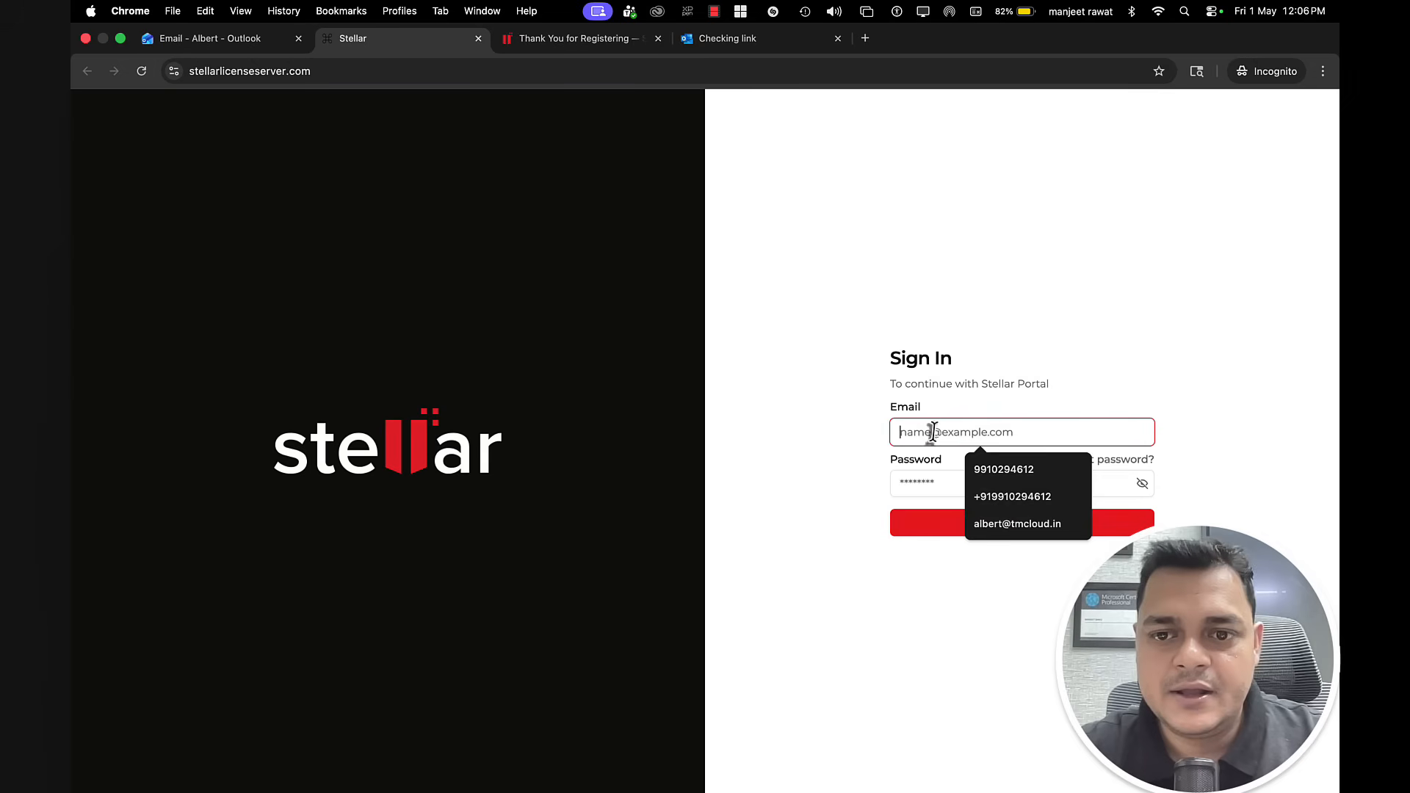
key("super+v")
left_click(591, 40)
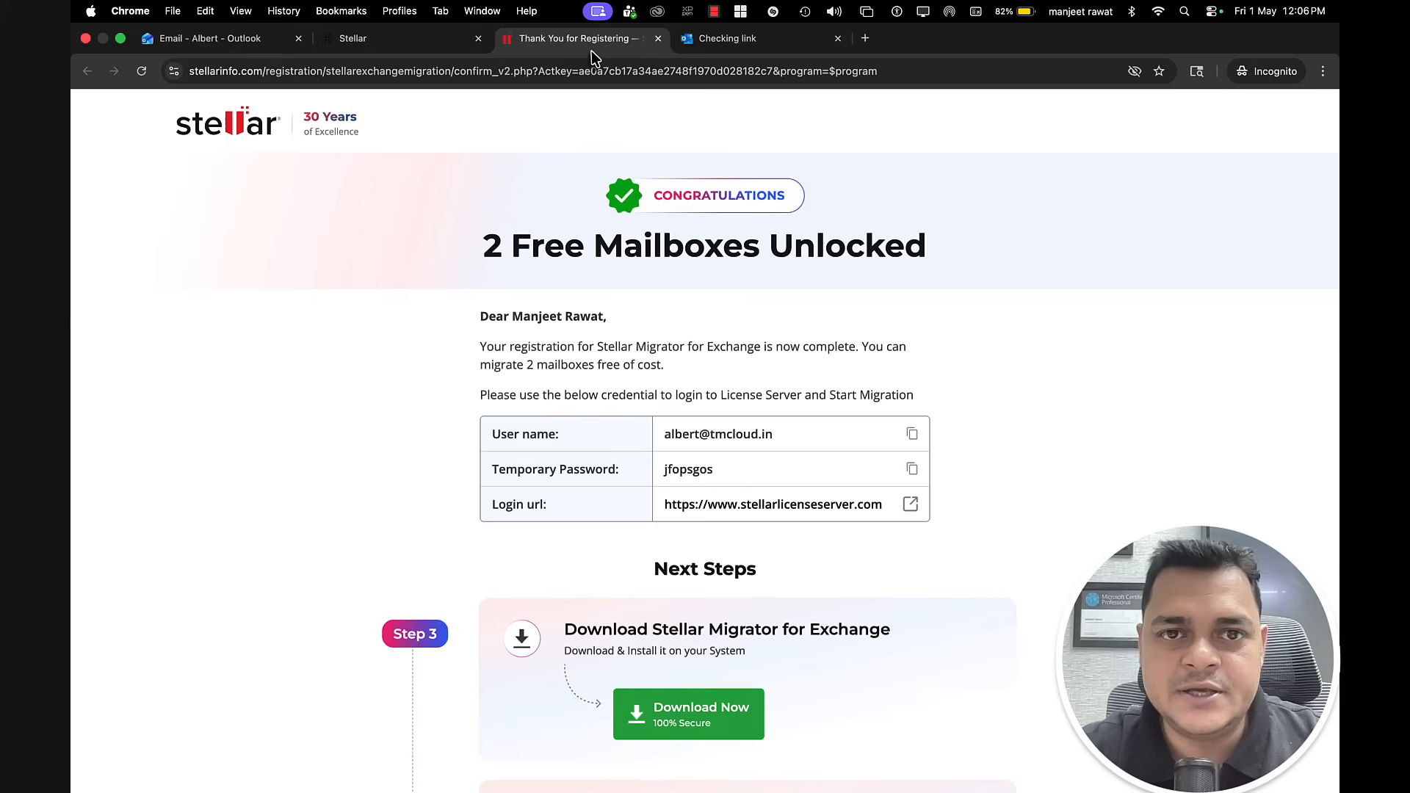
left_click(912, 470)
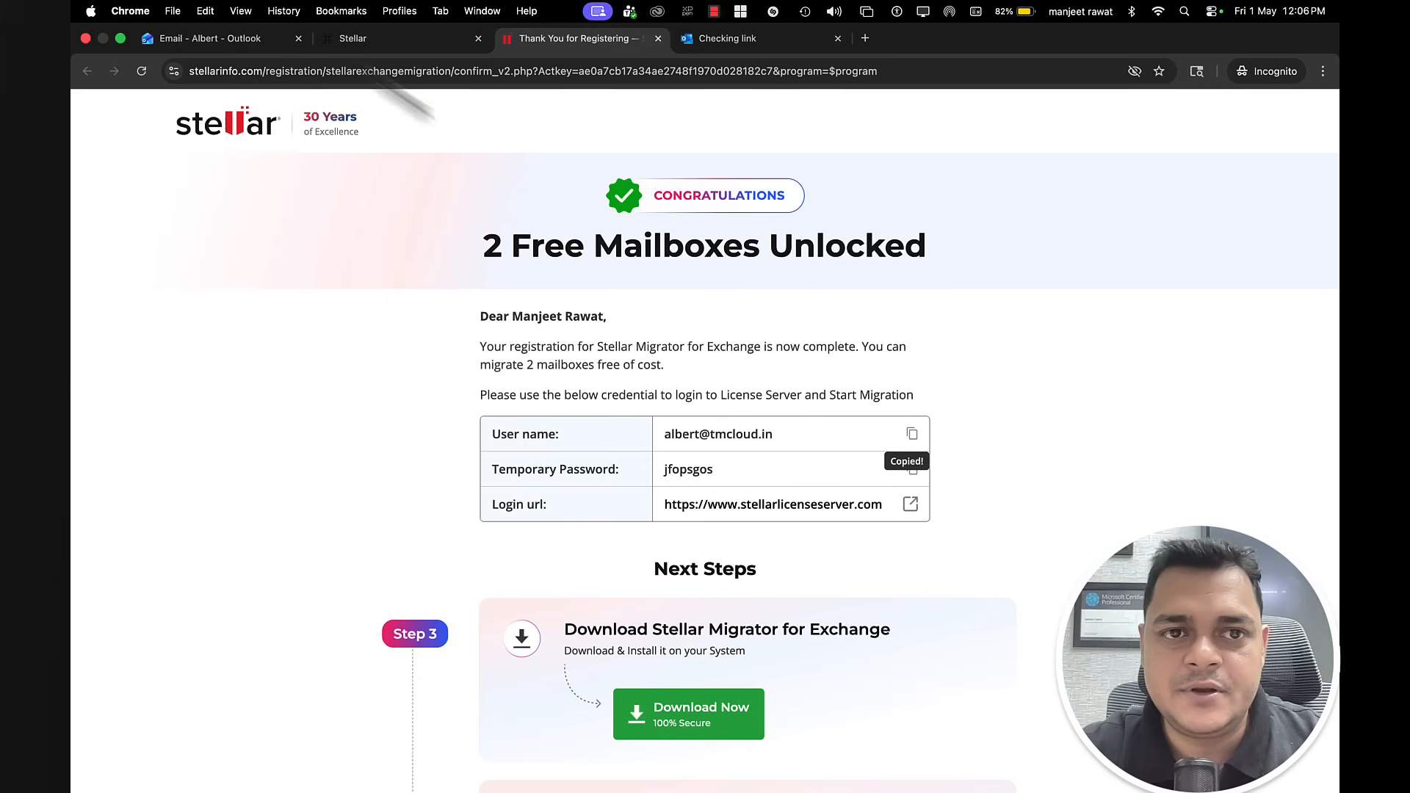
left_click(365, 49)
left_click(950, 483)
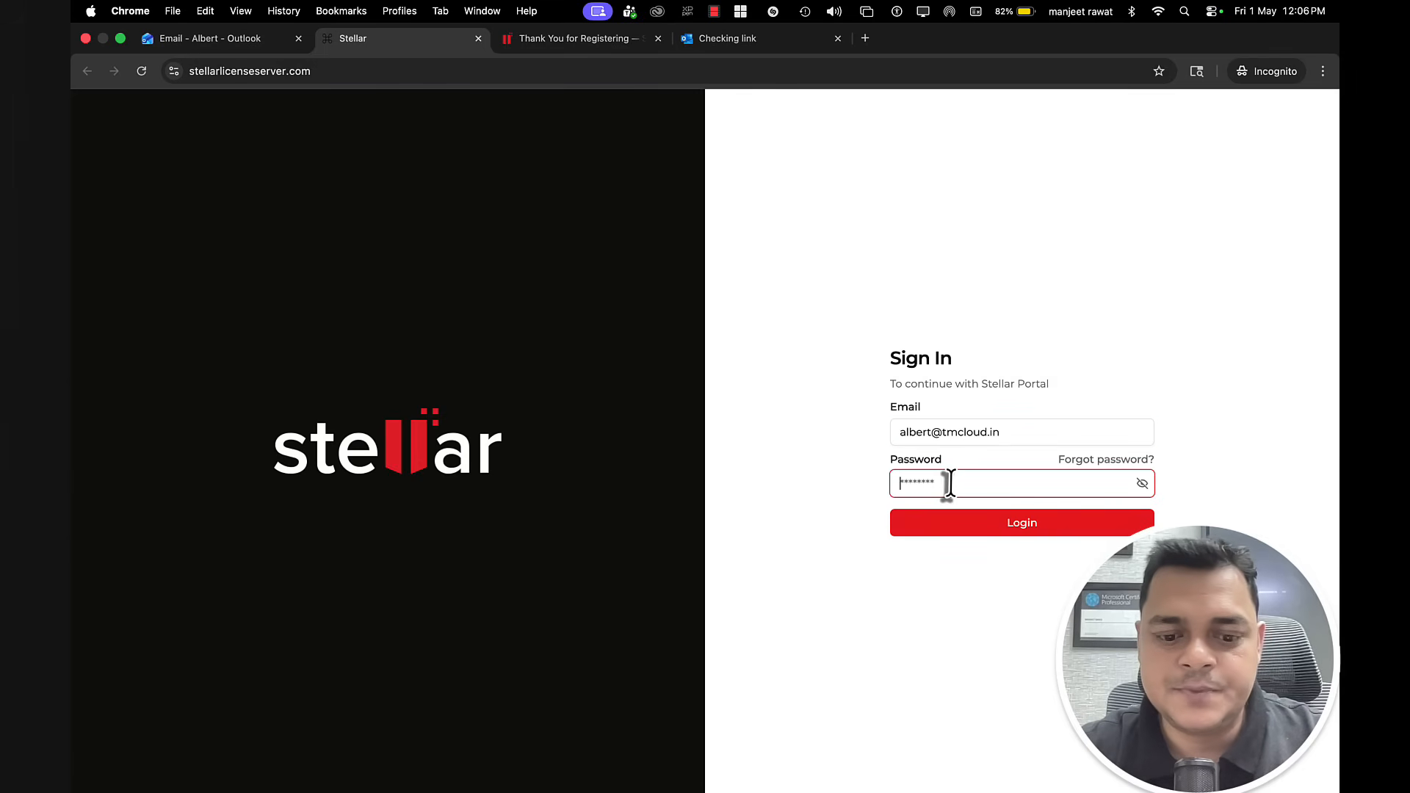
left_click(1019, 530)
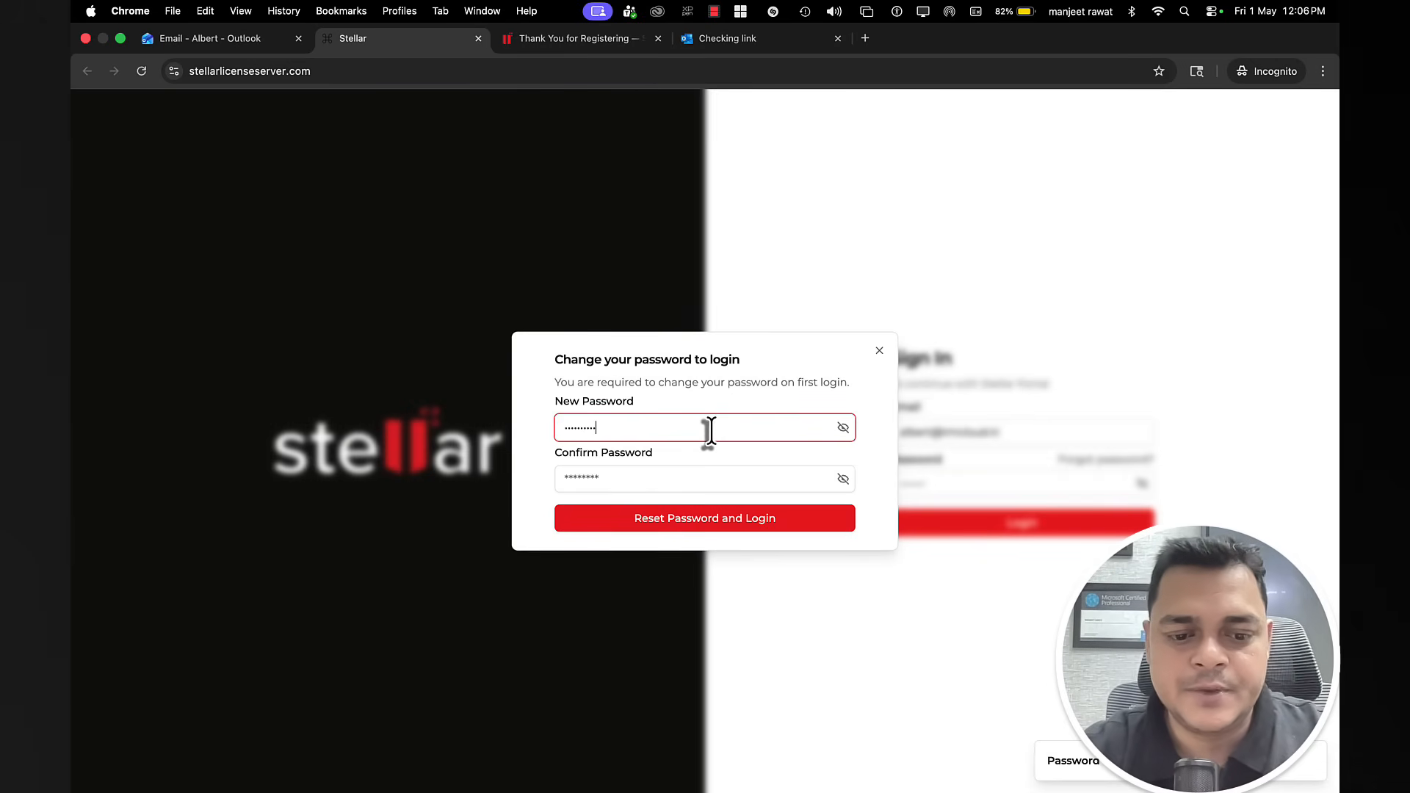
Step: Set and confirm a new password, then accept the EULA
key("Tab")
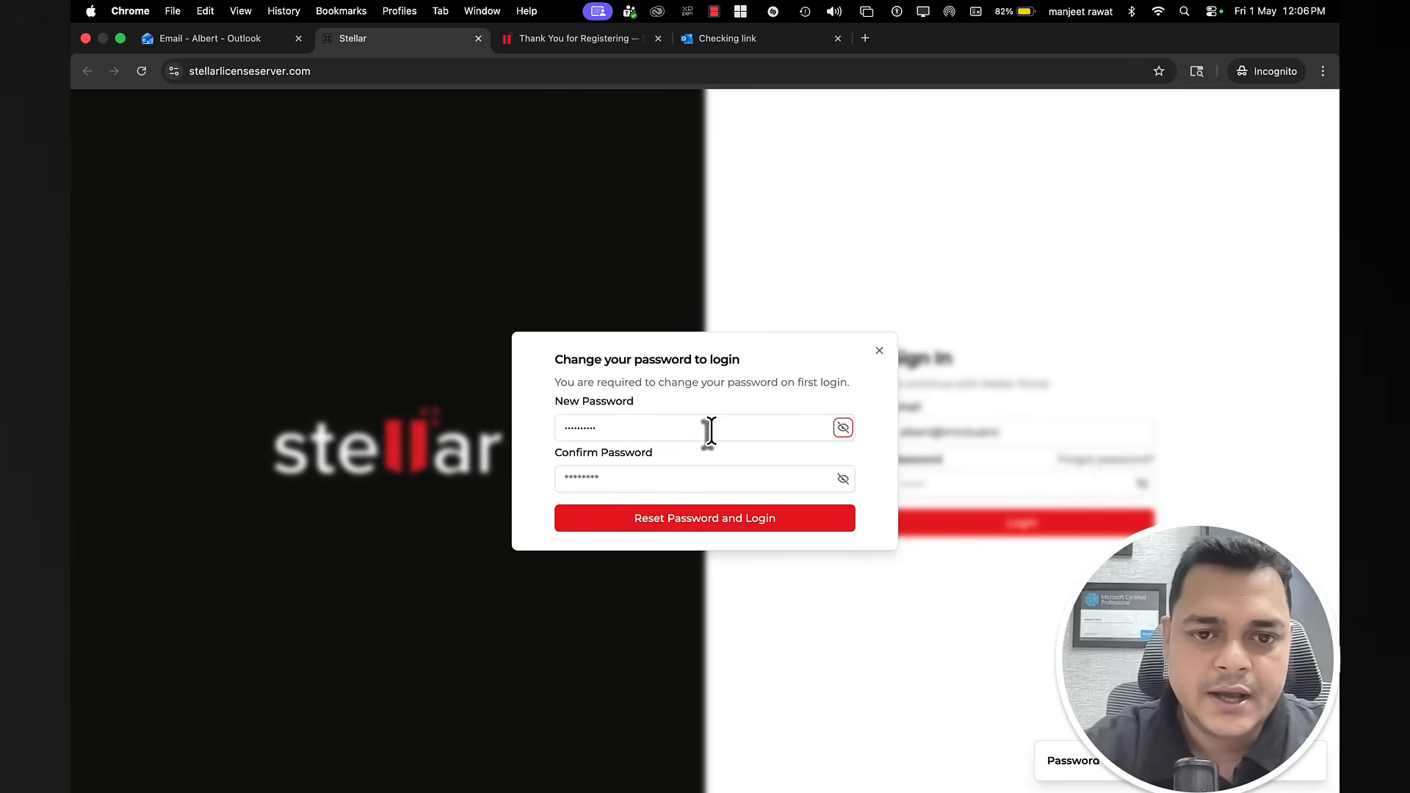
left_click(659, 478)
type("••••••")
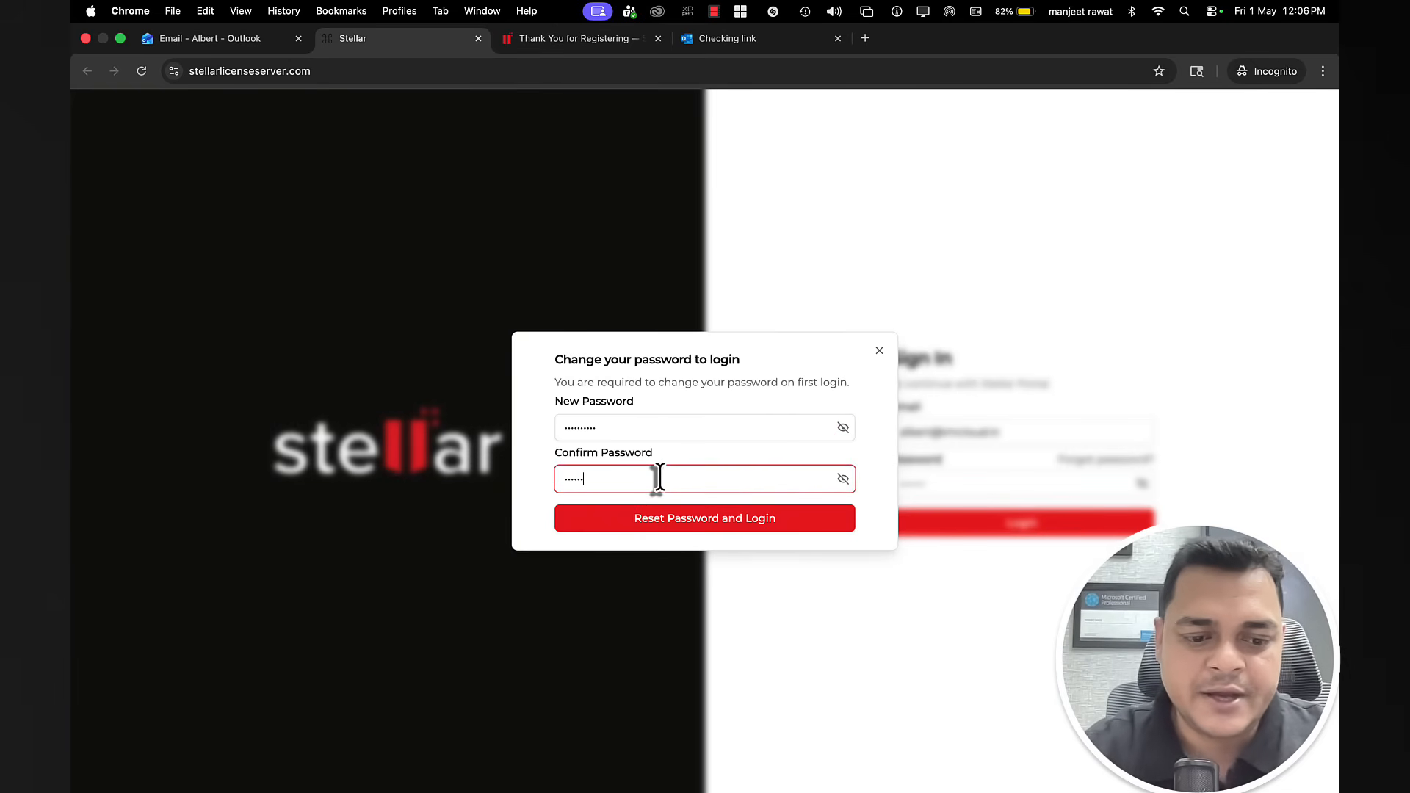
type("•")
left_click(718, 519)
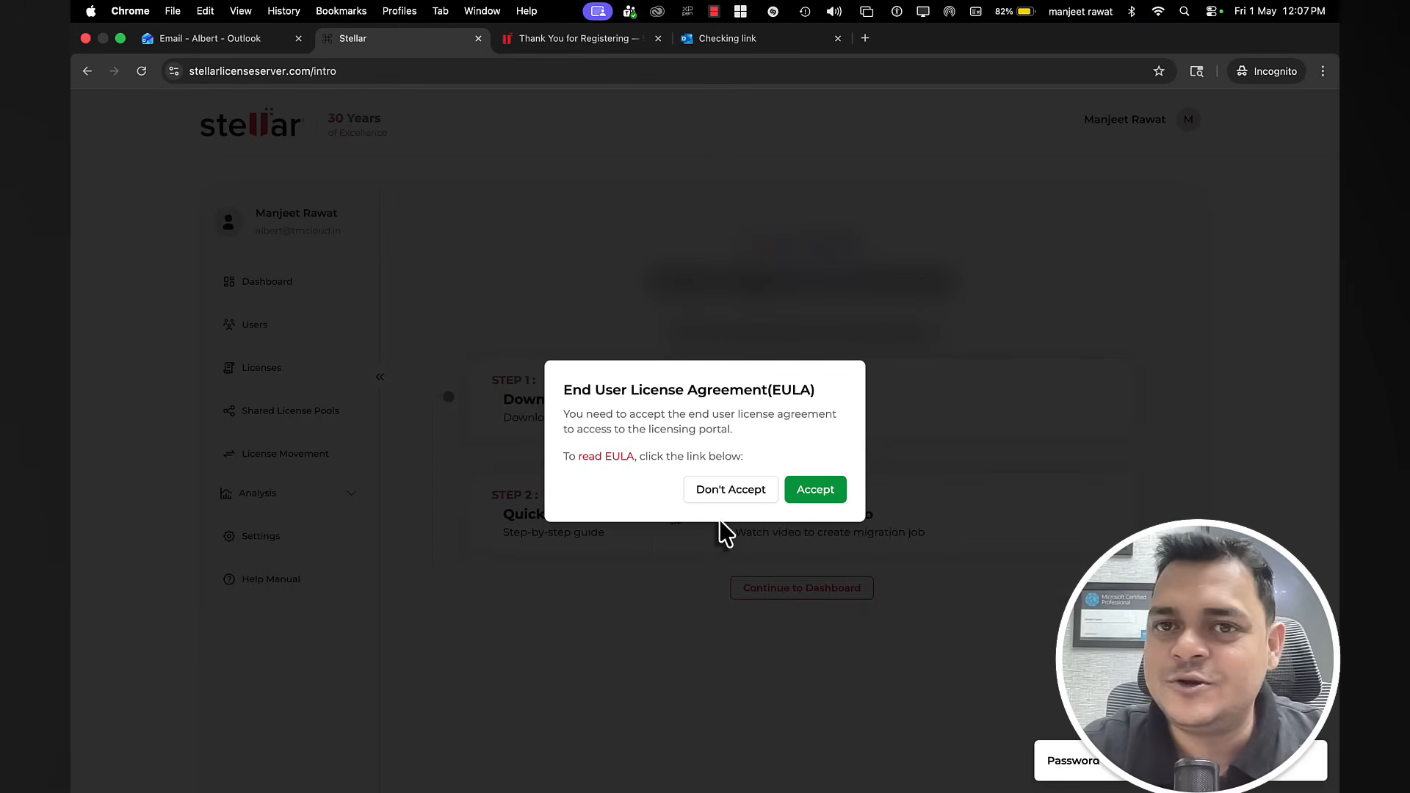
left_click(819, 494)
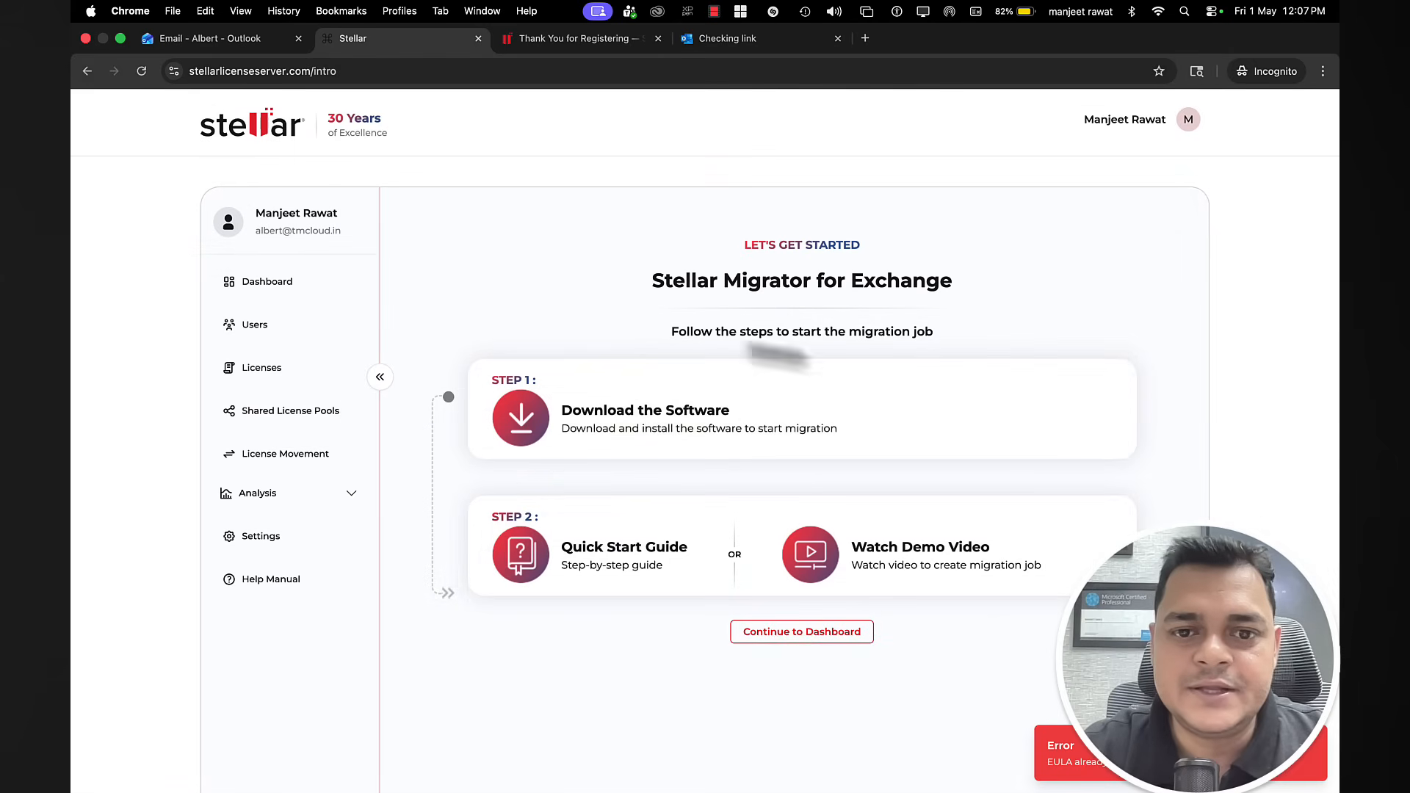
Step: Download the Cross Domain Microsoft 365 to Microsoft 365 installer and save it to the Desktop
left_click(649, 416)
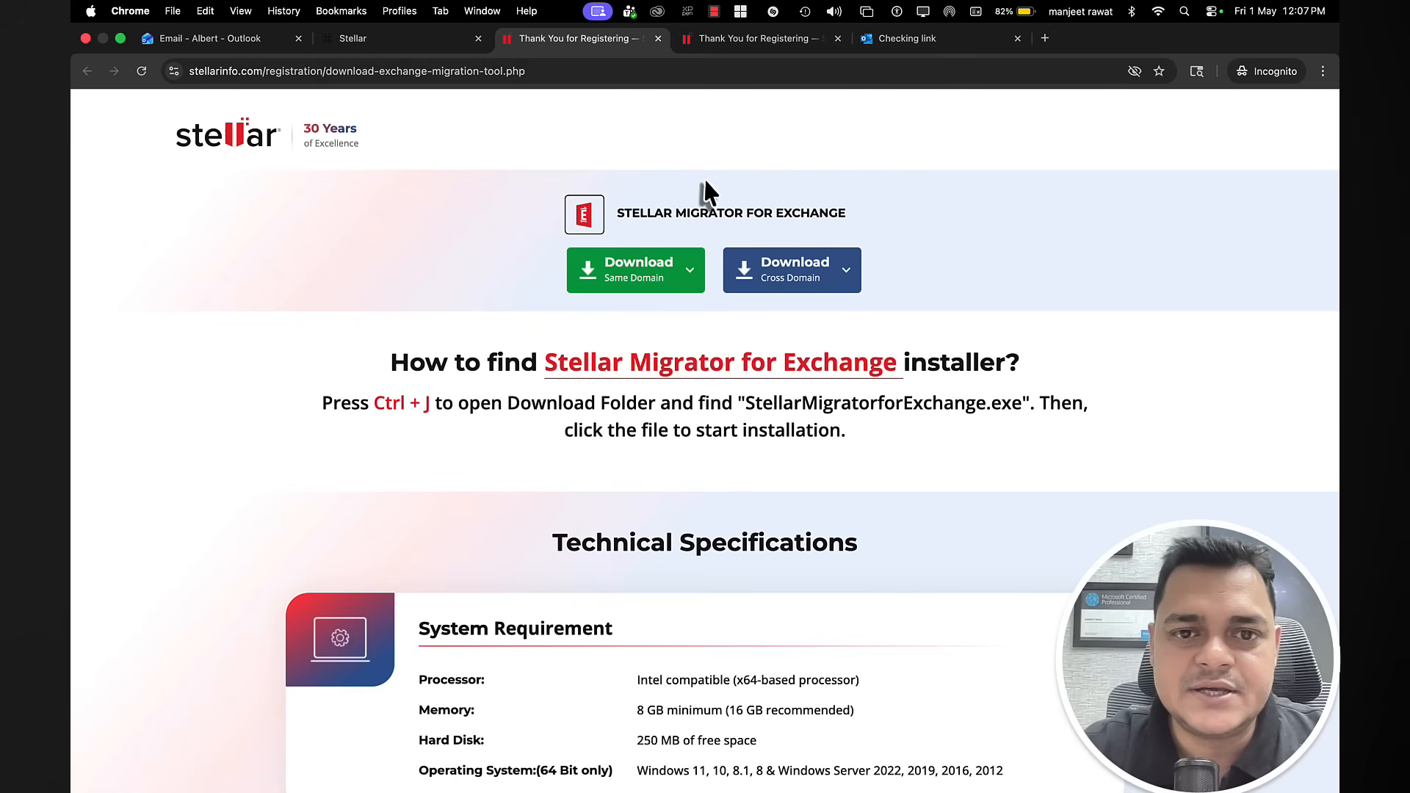
left_click(656, 272)
mouse_move(822, 279)
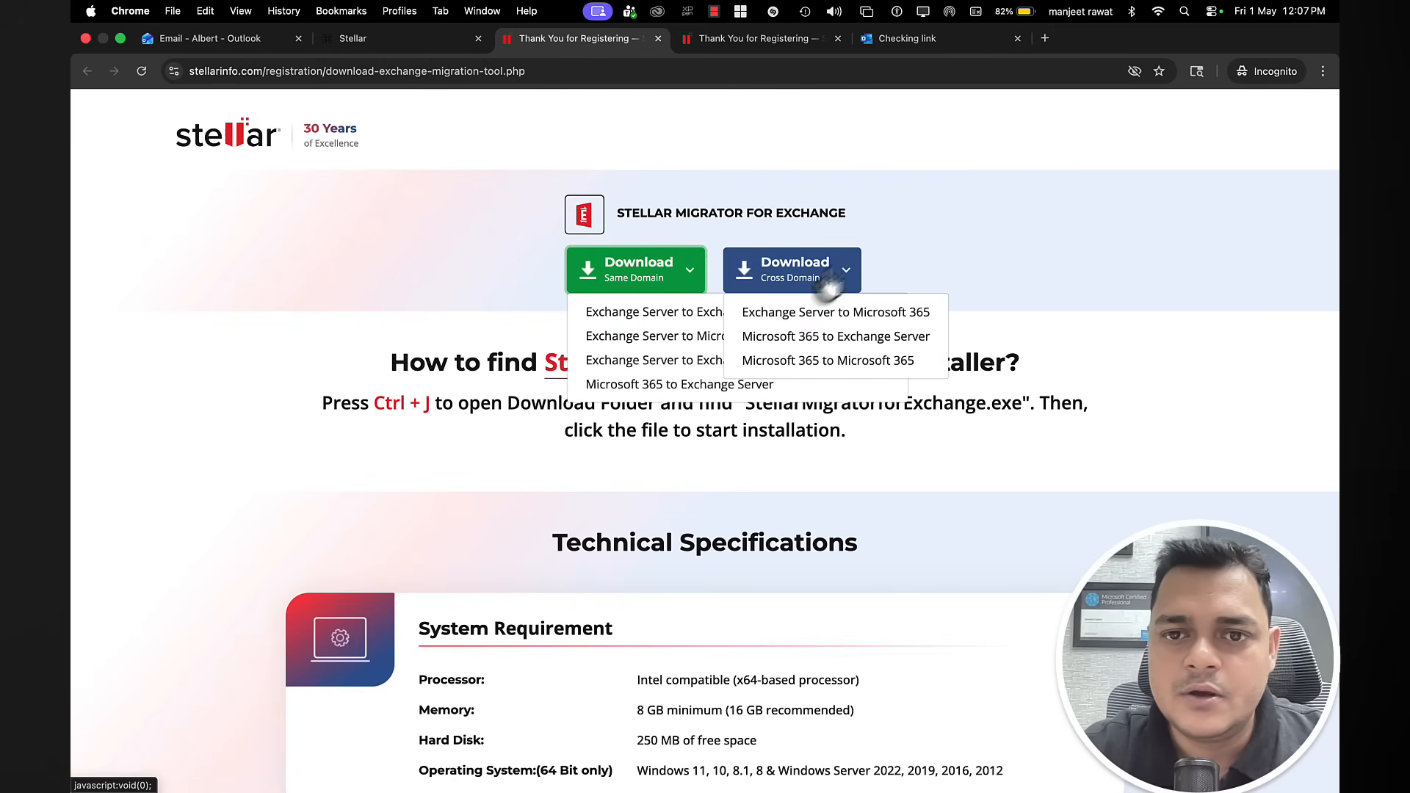
left_click(840, 364)
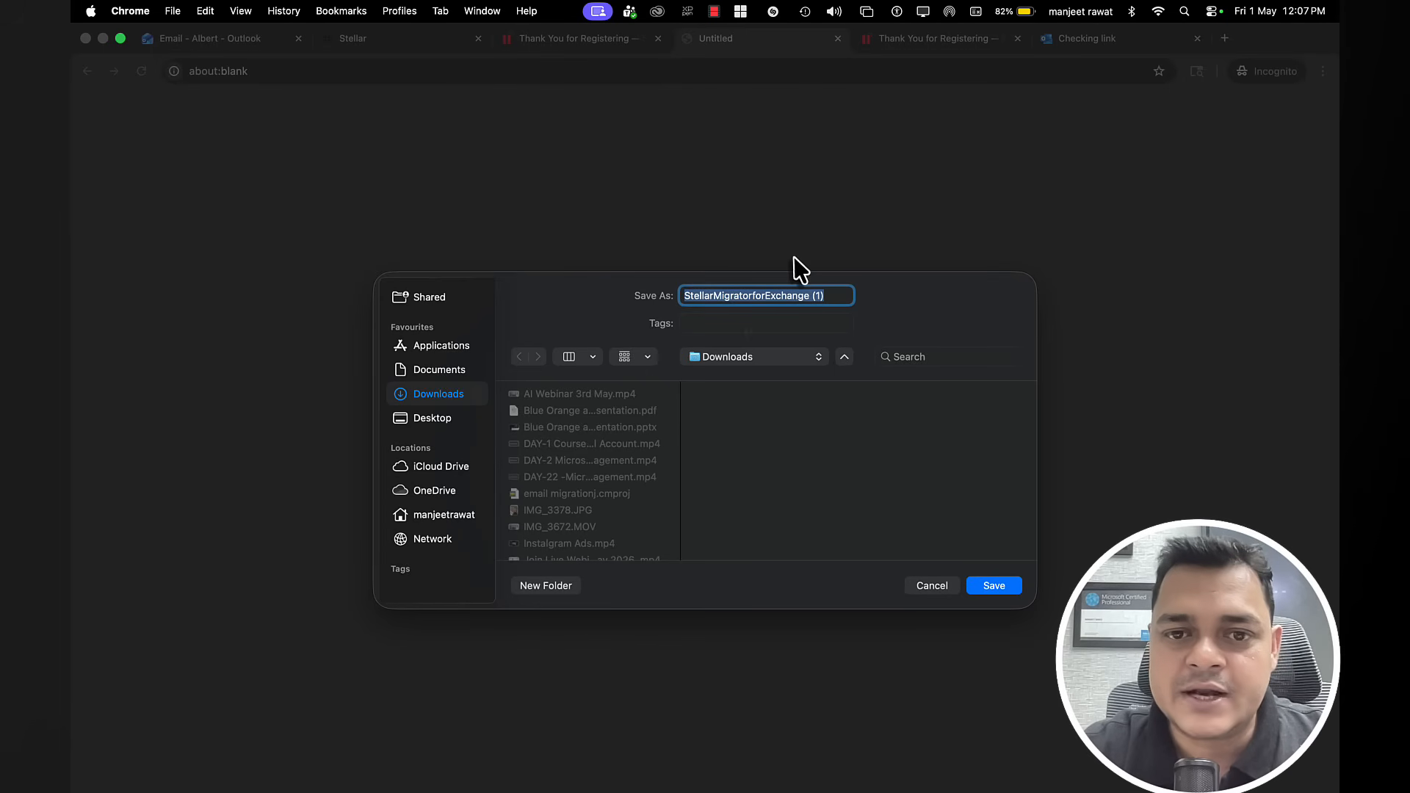
left_click(445, 419)
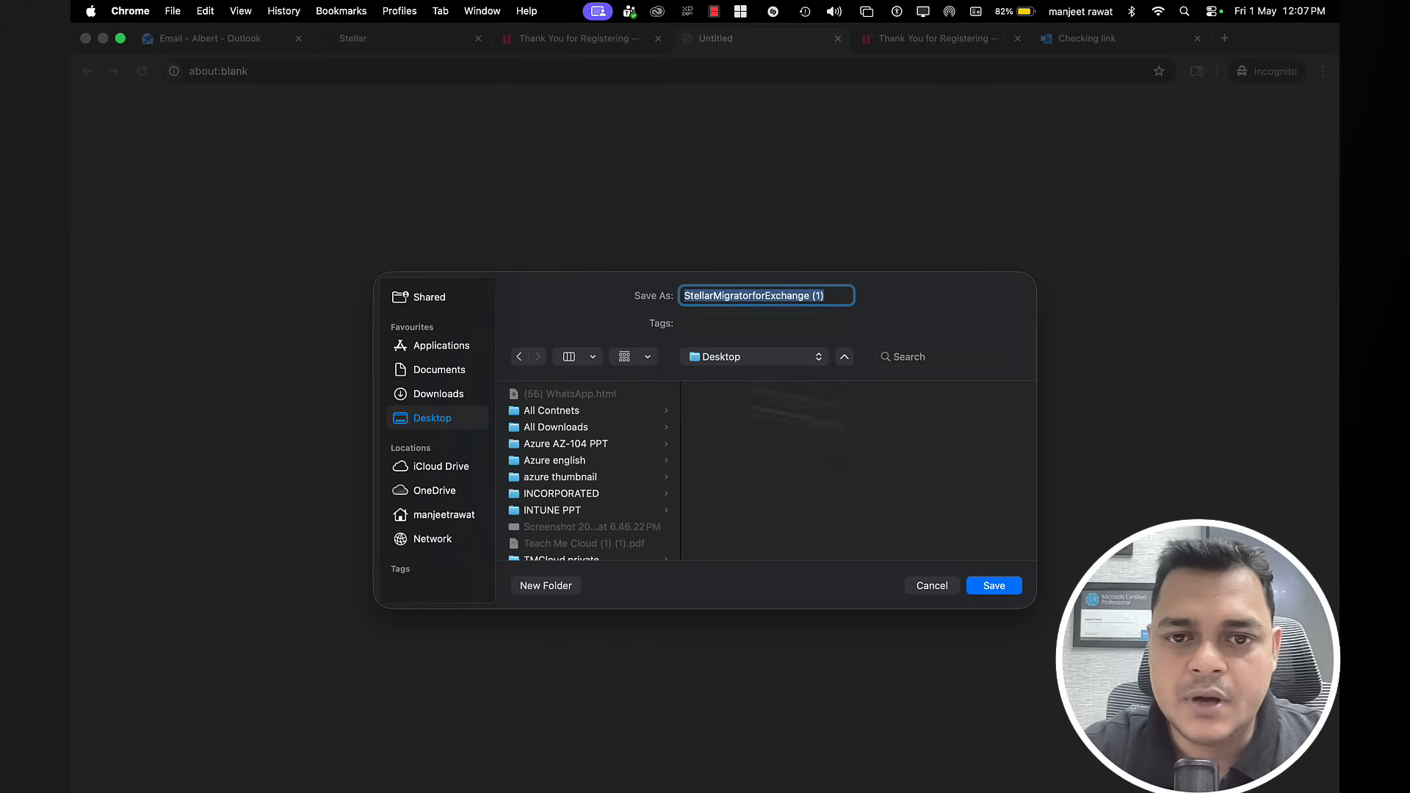
left_click(993, 585)
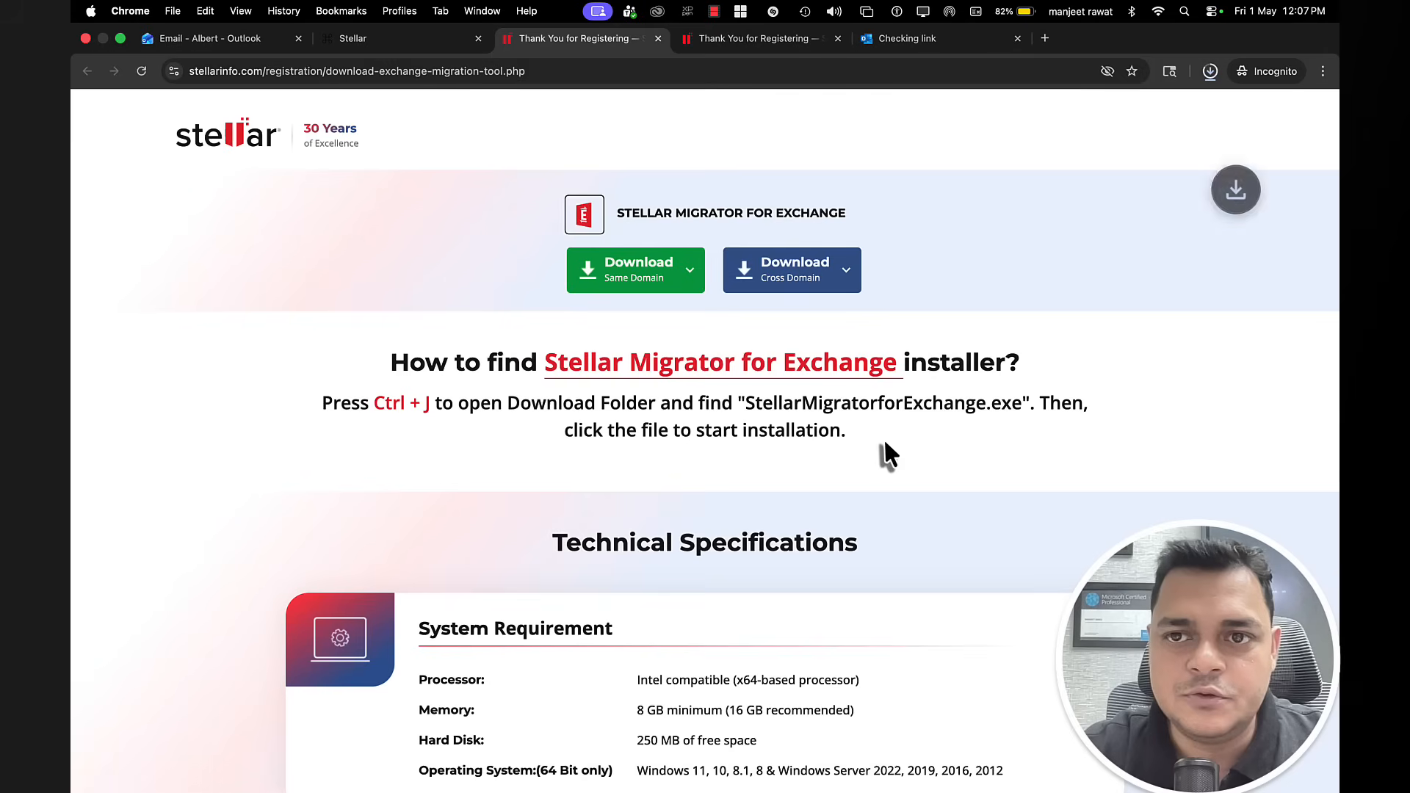
Step: Reveal the downloaded StellarMigratorforExchange installer in Finder, dismissing the can't-be-opened error
left_click(1210, 72)
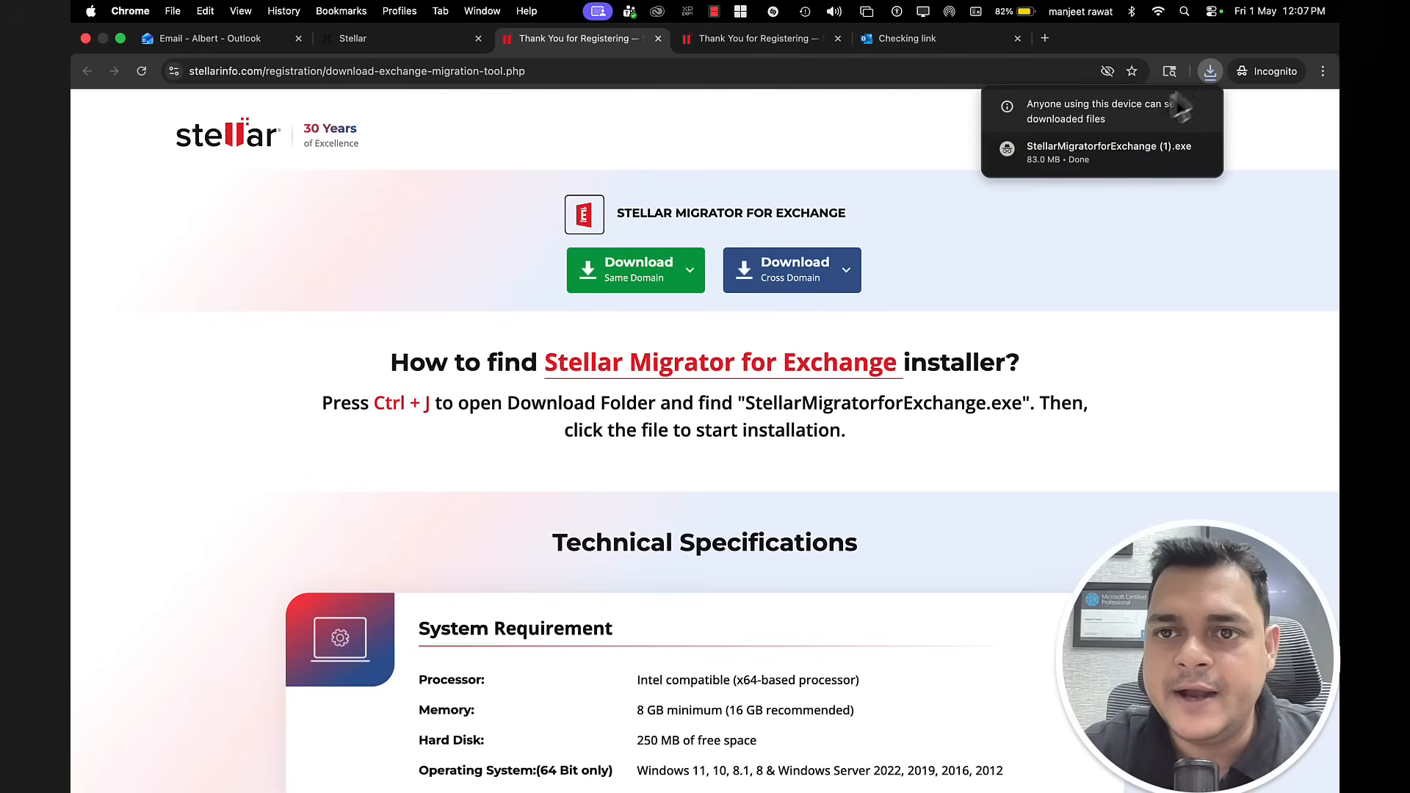
left_click(1107, 163)
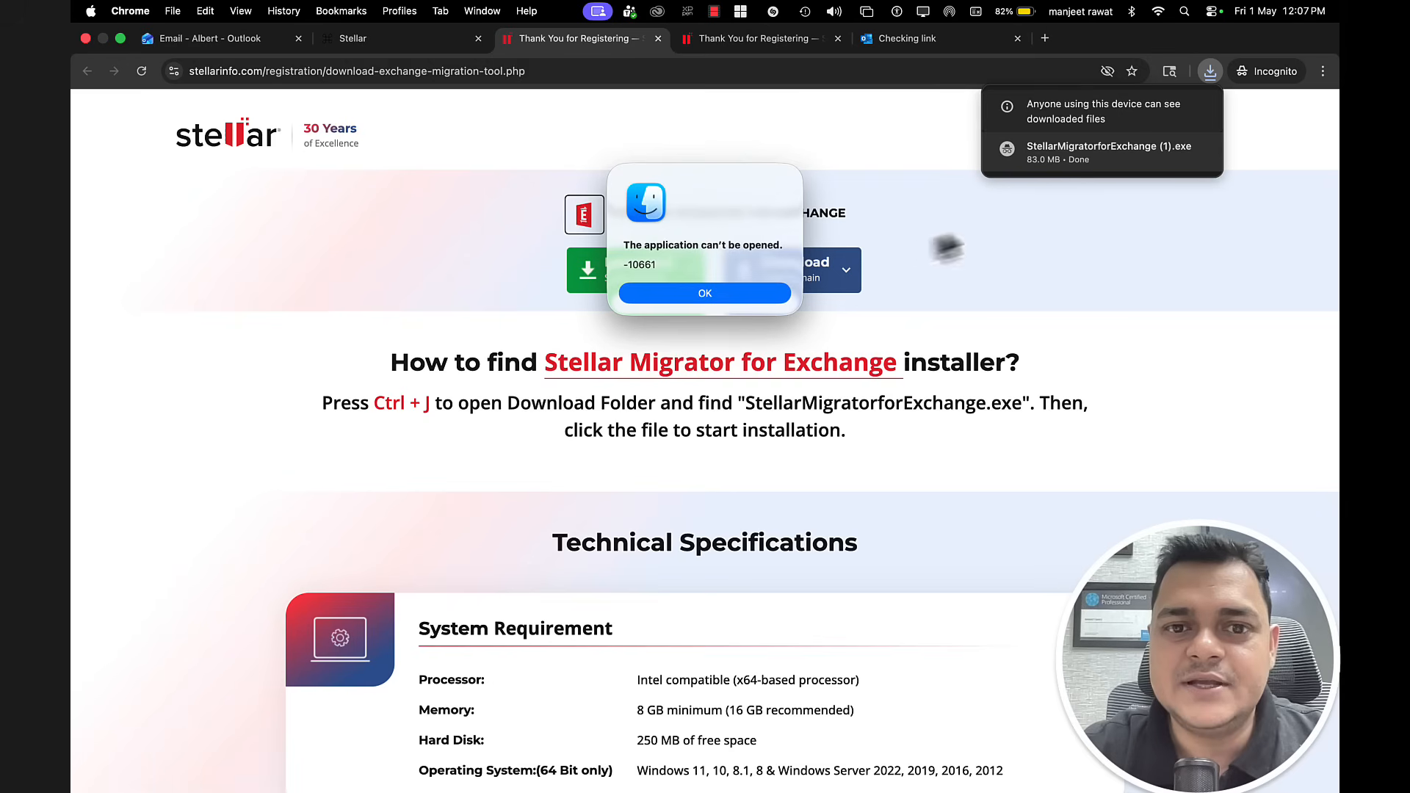
left_click(749, 296)
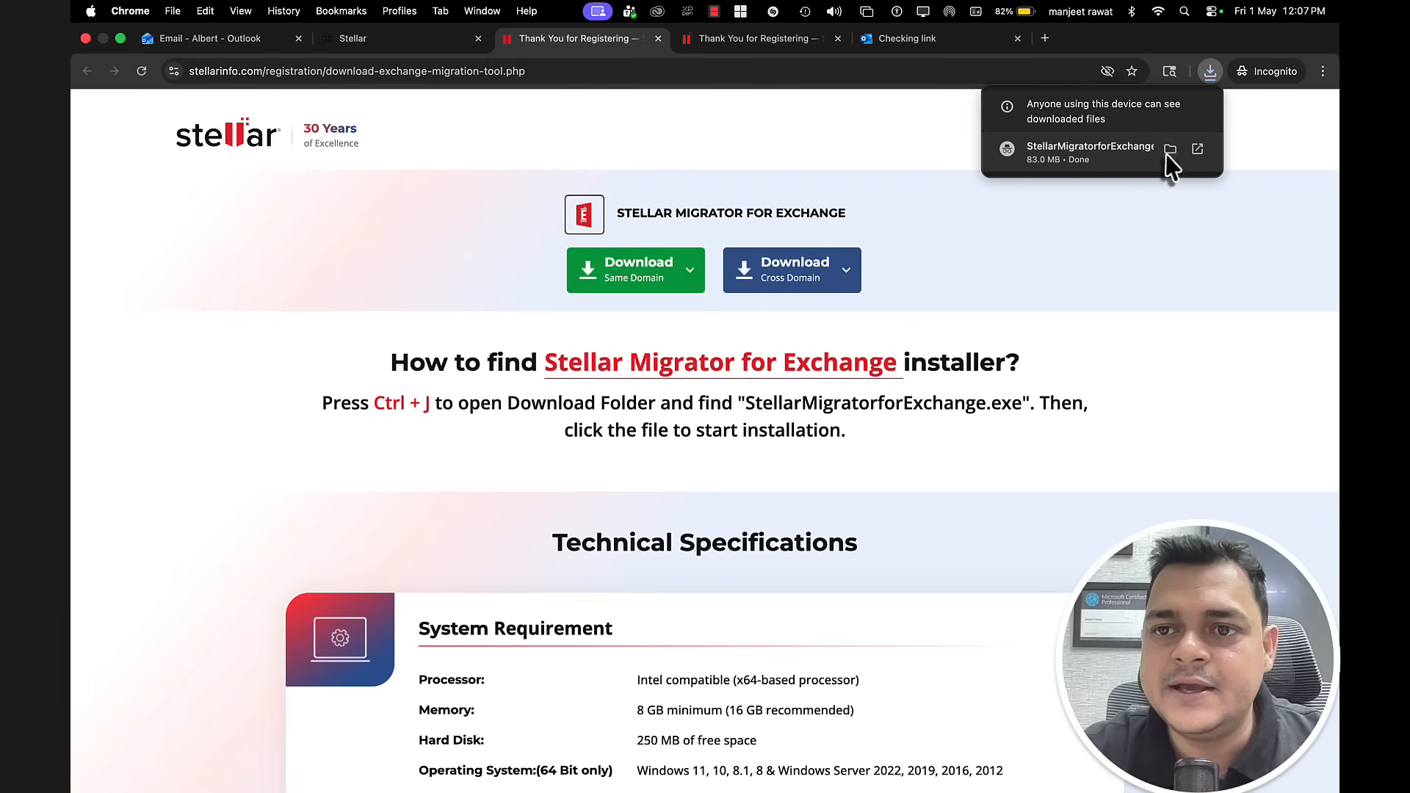
left_click(1169, 151)
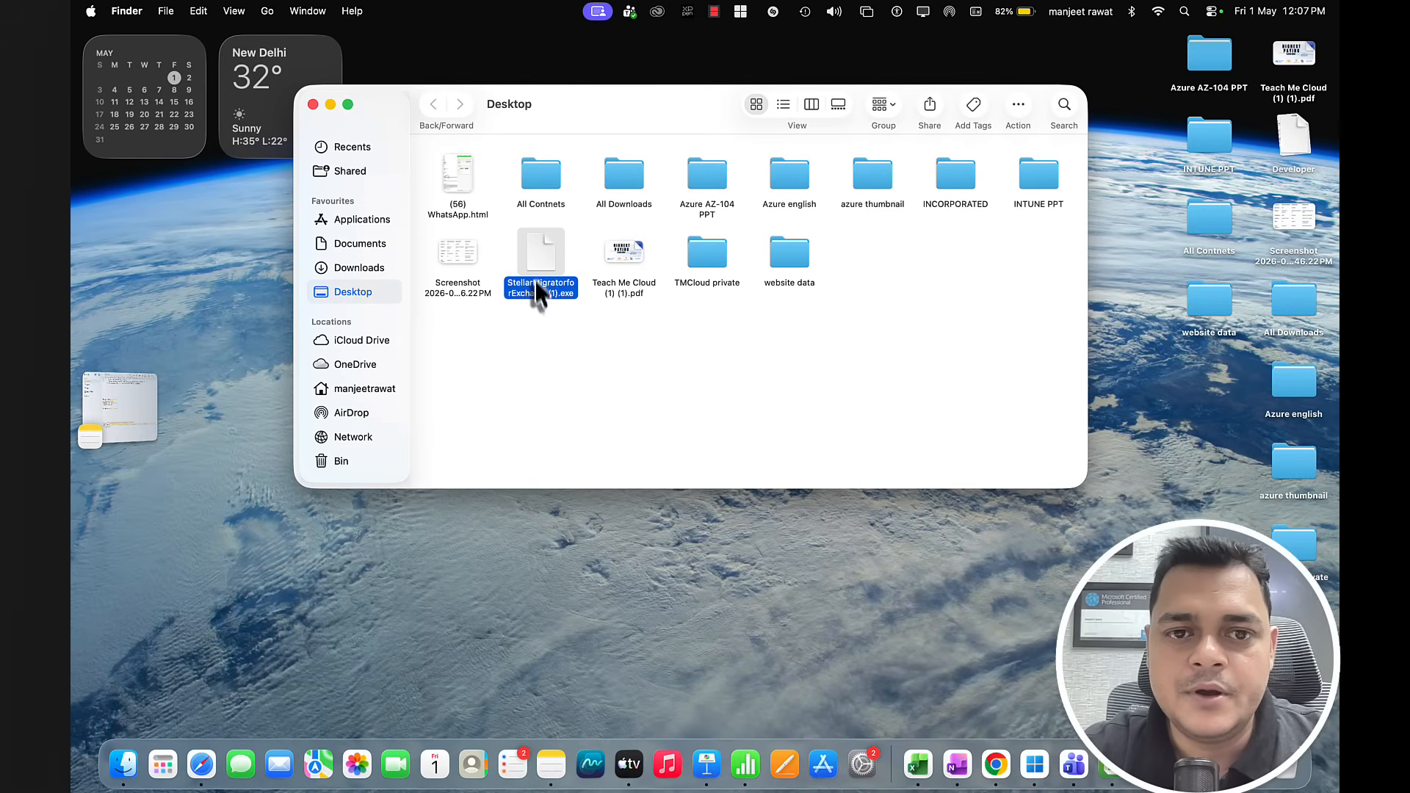
Step: Copy the StellarMigratorforExchange (1).exe installer from the Desktop in Finder
right_click(539, 279)
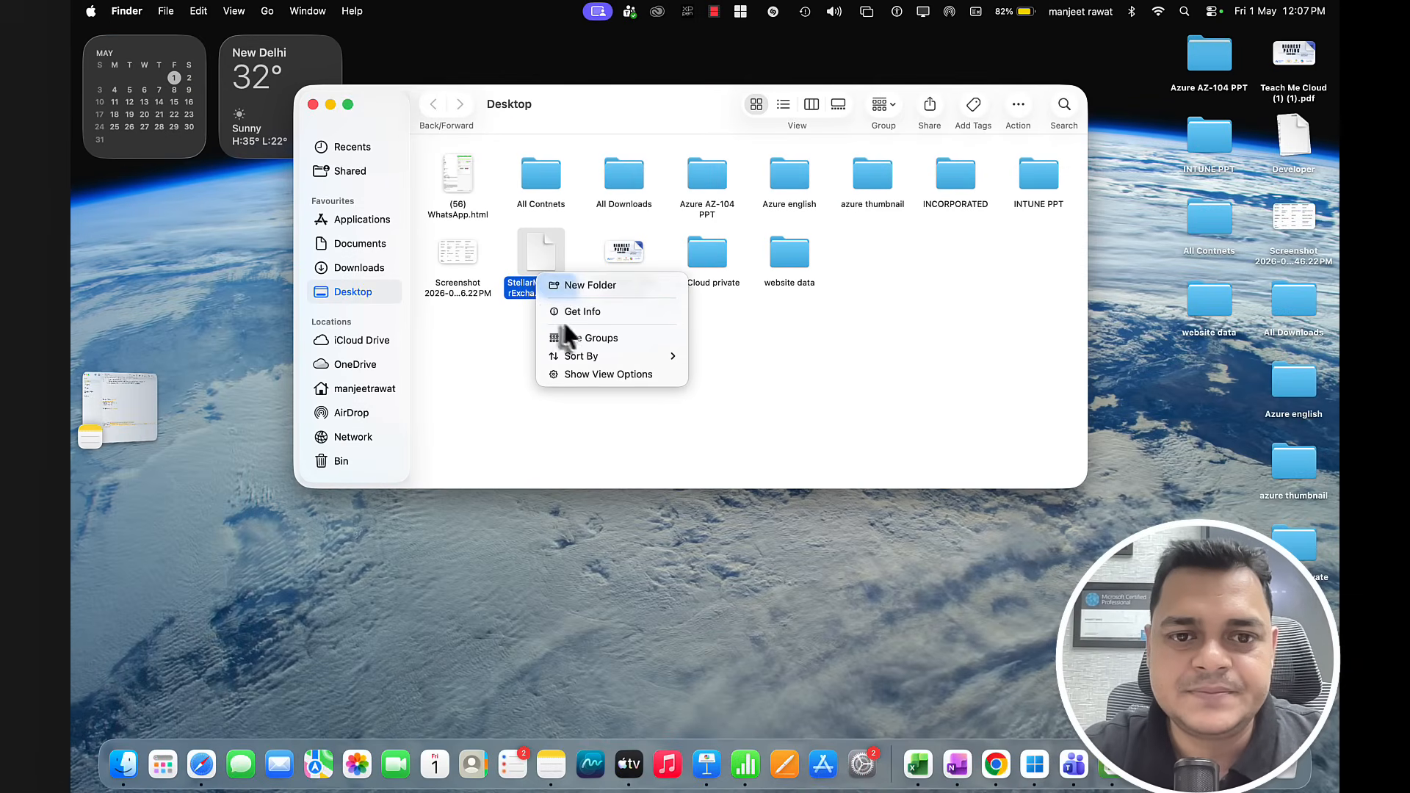
left_click(547, 268)
right_click(545, 257)
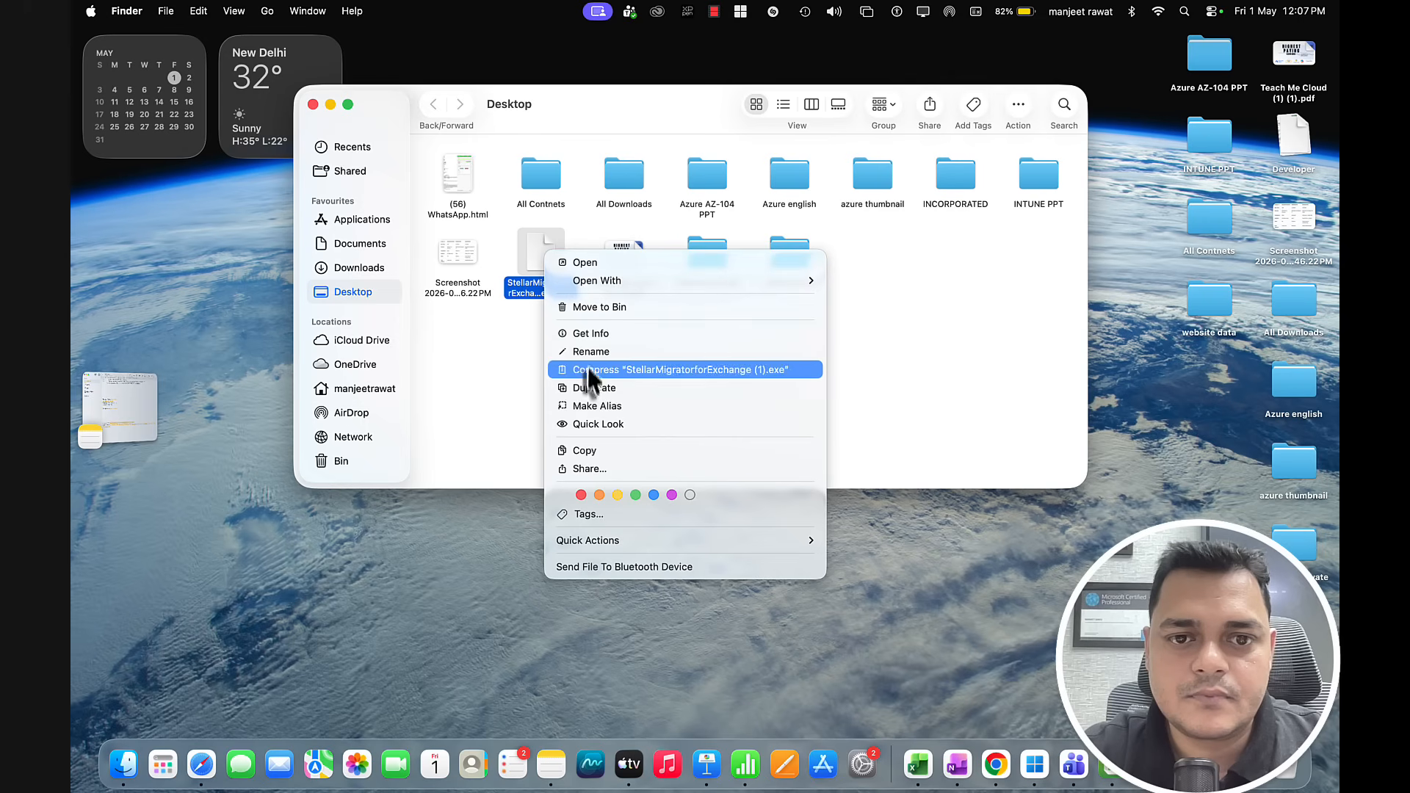
left_click(591, 449)
Step: Switch desktop spaces over to the remote Windows session
key("ctrl+Right")
key("ctrl+Right")
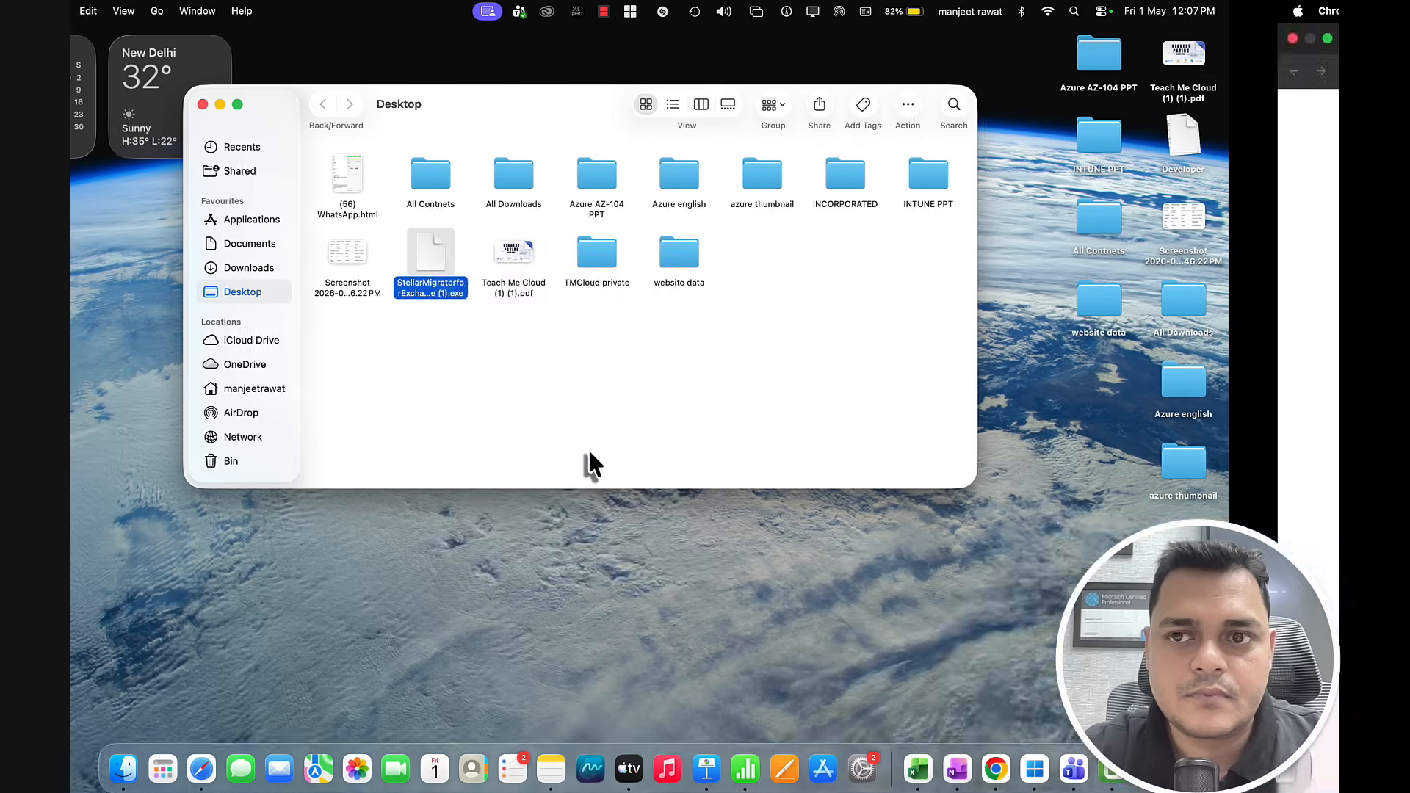
key("ctrl+Right")
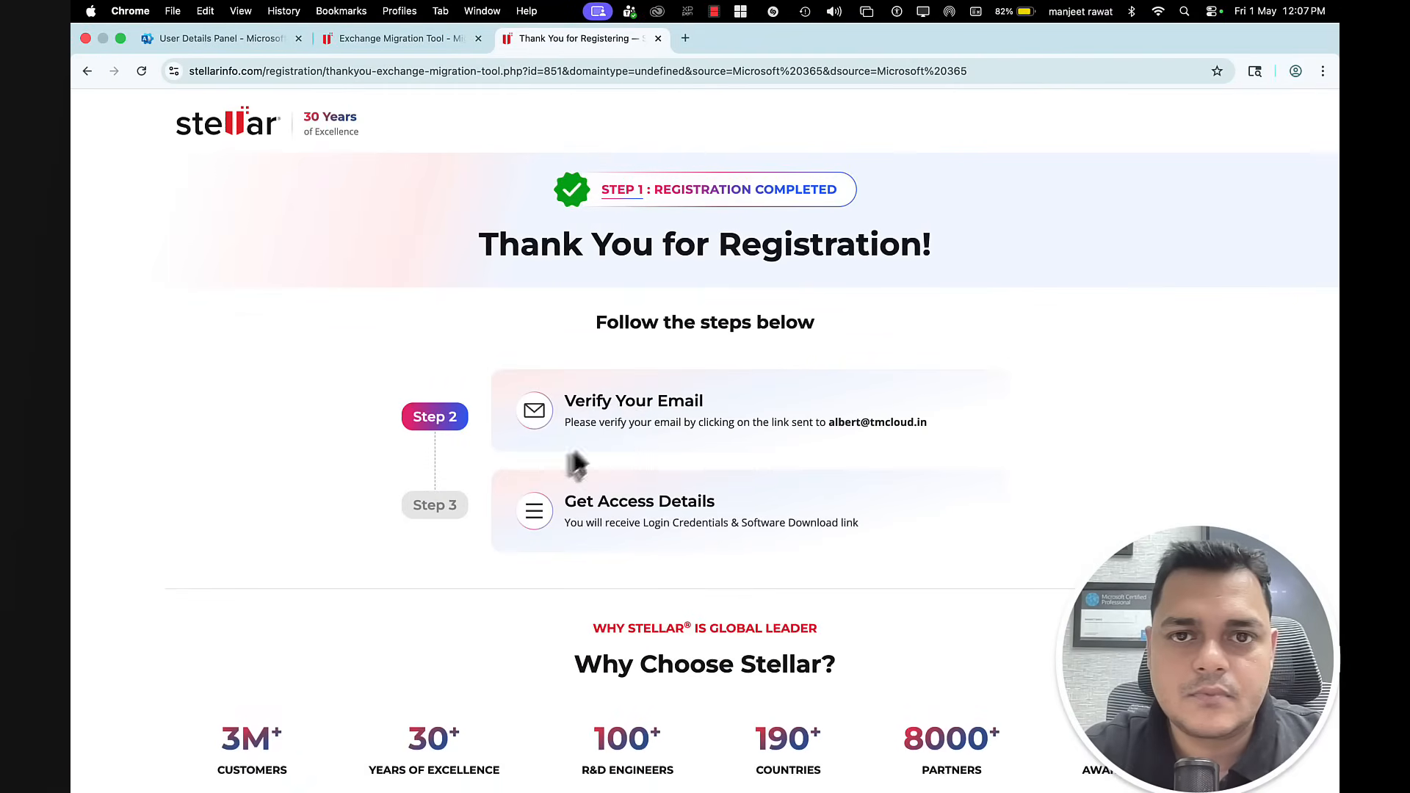
key("ctrl+Right")
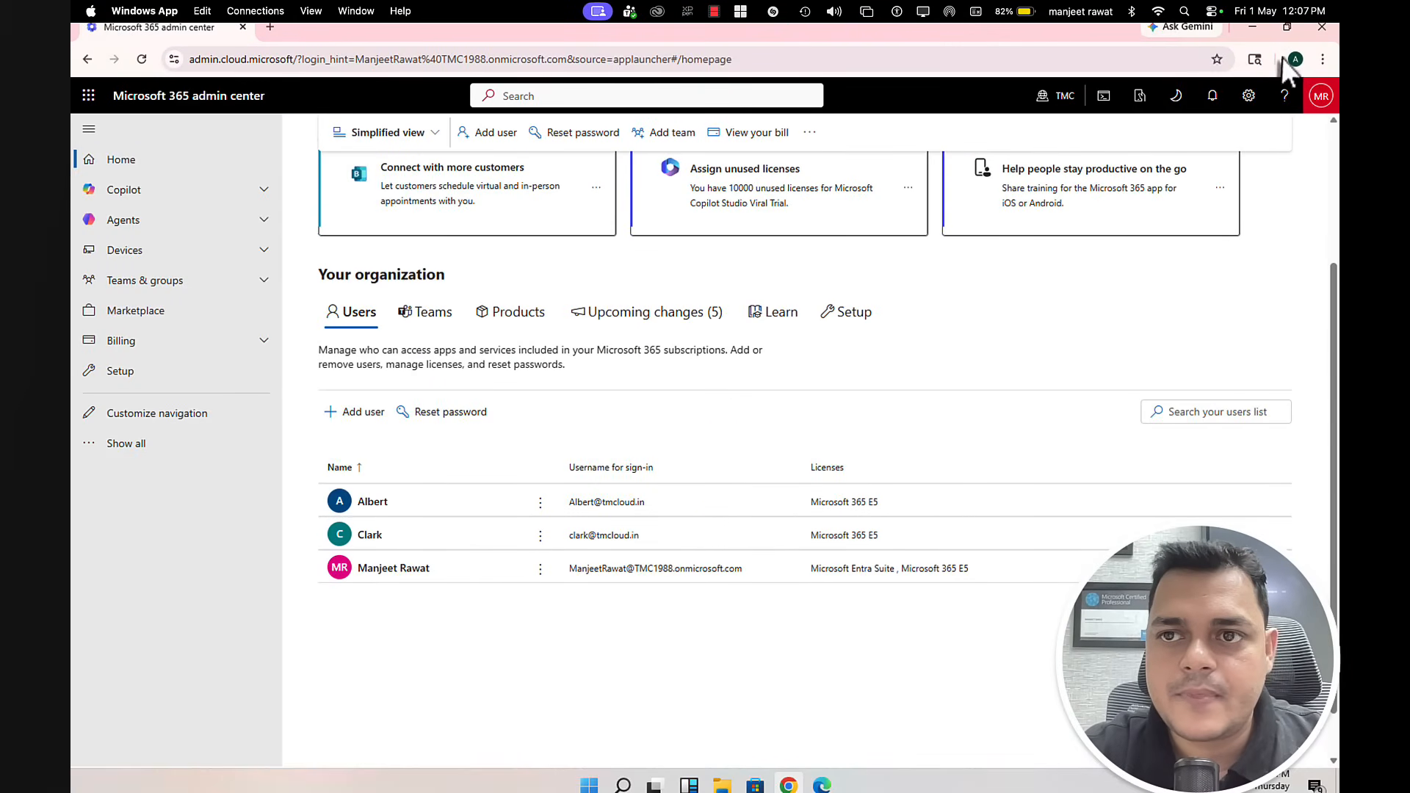
Step: Paste the Stellar Migrator installer onto the remote Windows desktop
left_click(1251, 27)
right_click(694, 287)
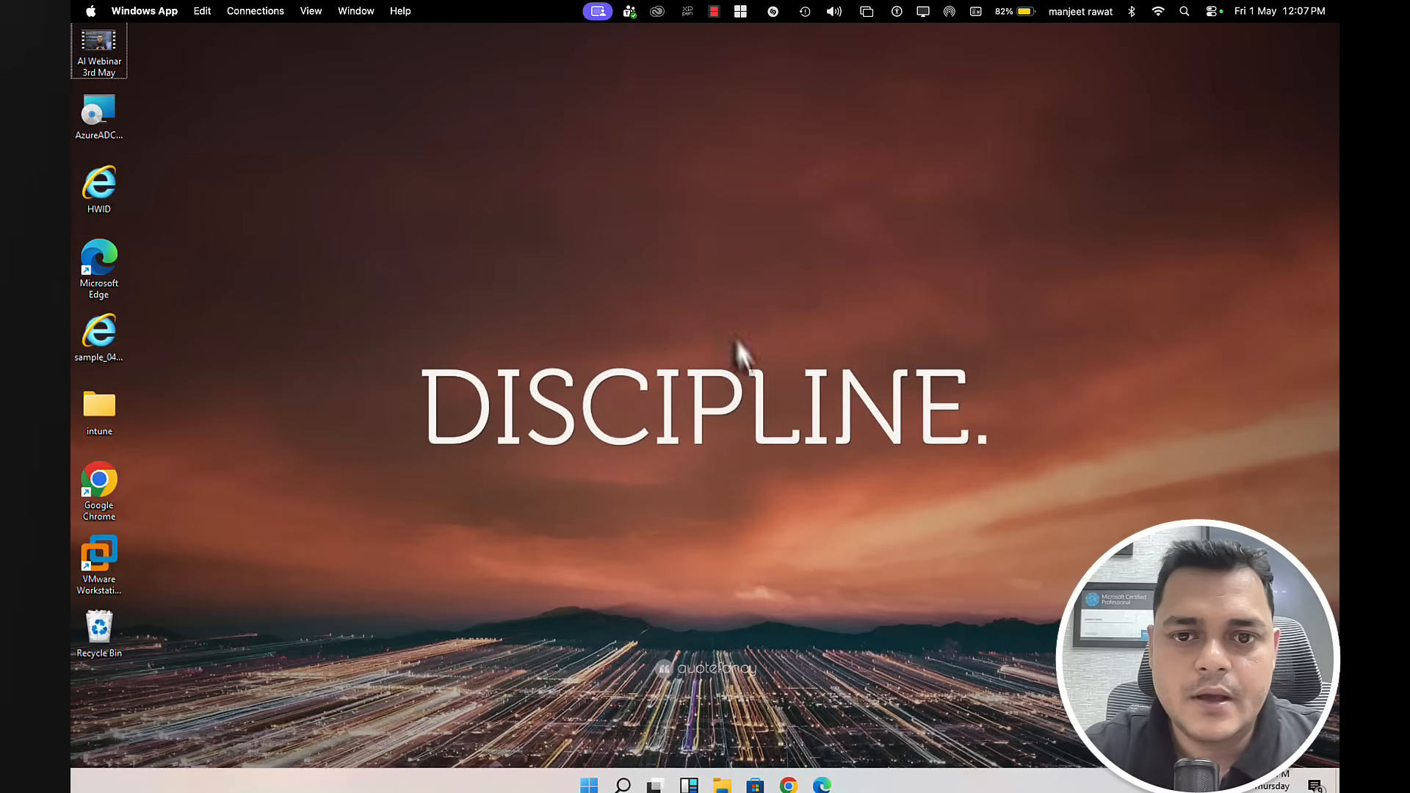
left_click(739, 353)
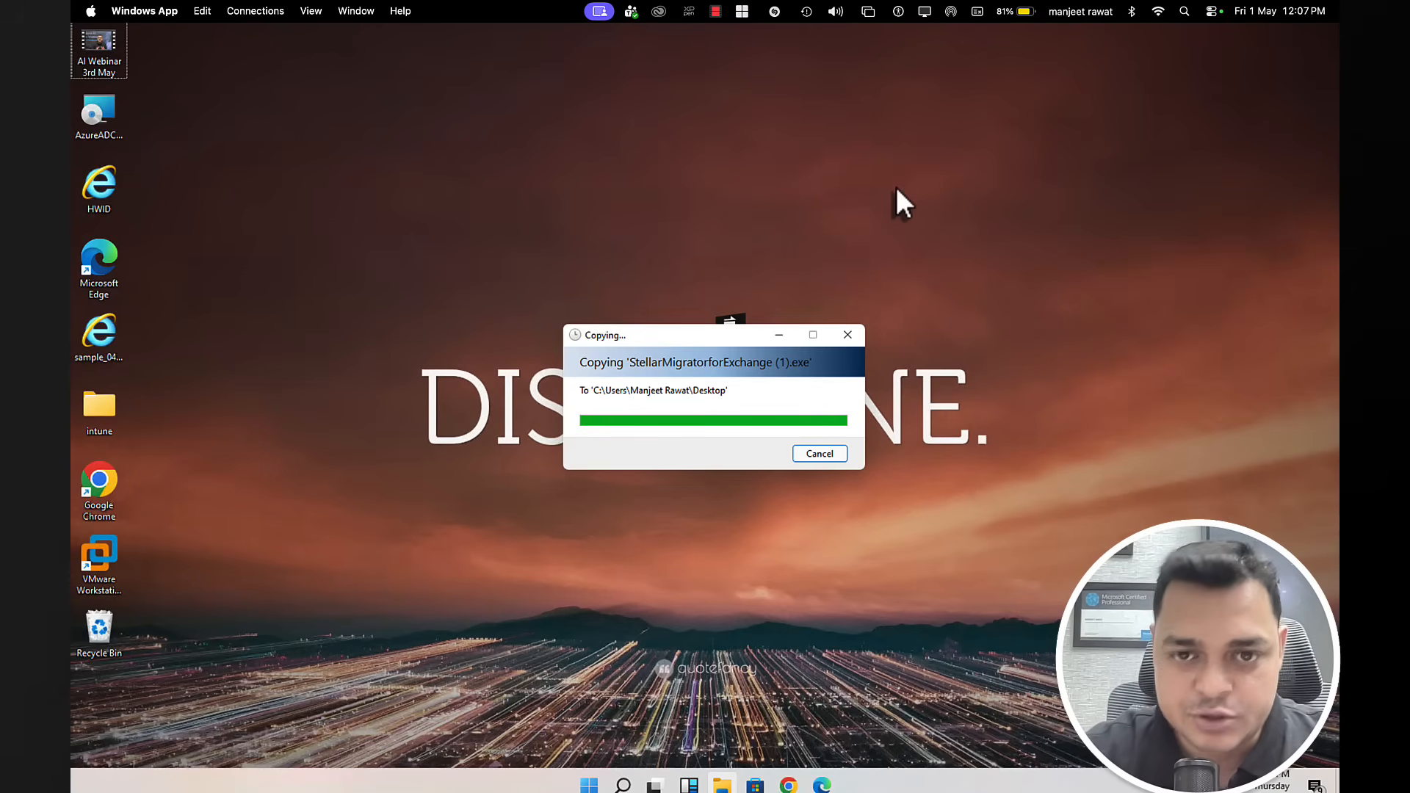
left_click(869, 310)
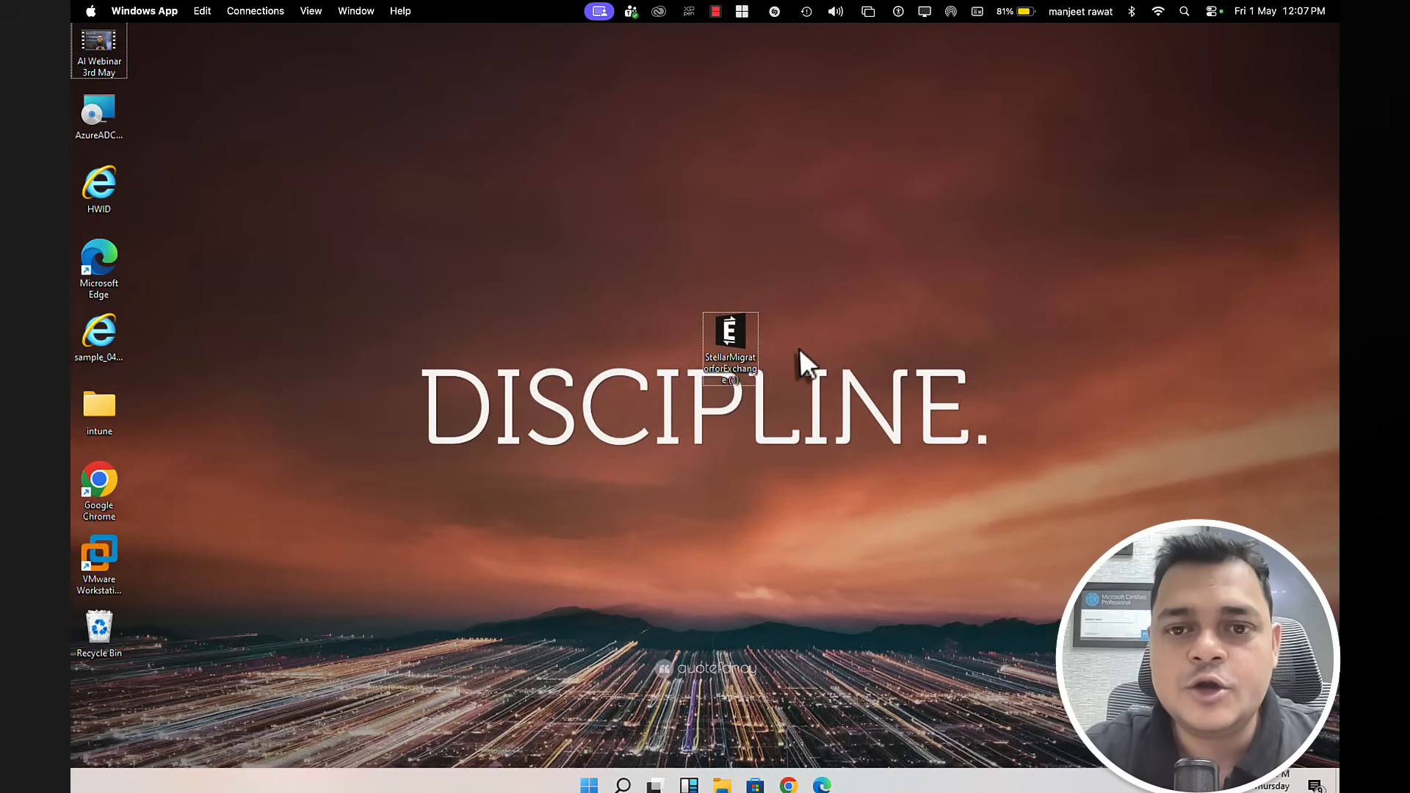
Step: Run the installer, allow it to make changes, and accept the license agreement
right_click(736, 335)
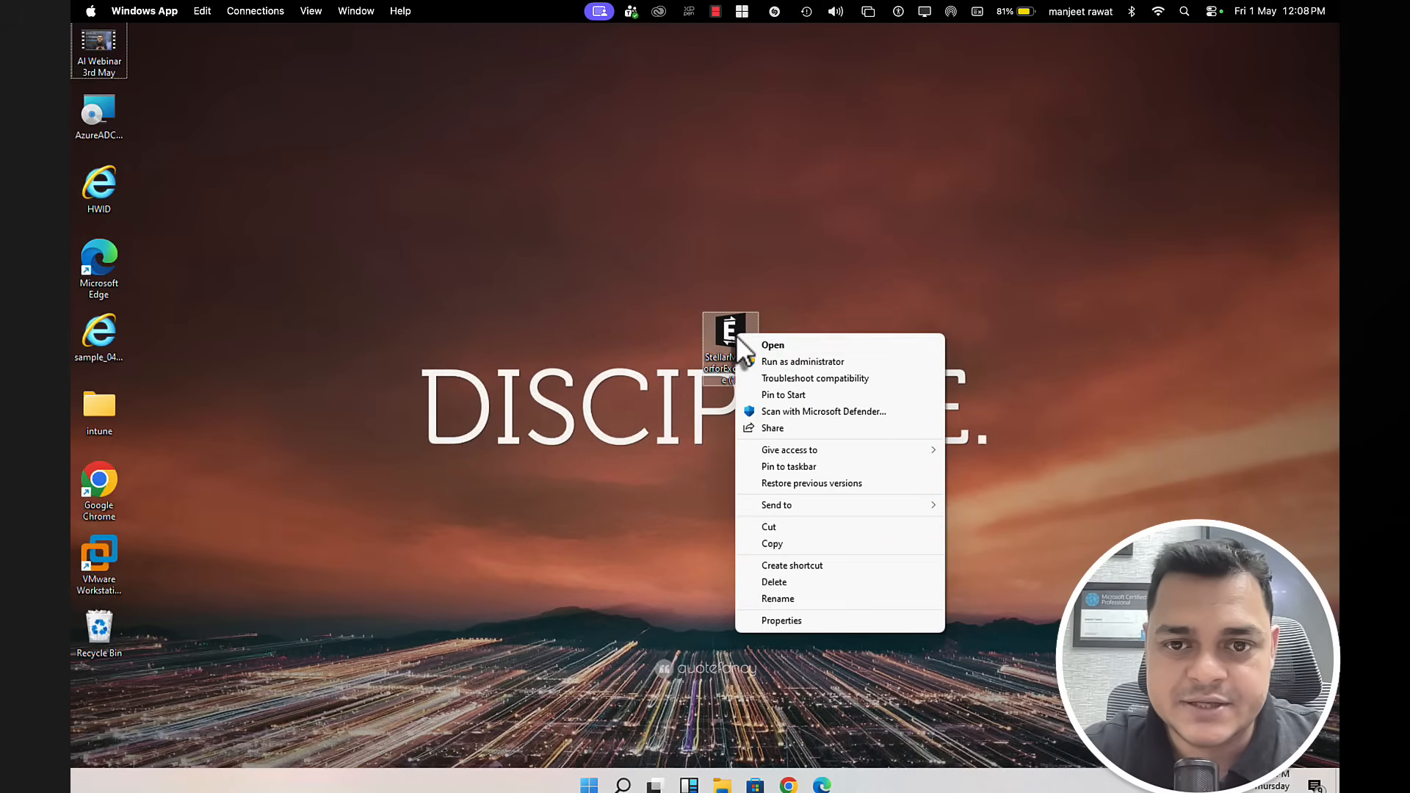
left_click(791, 344)
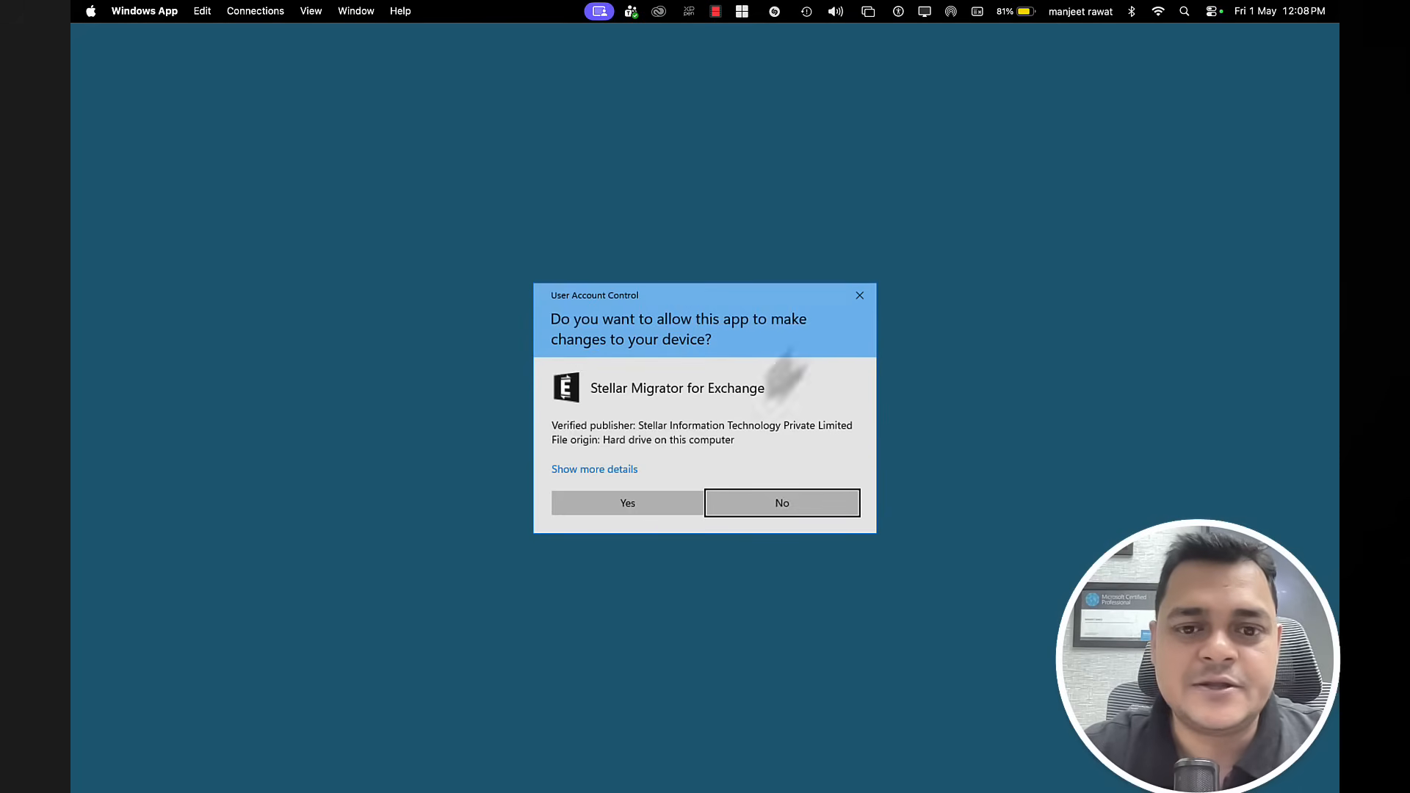
left_click(651, 503)
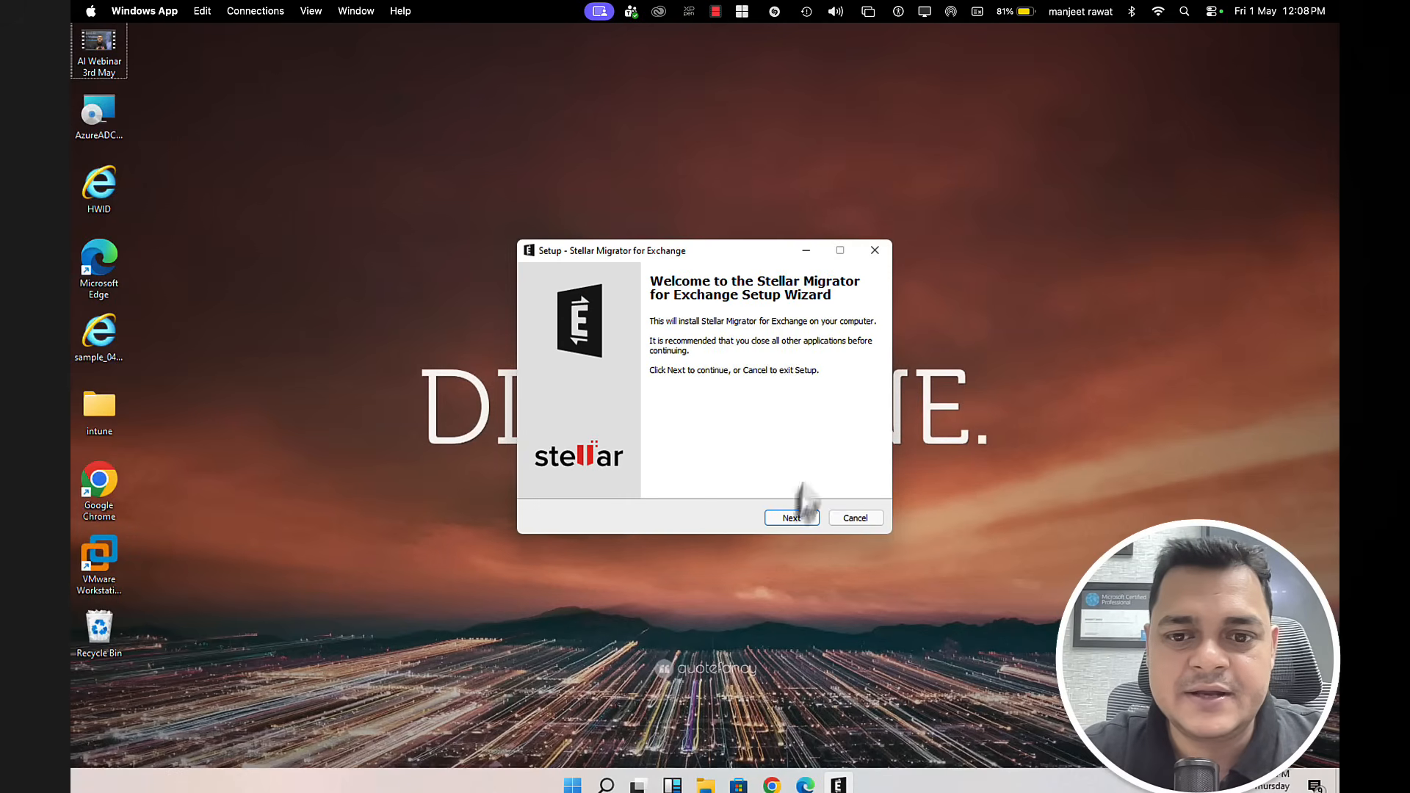
left_click(790, 518)
left_click(643, 480)
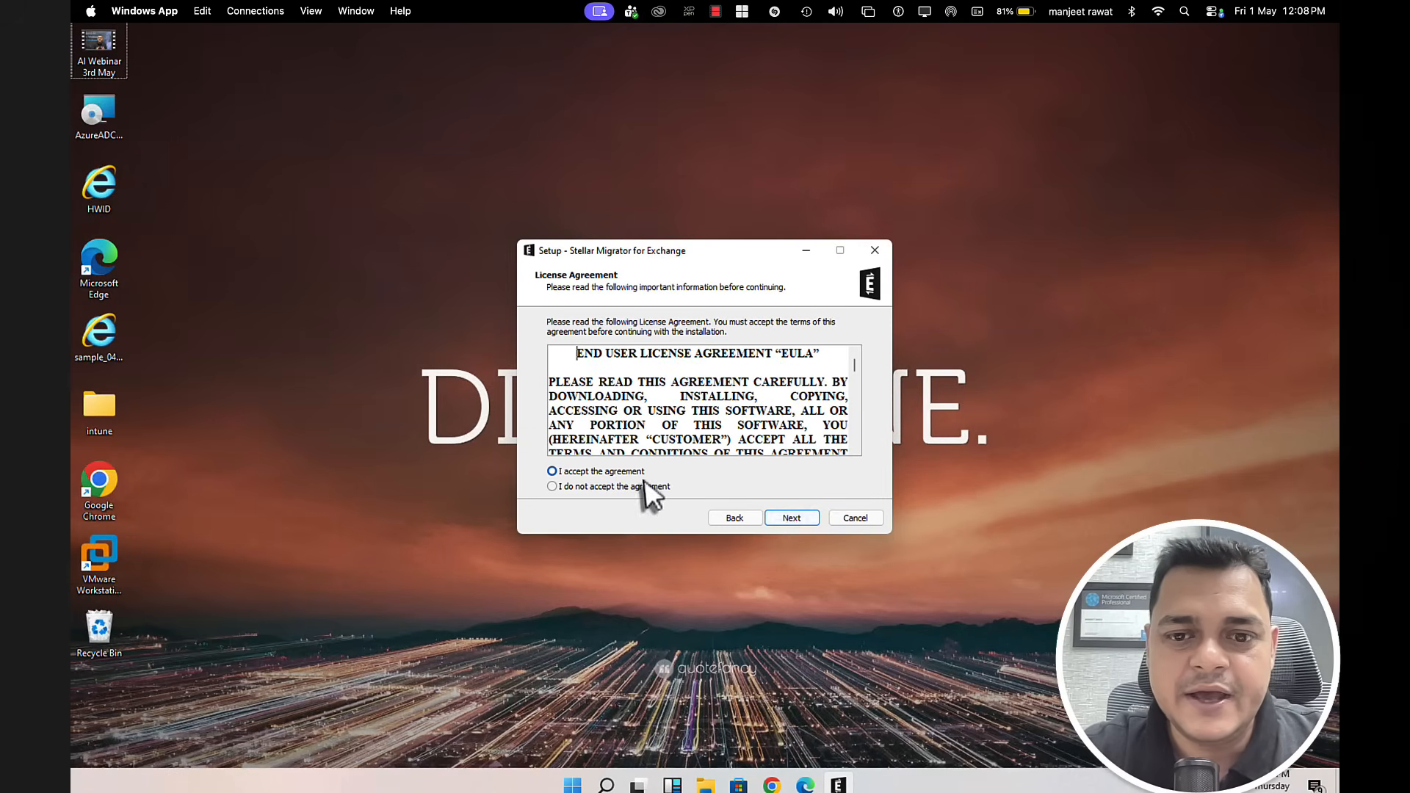
left_click(787, 520)
Step: Install with default location, Start Menu folder and desktop shortcut, then launch the migrator
left_click(787, 518)
left_click(787, 518)
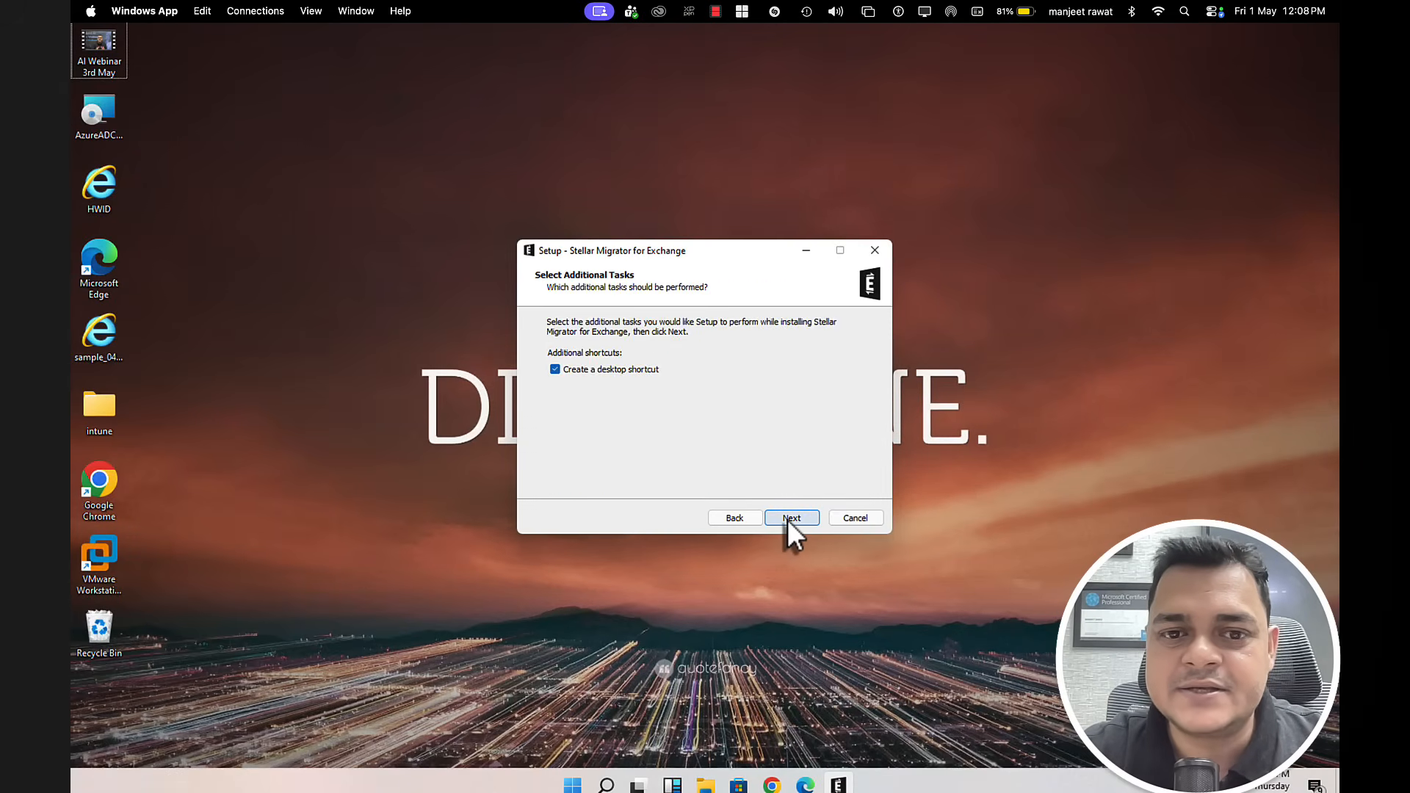
left_click(787, 519)
left_click(788, 518)
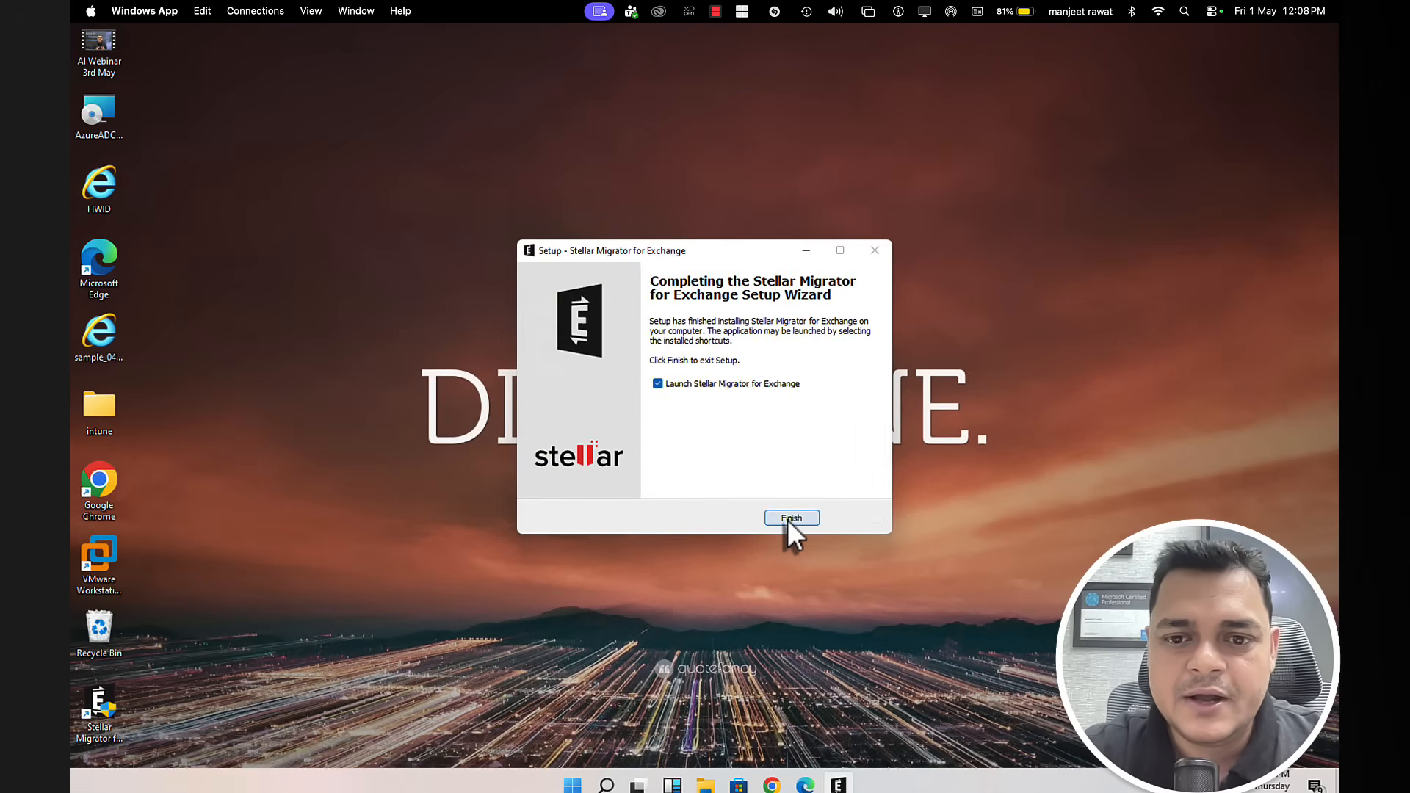
left_click(787, 518)
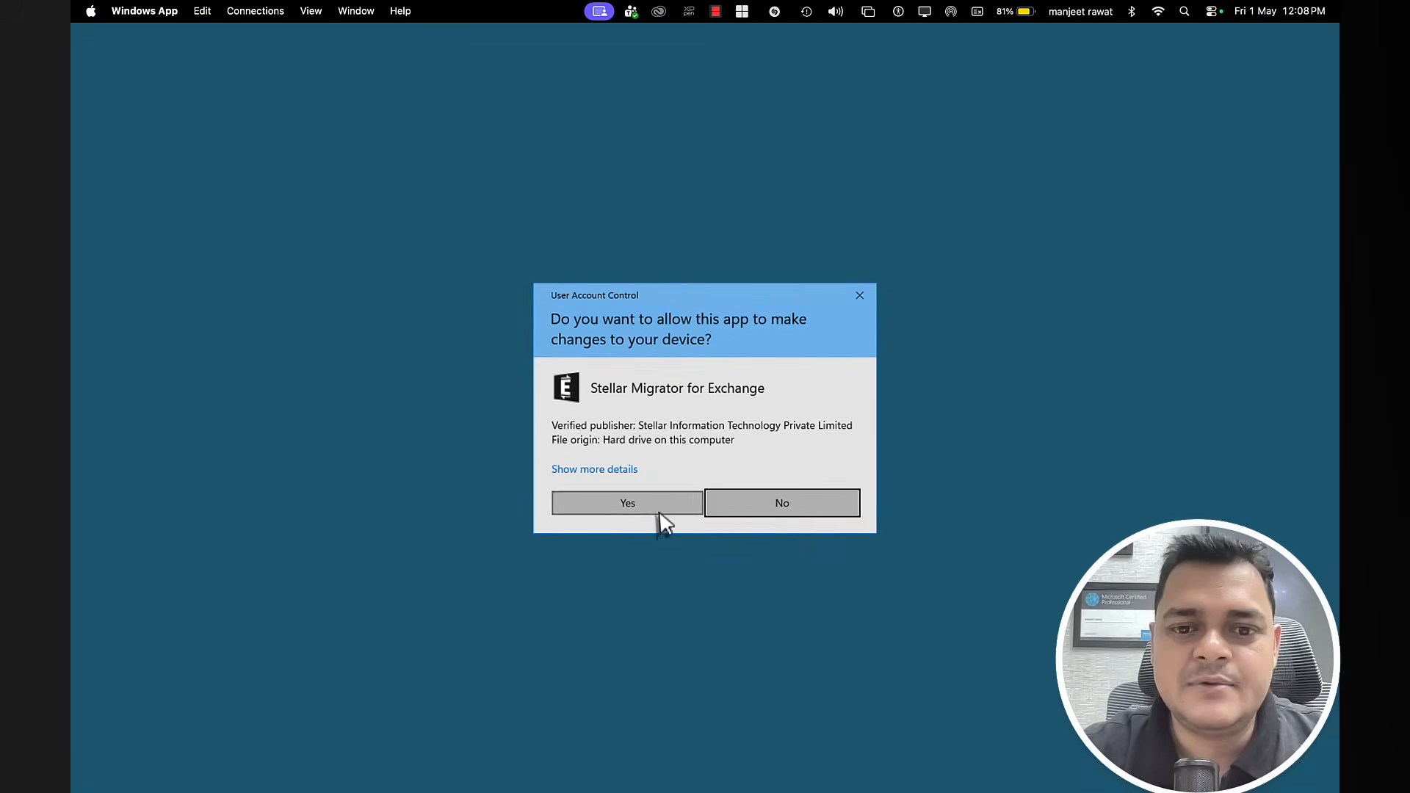
left_click(656, 508)
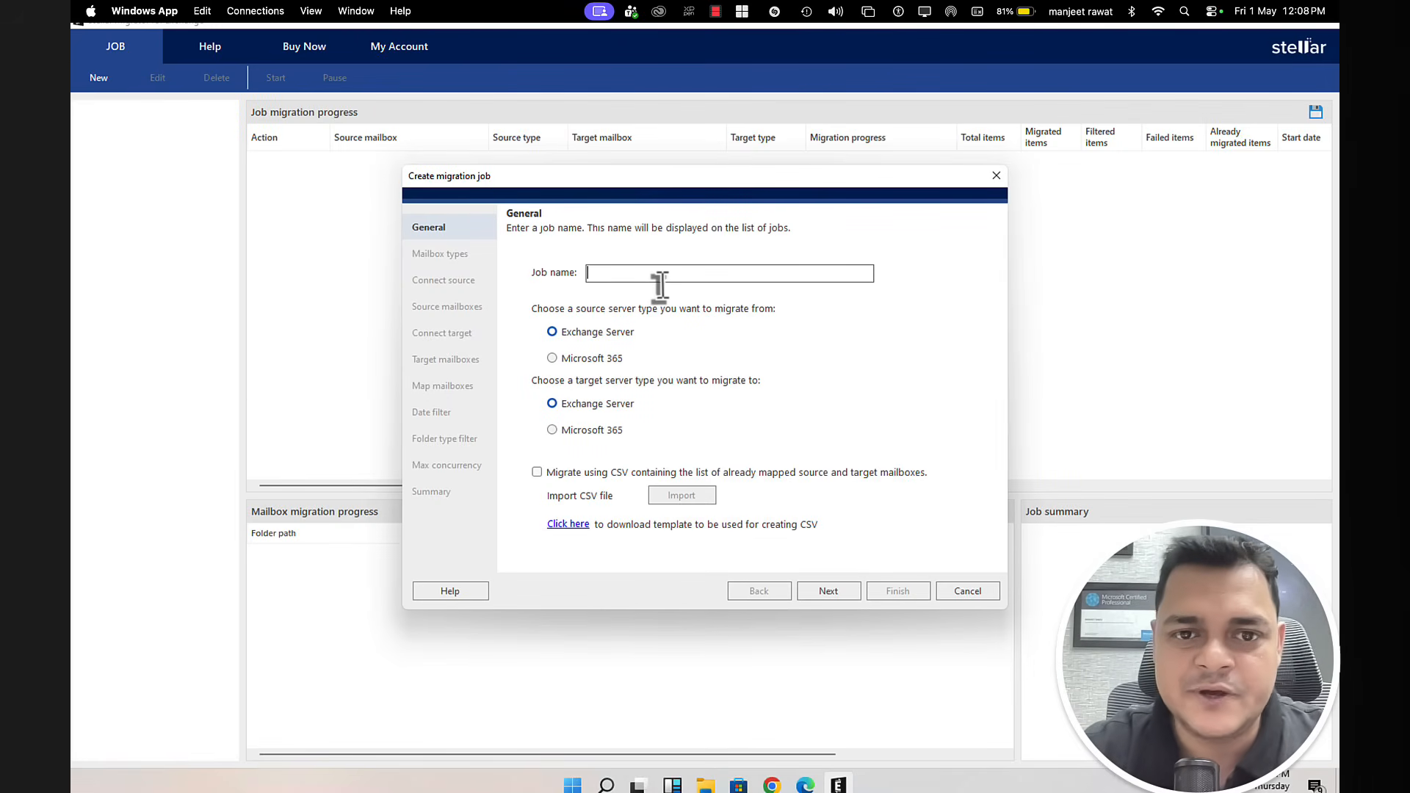
Step: Create job 'Demo-Migration' with Microsoft 365 as both source and target
type("Demo")
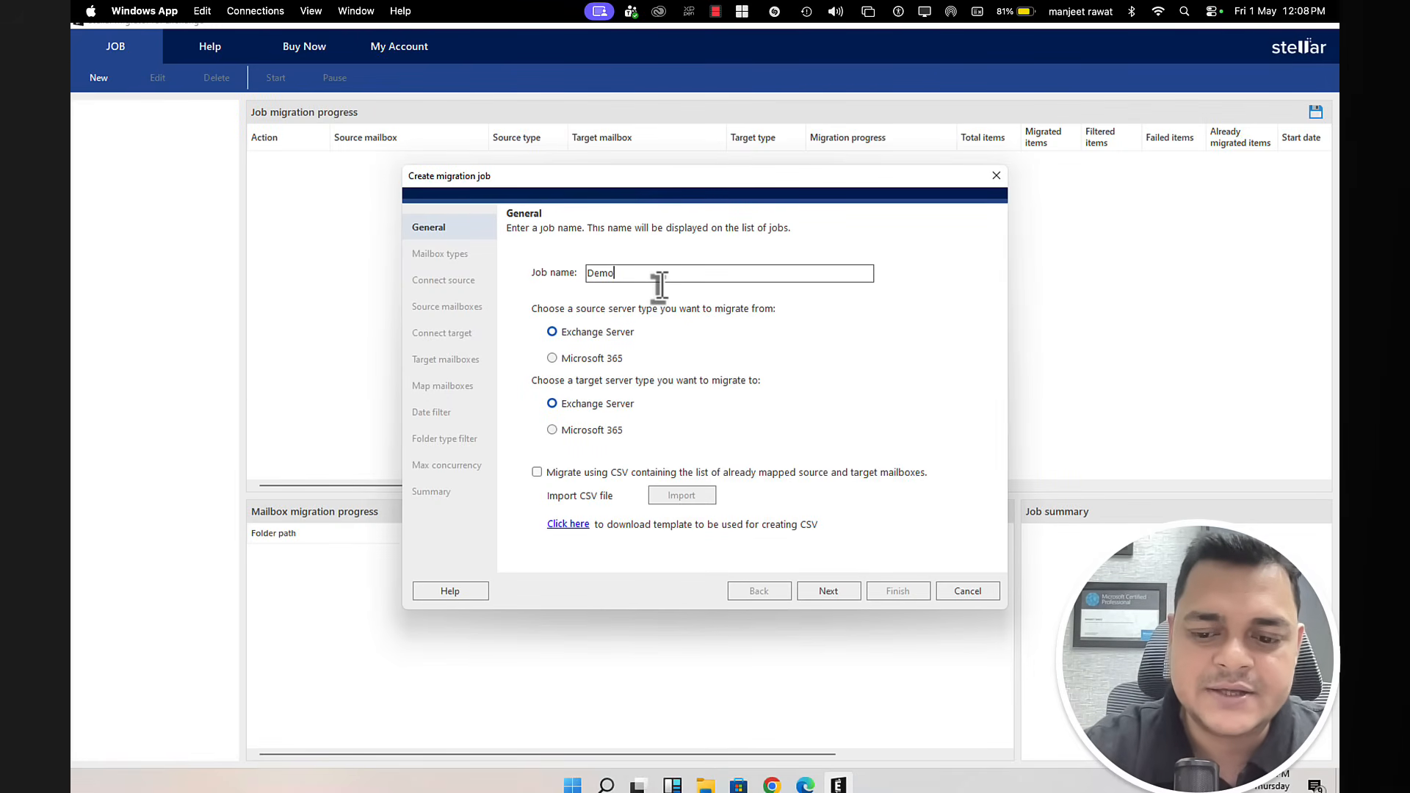
type("-Migratio")
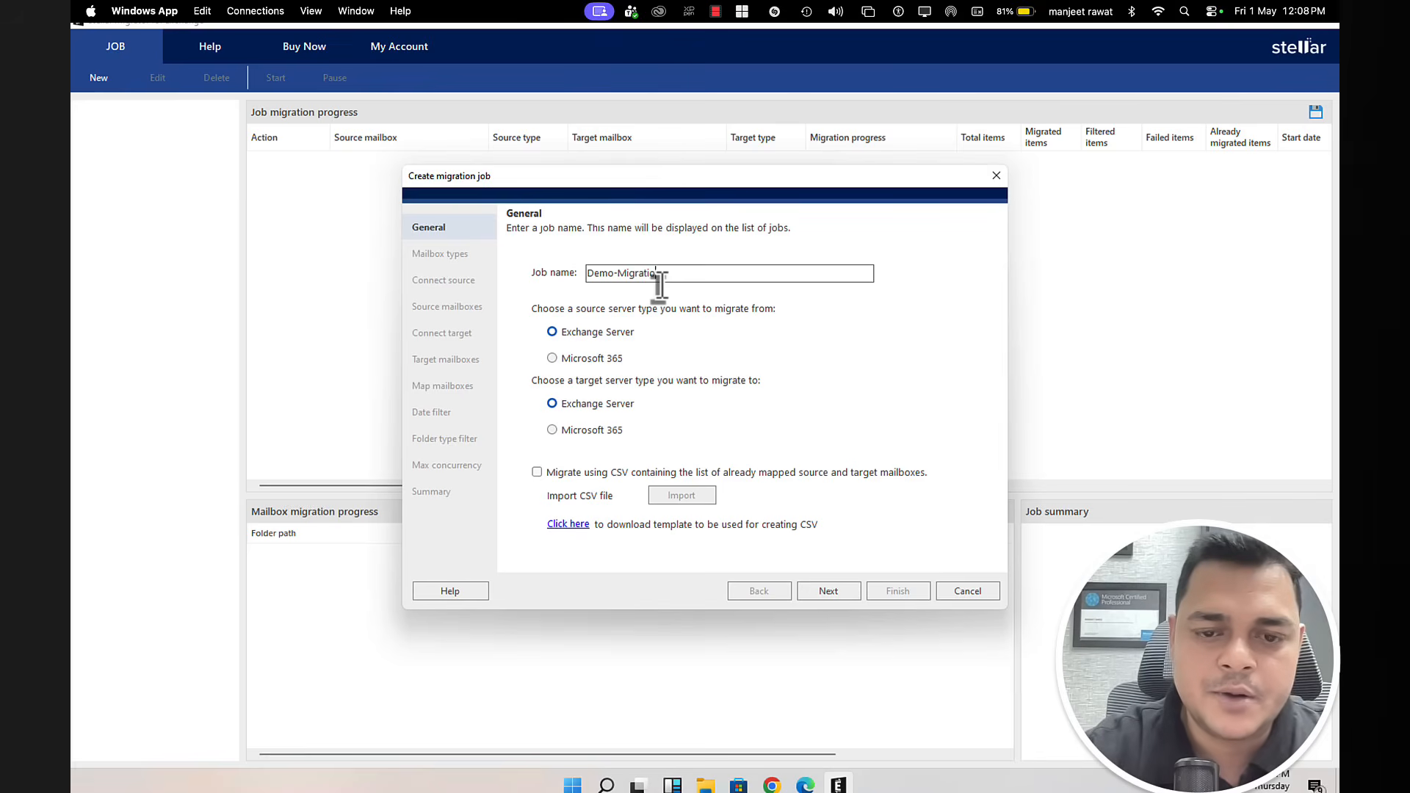
type("n")
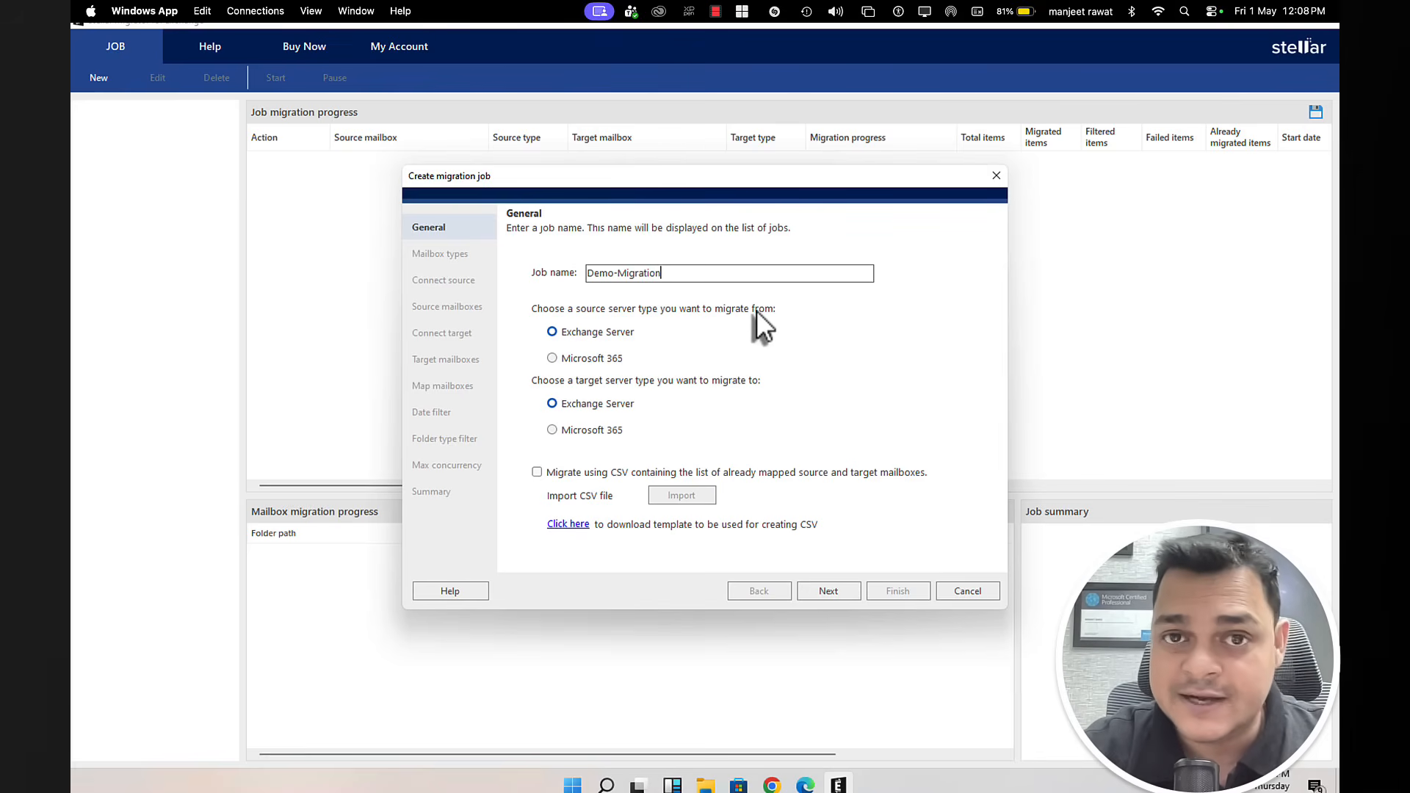
left_click(580, 359)
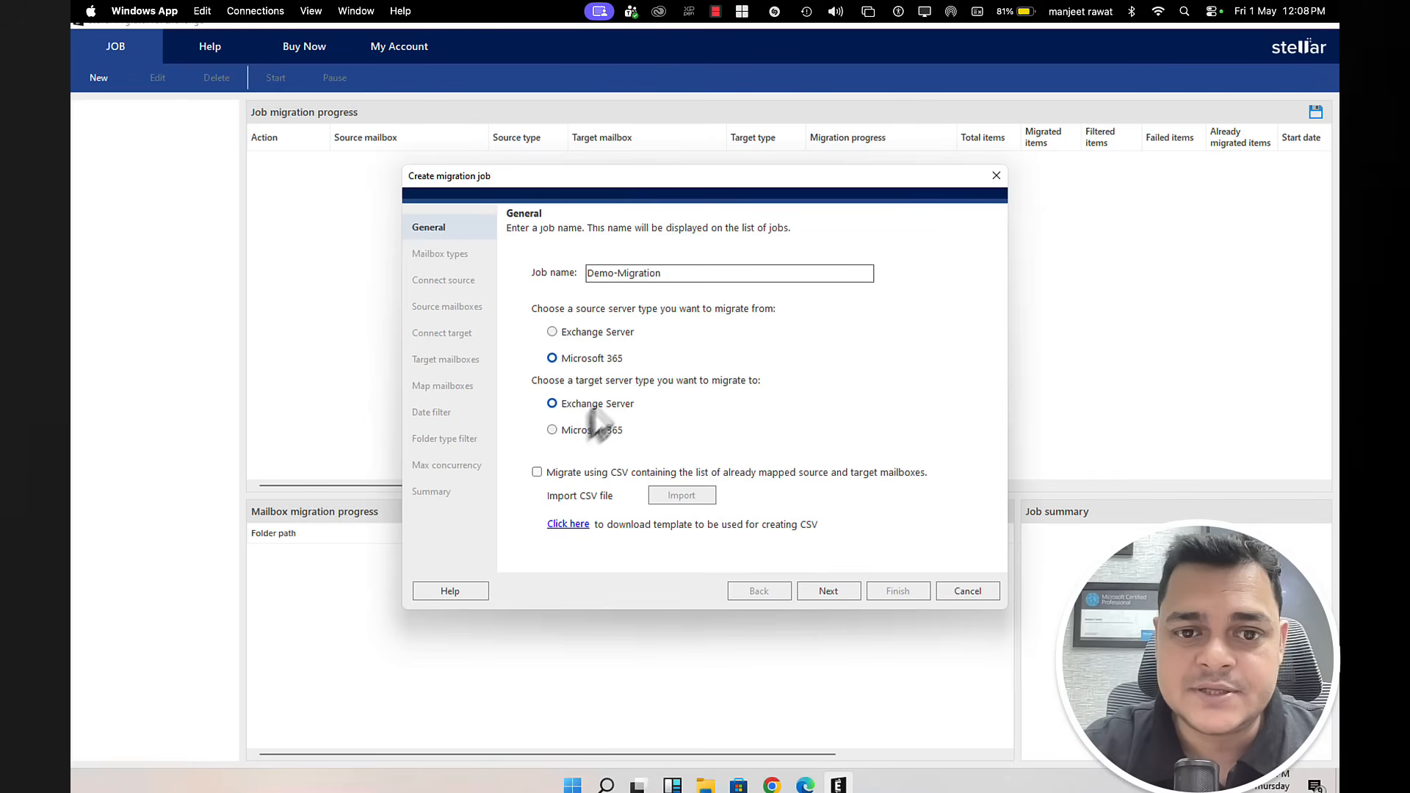
left_click(593, 435)
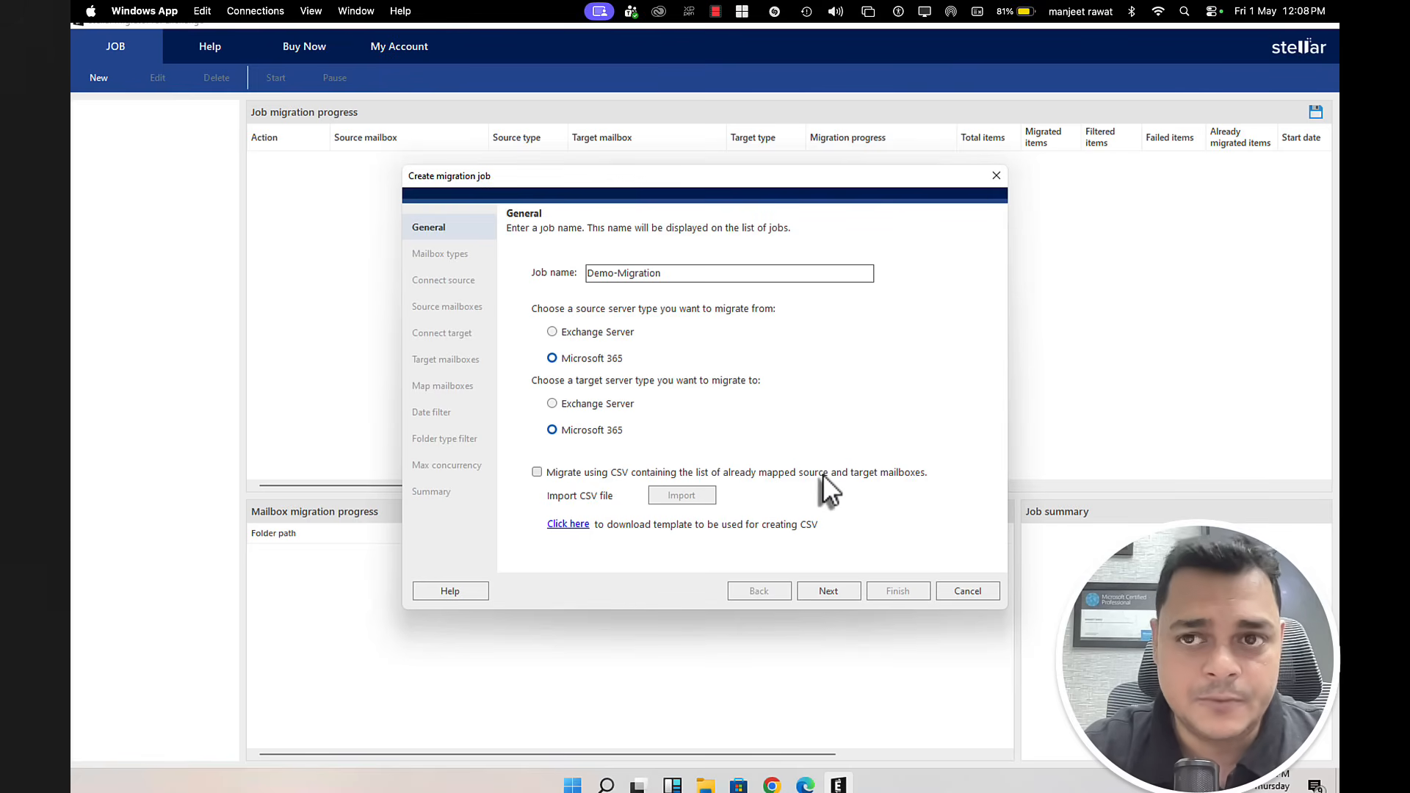
left_click(844, 591)
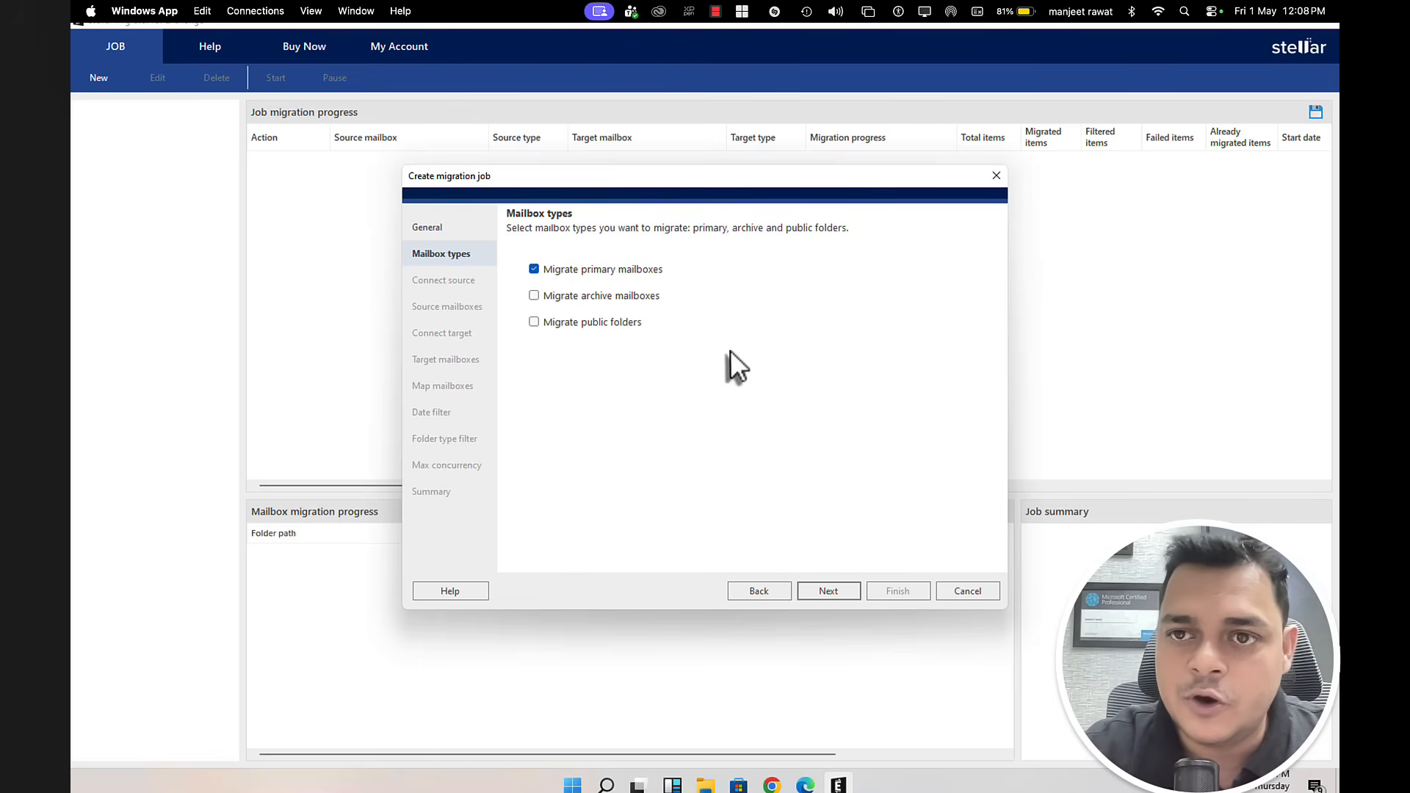
Step: Keep only primary mailboxes selected and continue to Connect source
left_click(827, 589)
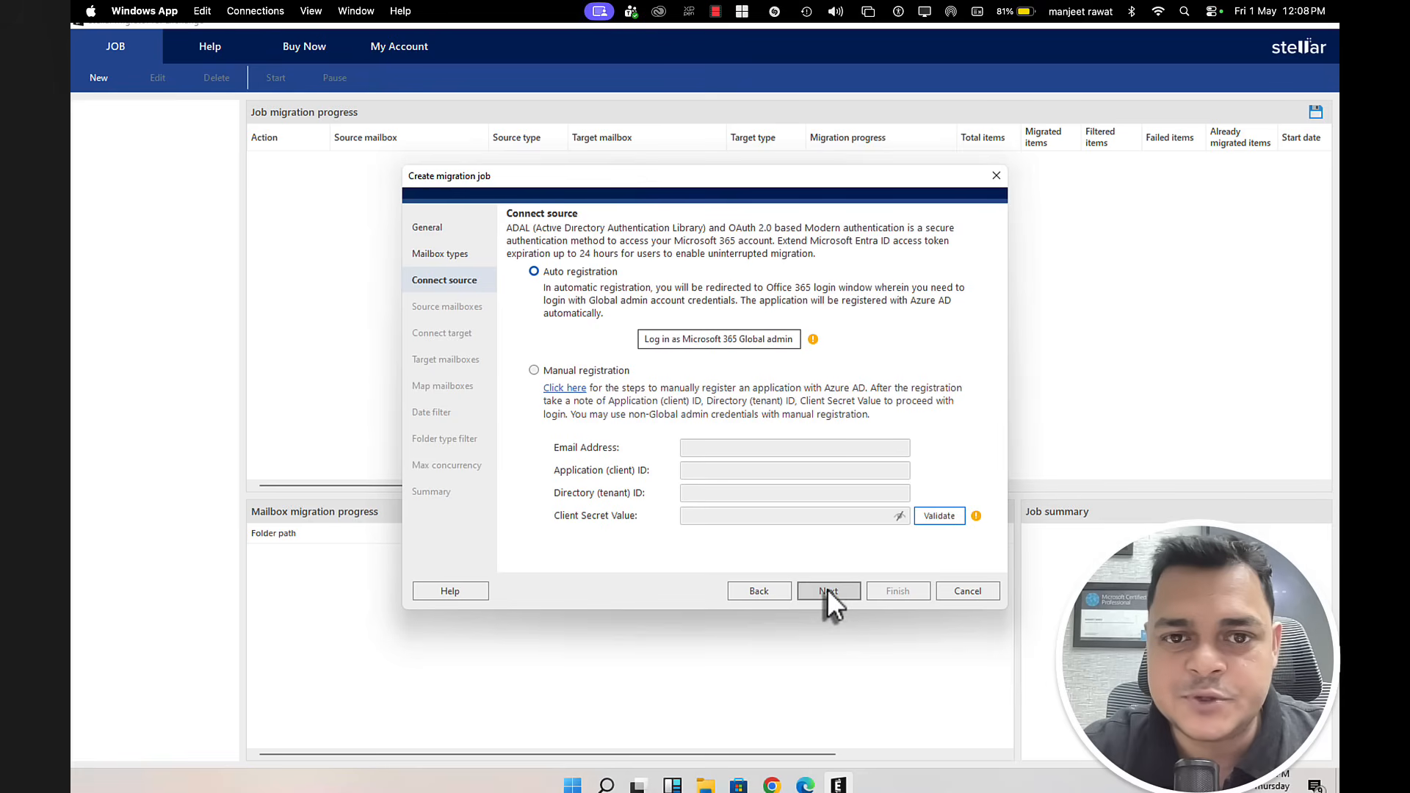
Step: Auto-register the app in the source tenant with the Global admin account, then view its three mailboxes
left_click(720, 337)
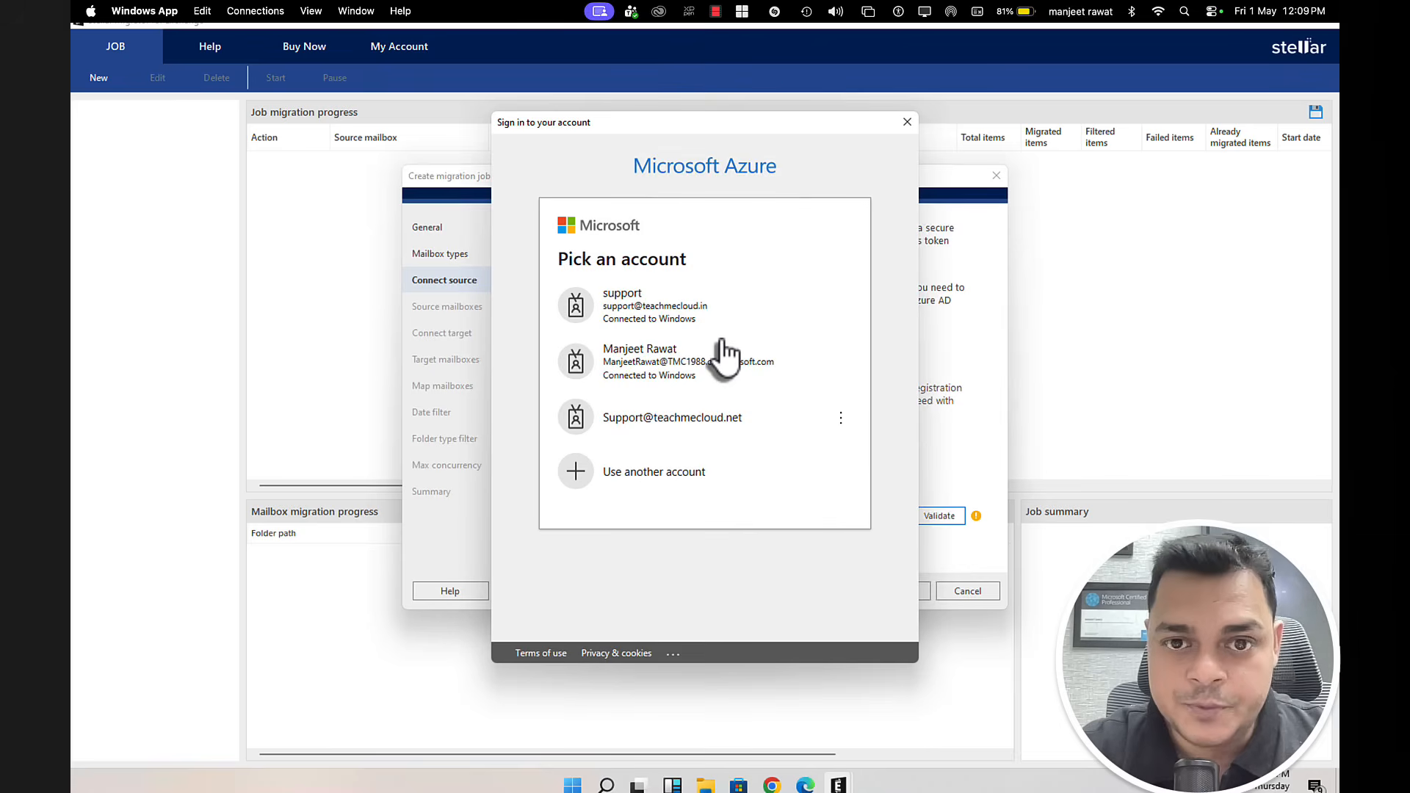
left_click(645, 369)
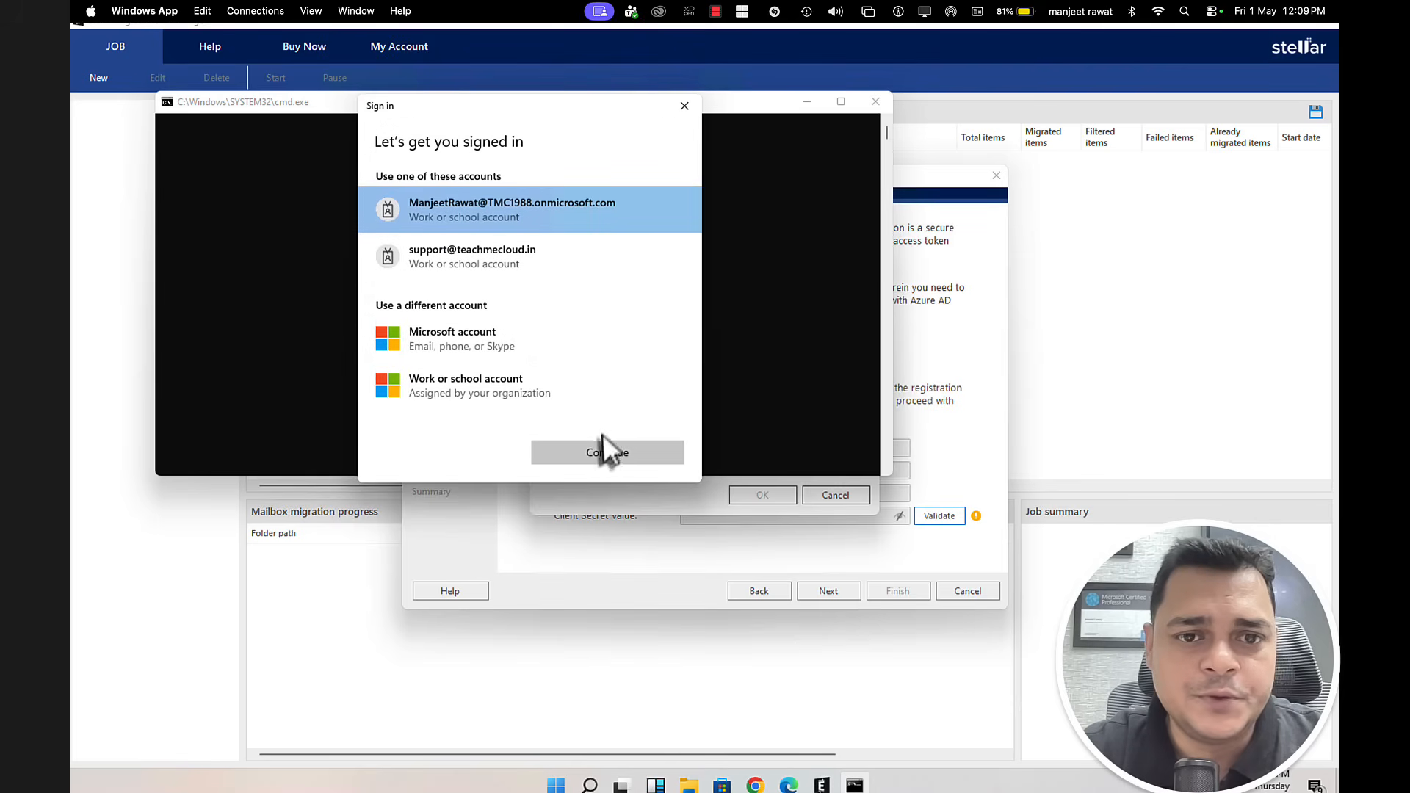
left_click(623, 446)
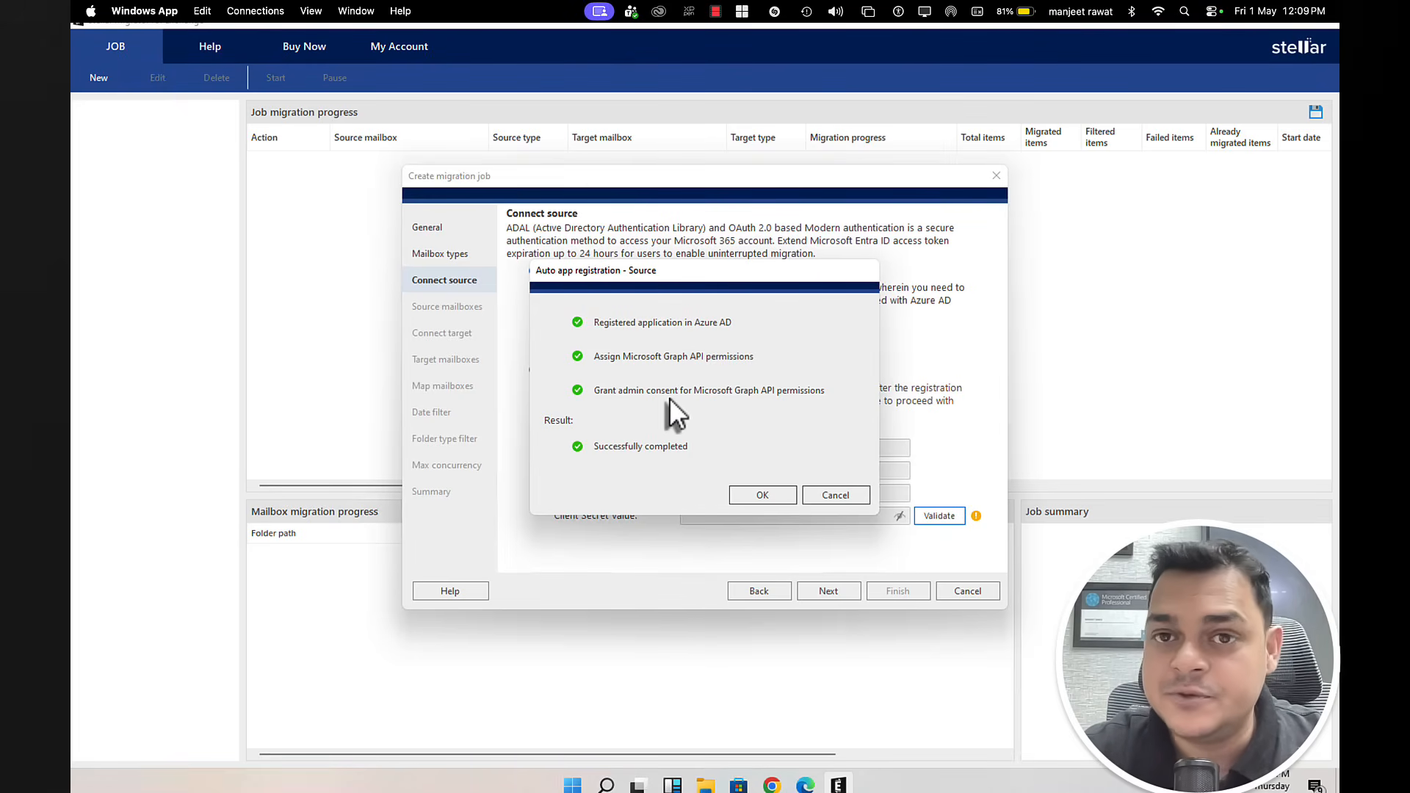
left_click(761, 492)
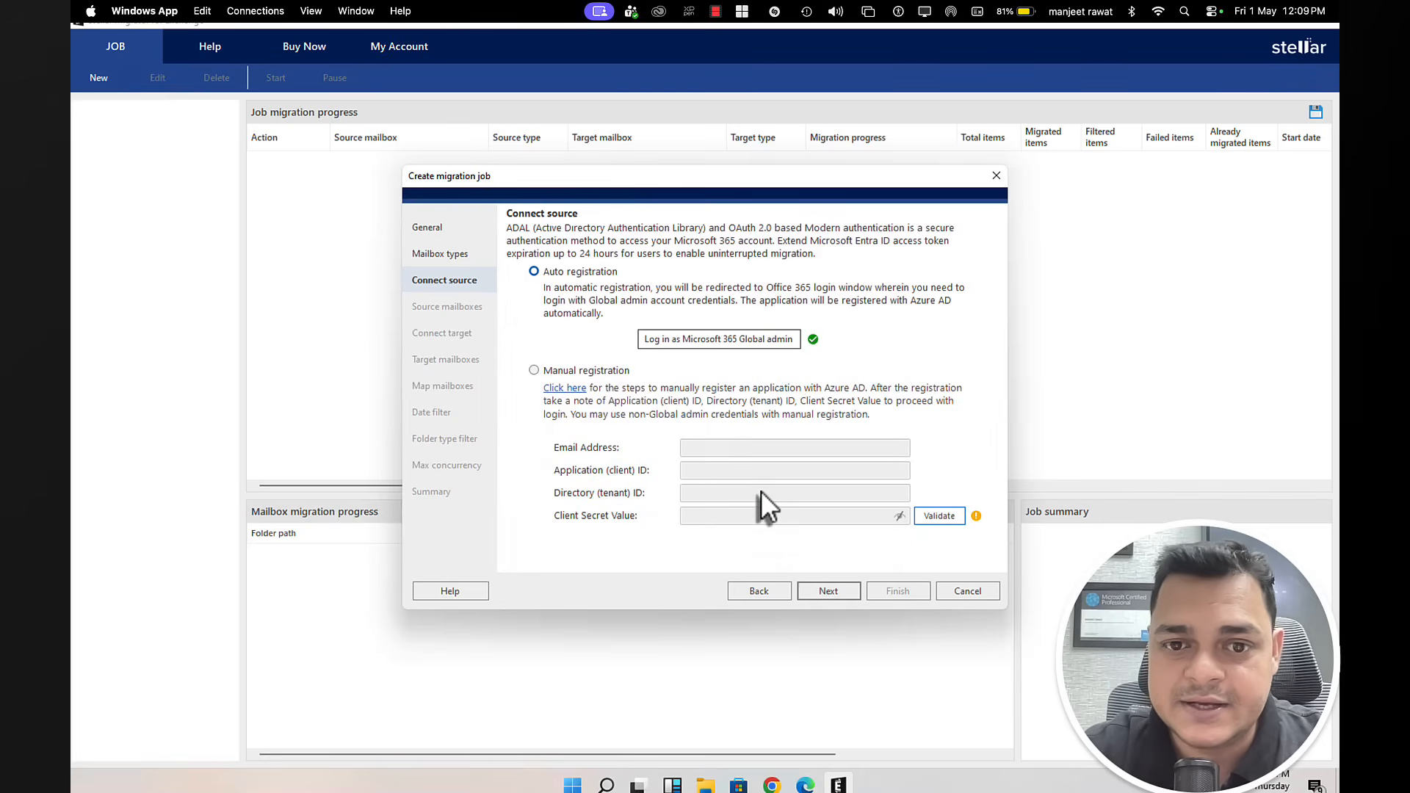
left_click(831, 592)
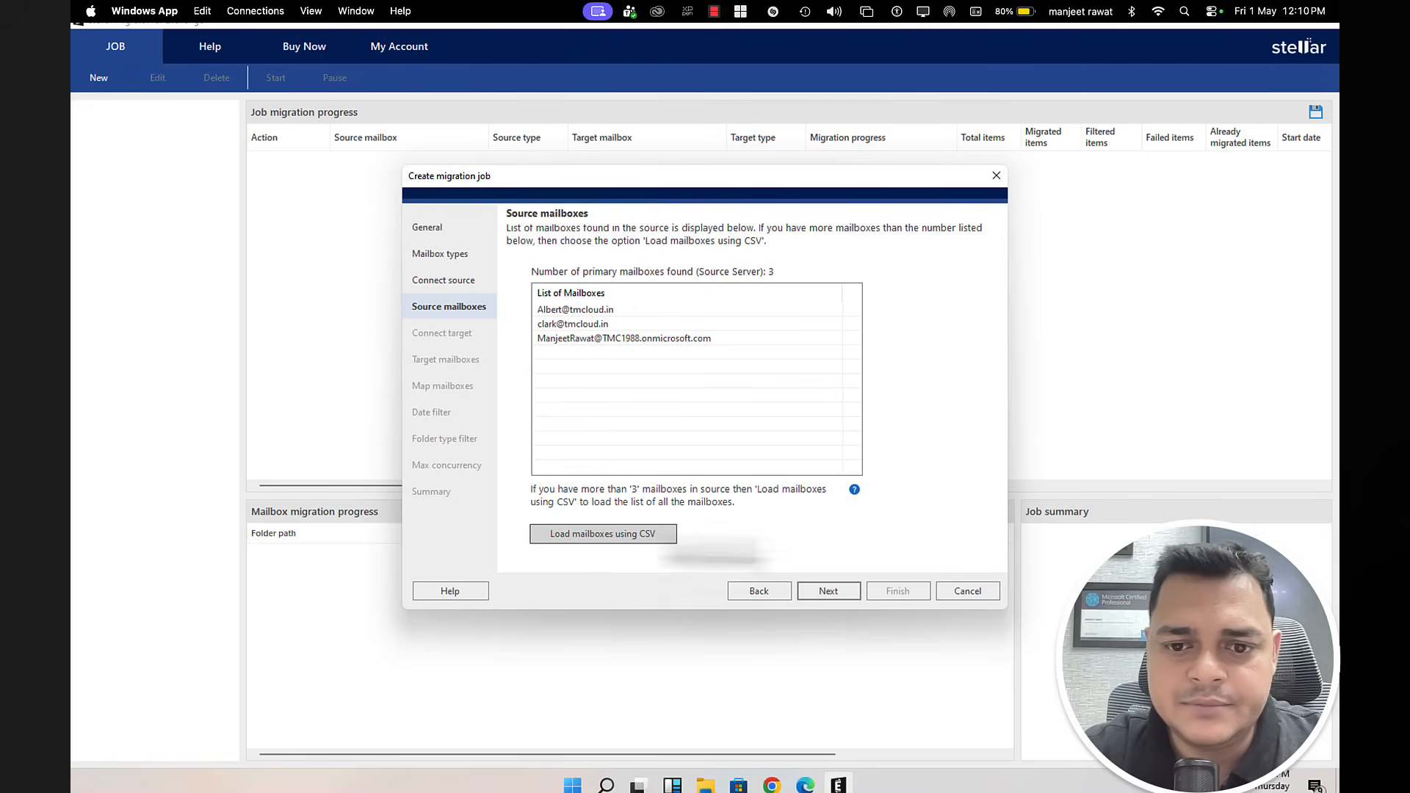
Step: Register the app in the target tenant via Global admin sign-in, retrying after the failed first attempt
left_click(839, 591)
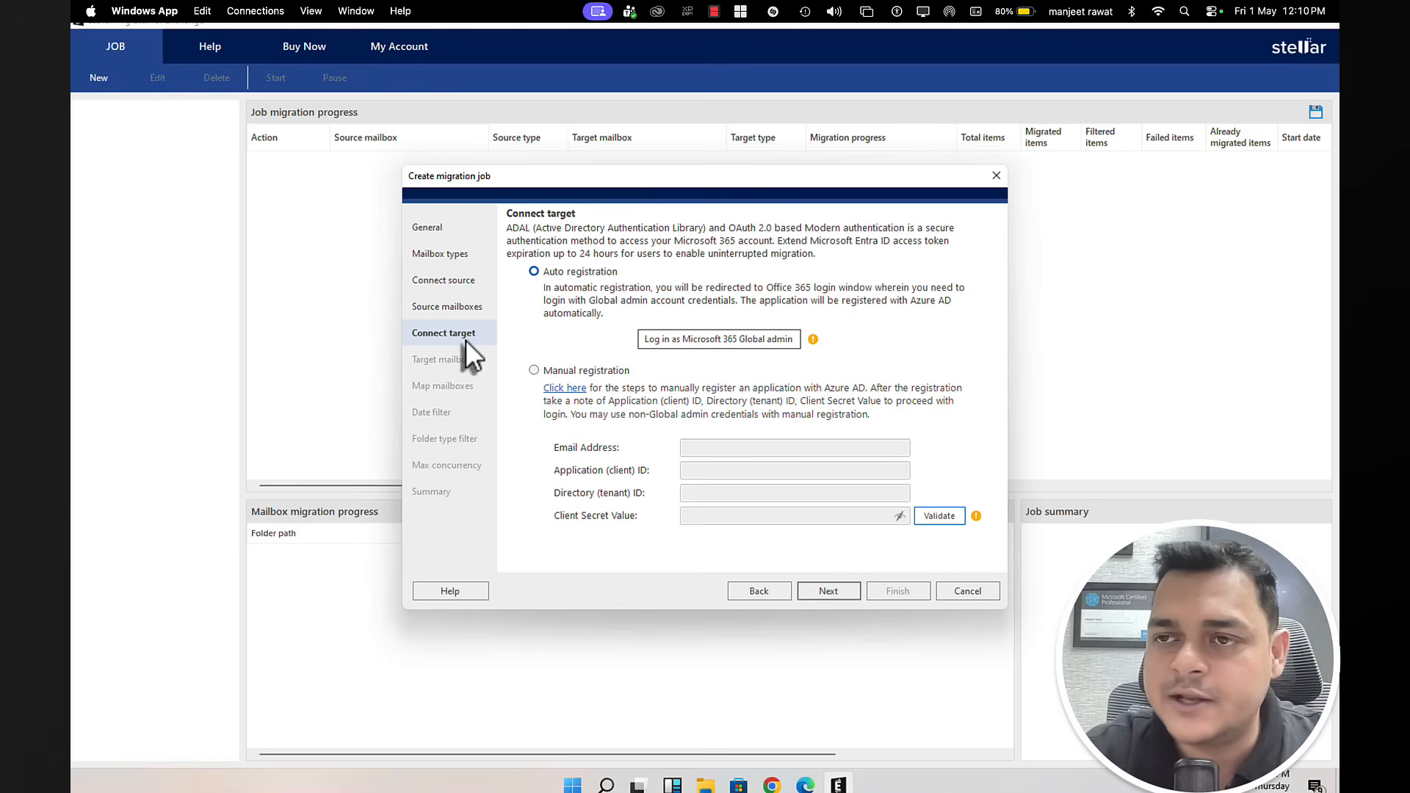
left_click(718, 341)
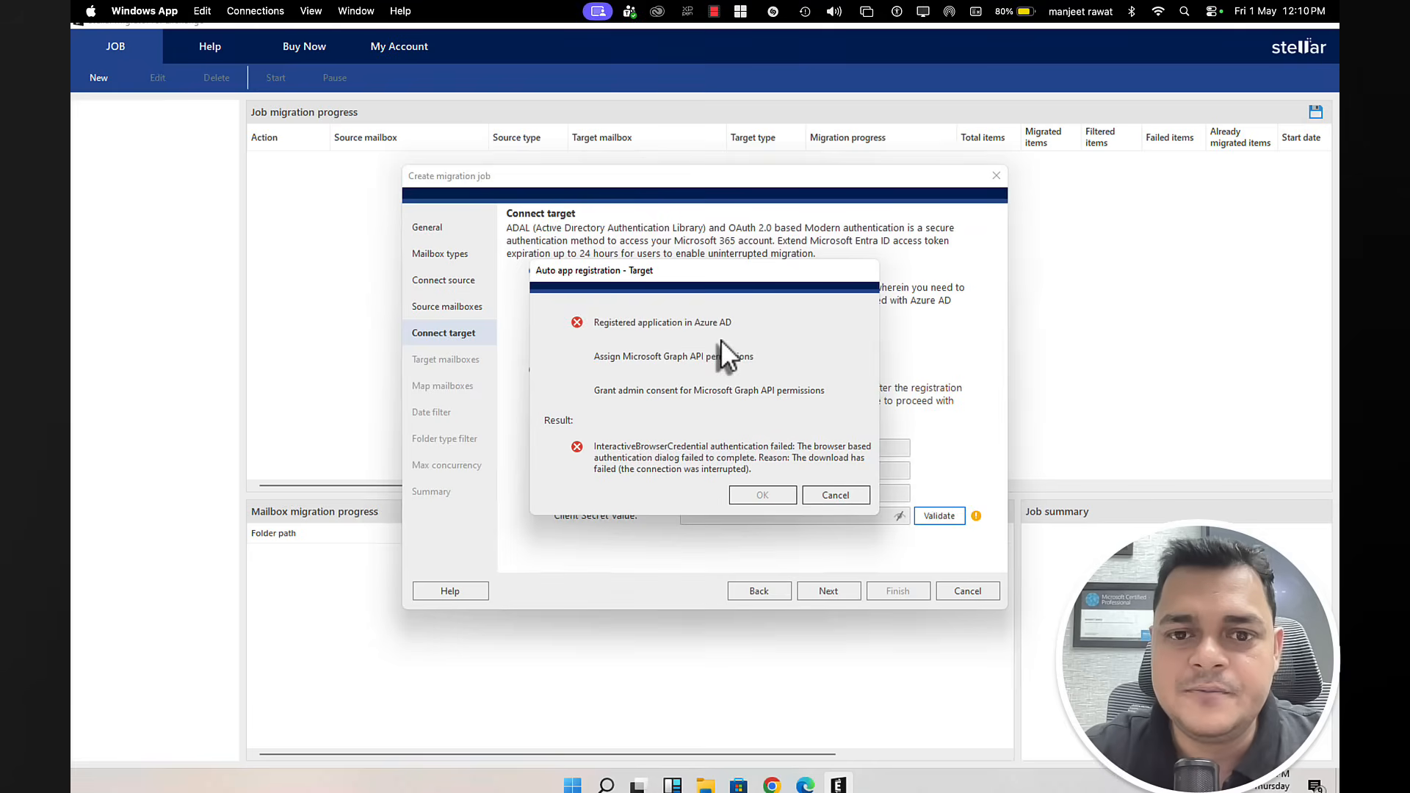
left_click(823, 494)
left_click(718, 338)
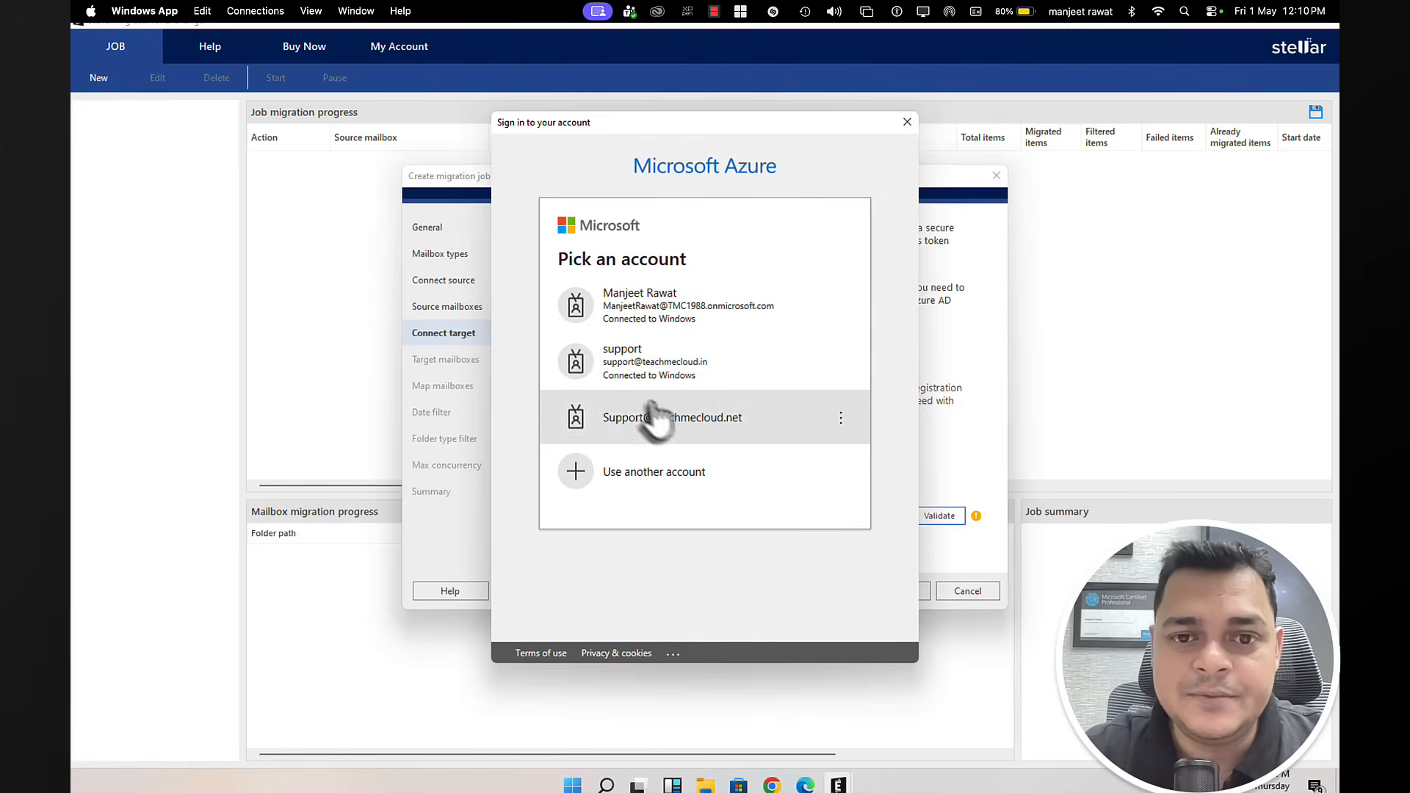
left_click(659, 372)
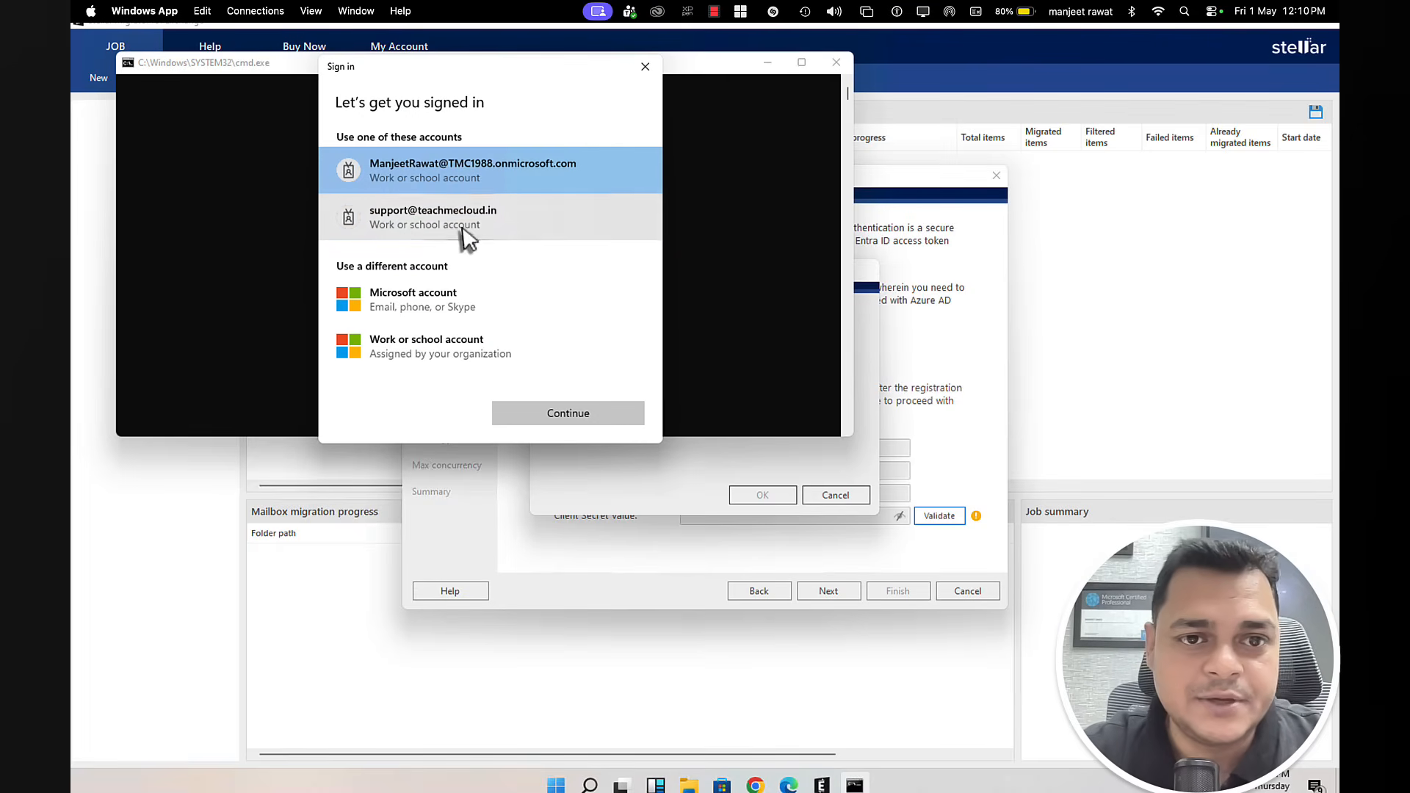
left_click(462, 228)
left_click(576, 414)
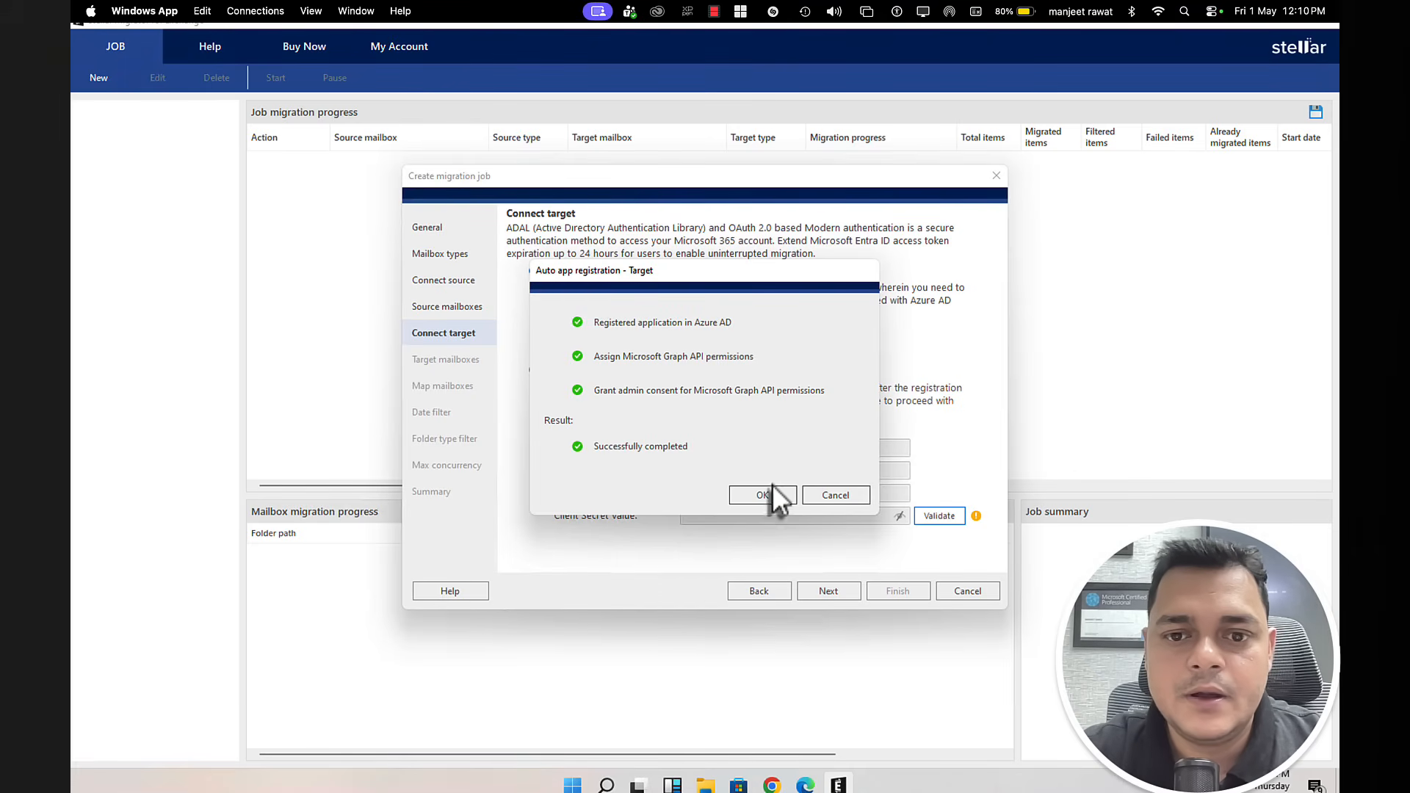
left_click(766, 495)
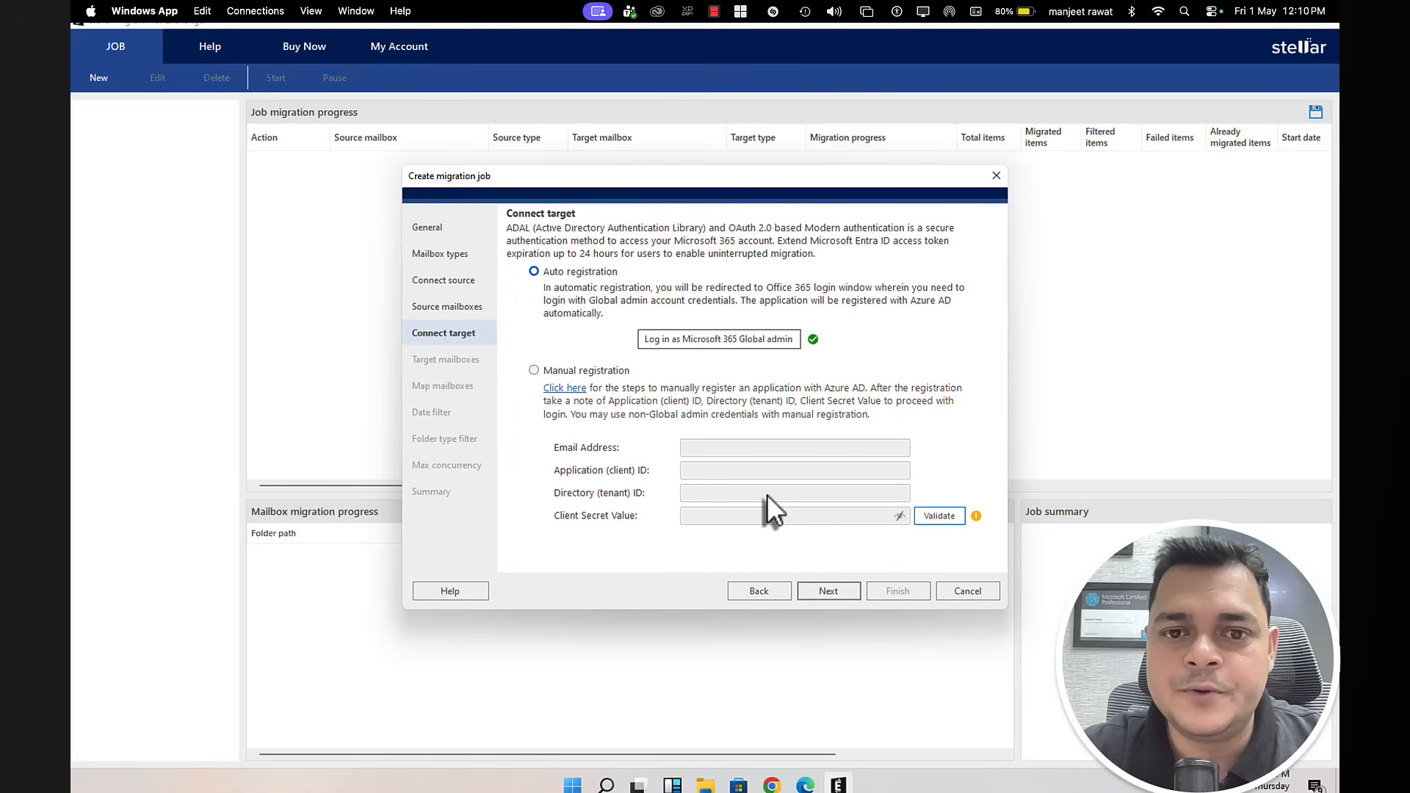
left_click(827, 595)
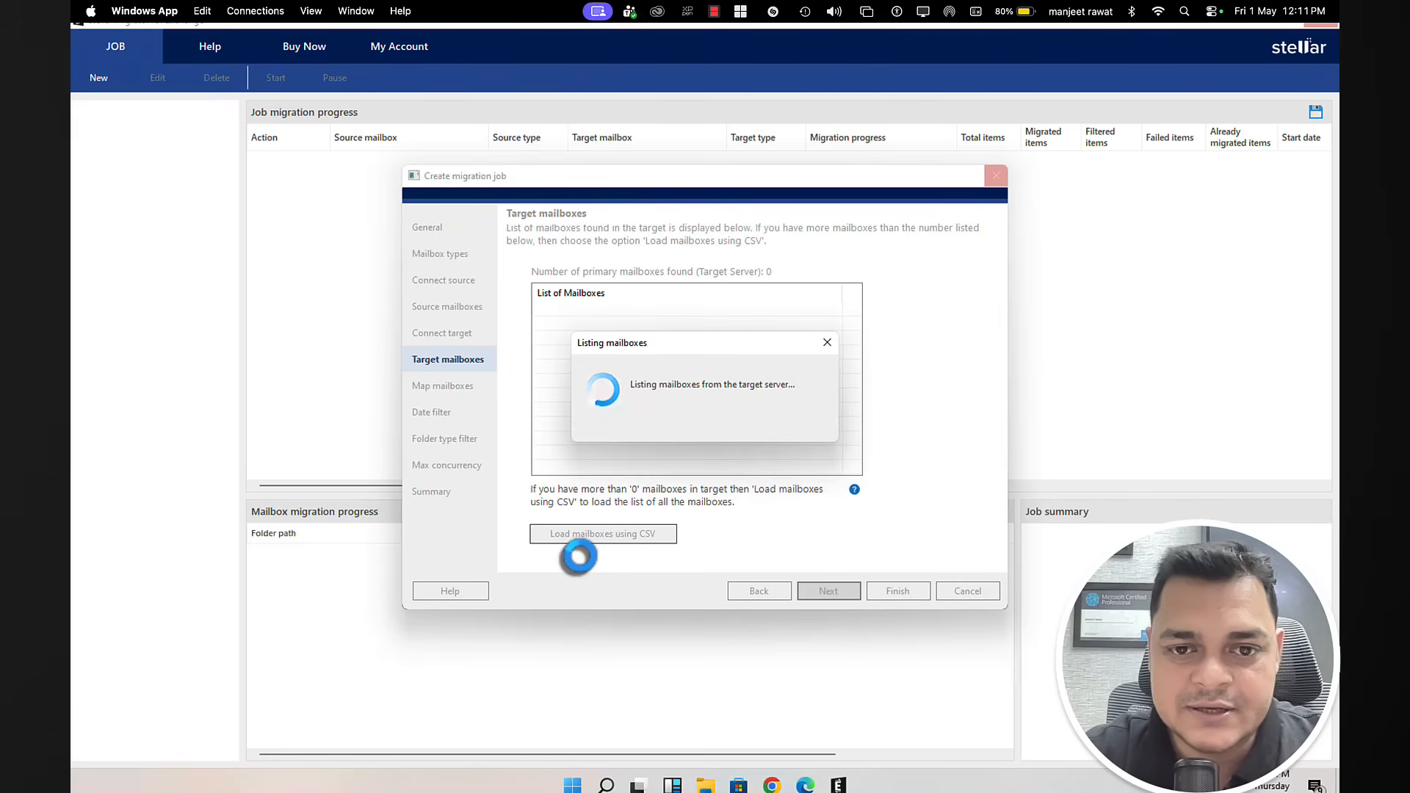
Step: Open the mailbox list in Exchange admin center from the Microsoft 365 admin center
mouse_move(775, 786)
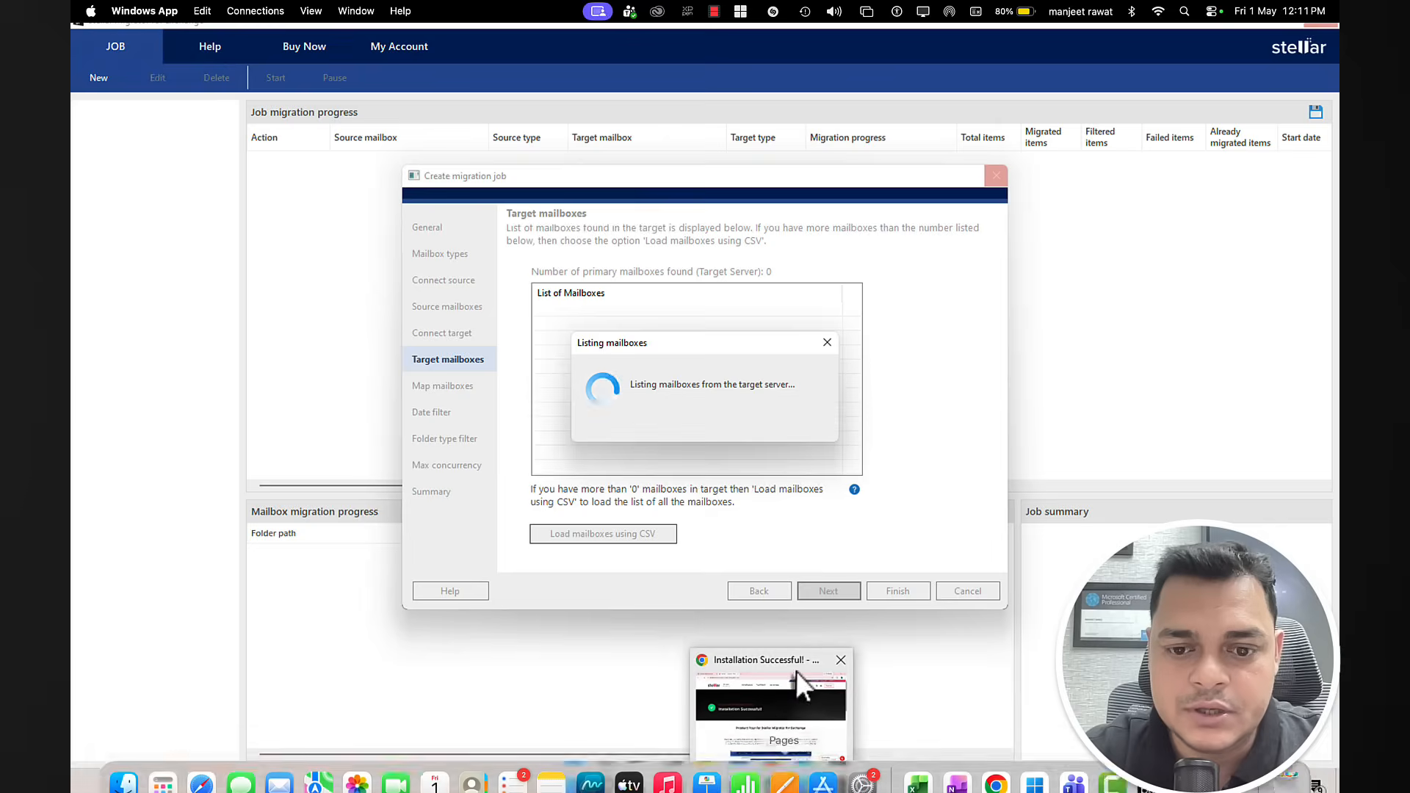
left_click(771, 712)
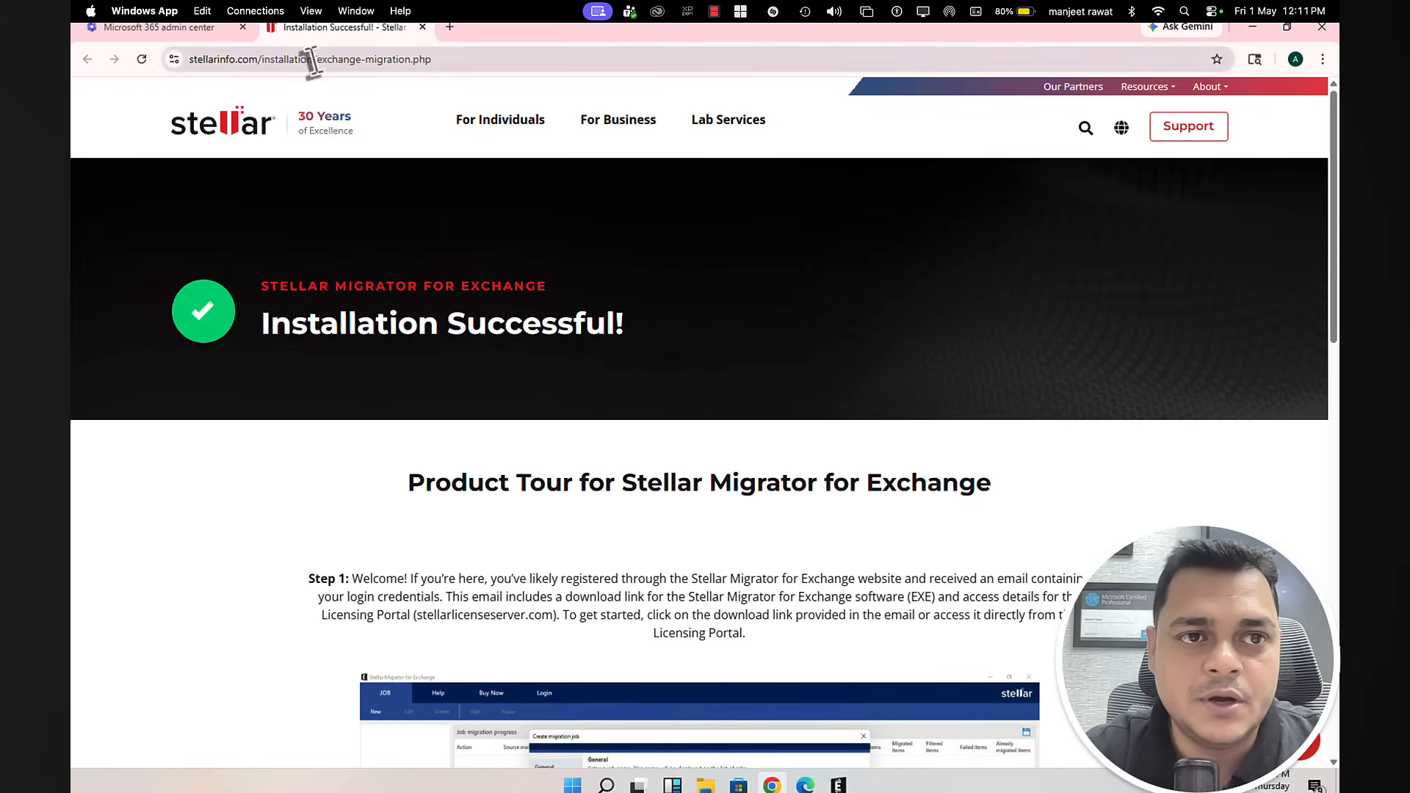
left_click(201, 29)
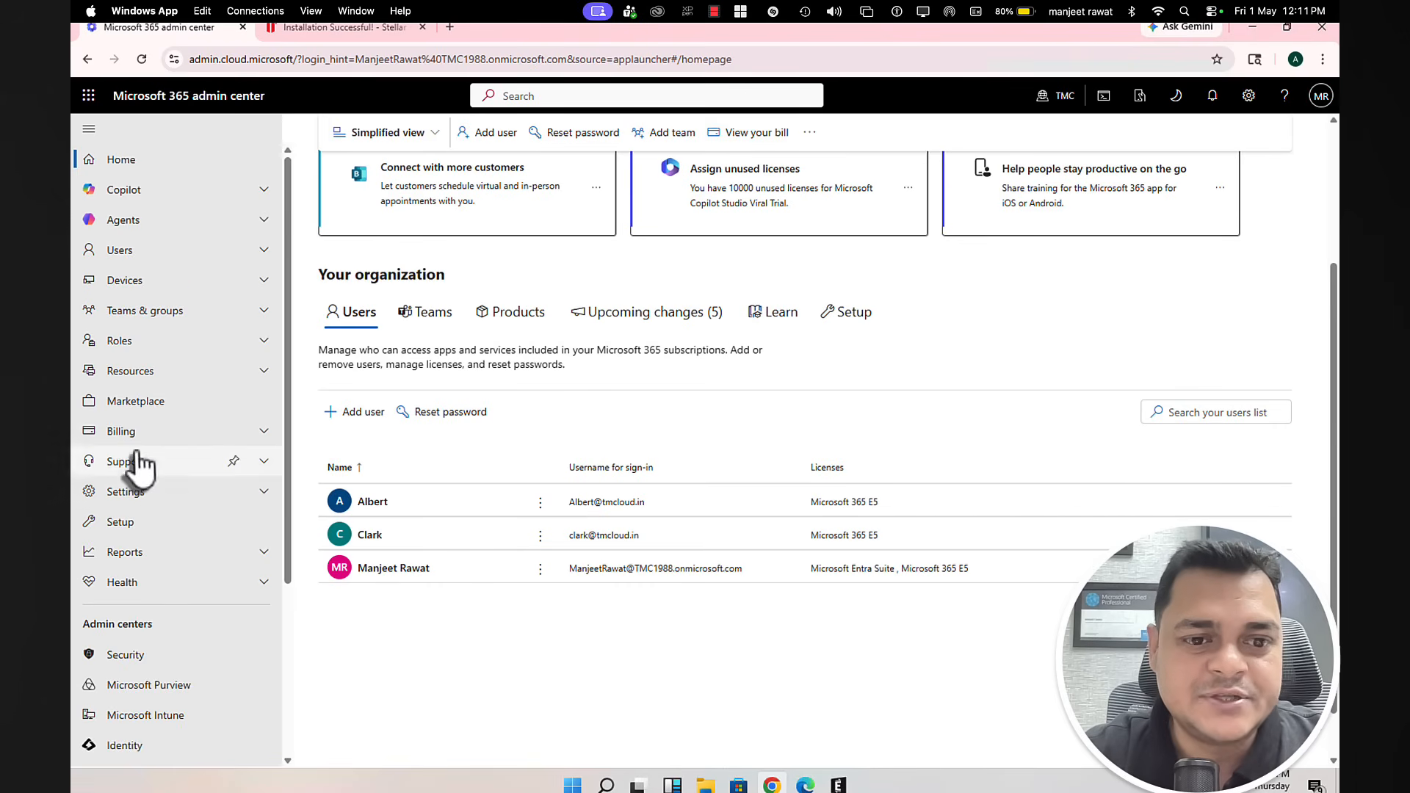
scroll(138, 683, "down", 2)
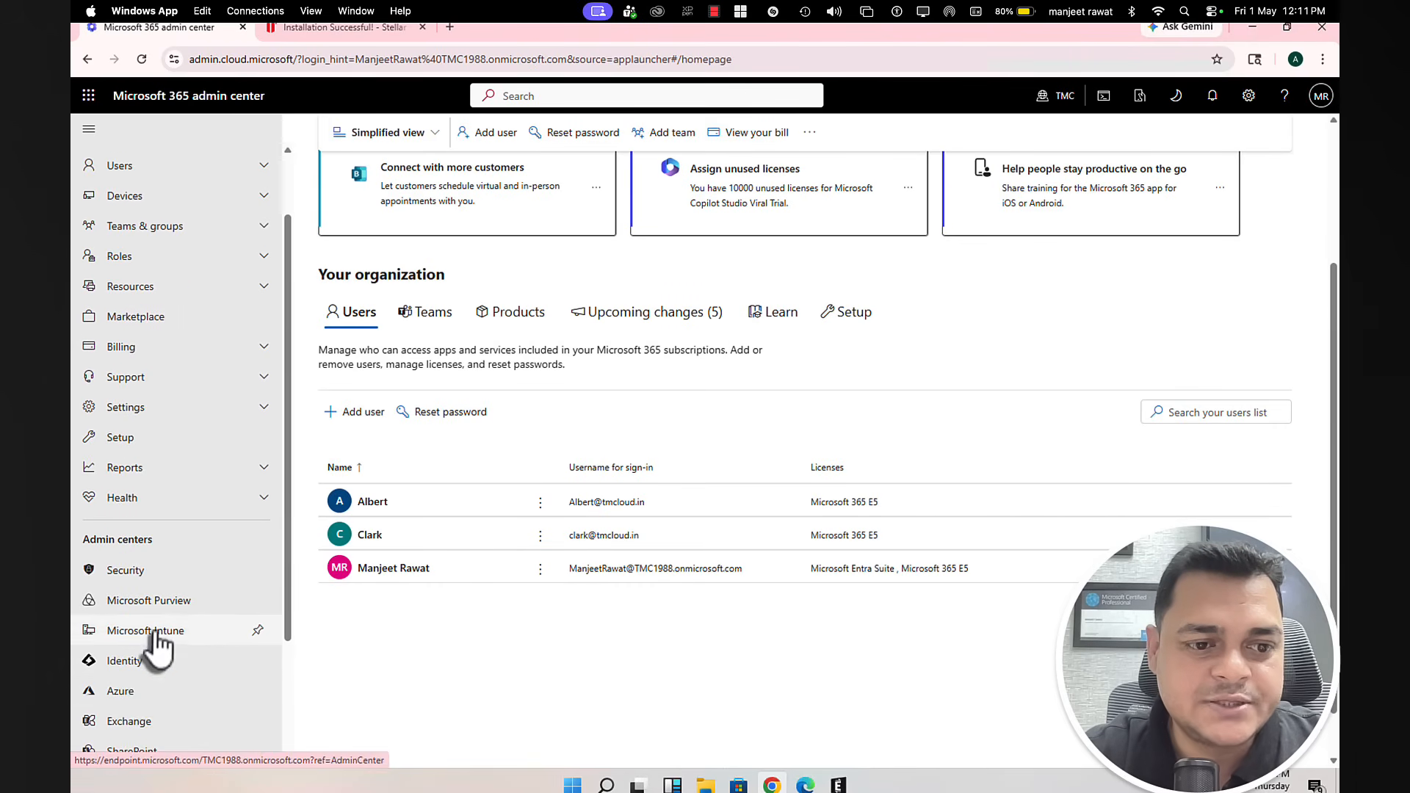
scroll(143, 698, "down", 2)
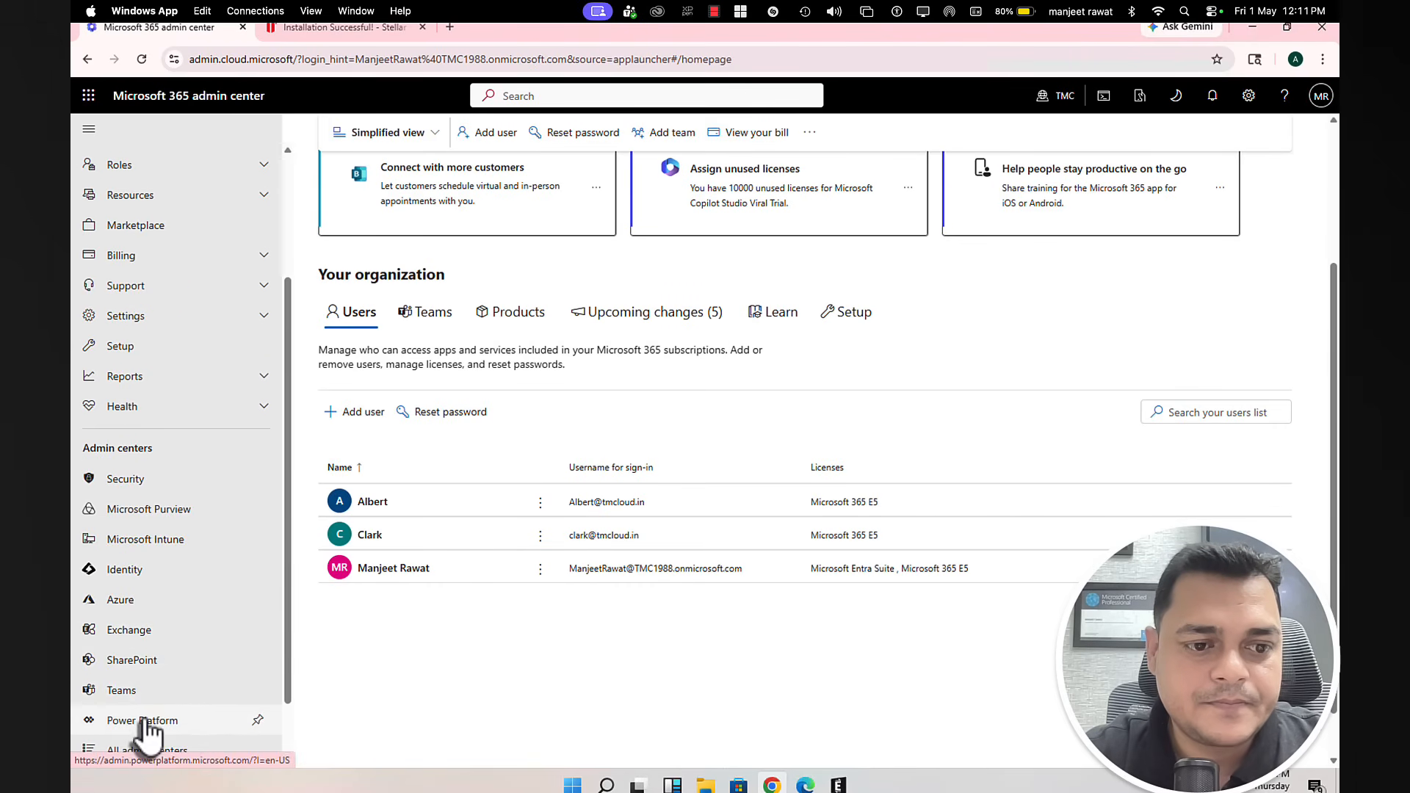
scroll(144, 735, "down", 2)
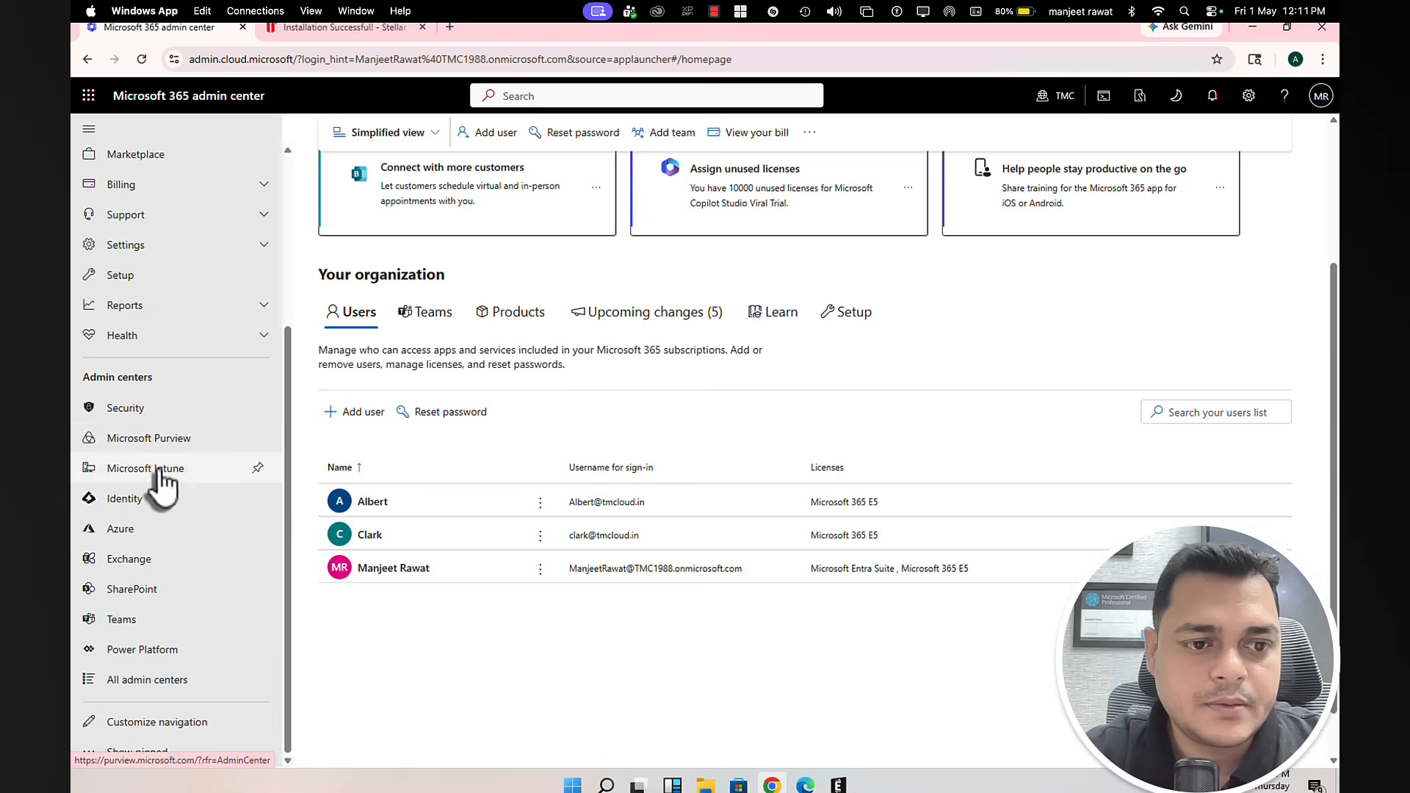
left_click(138, 559)
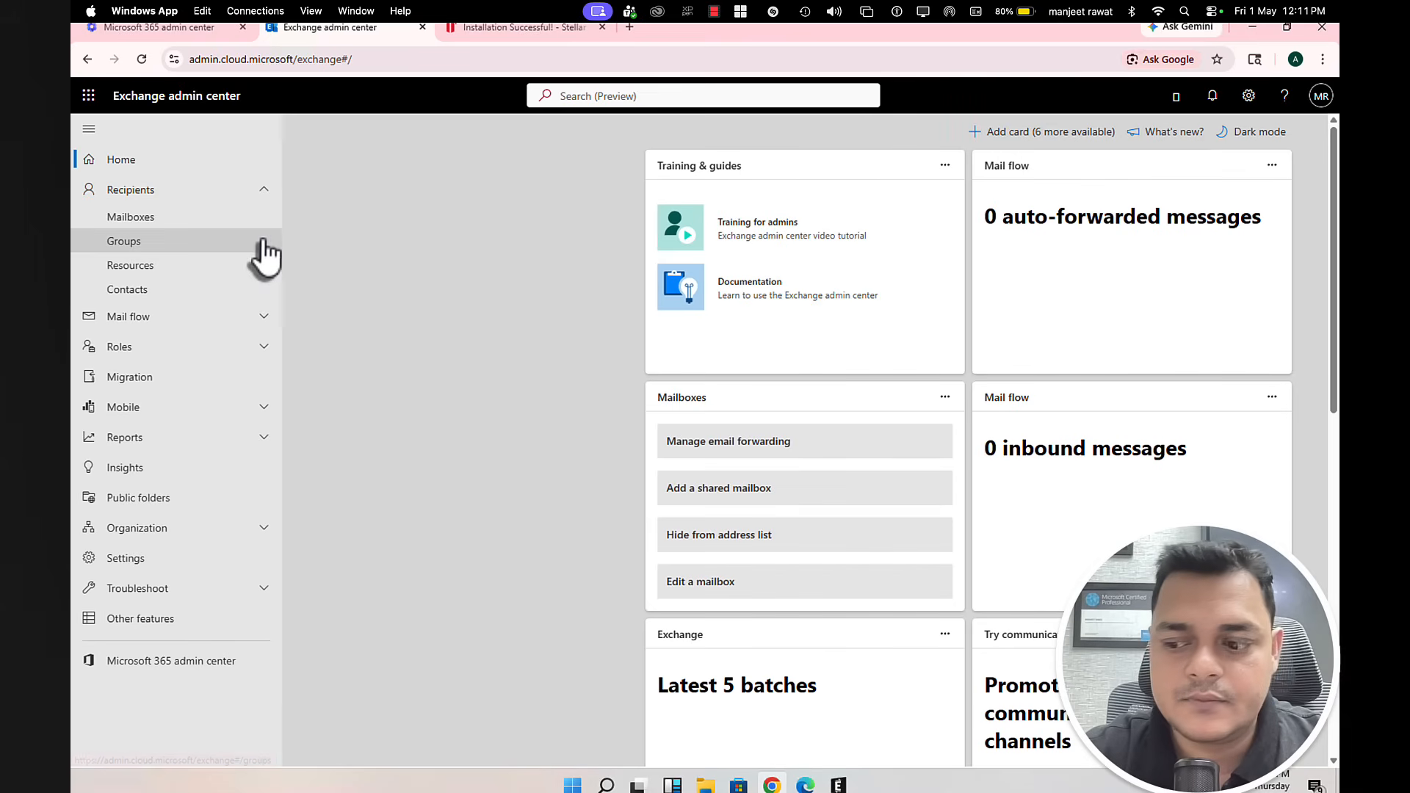
left_click(144, 218)
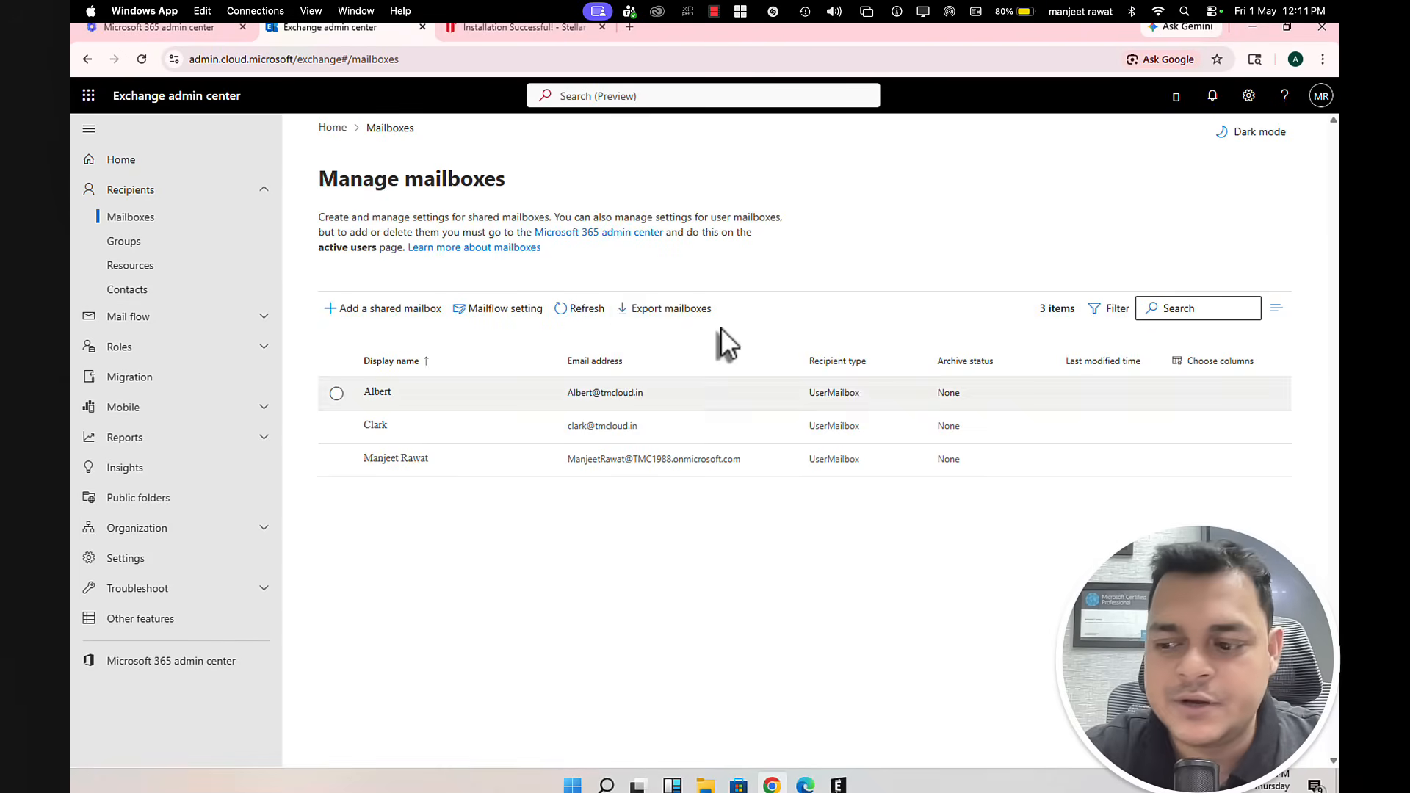
Step: Export all mailboxes to Mailboxes.csv and show the download in its folder
left_click(669, 313)
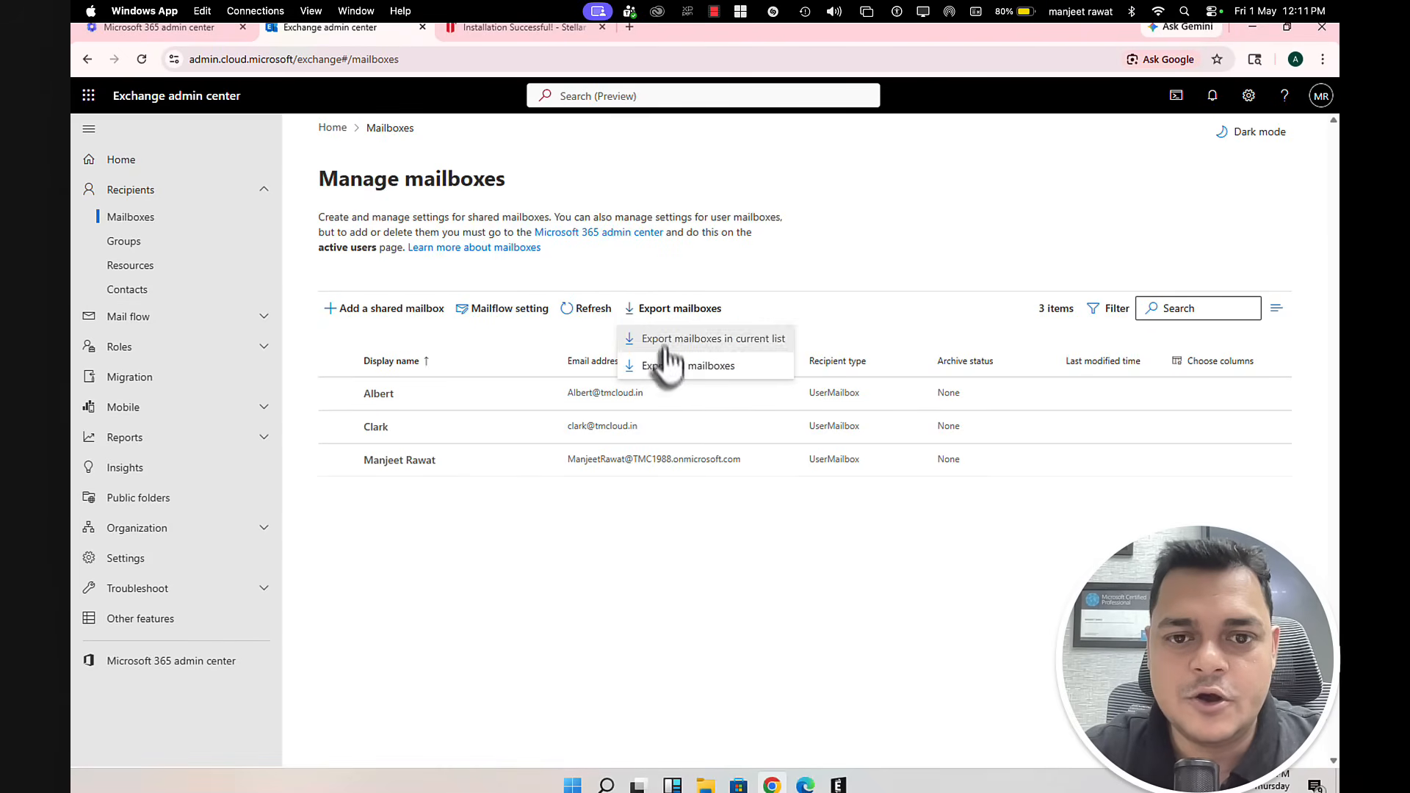
left_click(670, 362)
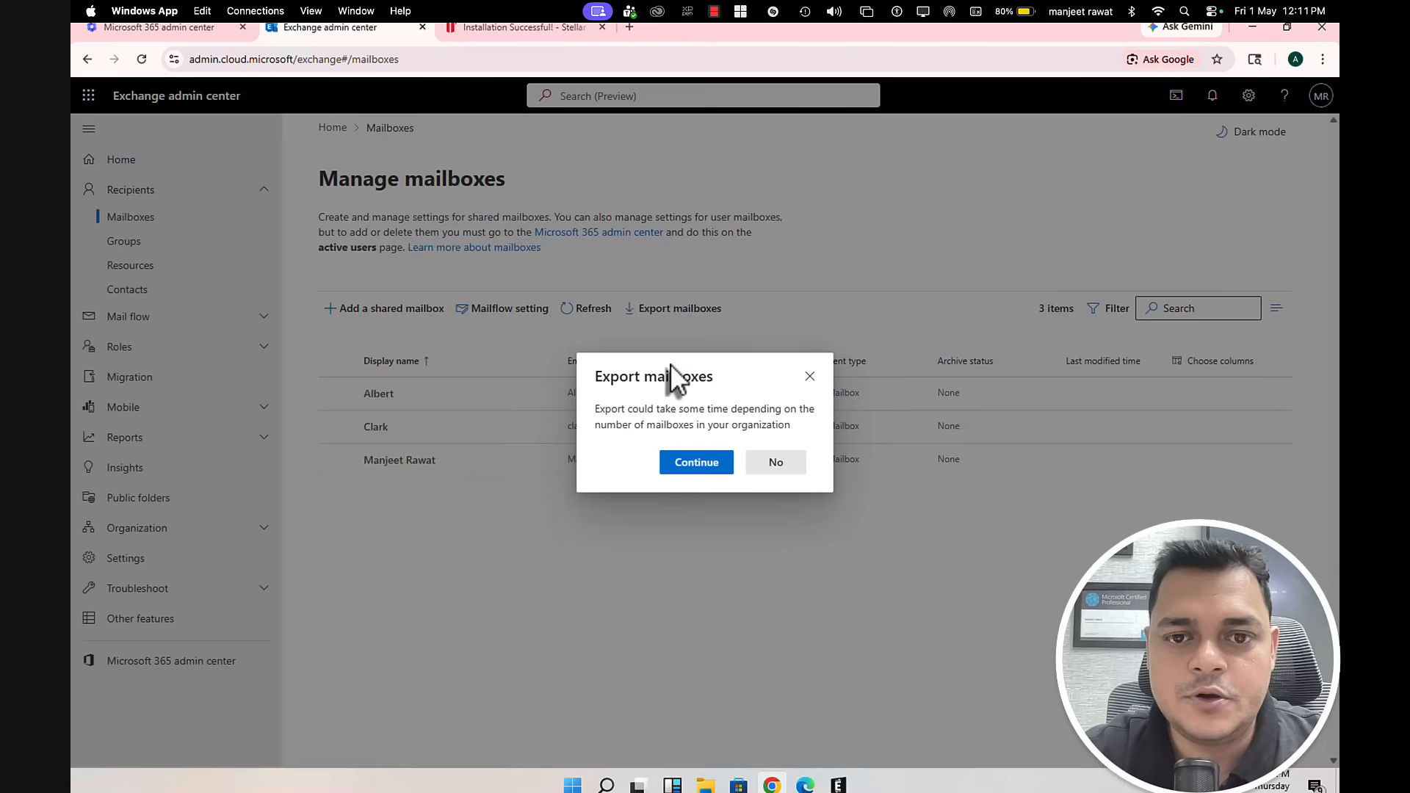
left_click(708, 459)
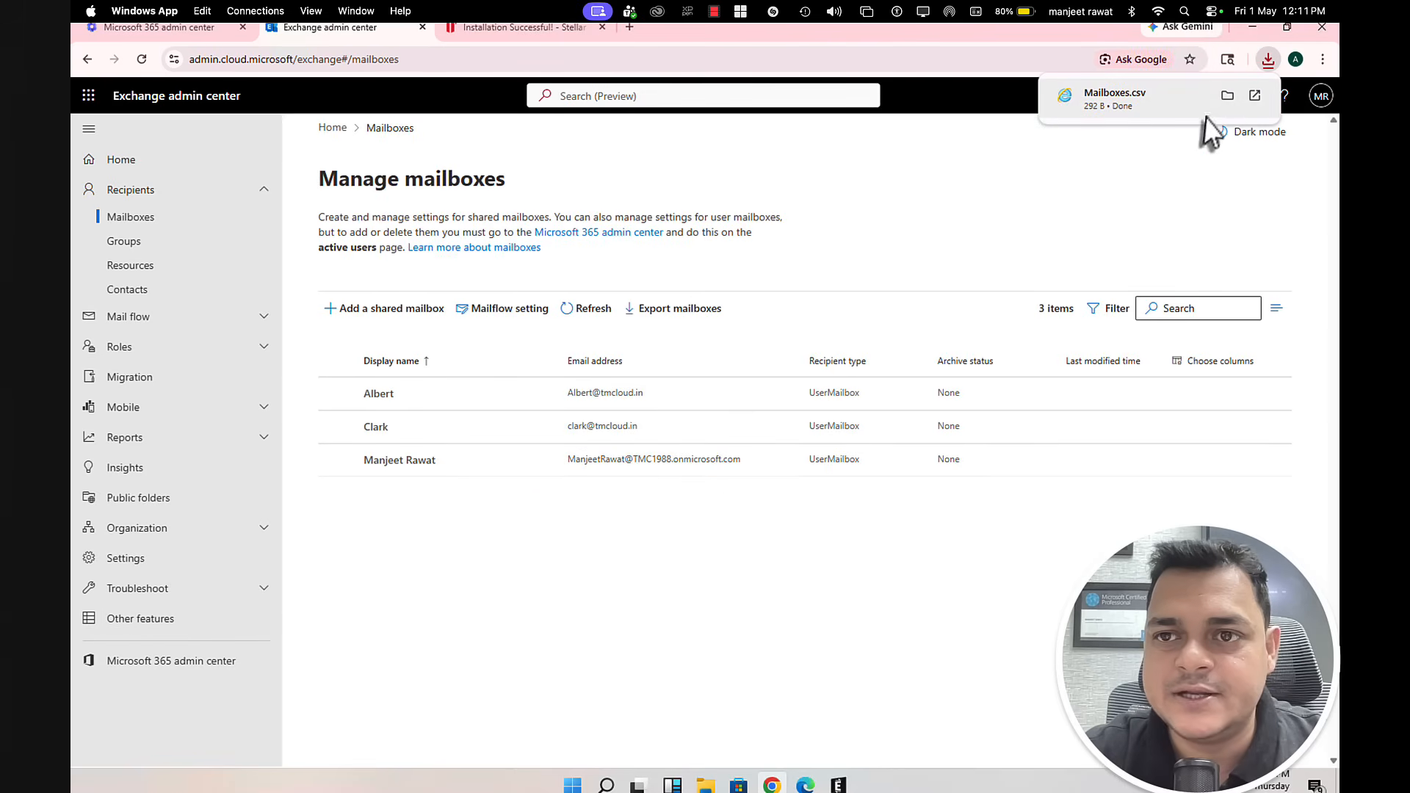
left_click(1223, 101)
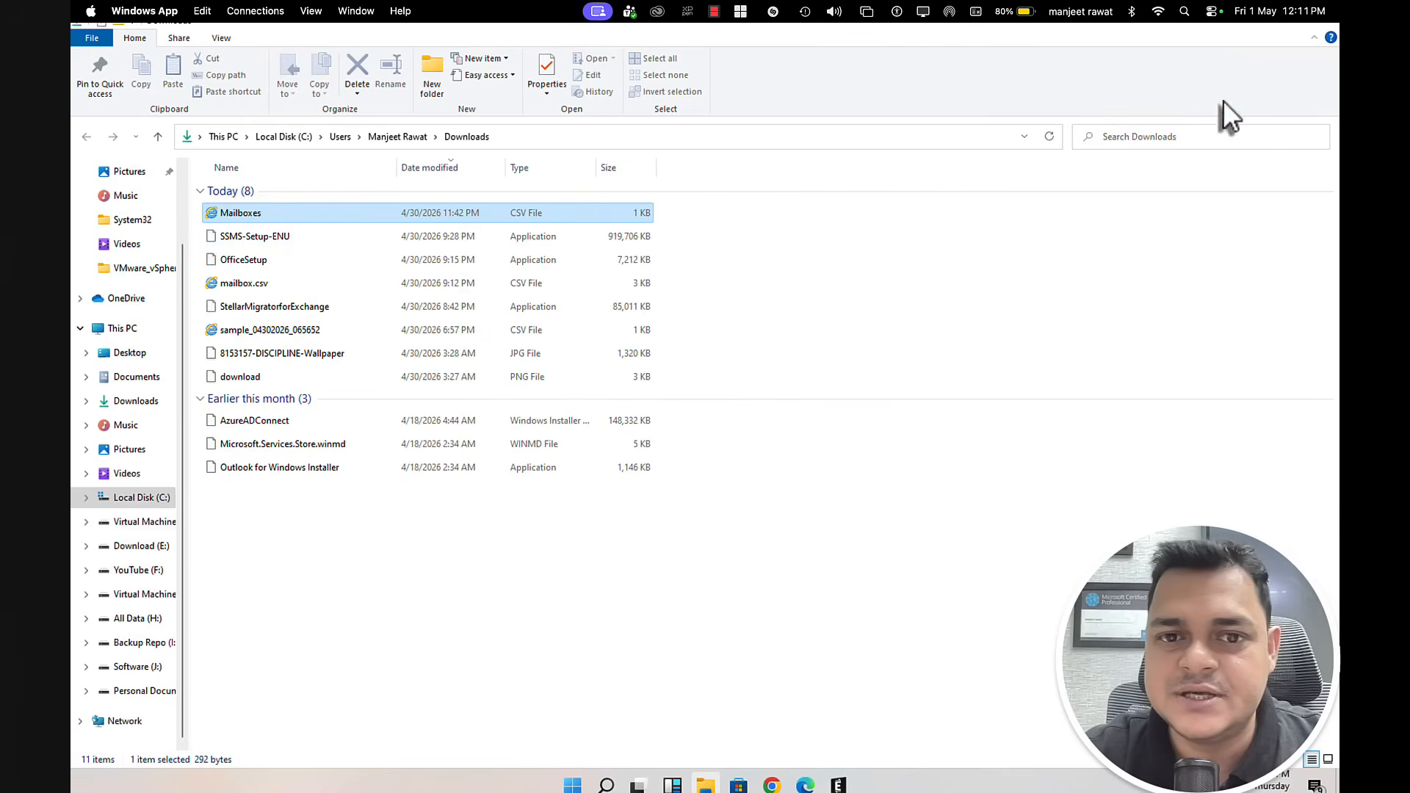
Step: Open the Mailboxes file with Excel and dismiss the welcome and licence prompts
right_click(249, 219)
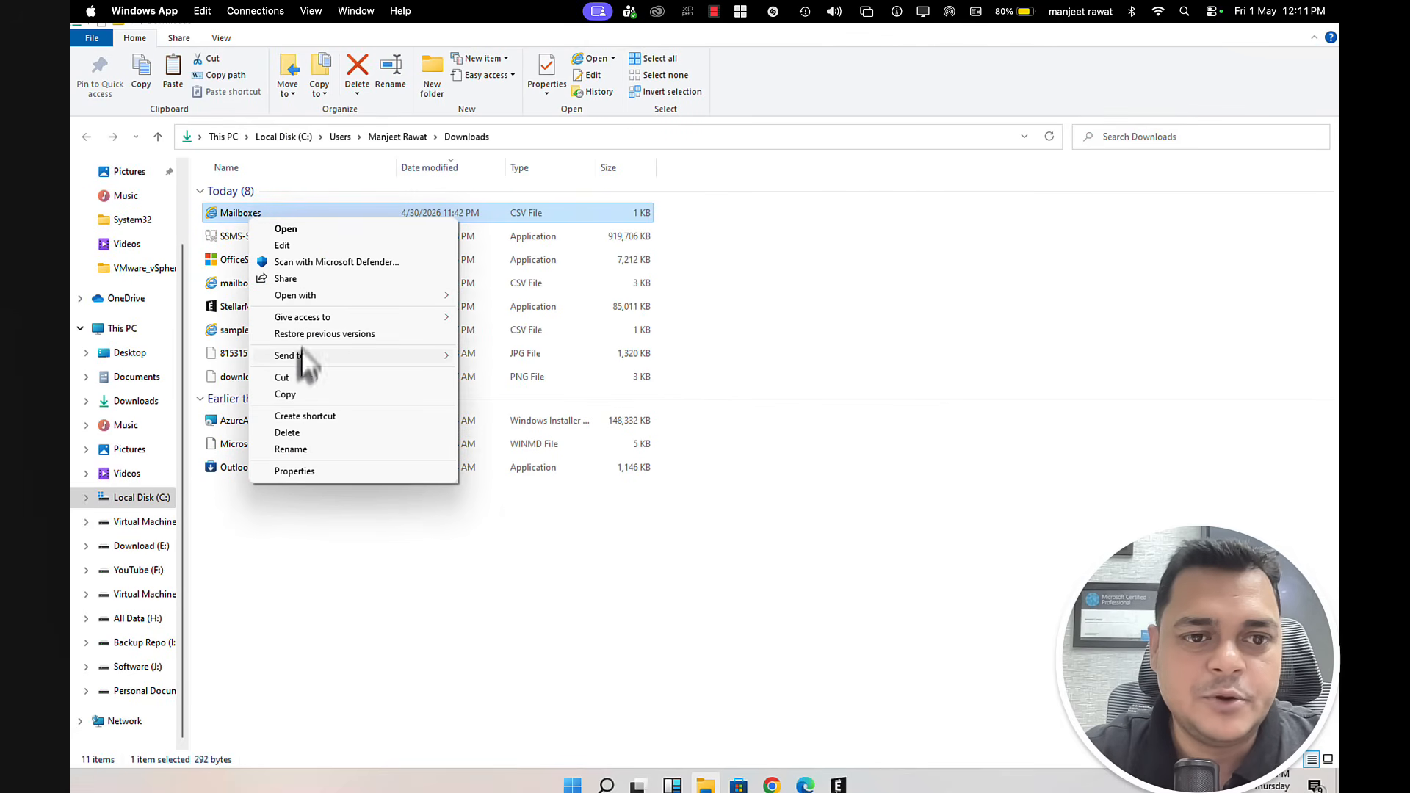
mouse_move(323, 301)
left_click(480, 292)
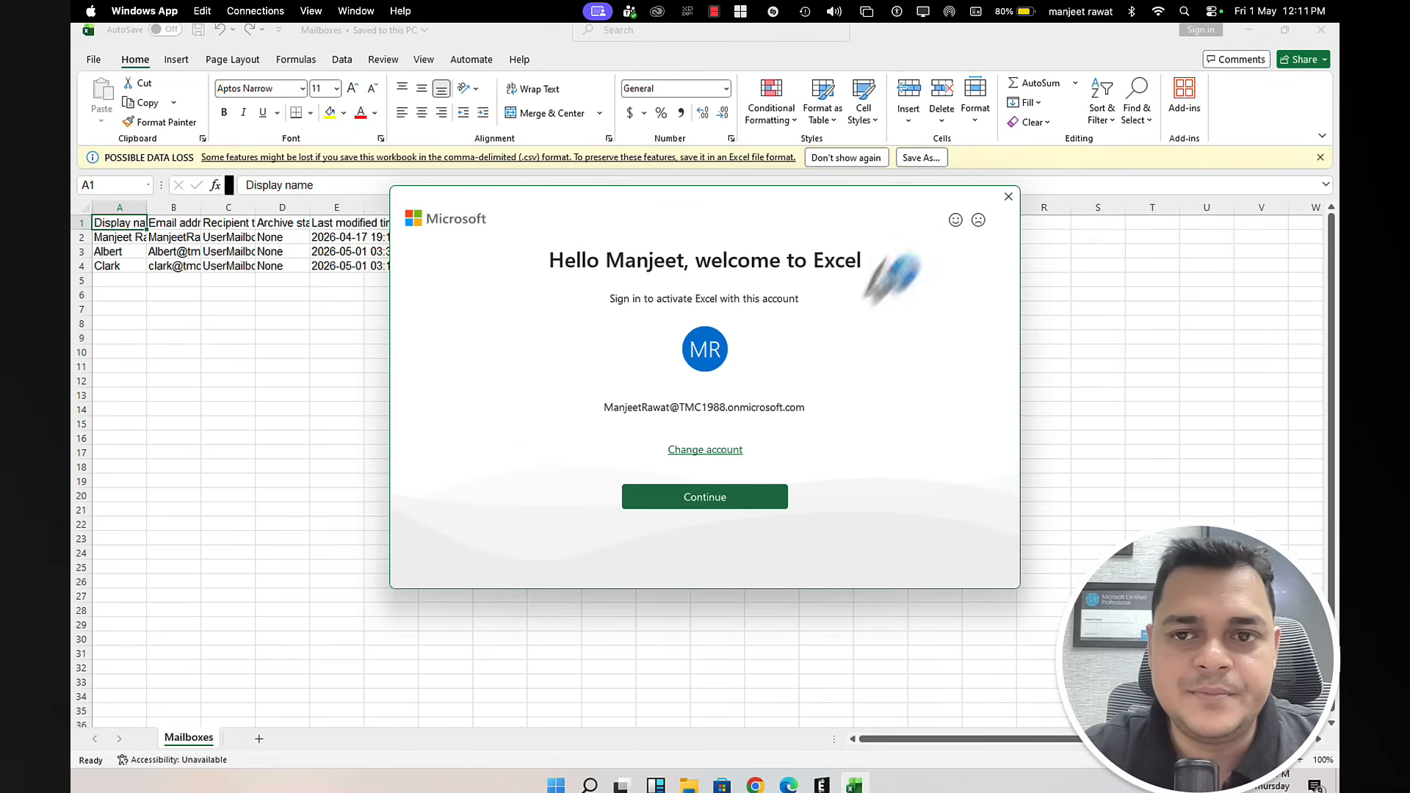
left_click(1007, 197)
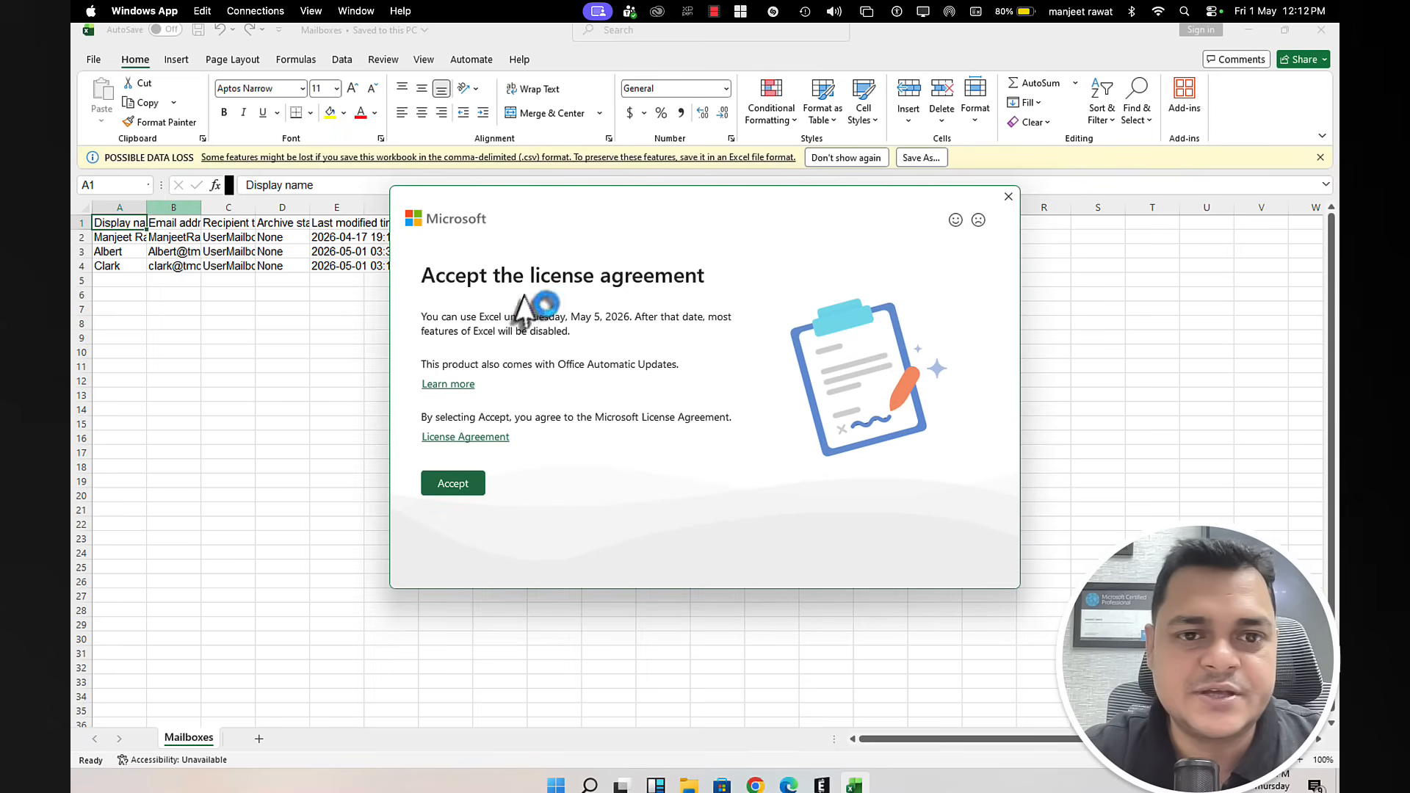
left_click(1008, 197)
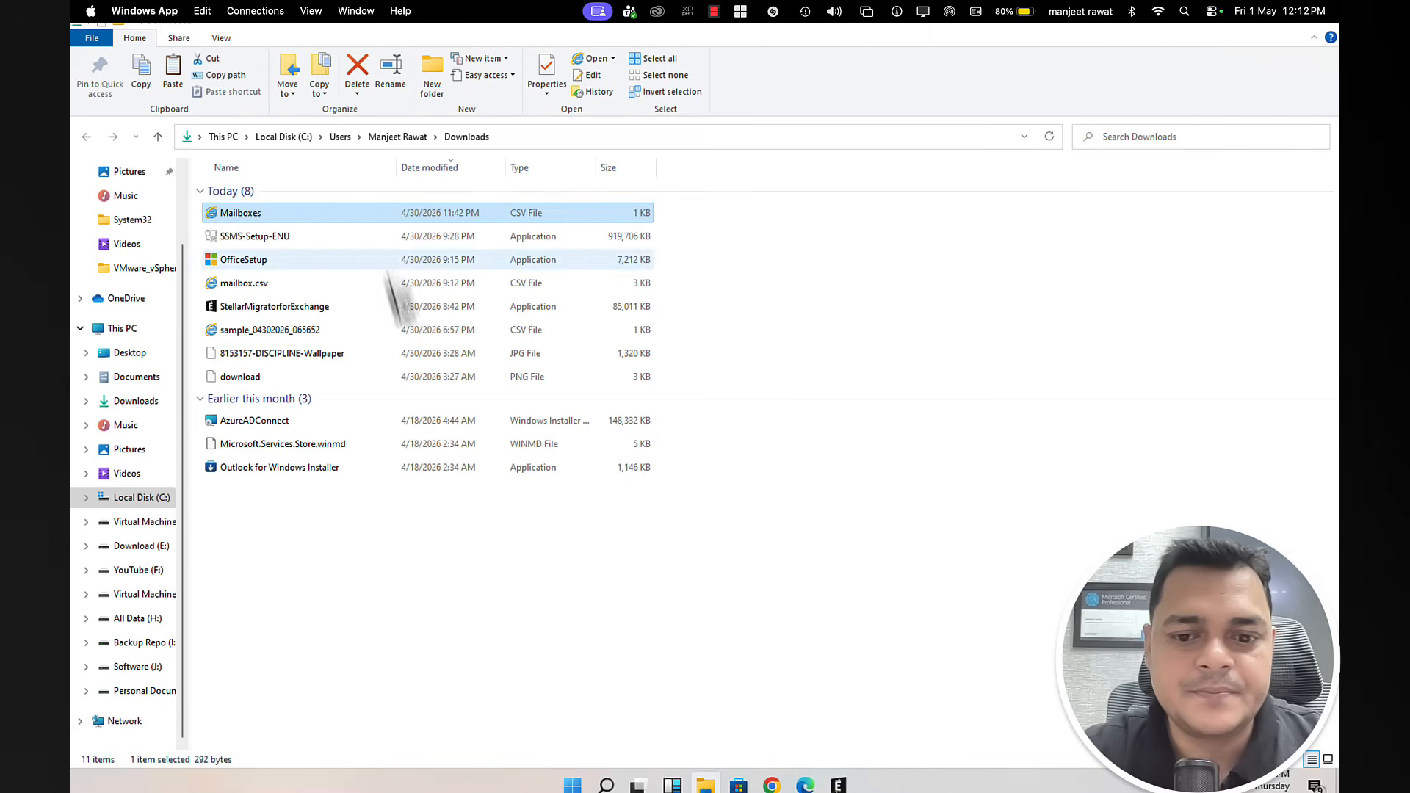
Step: Choose Excel as the app to open Mailboxes.csv
right_click(285, 214)
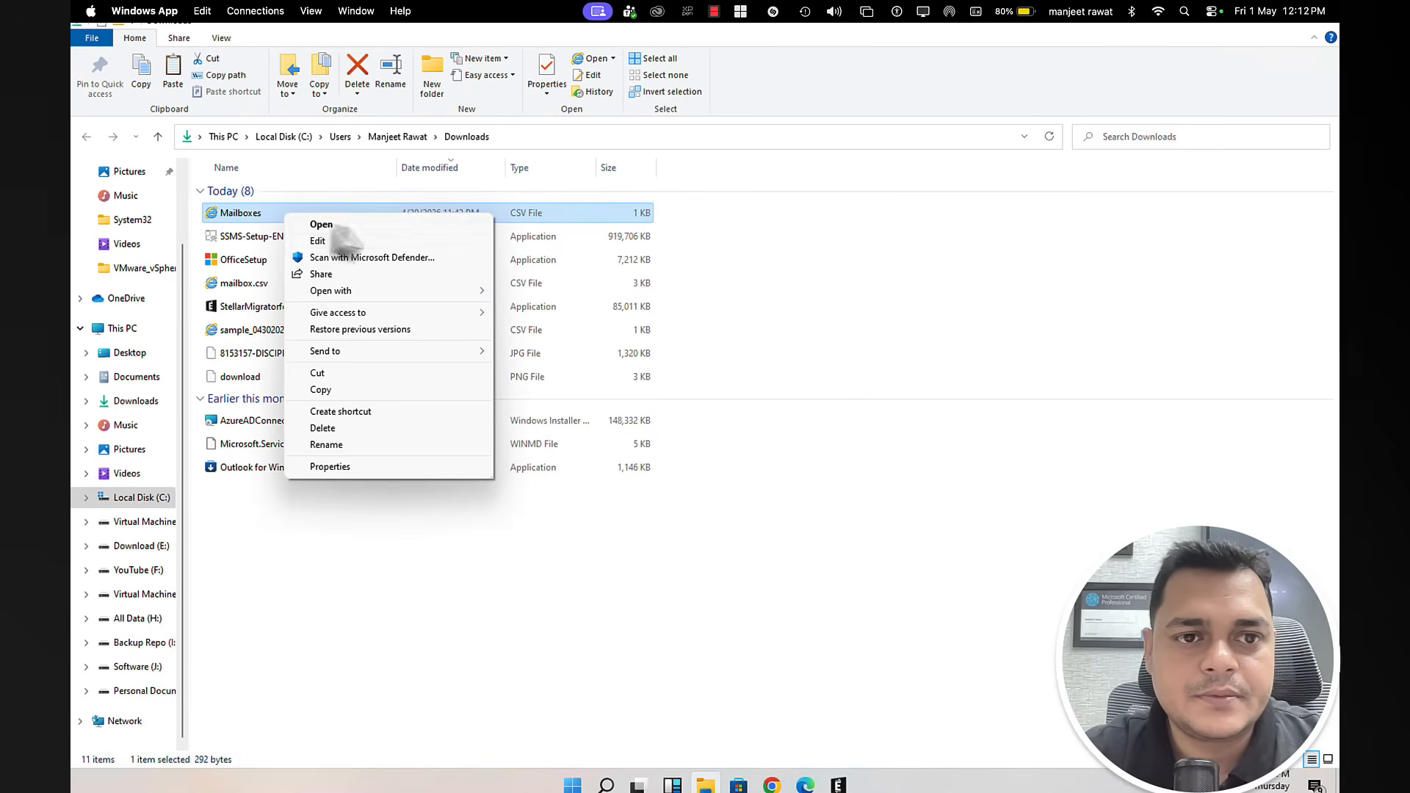
left_click(338, 227)
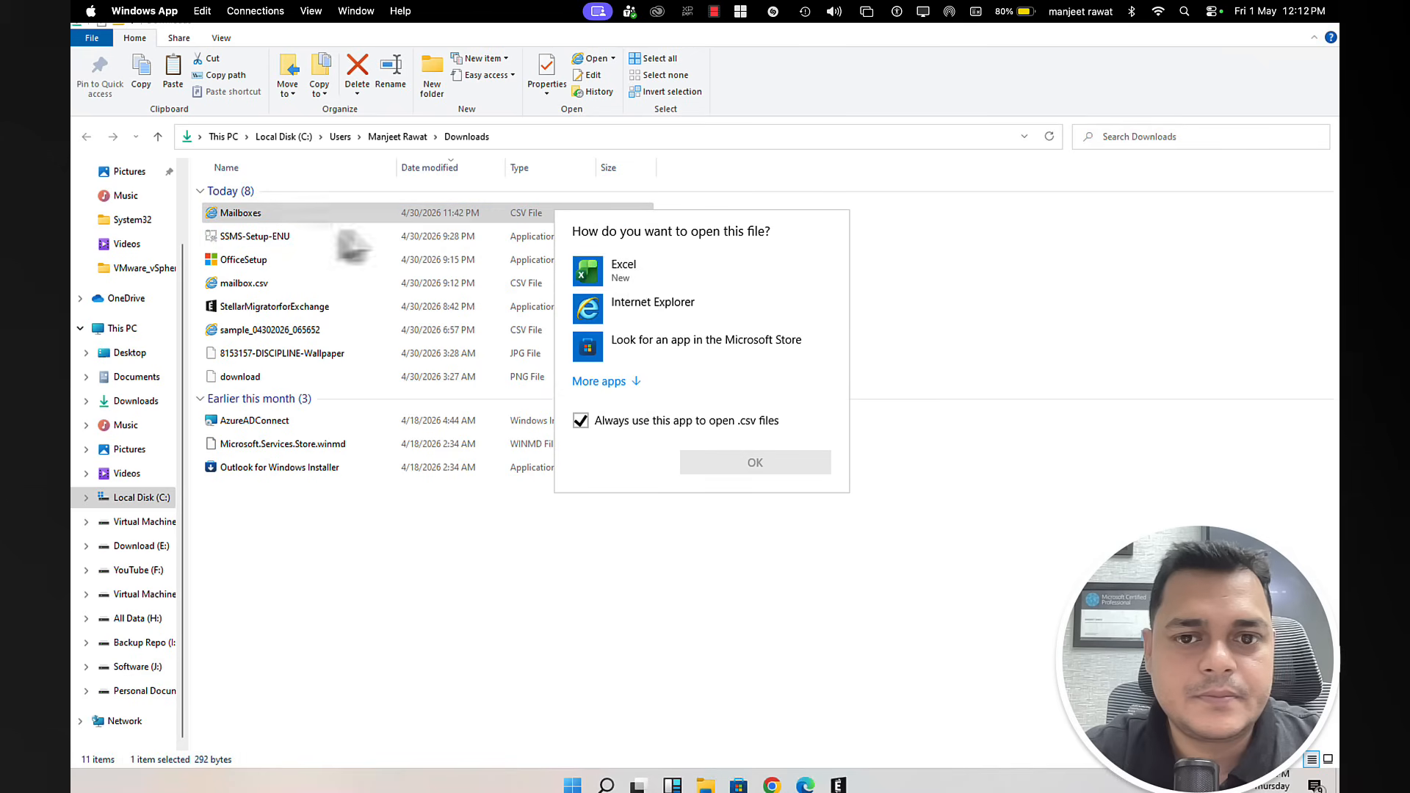
left_click(634, 284)
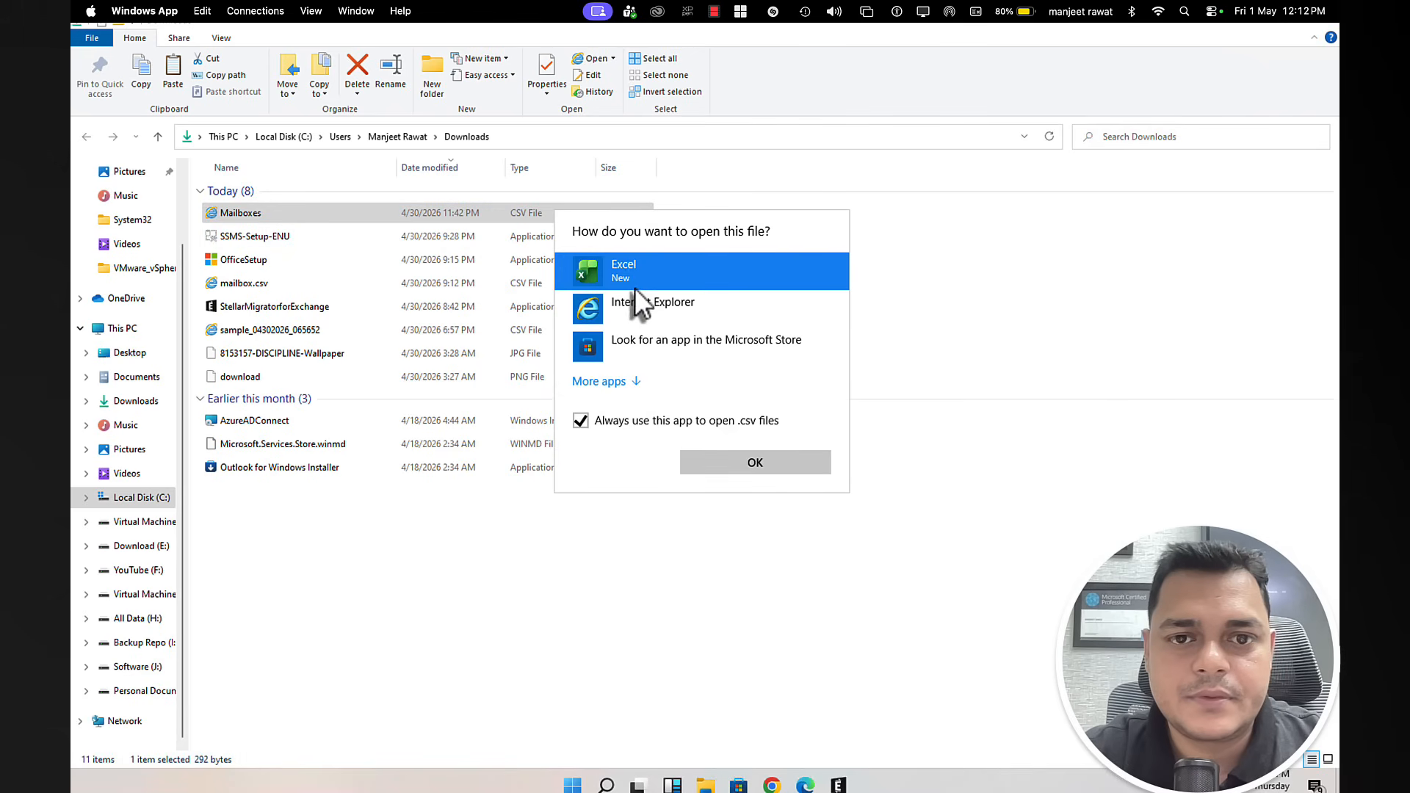
left_click(754, 461)
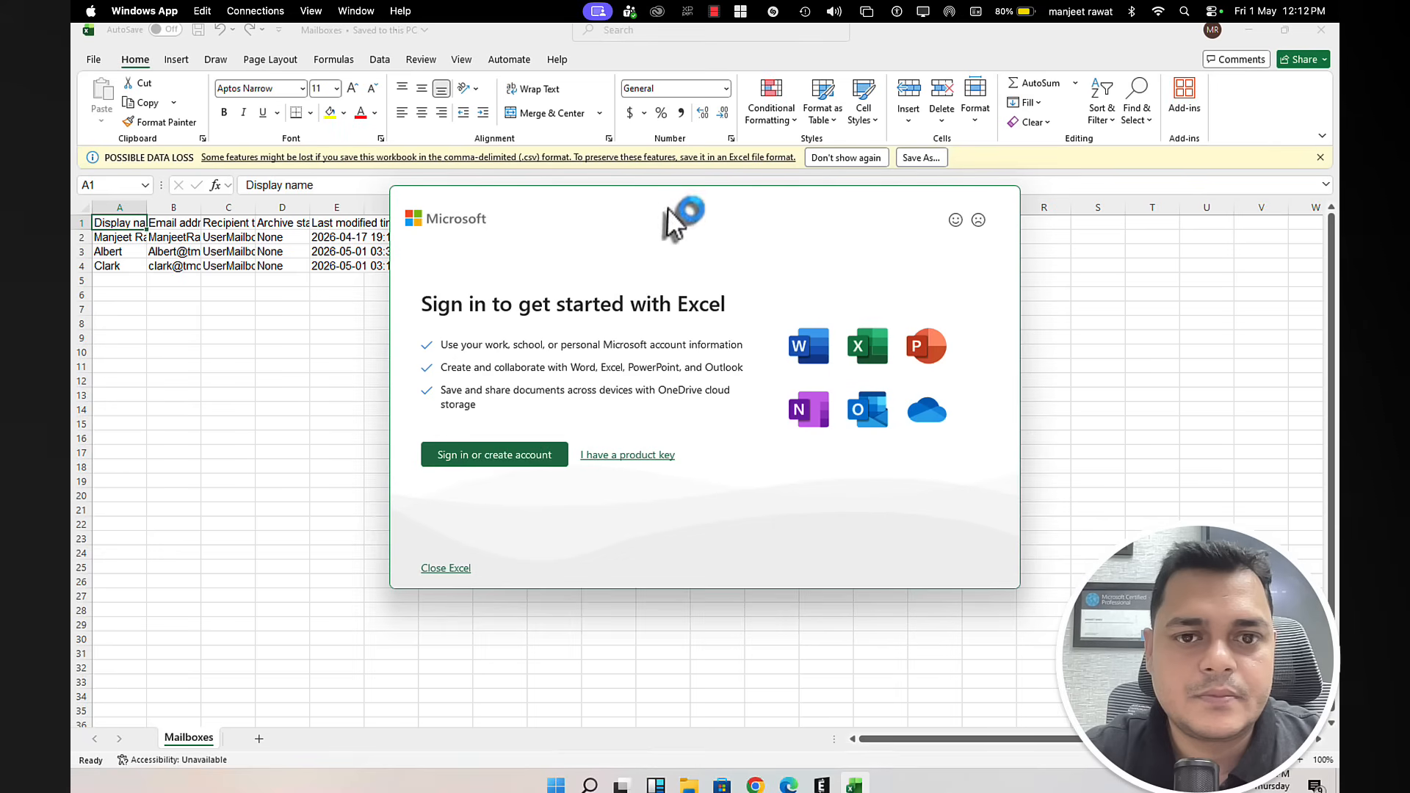
Step: Activate Excel by signing in with the work account e-mail and accepting the licence agreement
left_click(514, 457)
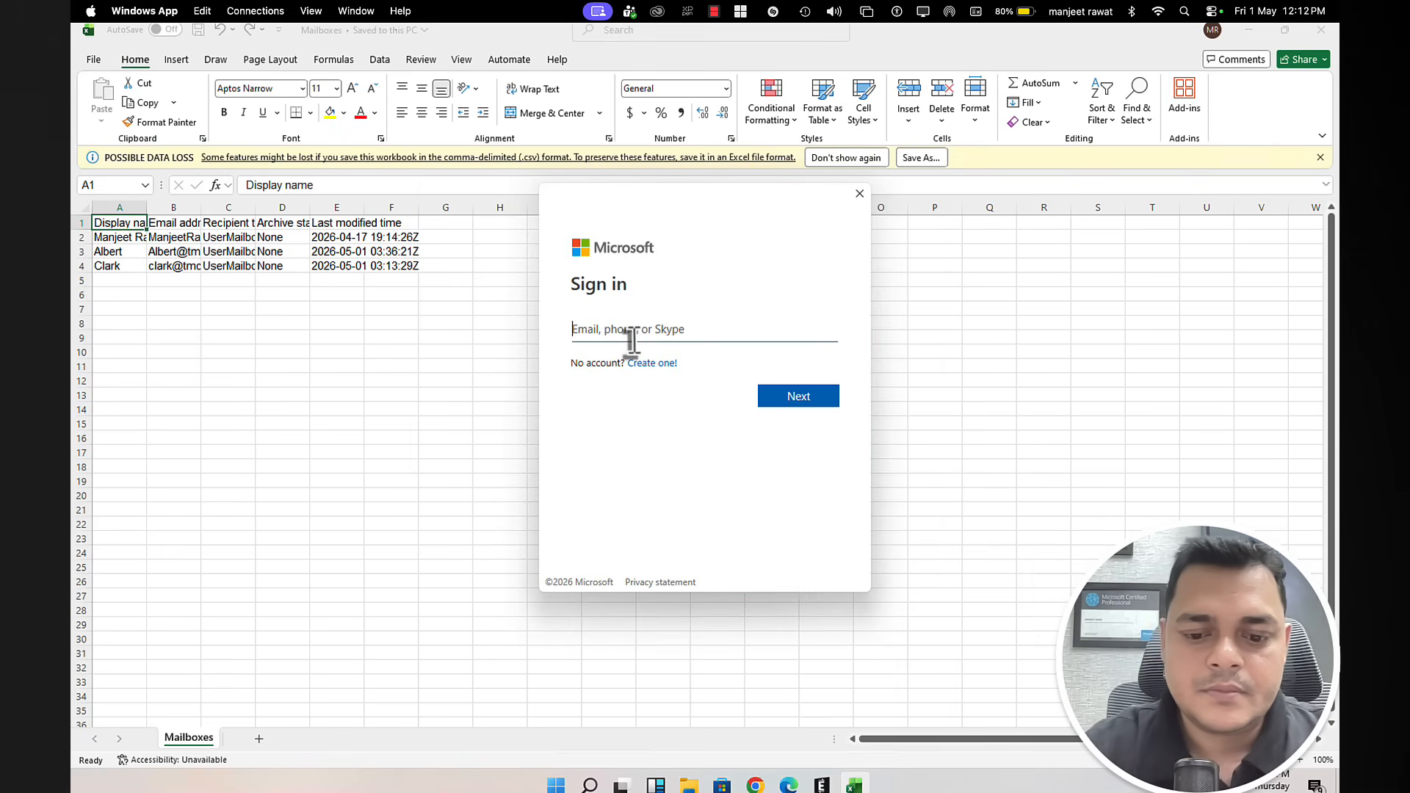
type("man")
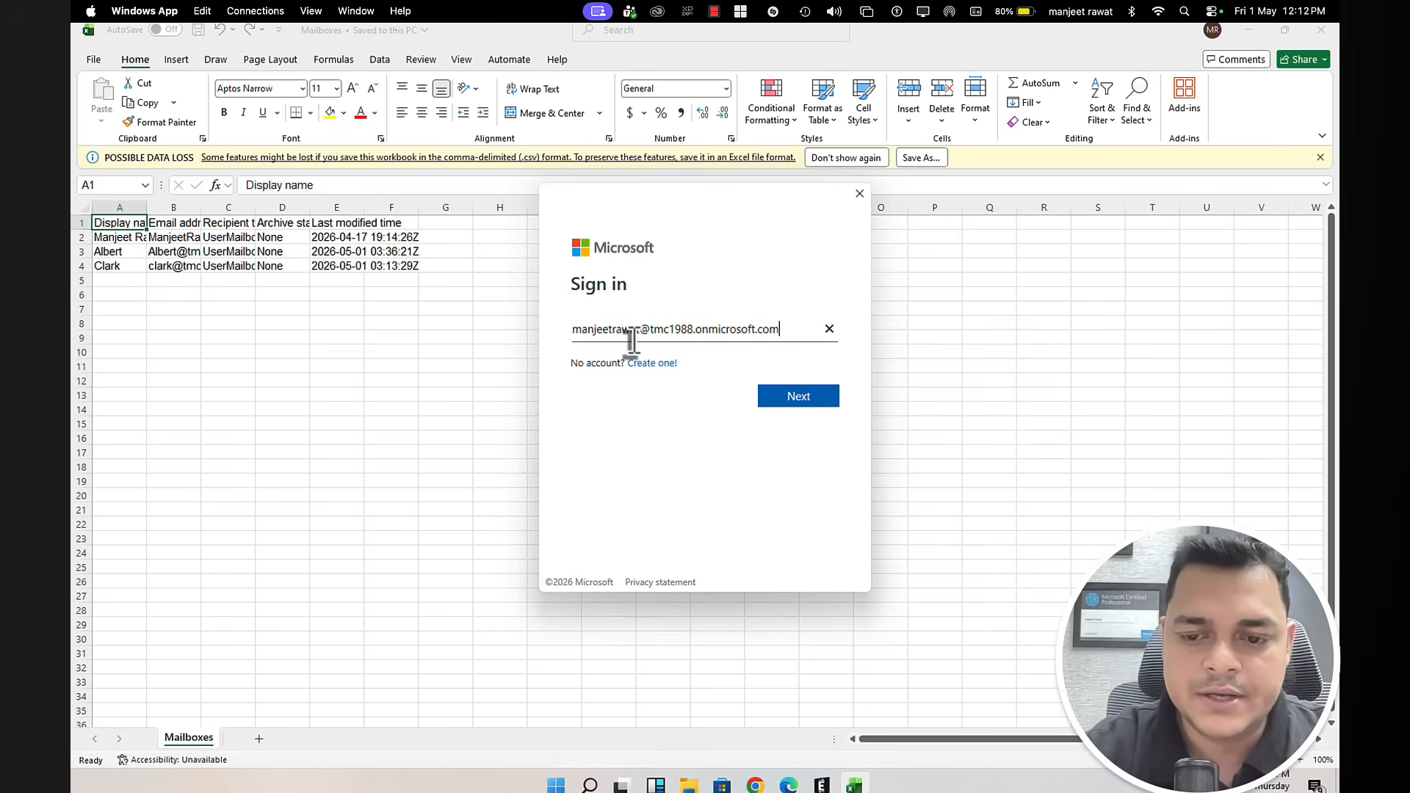
key("Return")
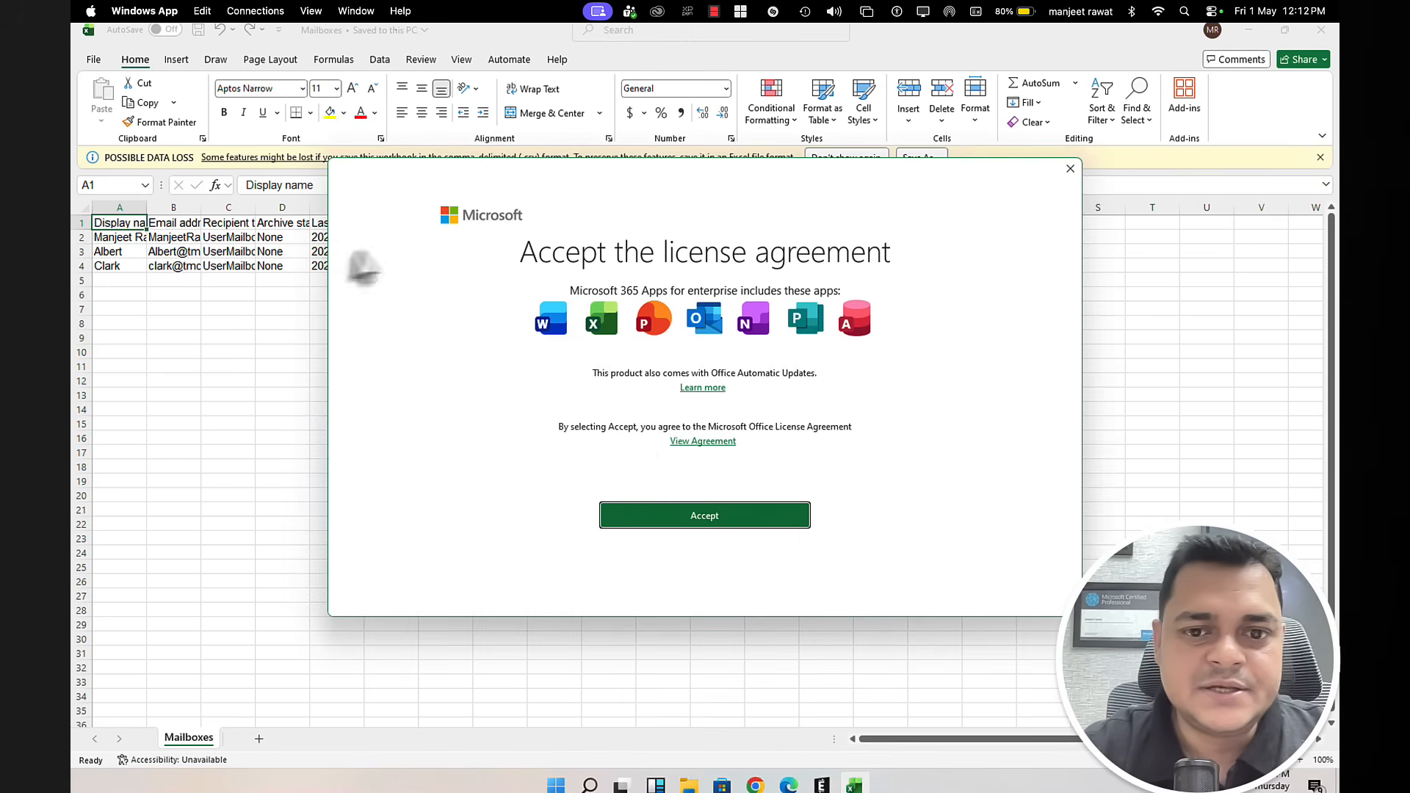
left_click(697, 520)
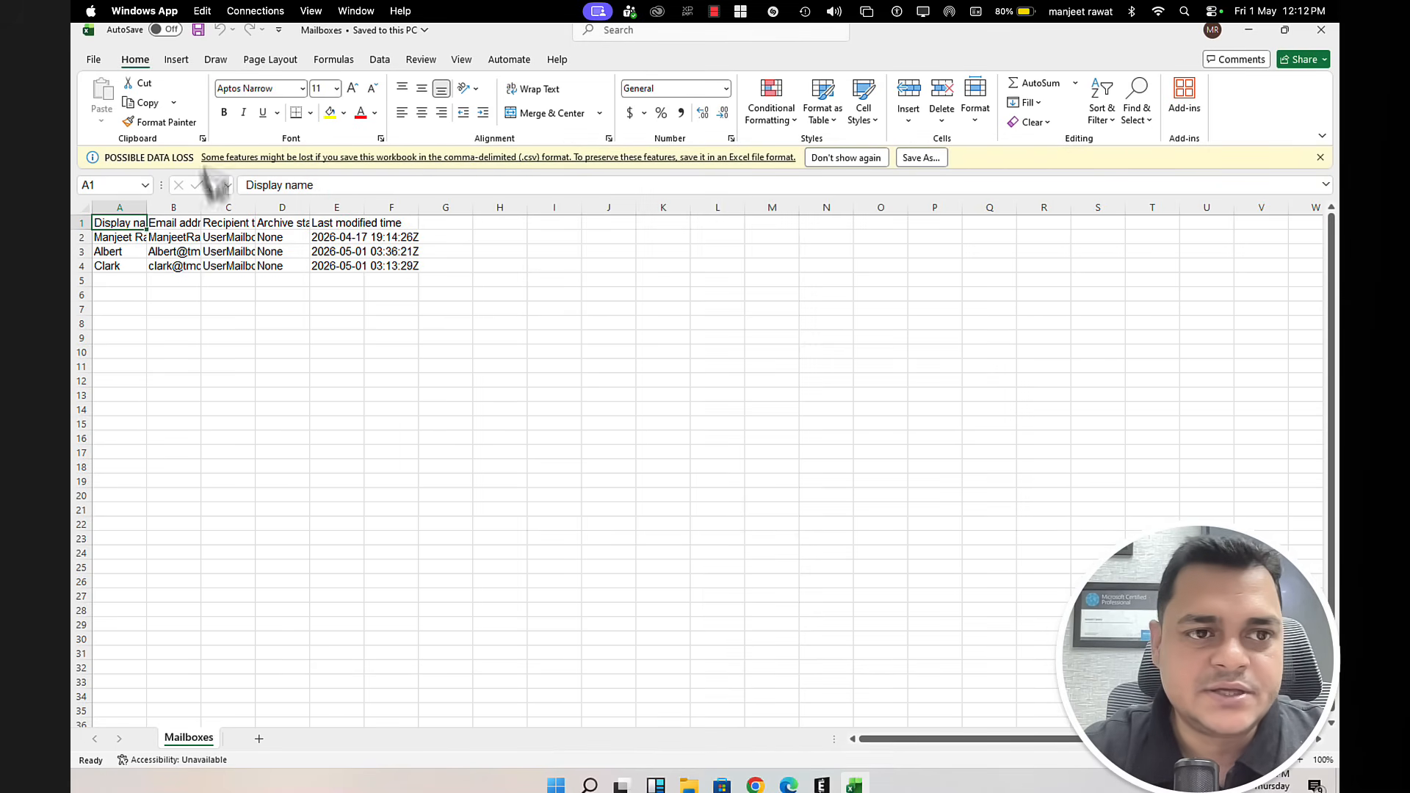
left_click(92, 59)
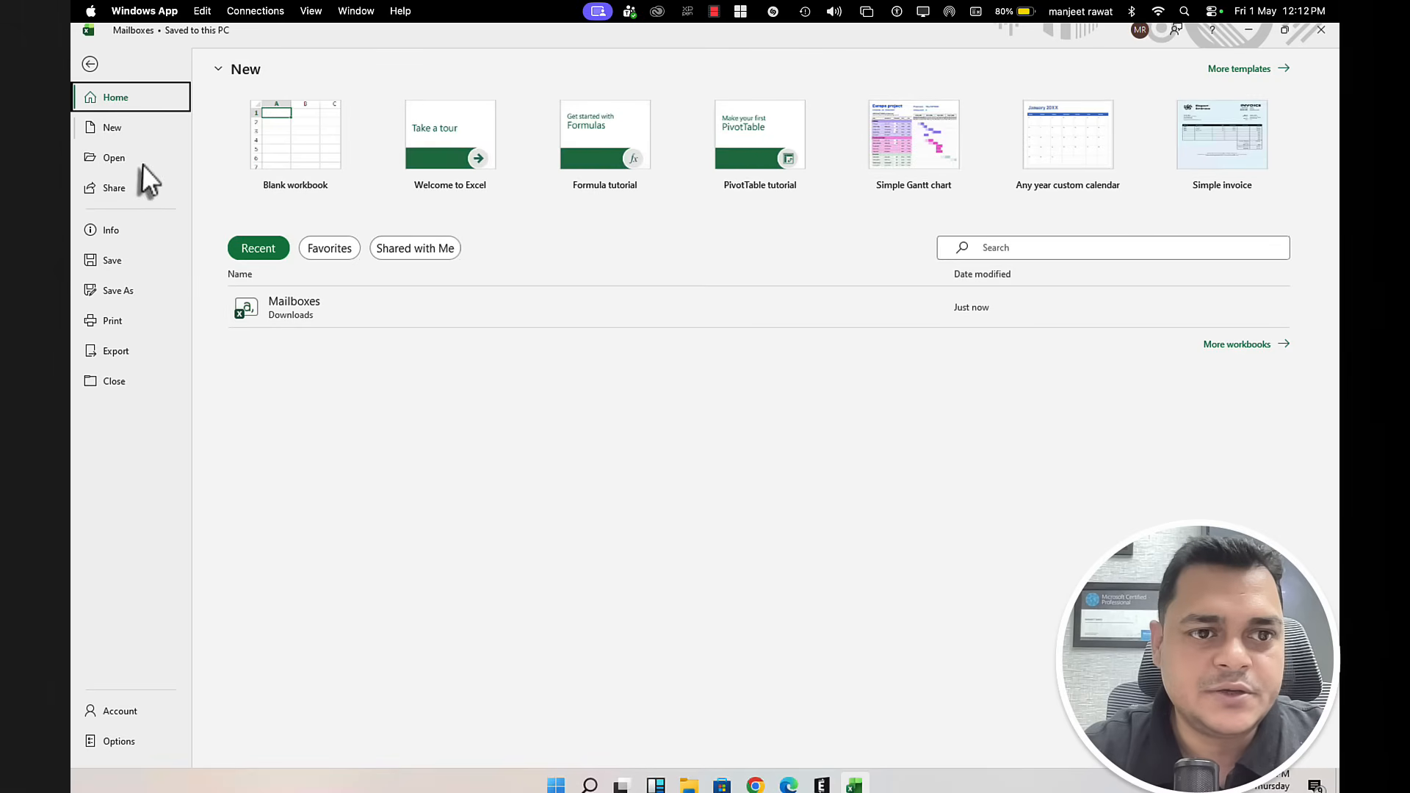
Step: Save the workbook as a CSV named 'Mailboxes Migration'
left_click(117, 292)
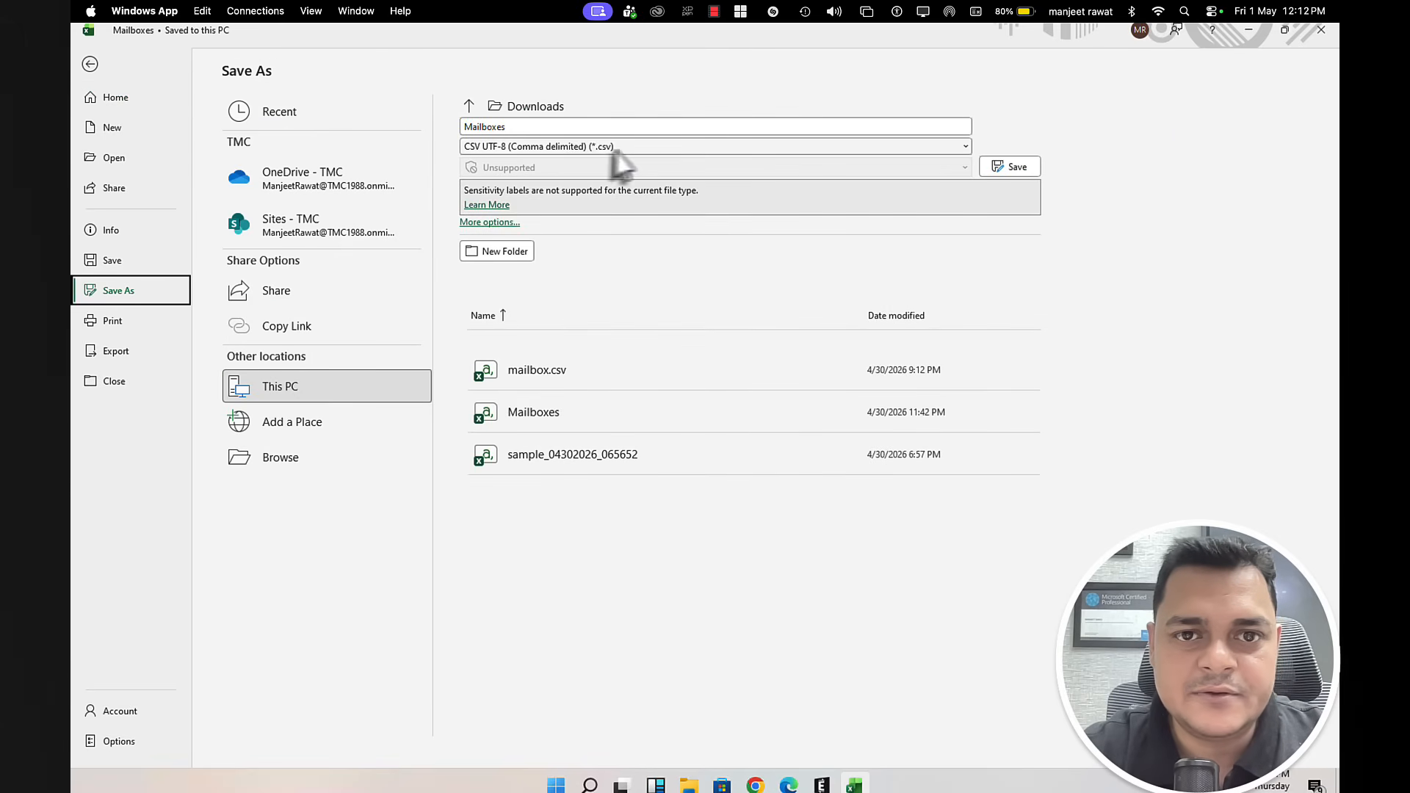
left_click(568, 129)
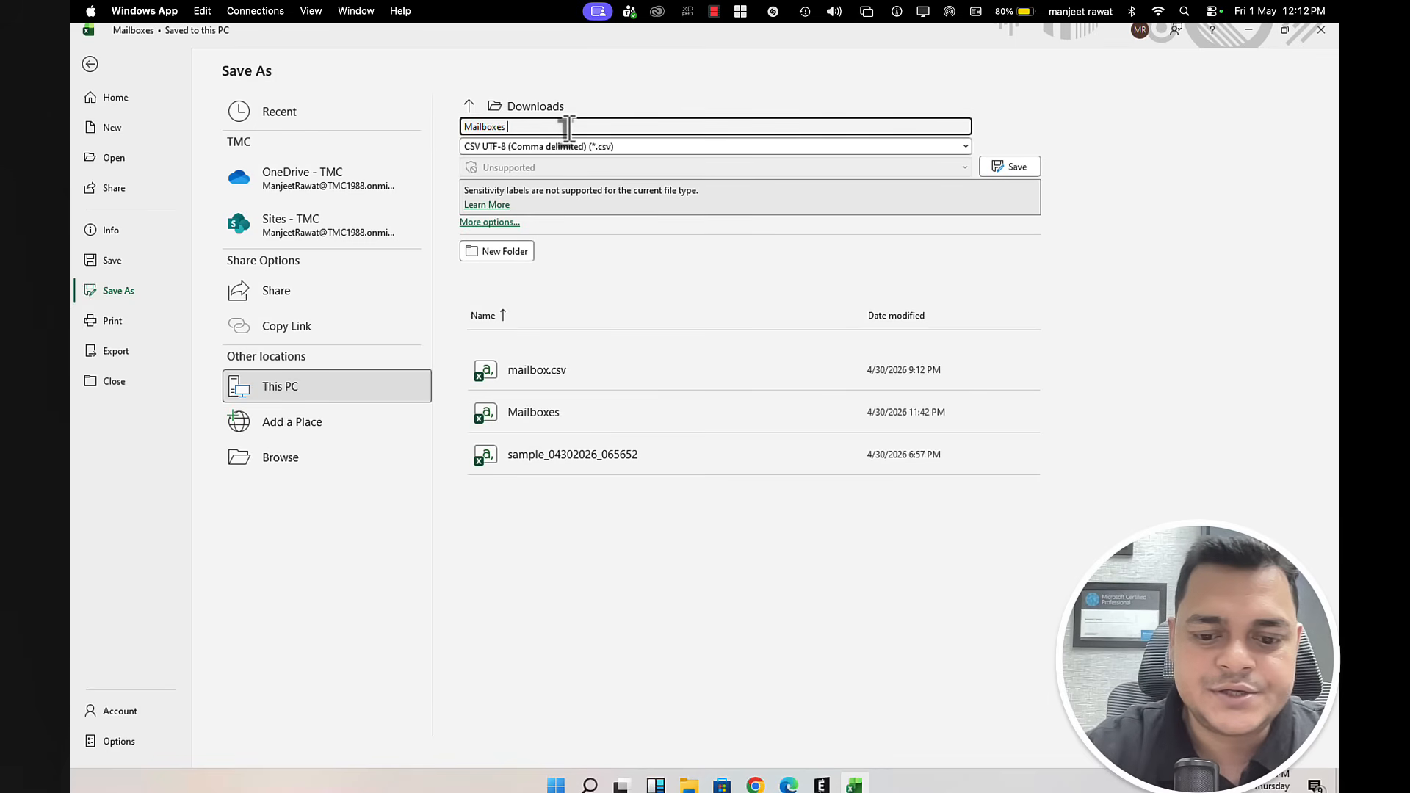
type("Migration")
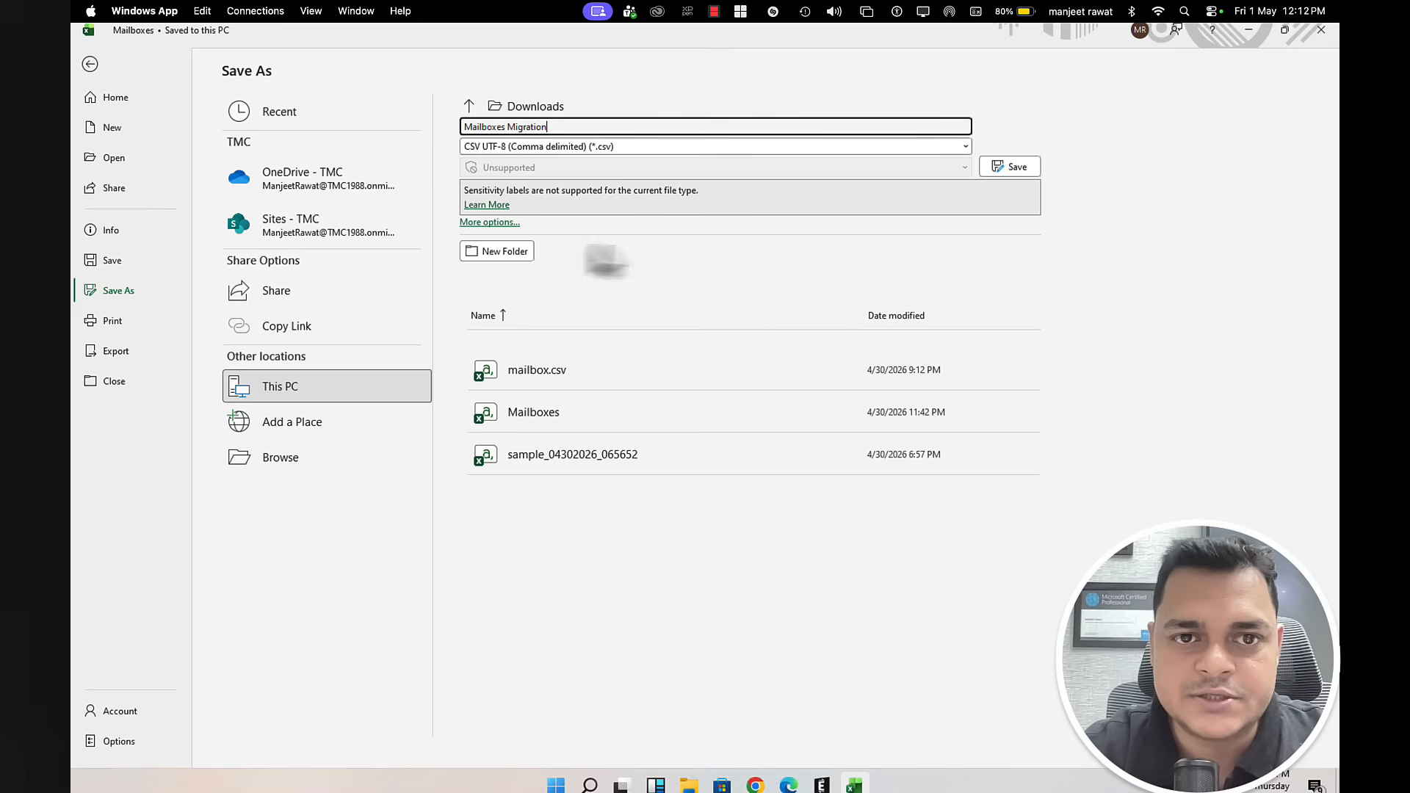
left_click(518, 257)
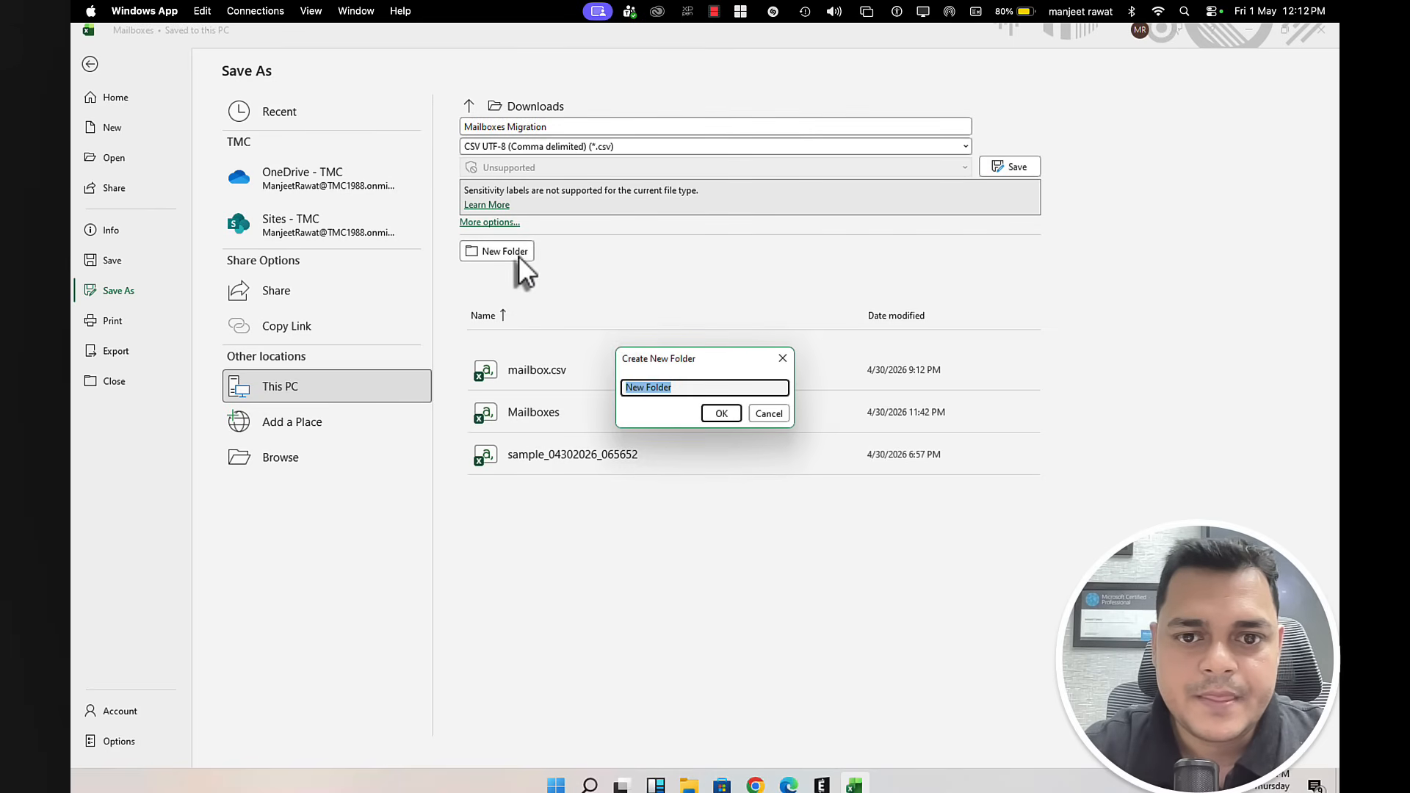
left_click(764, 411)
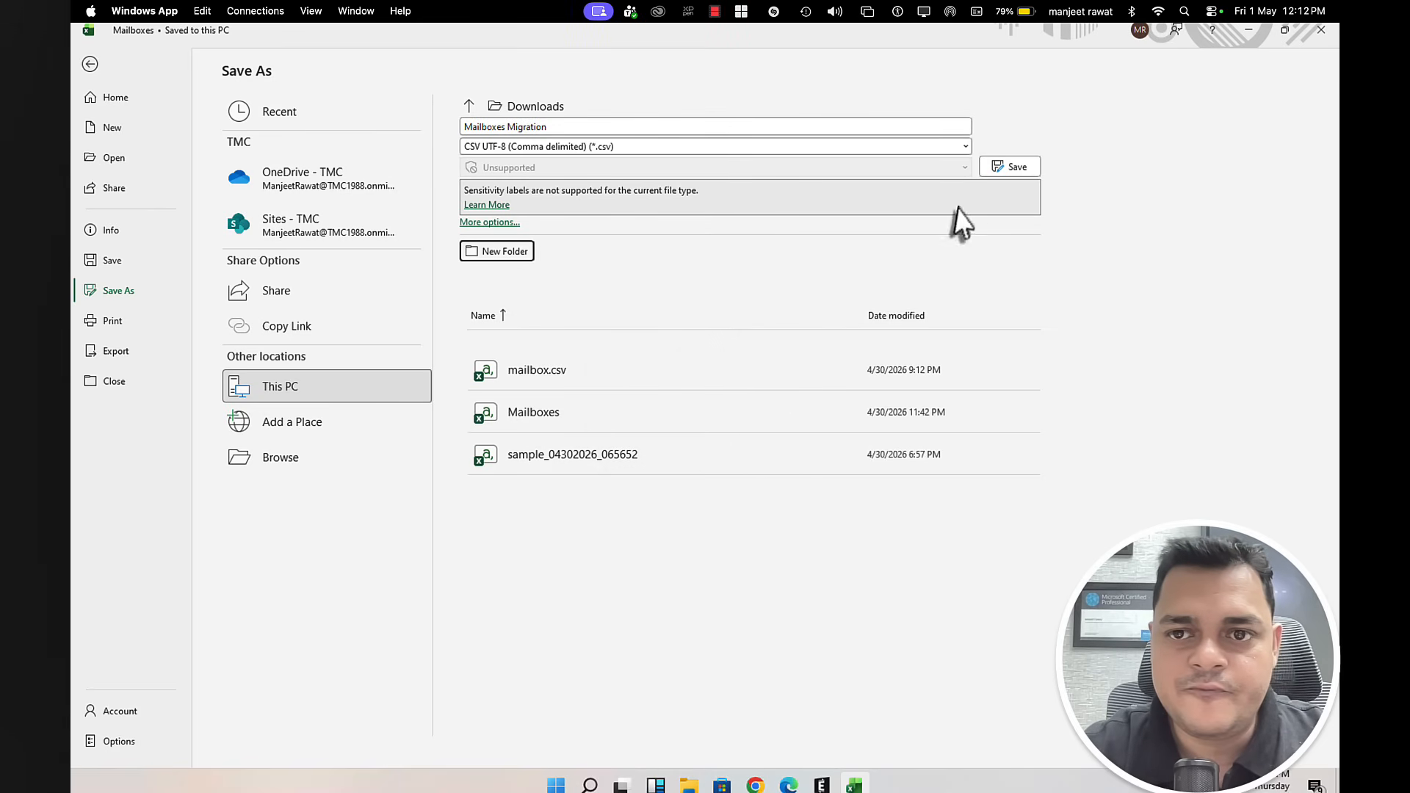
left_click(1010, 167)
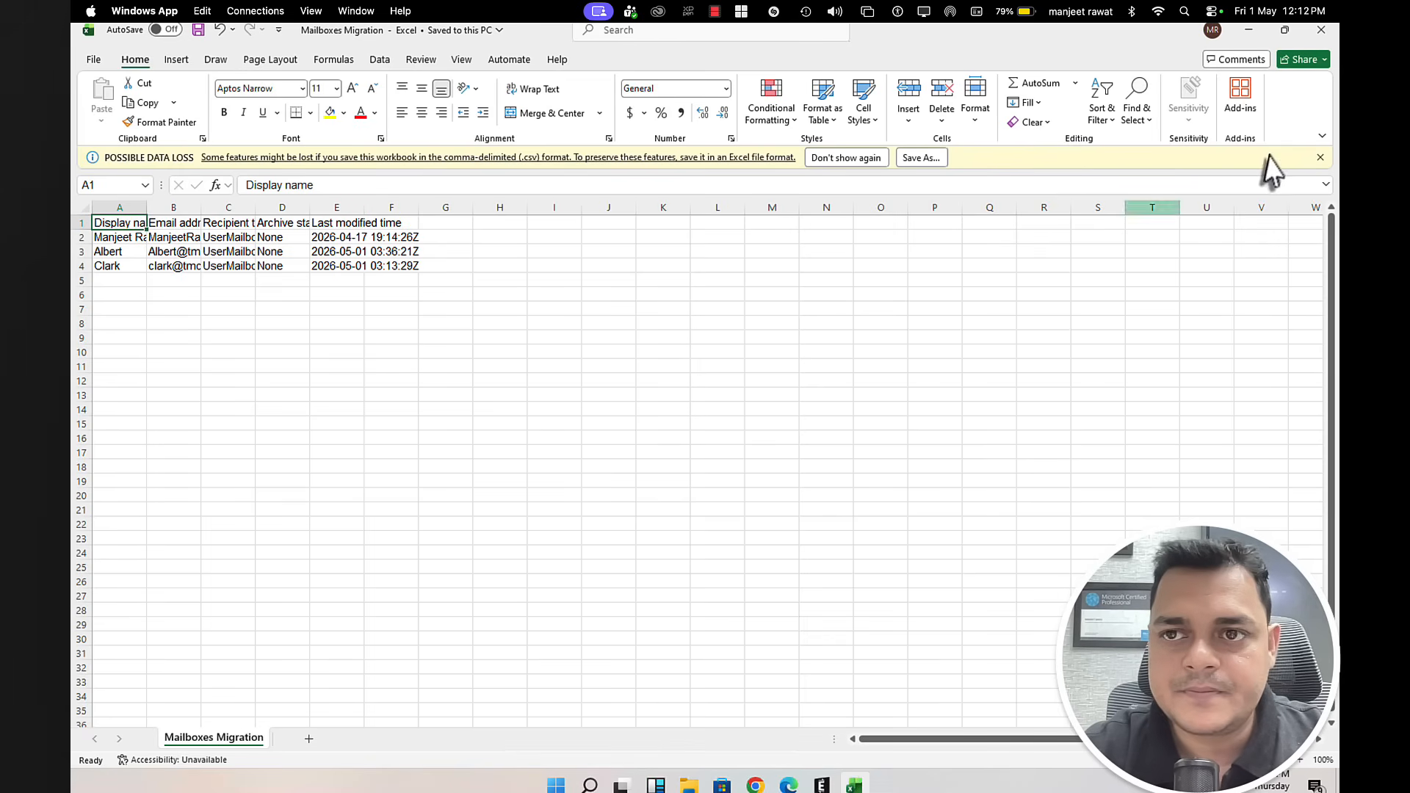
Step: Save another copy to Documents, then minimize Excel to show the Downloads folder
left_click(921, 158)
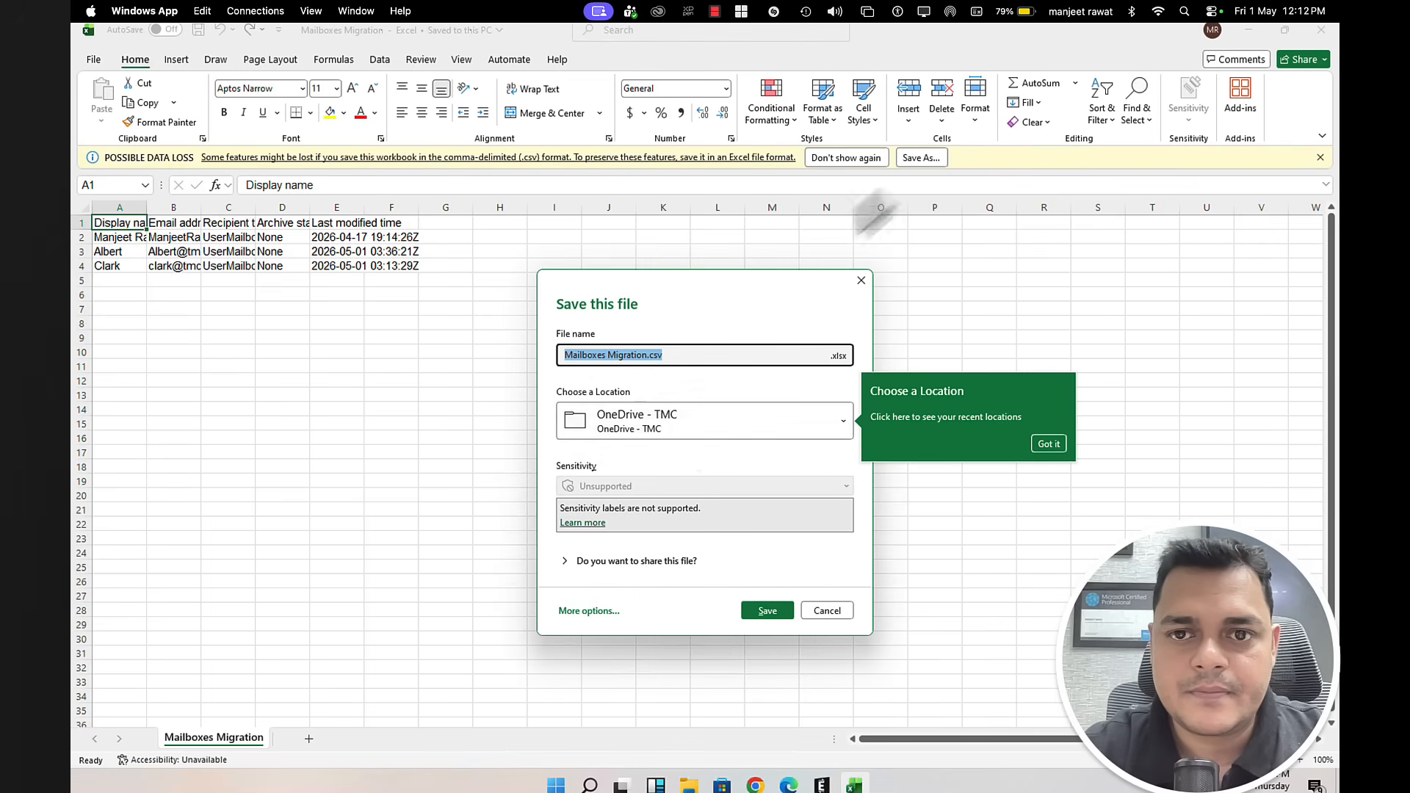
left_click(656, 433)
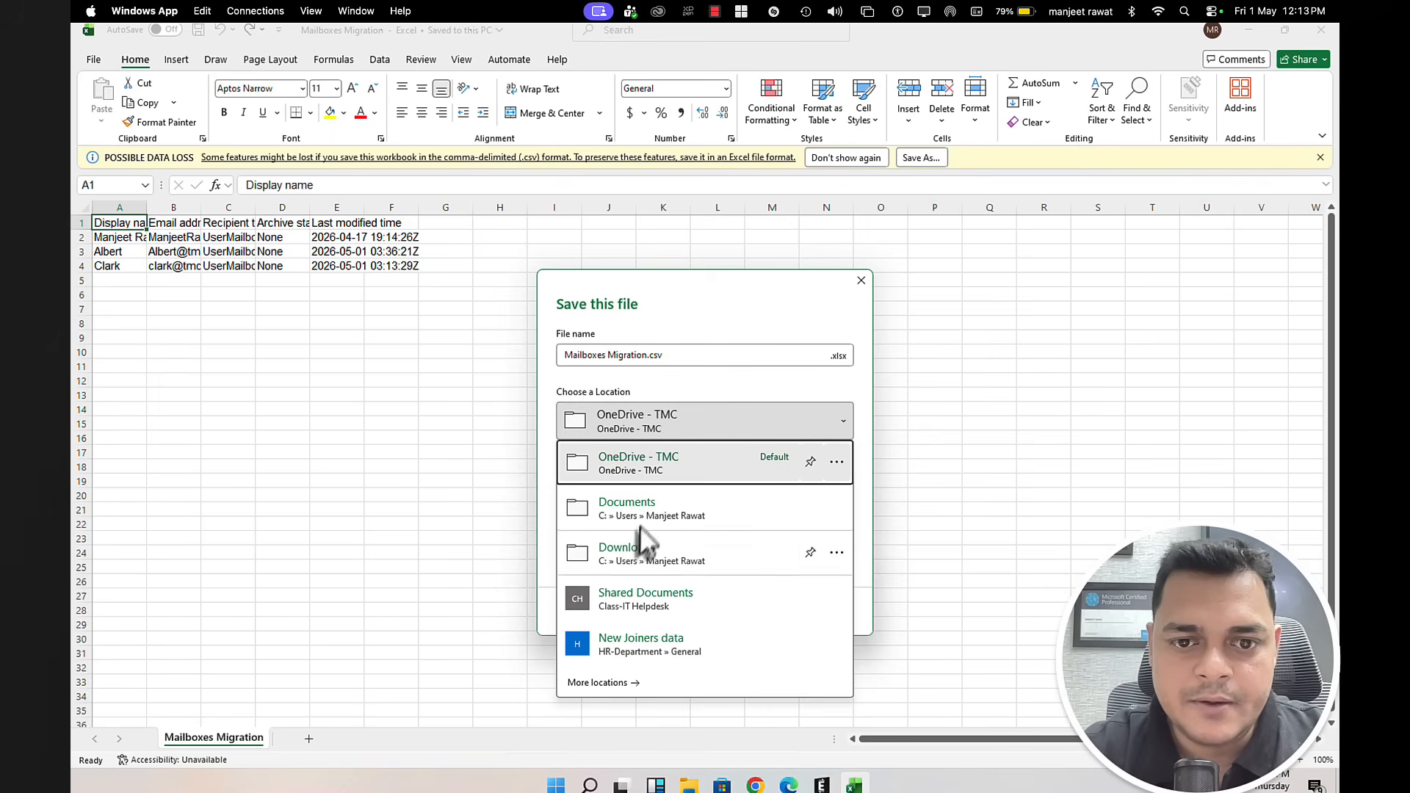
left_click(645, 514)
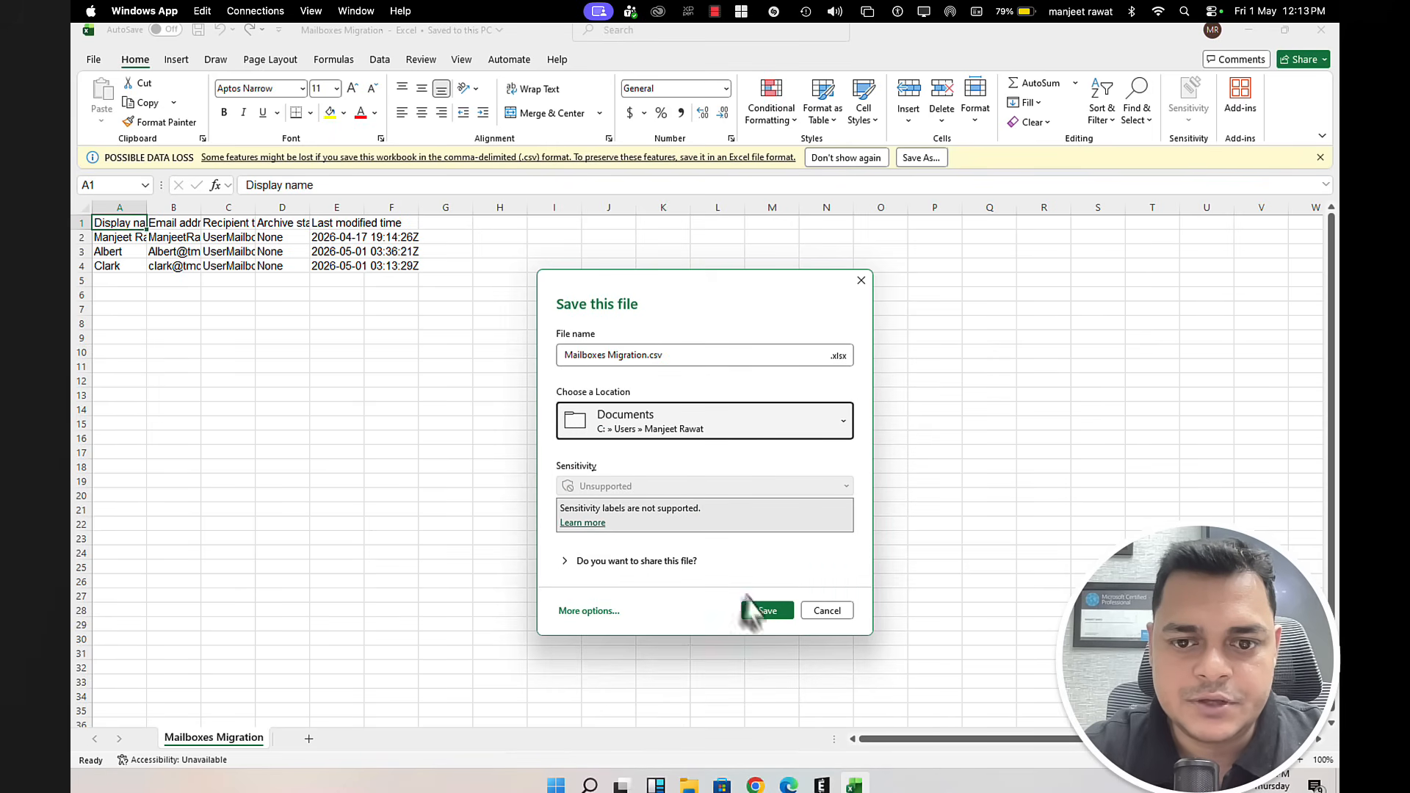
left_click(771, 614)
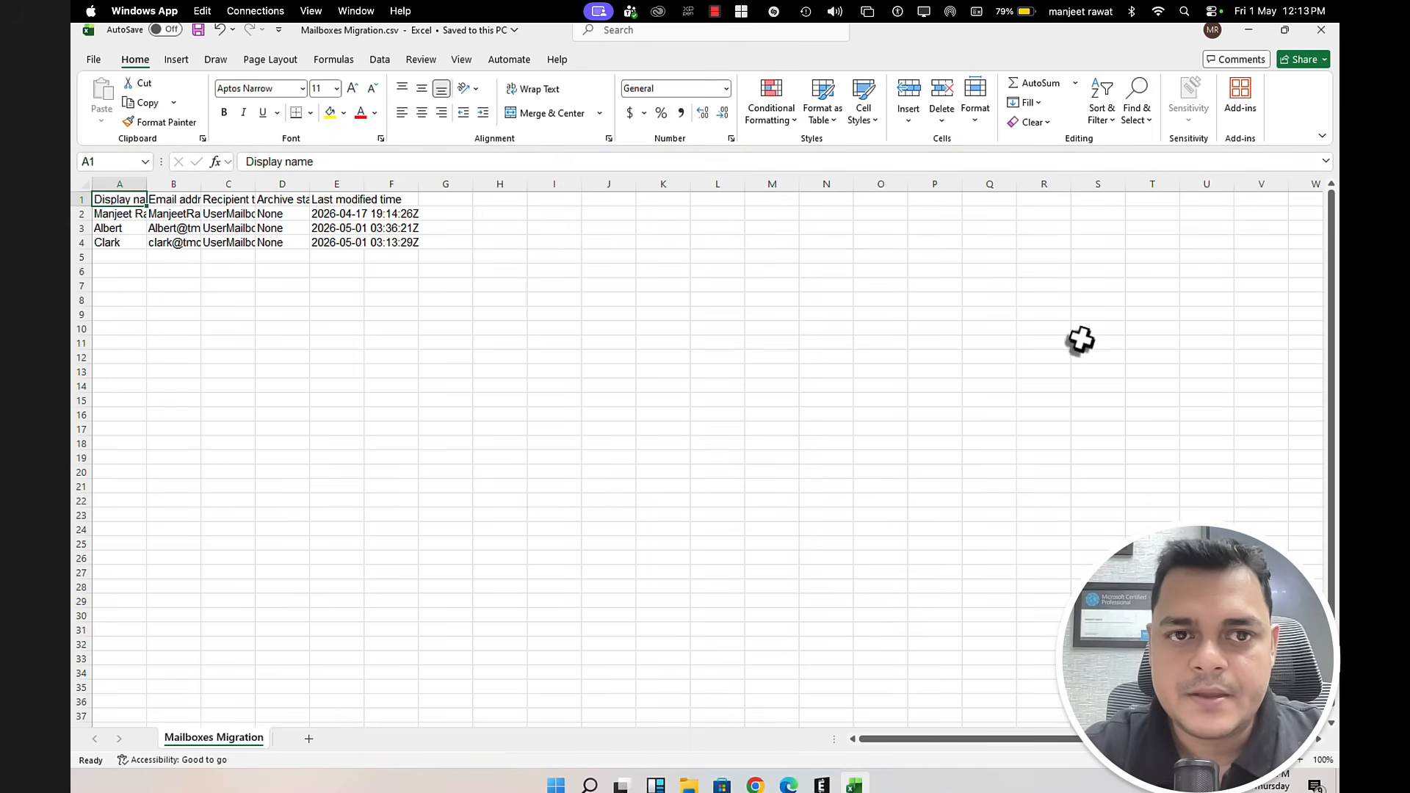
left_click(1251, 33)
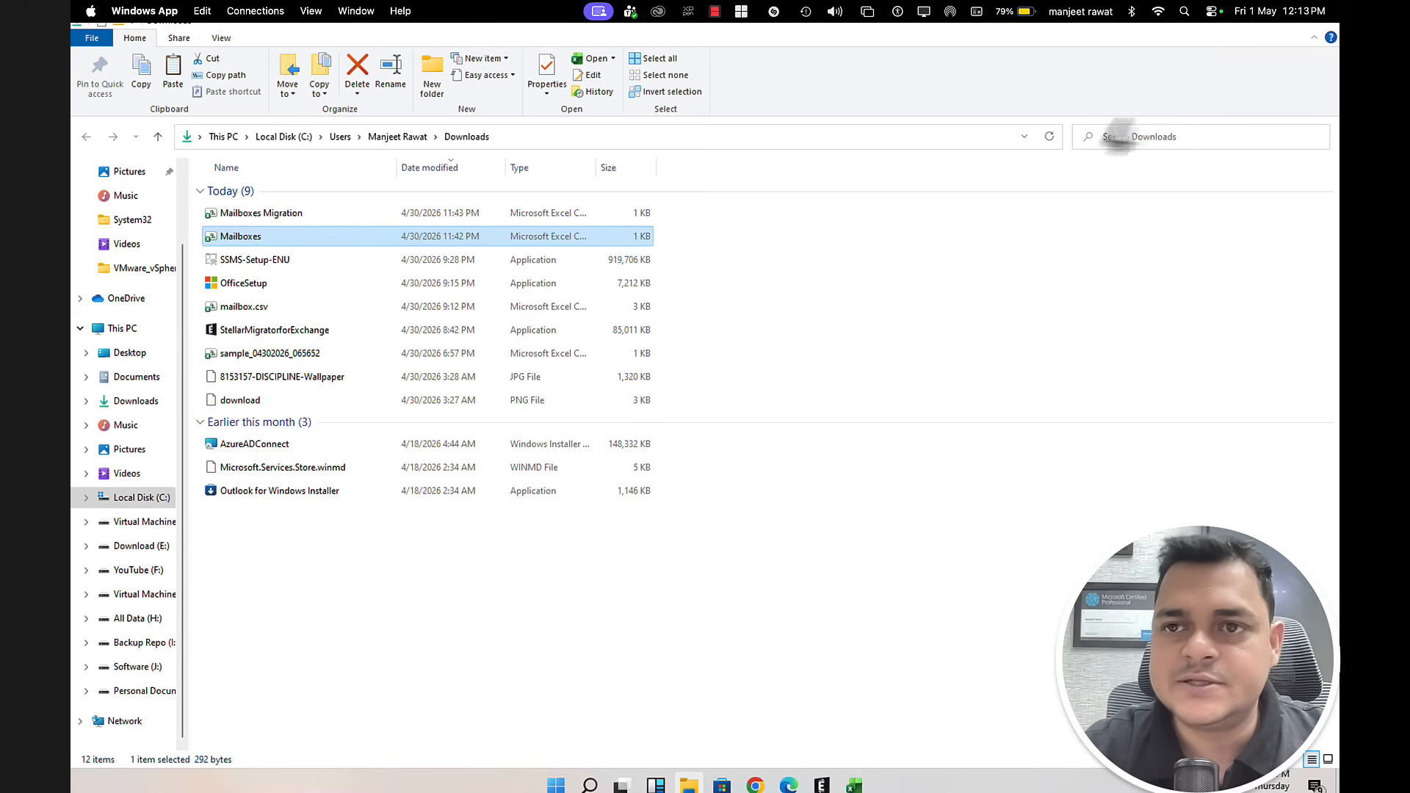
Step: Load target mailboxes from the Mailboxes Migration CSV, then go to Map mailboxes, where all three are auto-mapped
left_click(826, 784)
left_click(617, 536)
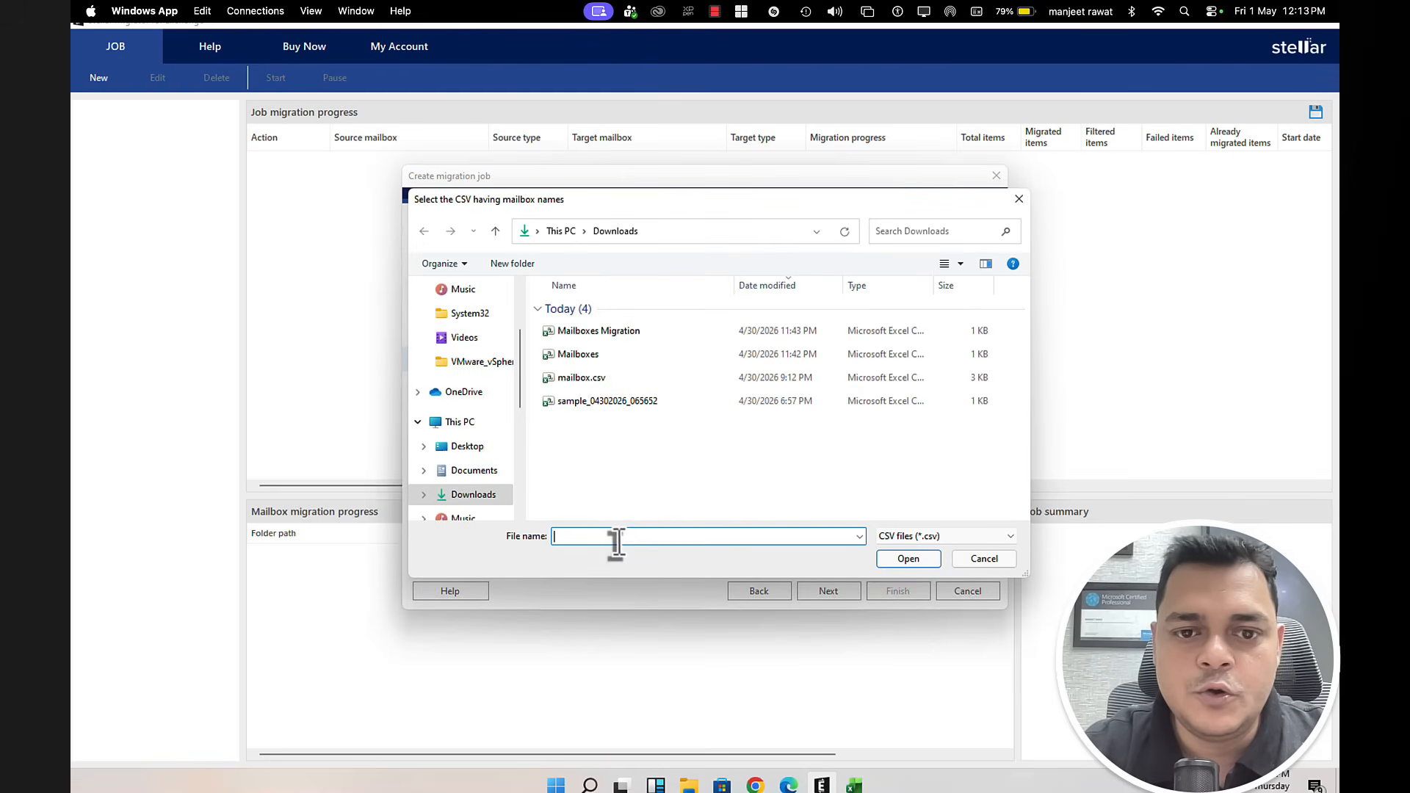
double_click(624, 335)
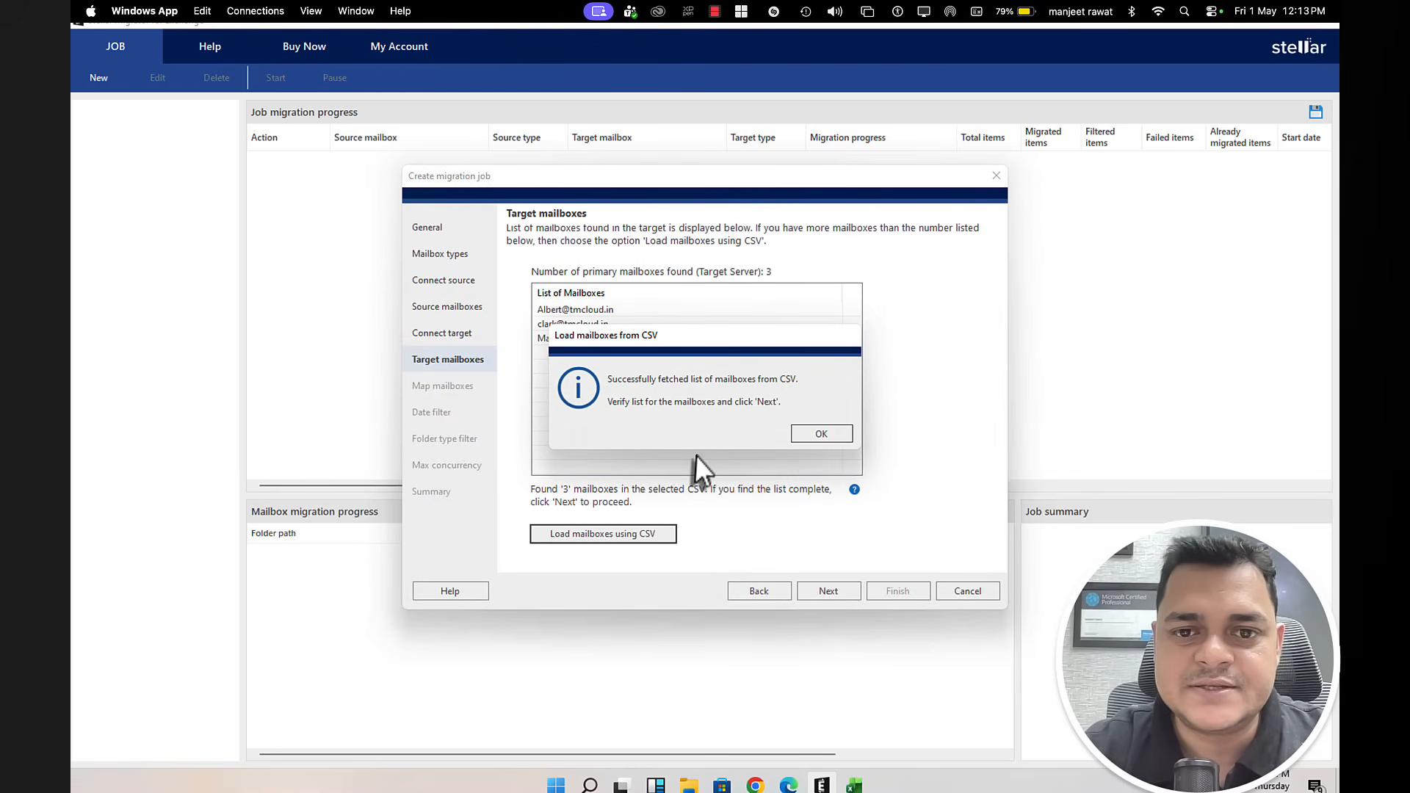
left_click(820, 434)
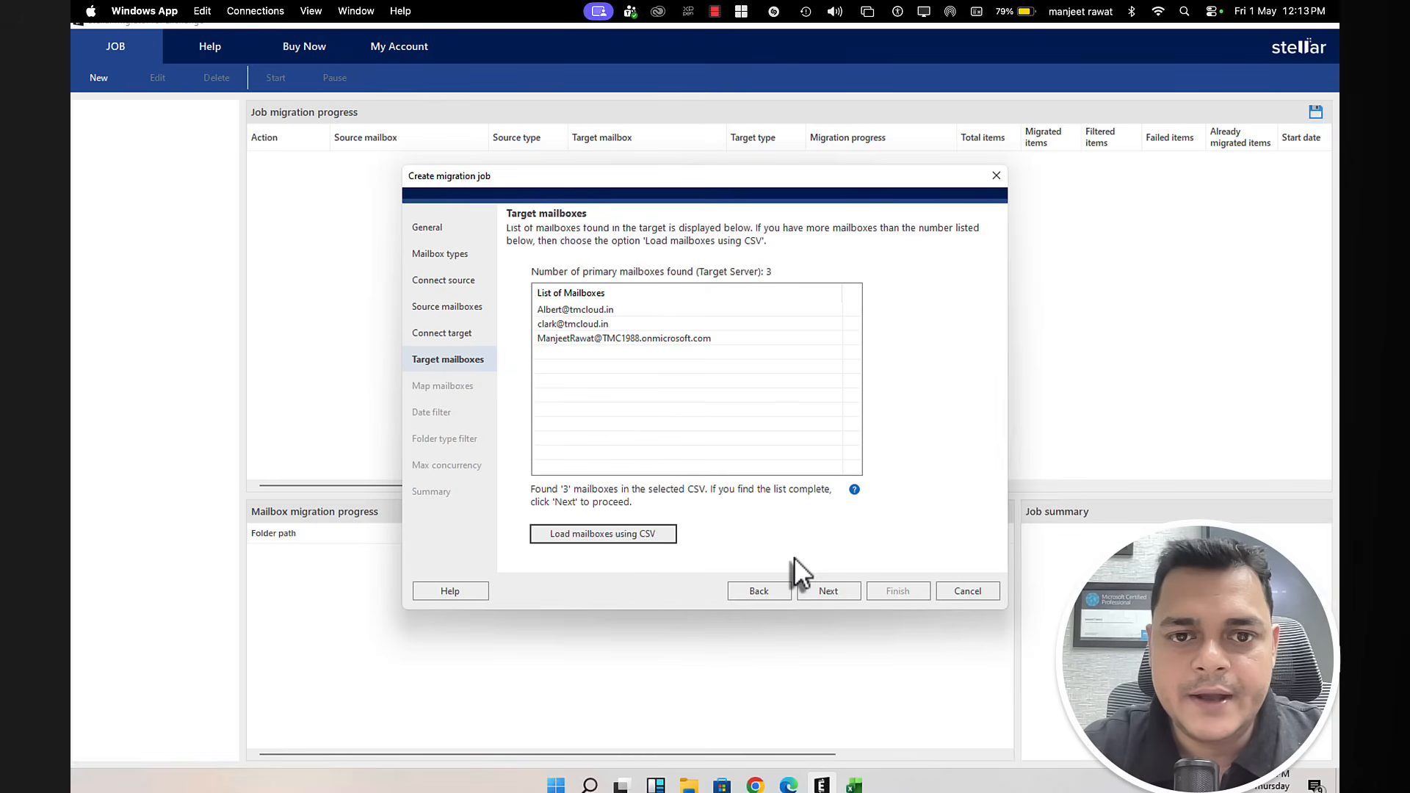
left_click(828, 591)
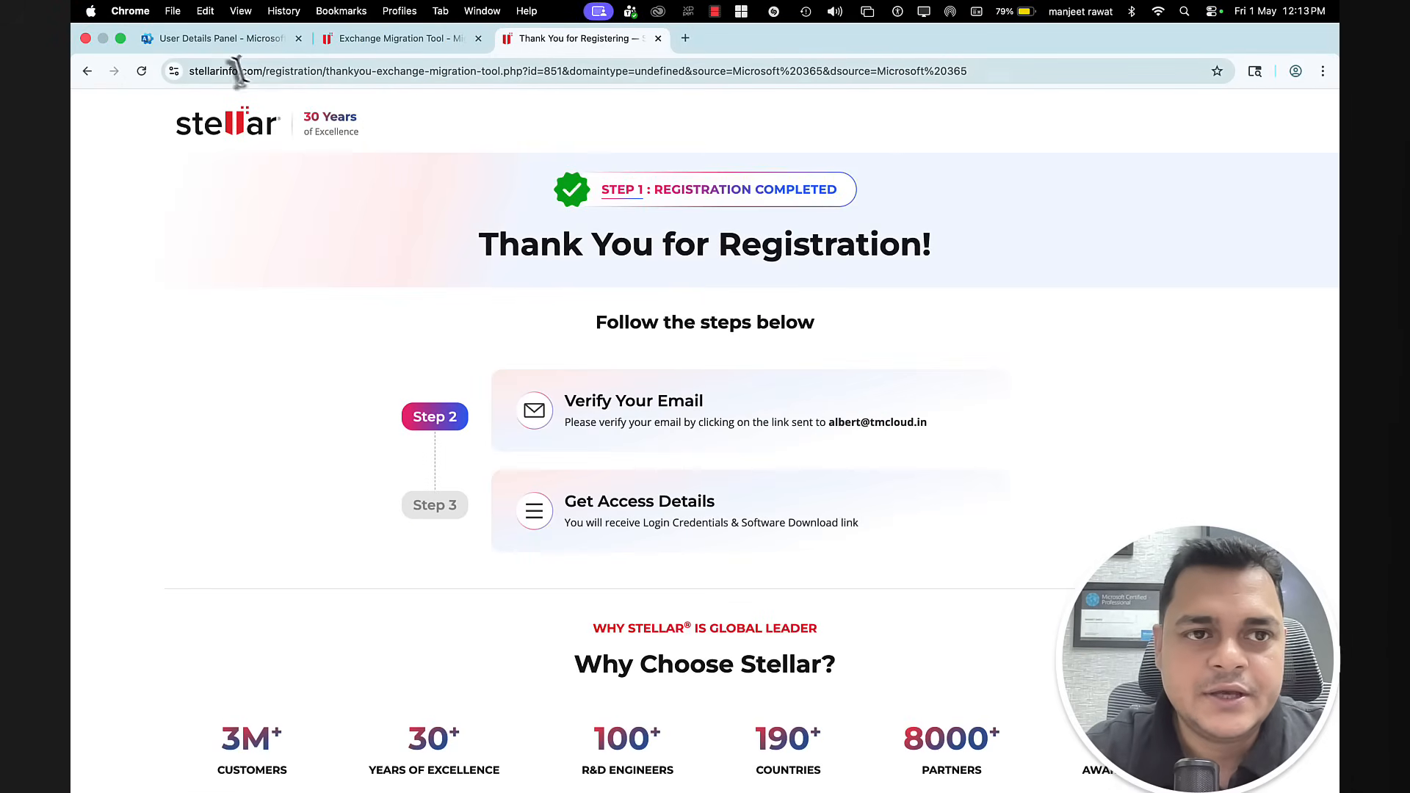
left_click(226, 40)
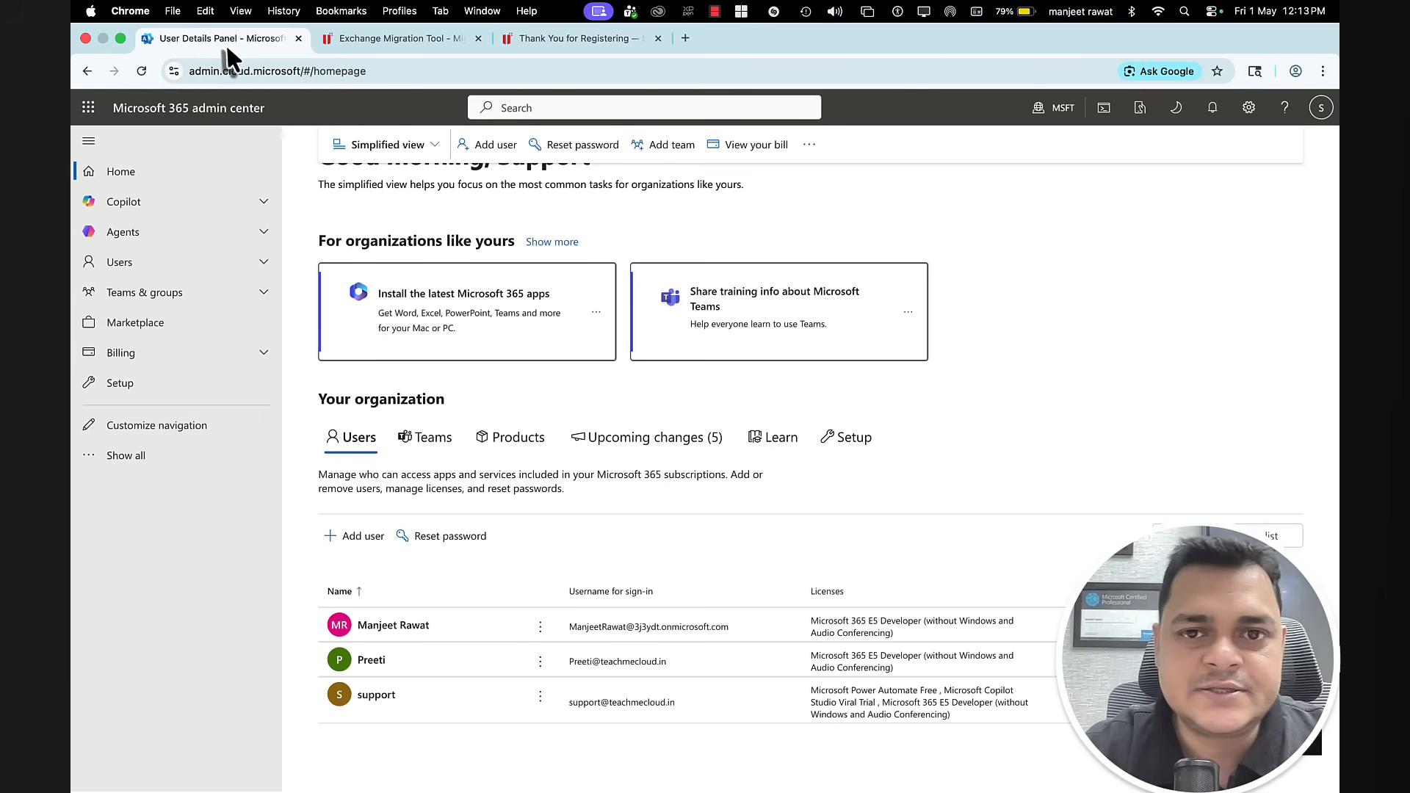
Step: Check the signed-in admin account in the admin center, then return to the Stellar wizard
left_click(1319, 110)
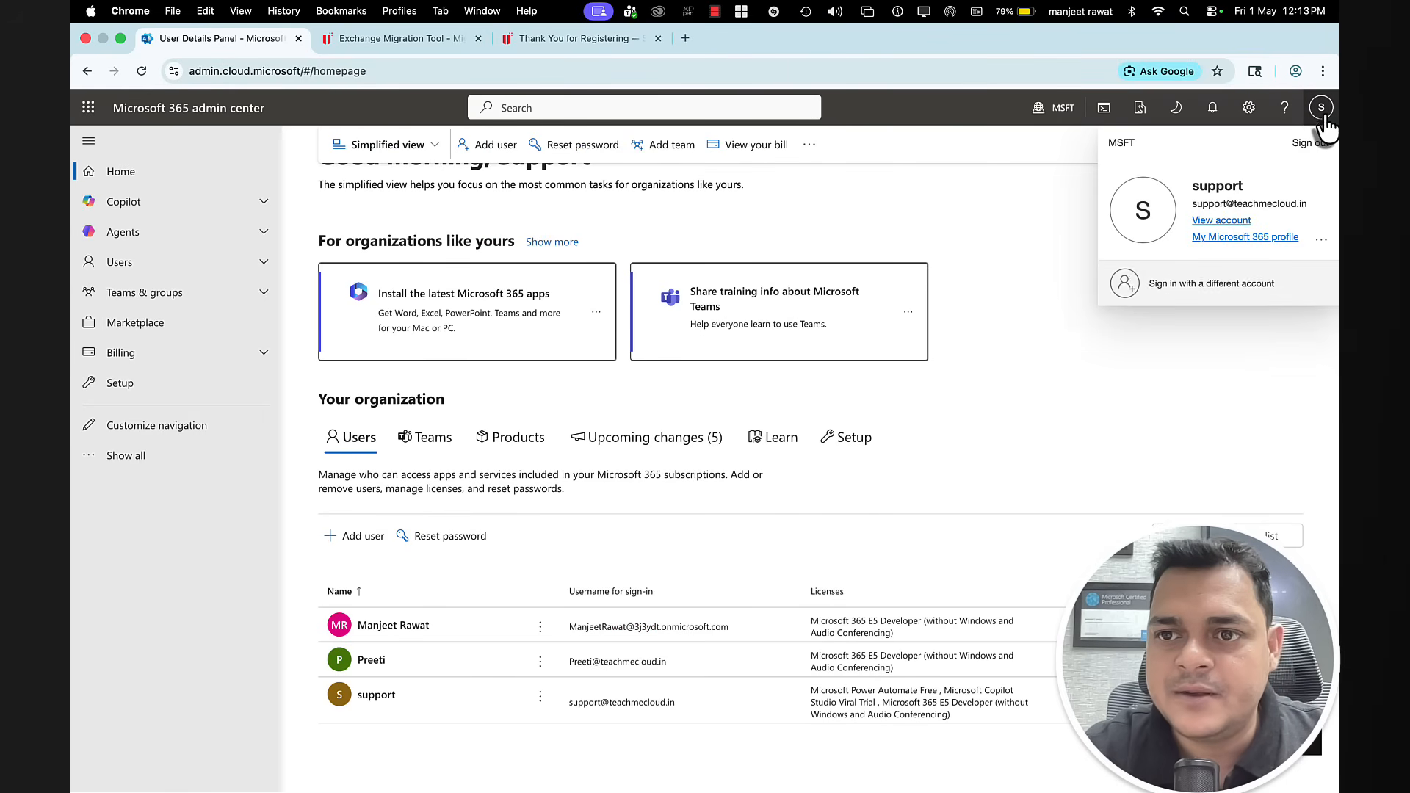
left_click(1002, 229)
key("ctrl+Right")
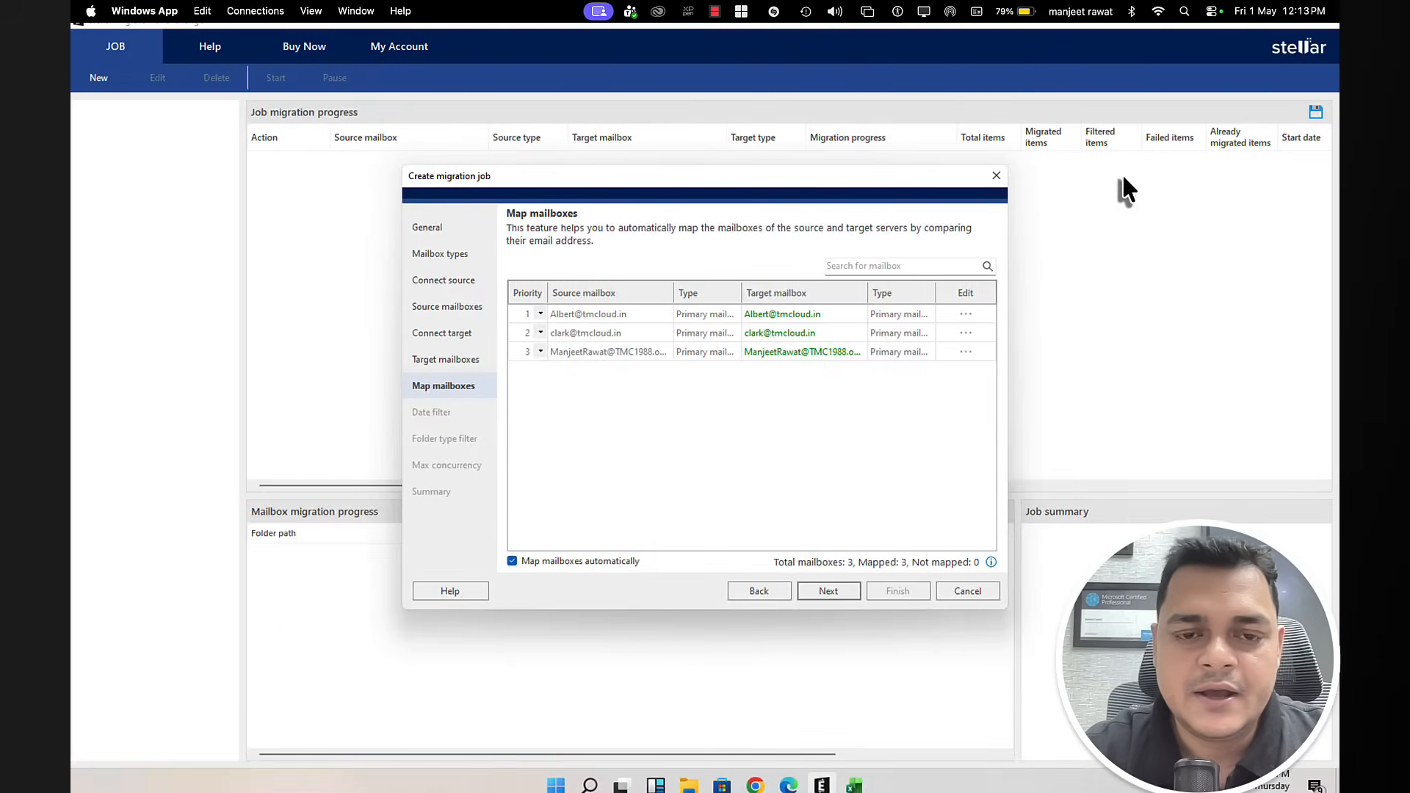
key("ctrl+Left")
key("ctrl+Right")
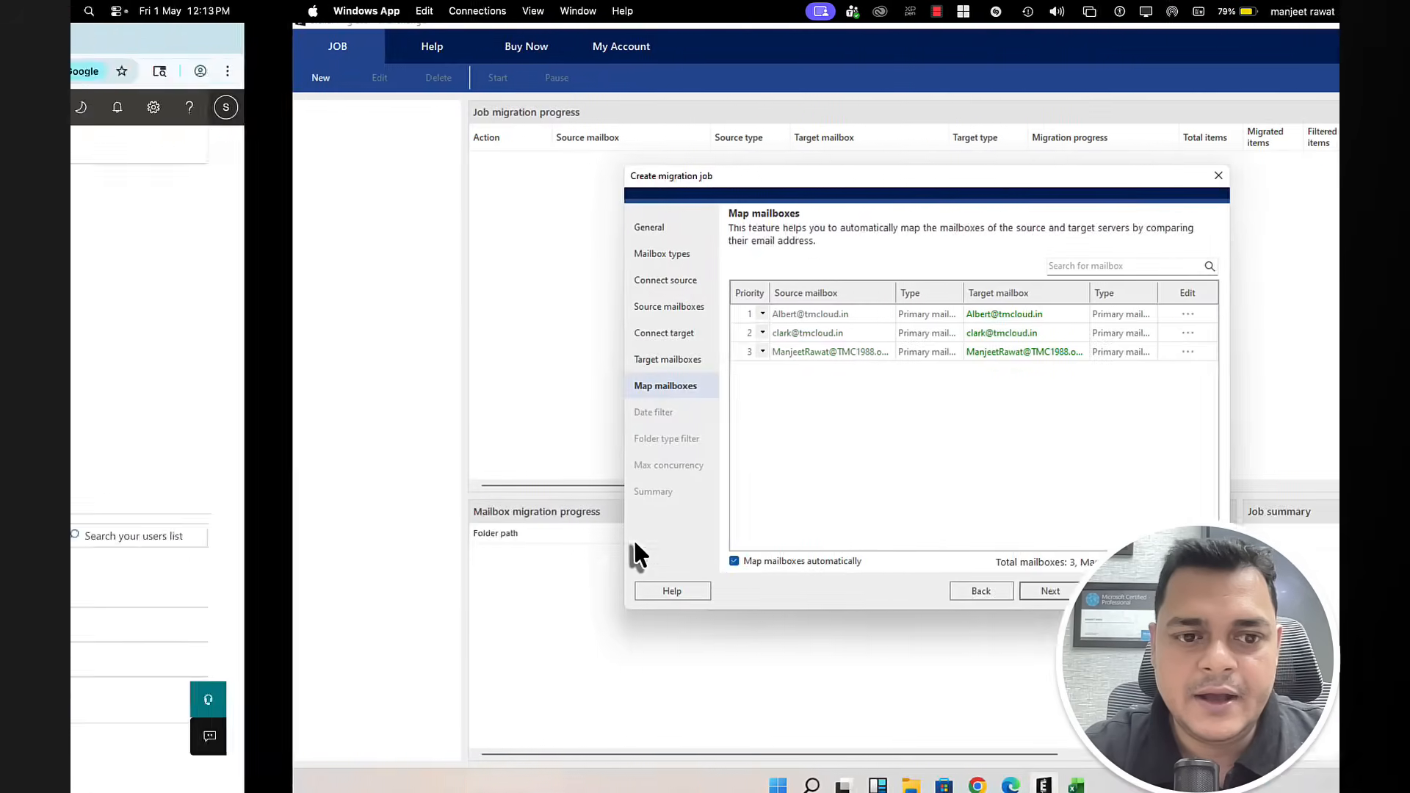
key("ctrl+Left")
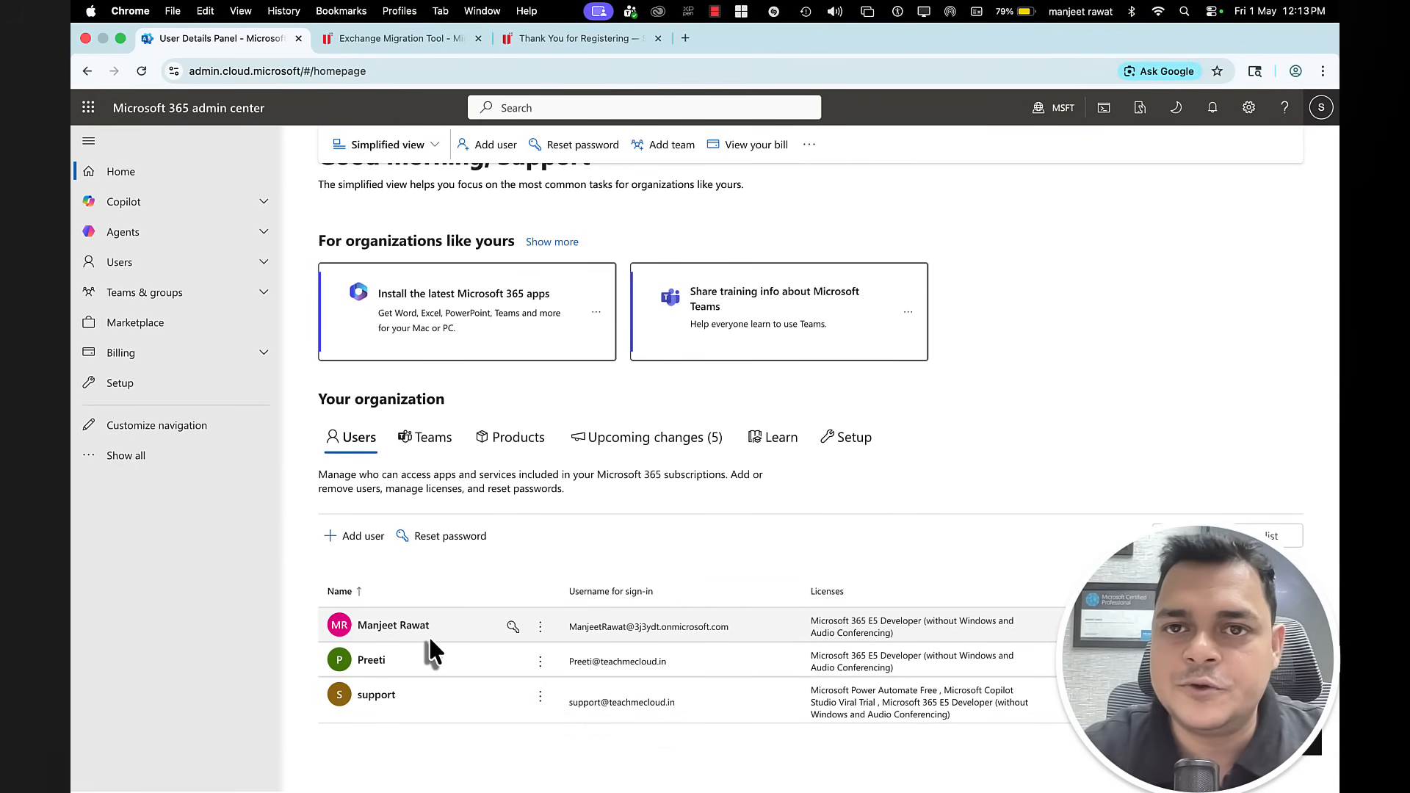
key("ctrl+Right")
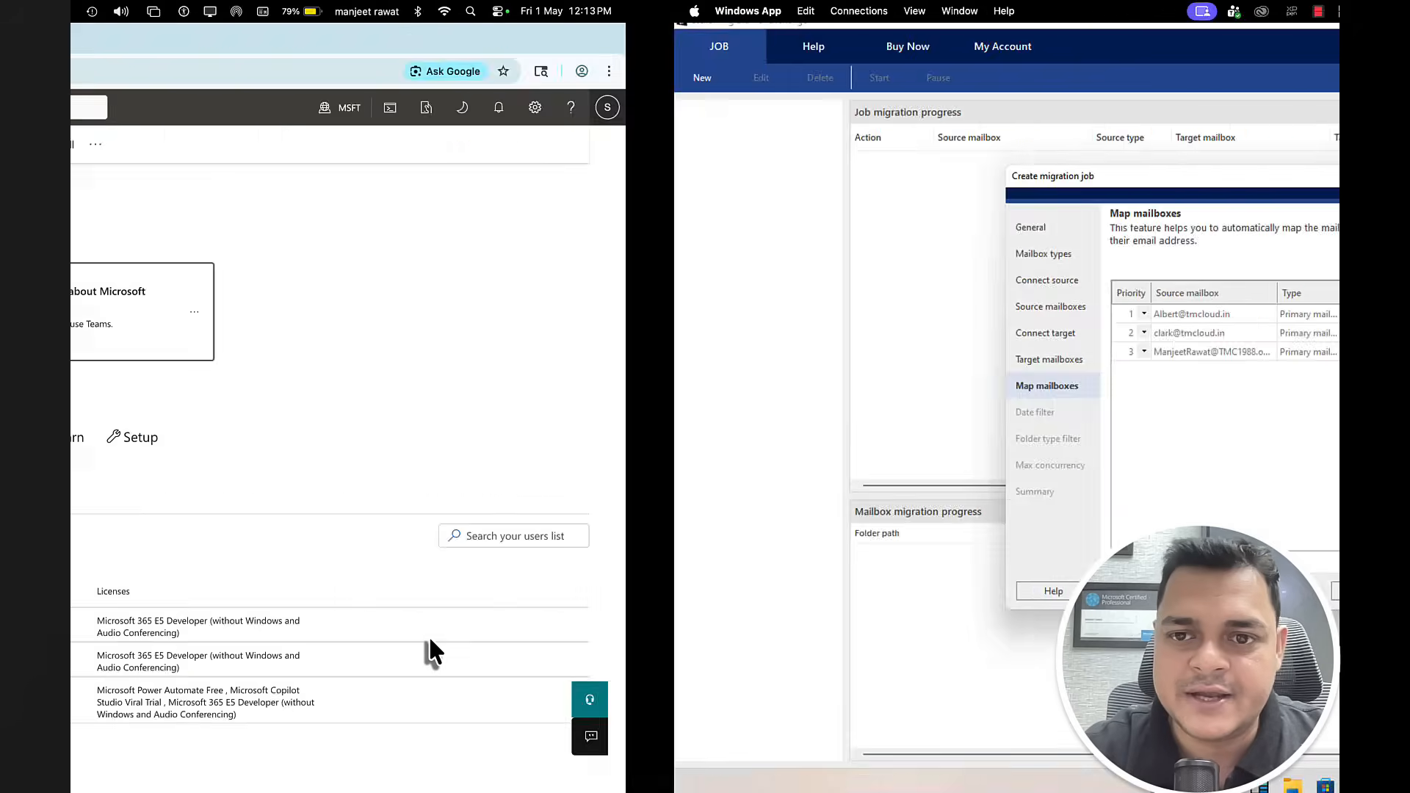
Step: Keep 'Migrate all items' on the Date filter page and reach Folder type filter, all types ticked
left_click(826, 594)
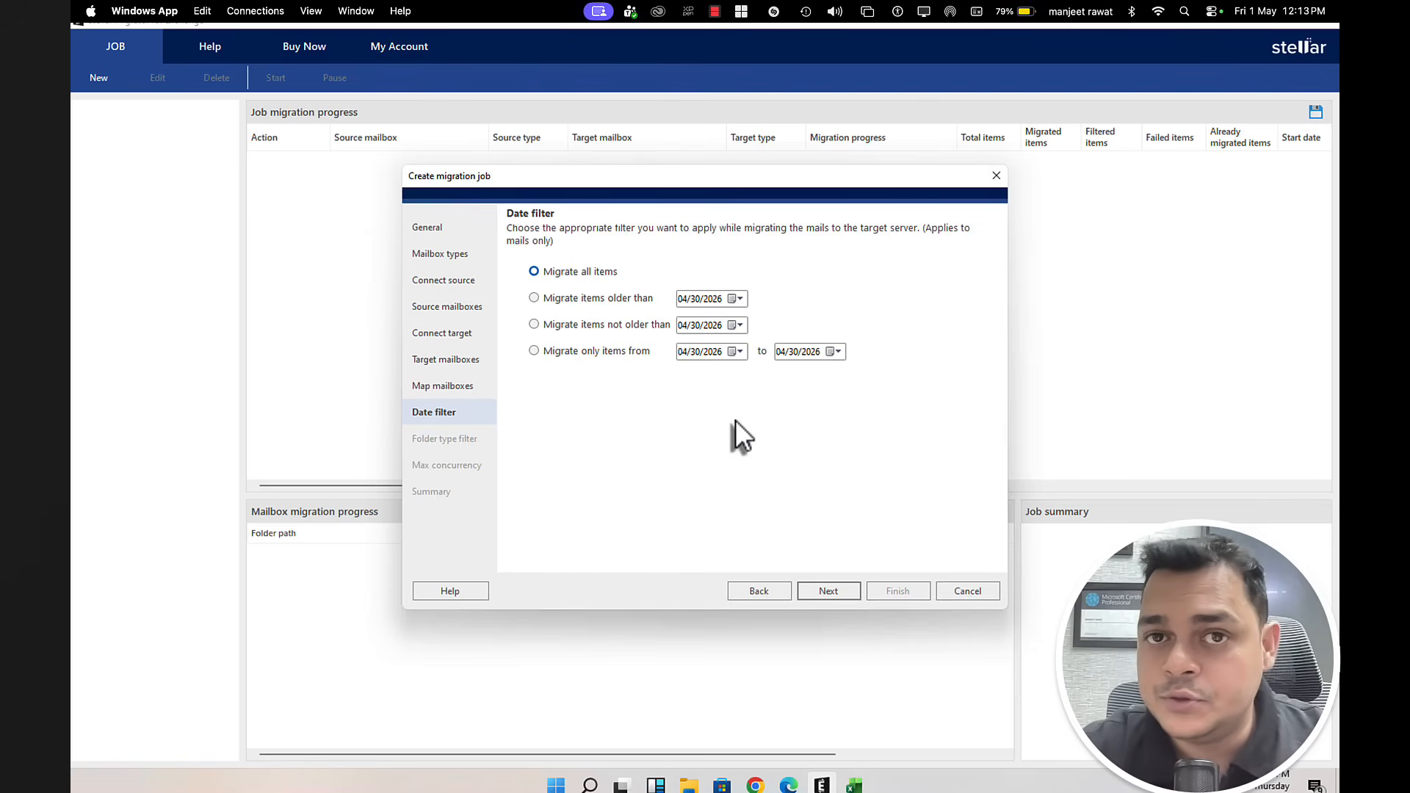
left_click(736, 352)
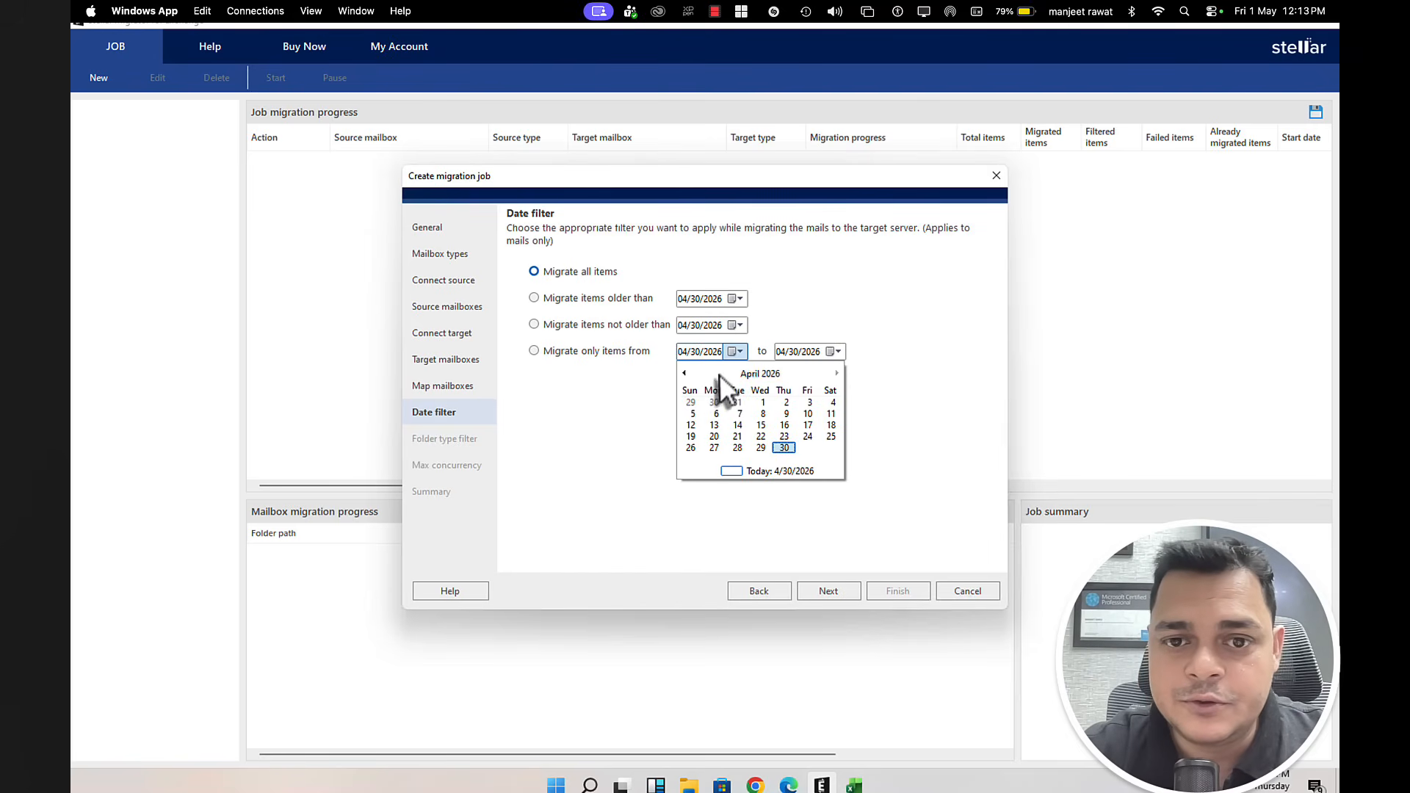
left_click(684, 373)
left_click(696, 412)
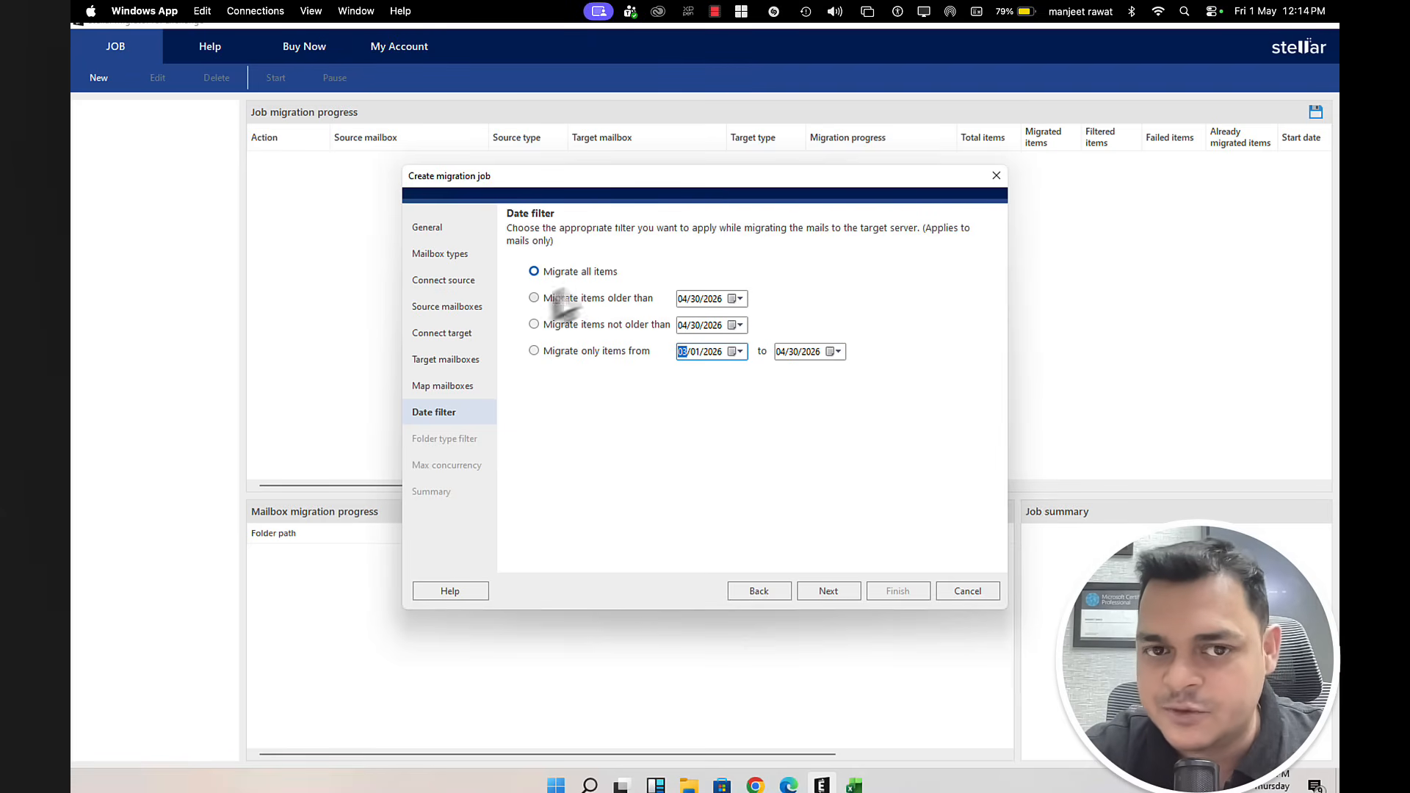
left_click(830, 593)
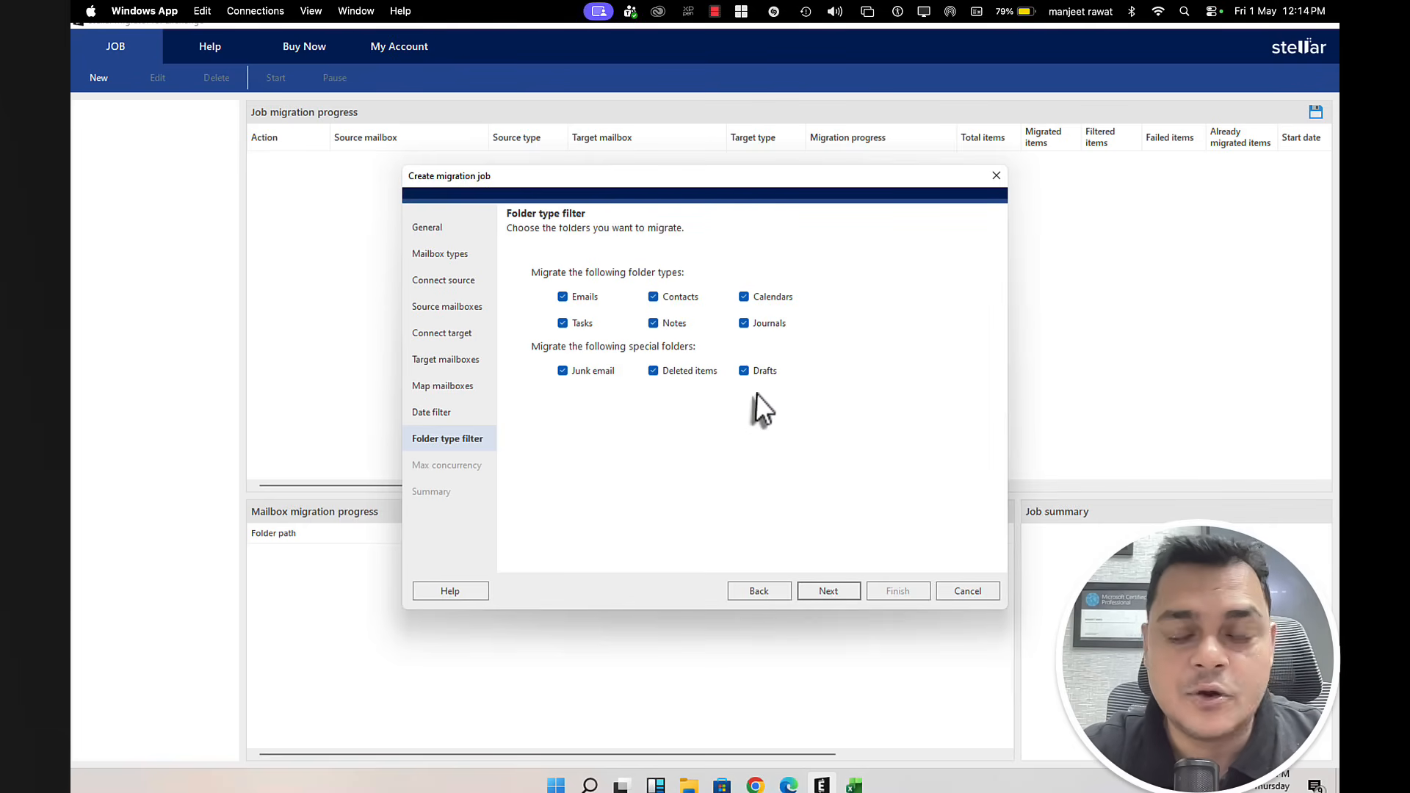
Step: Set maximum concurrency to 2 mailboxes, then finish and confirm creating the Demo-Migration job
left_click(834, 588)
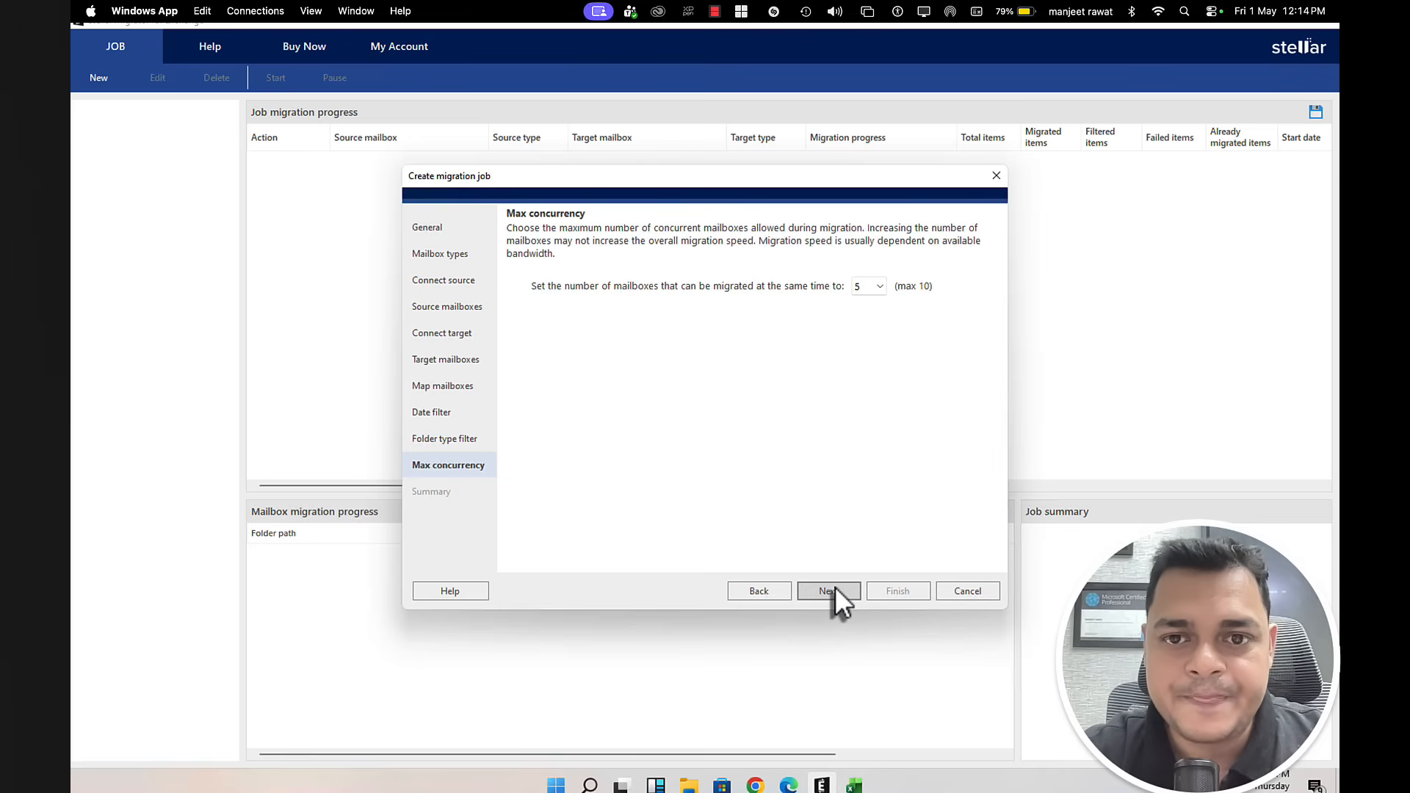
left_click(880, 285)
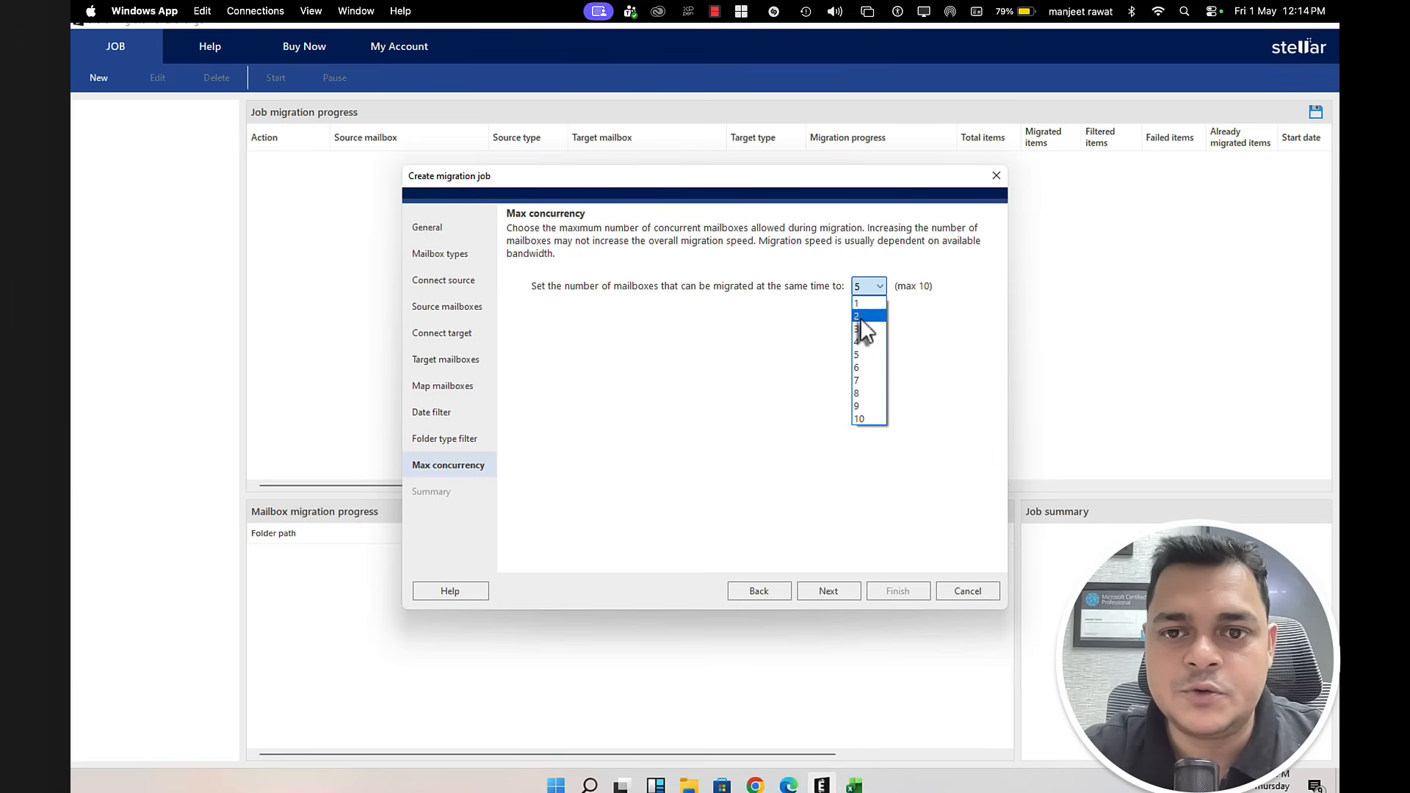
left_click(860, 317)
left_click(831, 587)
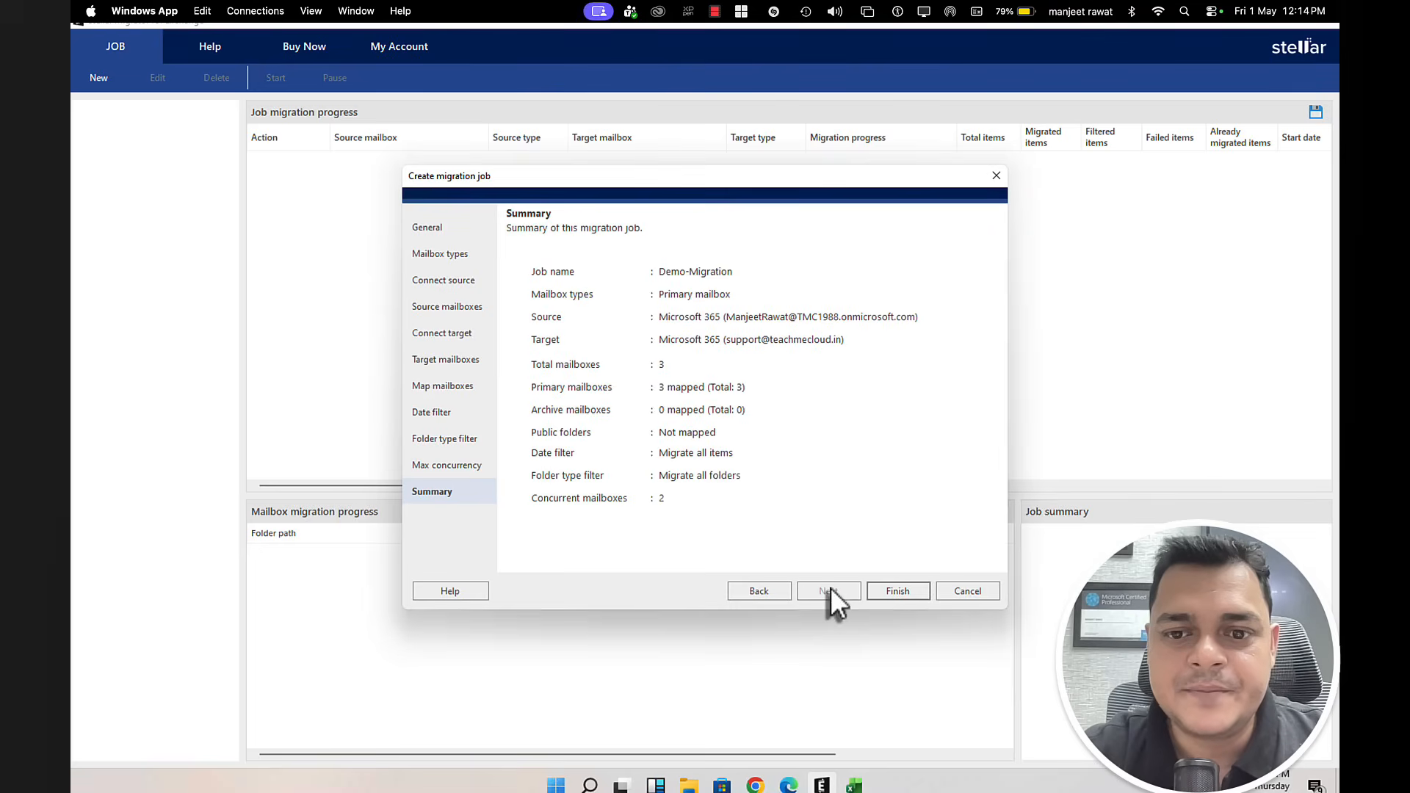
left_click(896, 592)
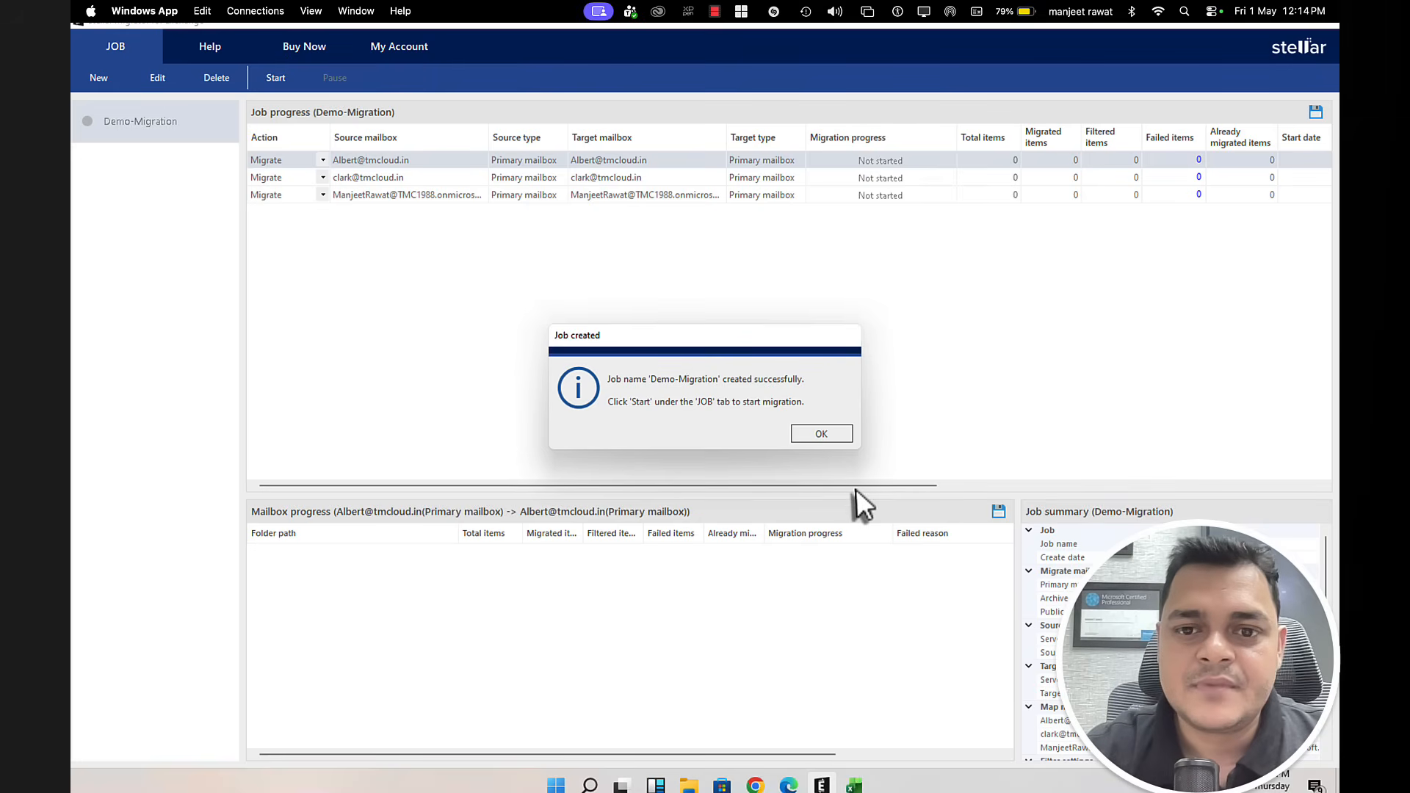
left_click(829, 439)
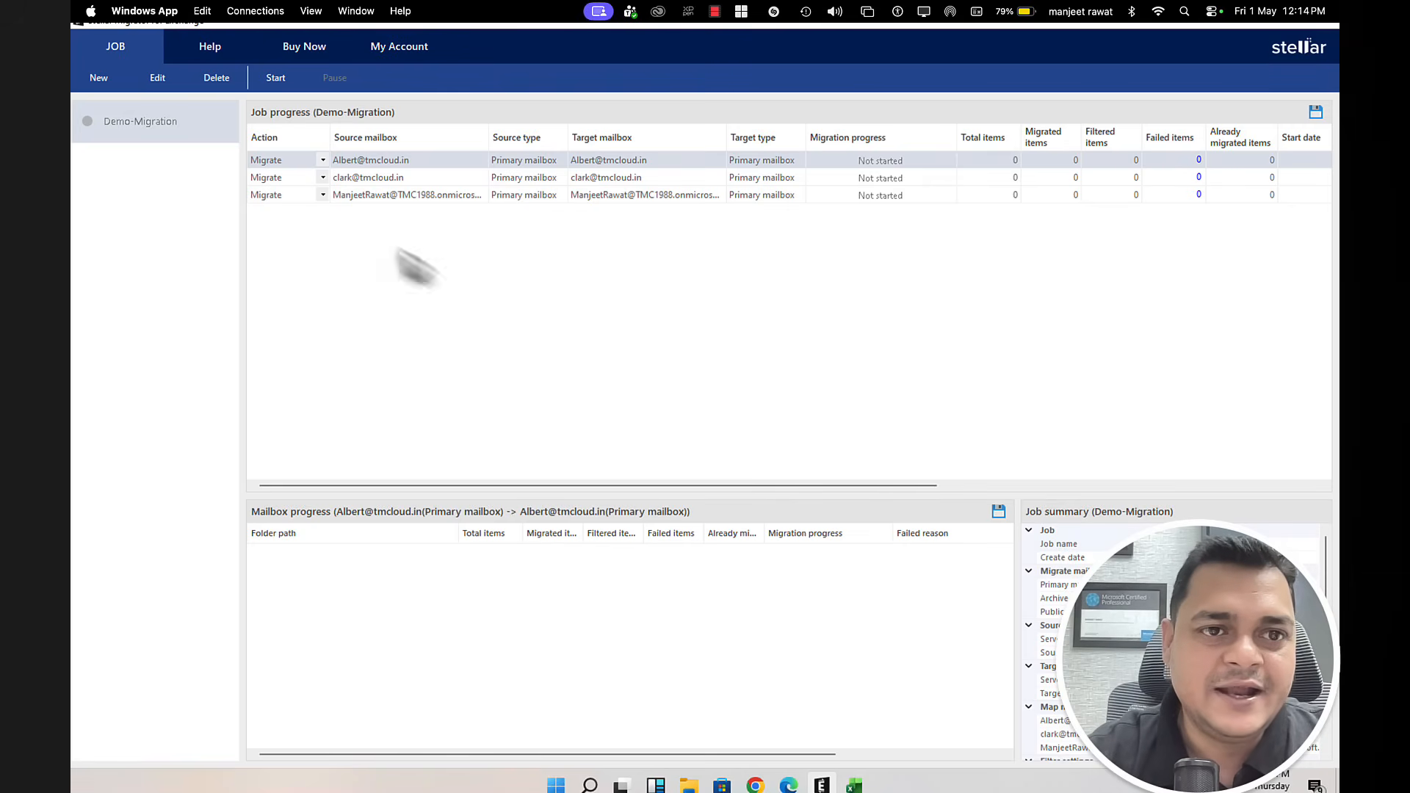
Step: Log in to the licensing server with the account's user ID and password, showing 2 licences available
left_click(280, 85)
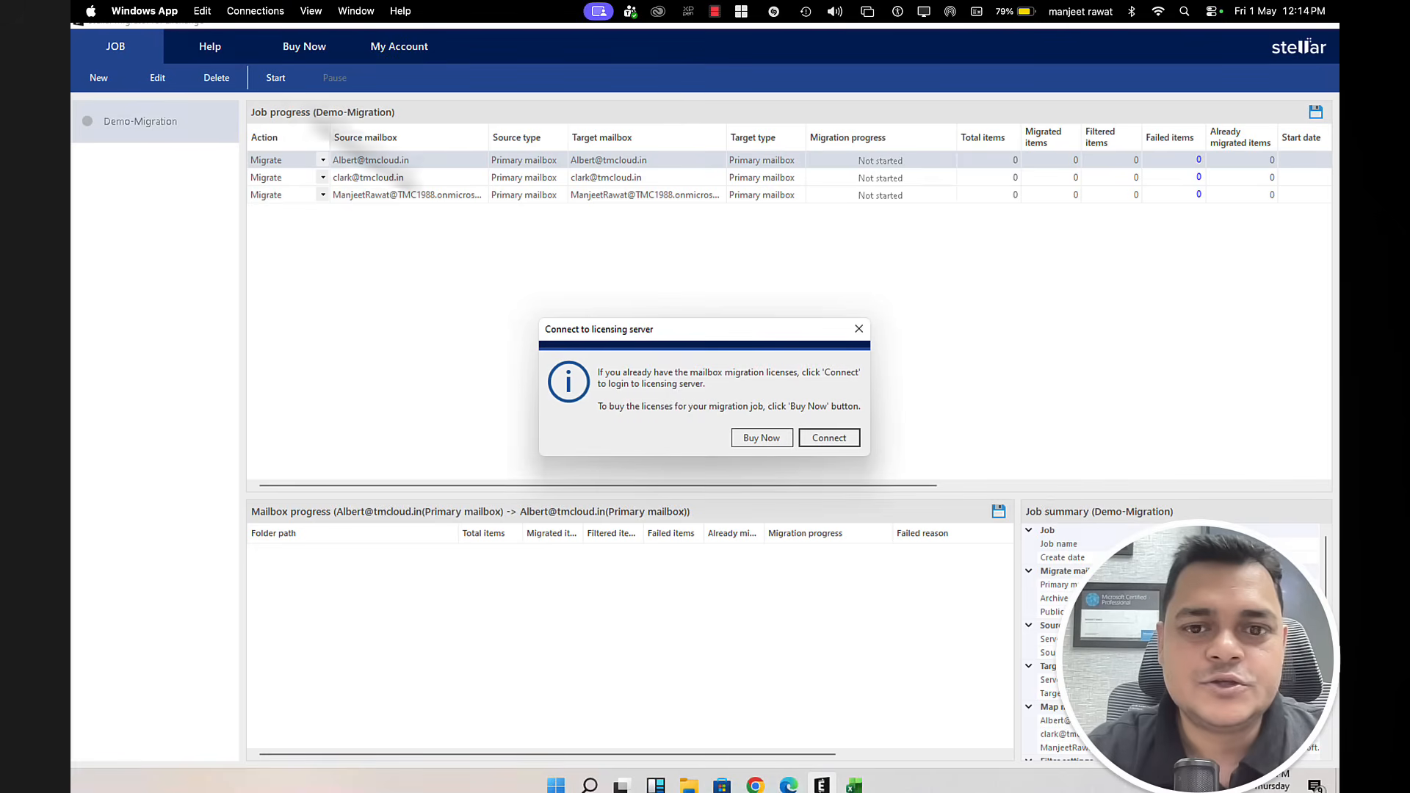
left_click(828, 437)
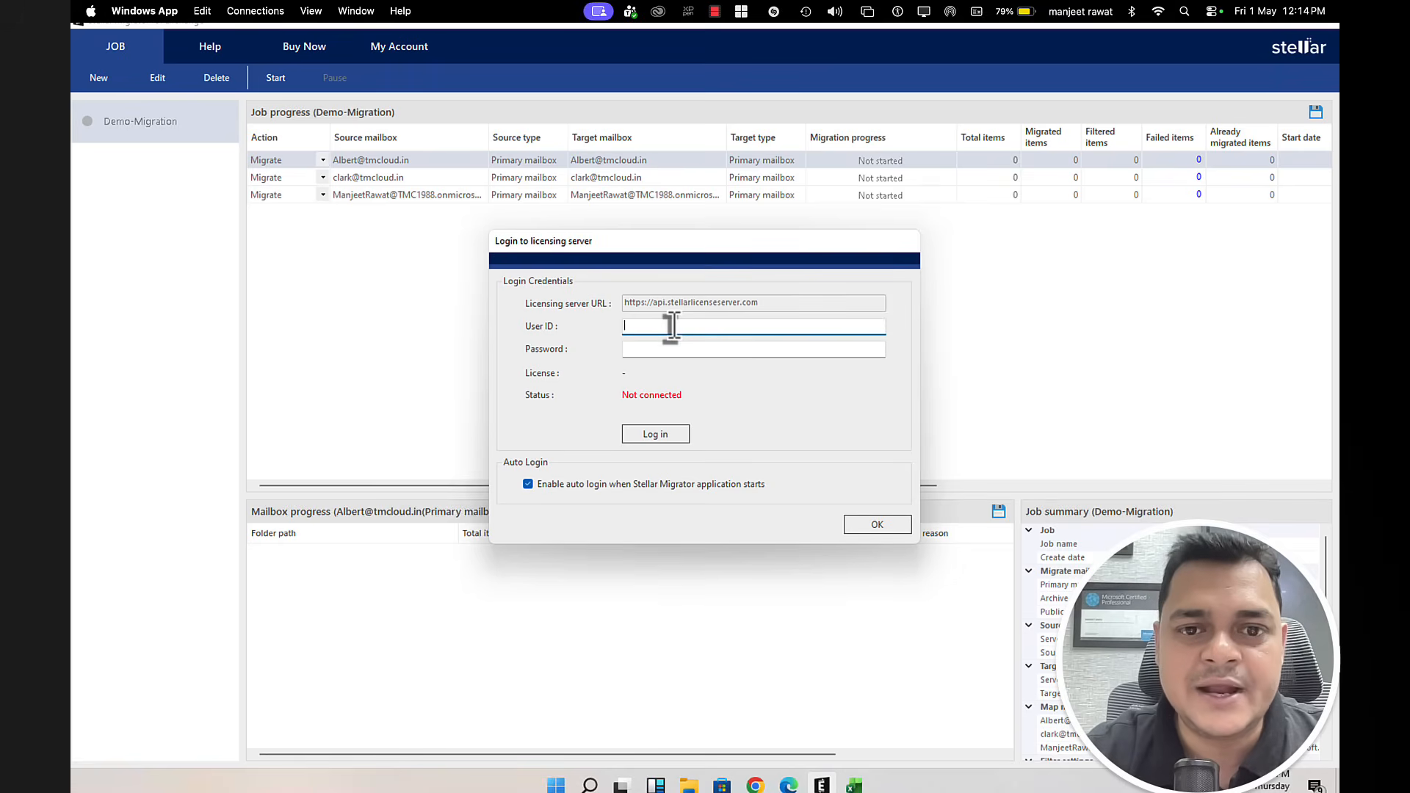
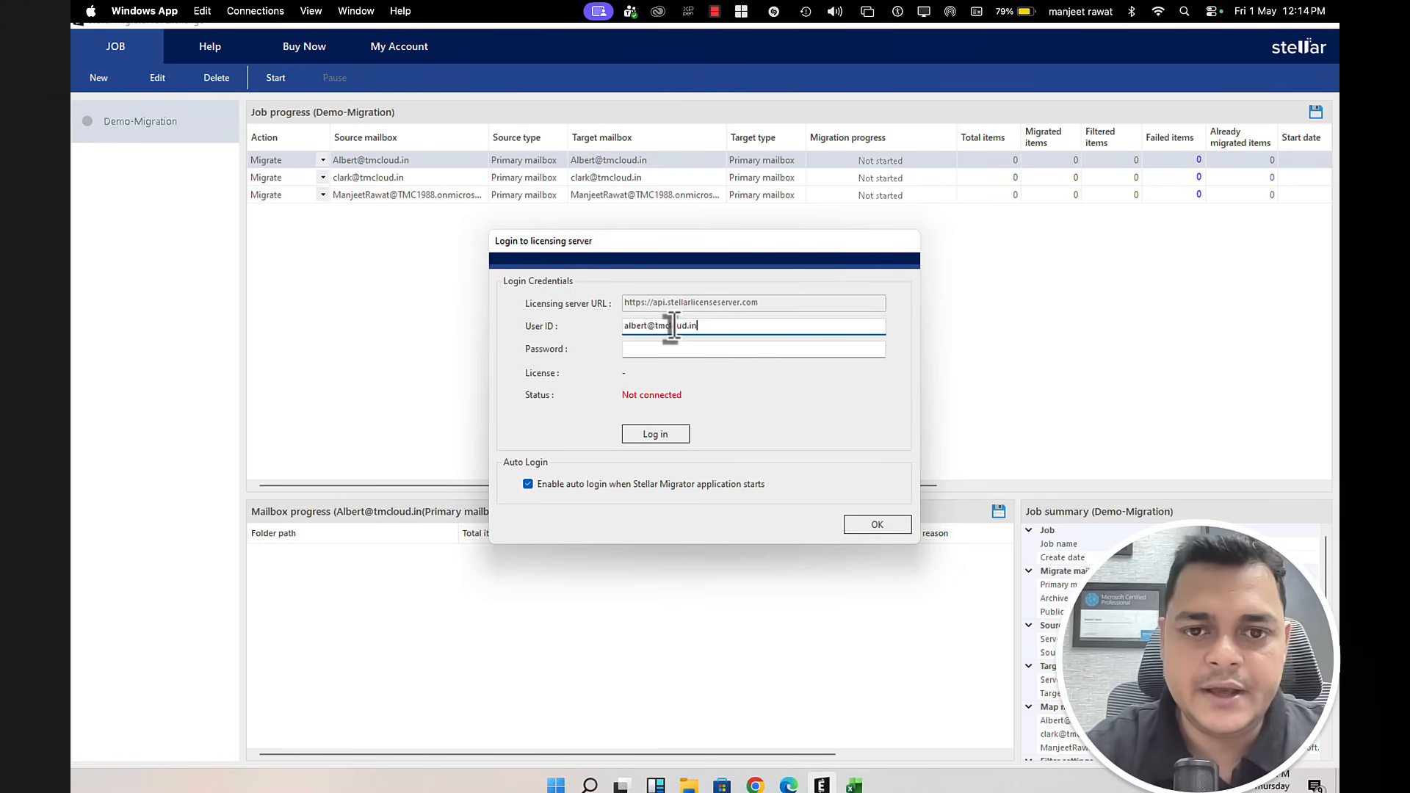
key("Tab")
type("********")
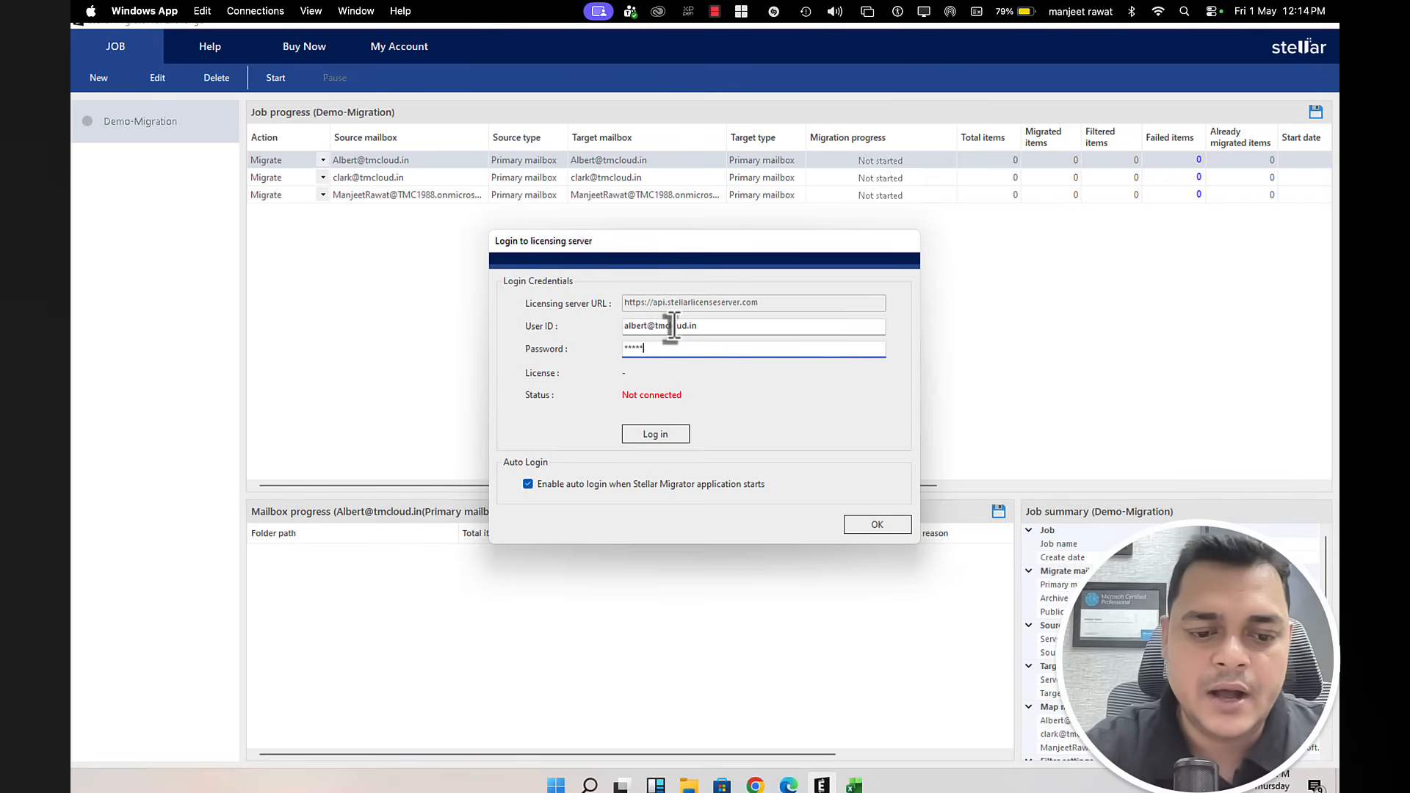
type("**")
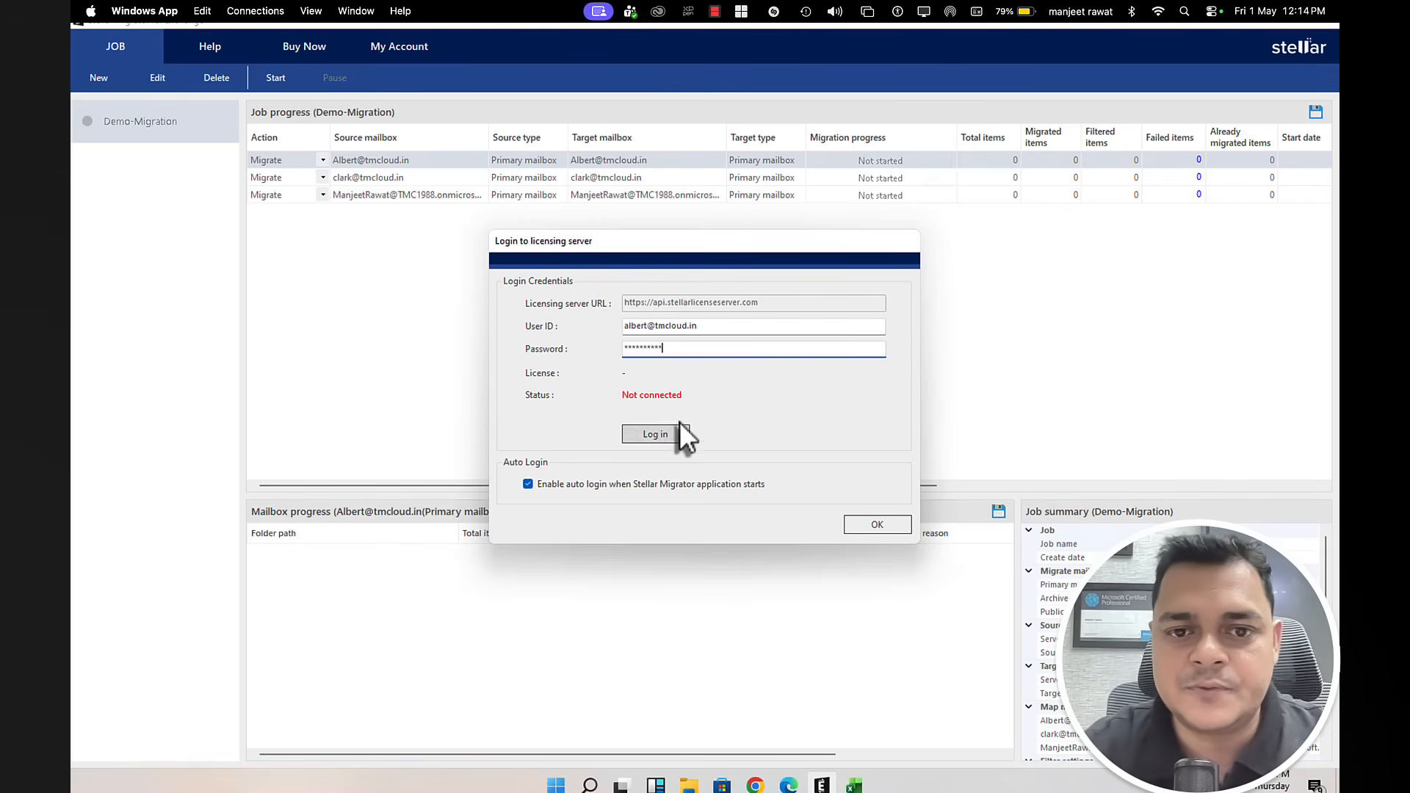
left_click(654, 434)
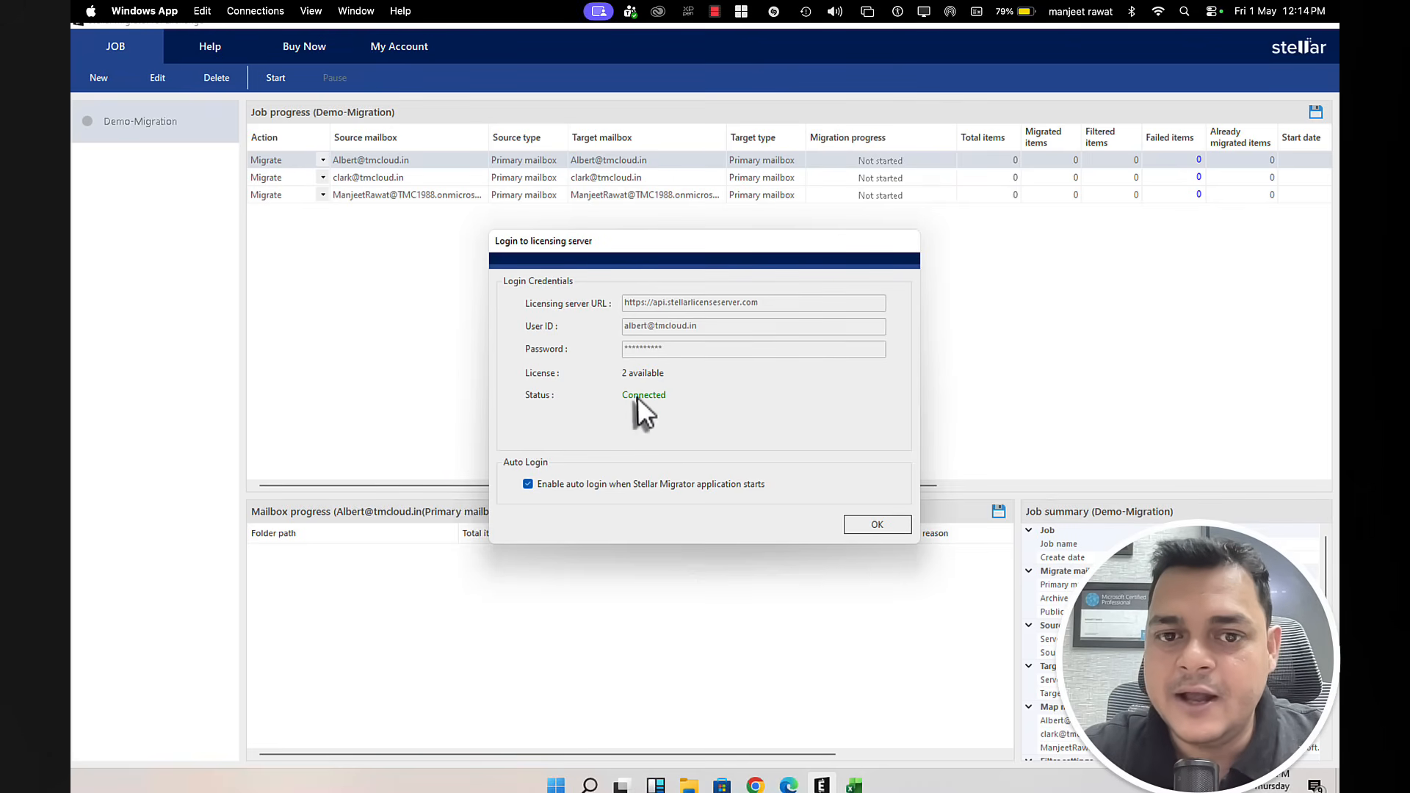
left_click(876, 525)
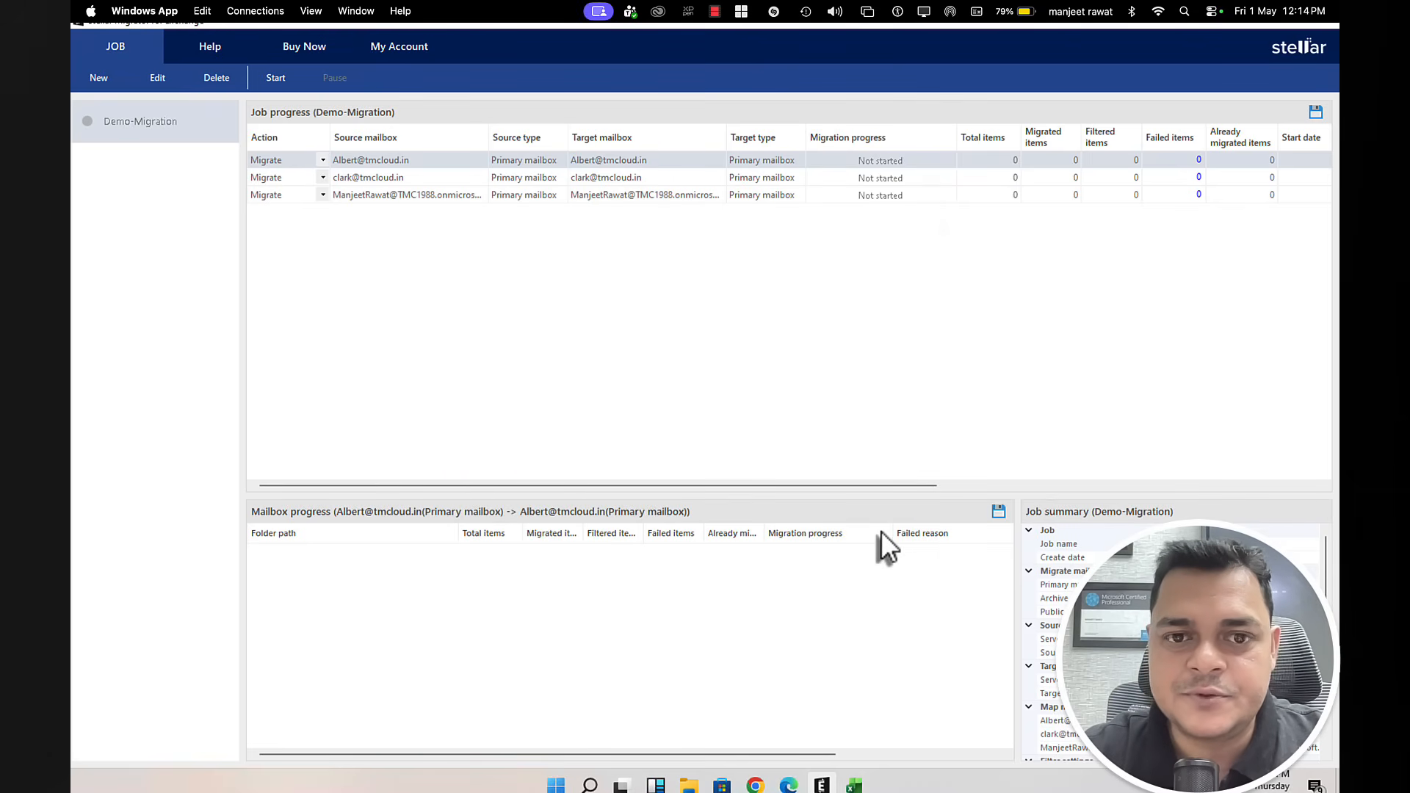
Step: Start the Demo-Migration job, continuing with only 2 of the 3 required licences
left_click(273, 82)
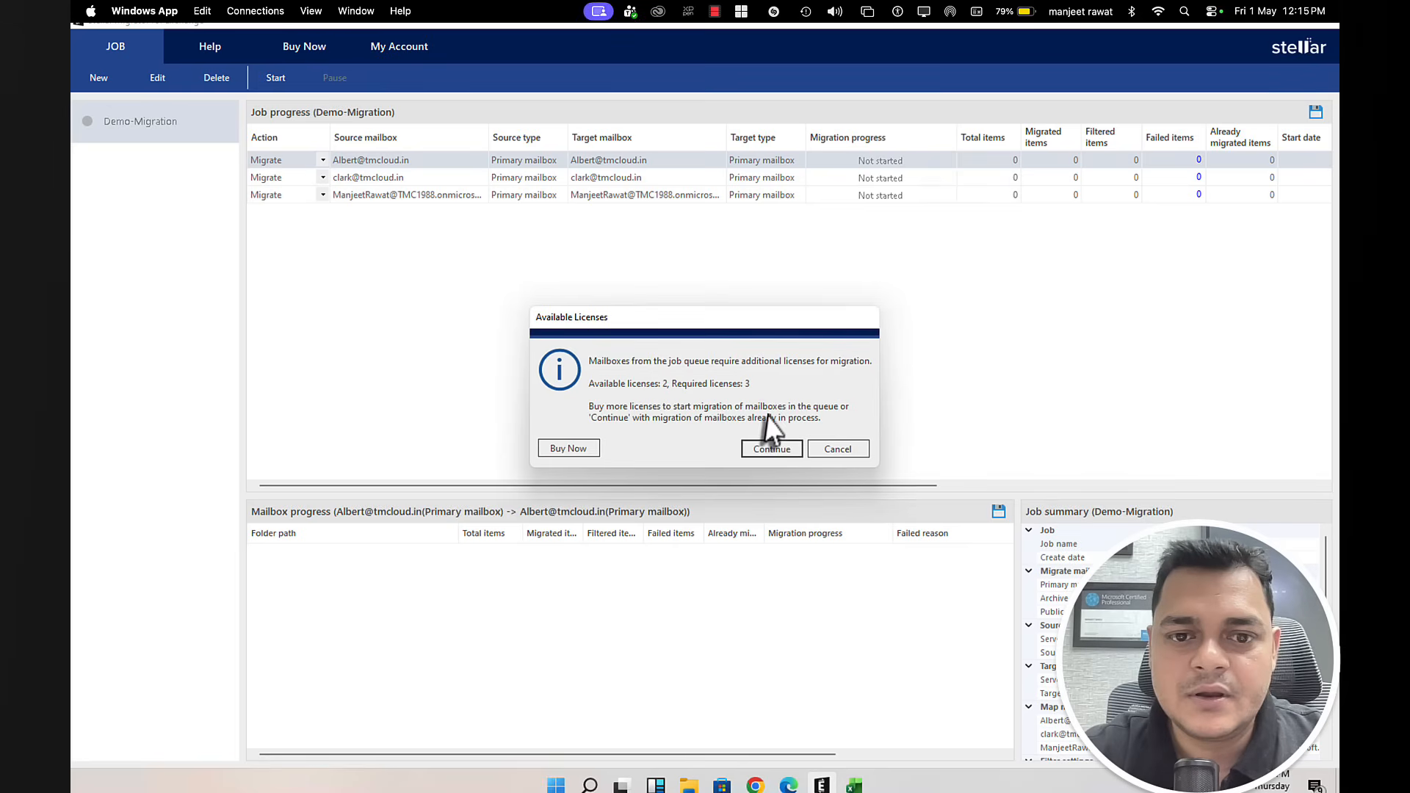
left_click(771, 448)
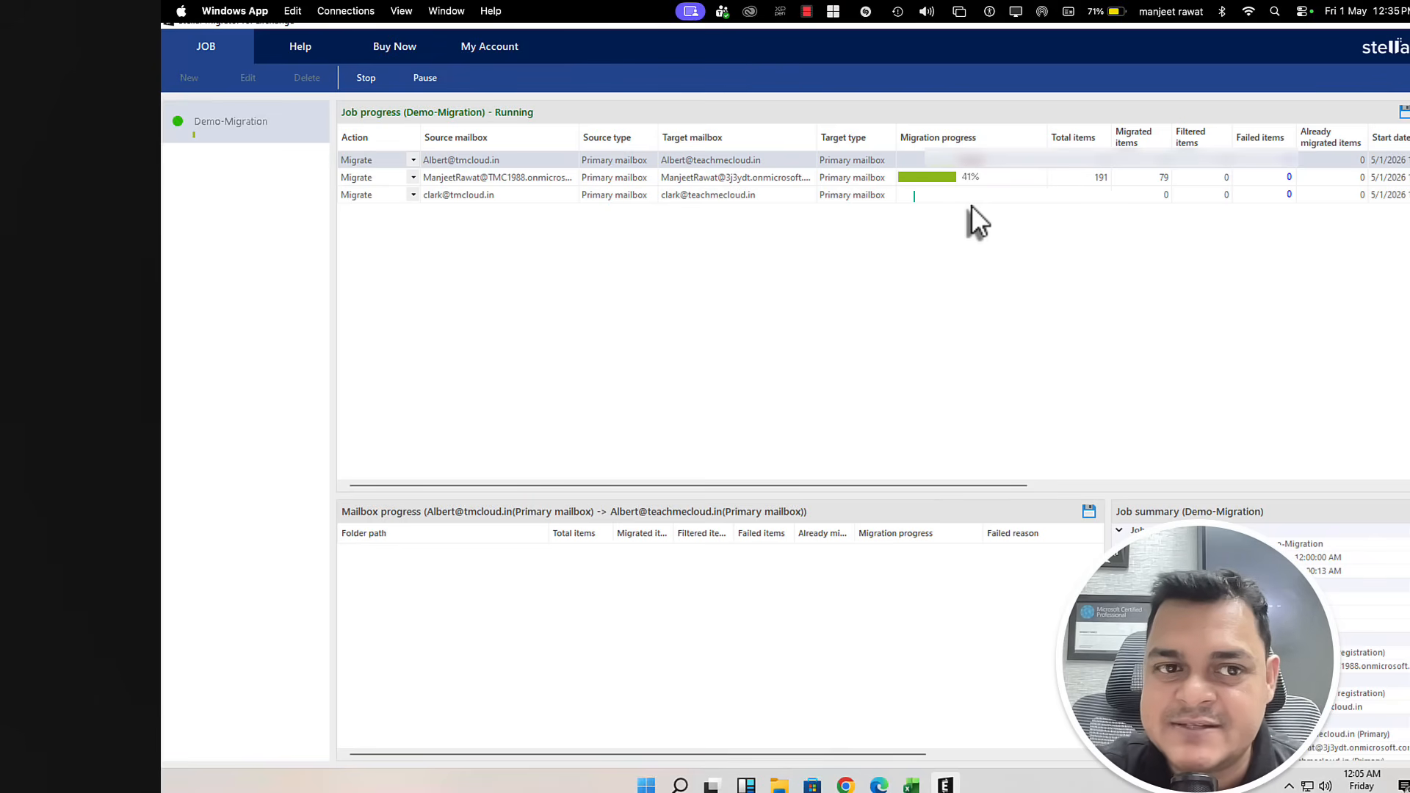
Step: Show the second mailbox's folder progress with wider Source and Target mailbox columns, then return to Outlook
left_click(487, 180)
left_click_drag(579, 138, 716, 138)
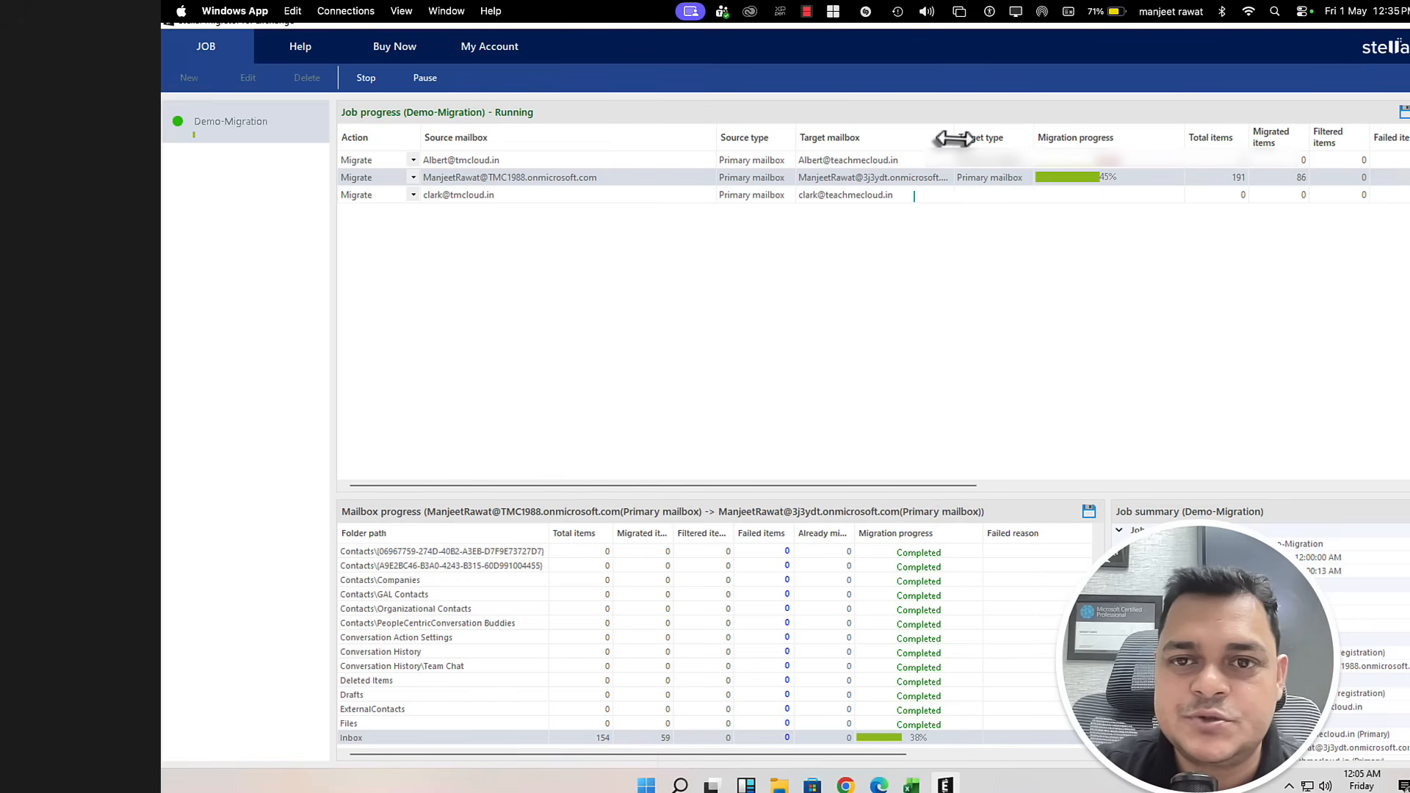
left_click_drag(953, 138, 990, 138)
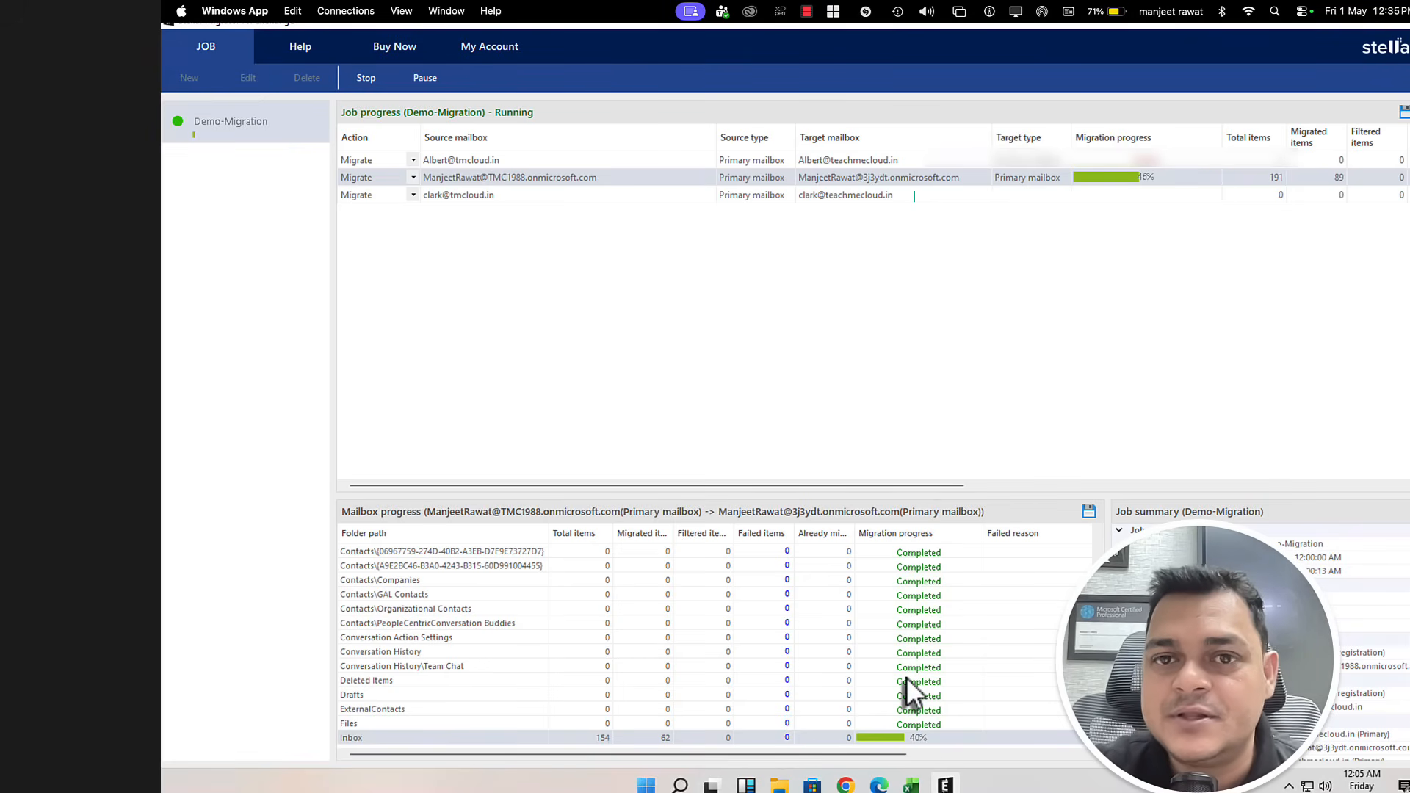
key("ctrl+Left")
key("ctrl+Left")
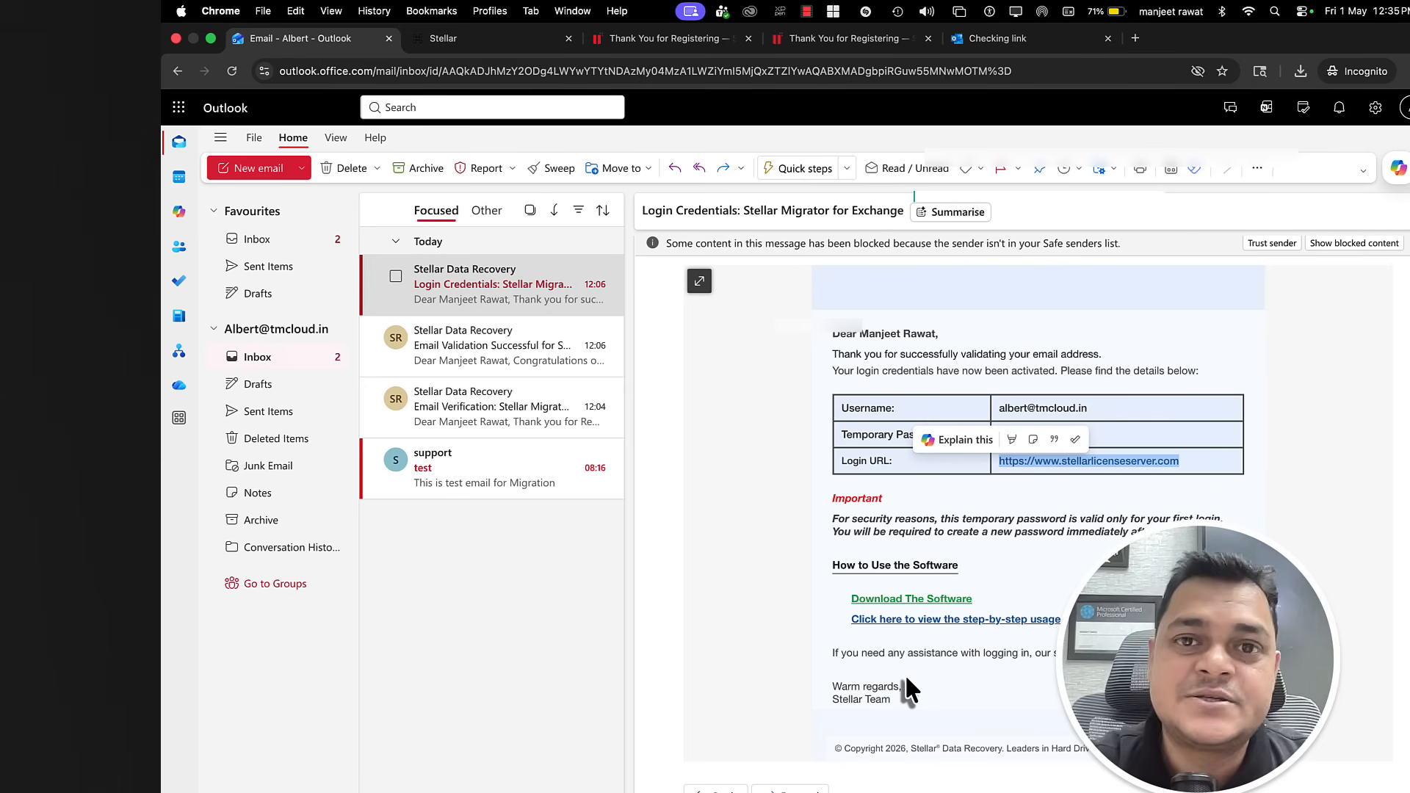
key("ctrl+Left")
key("ctrl+Left")
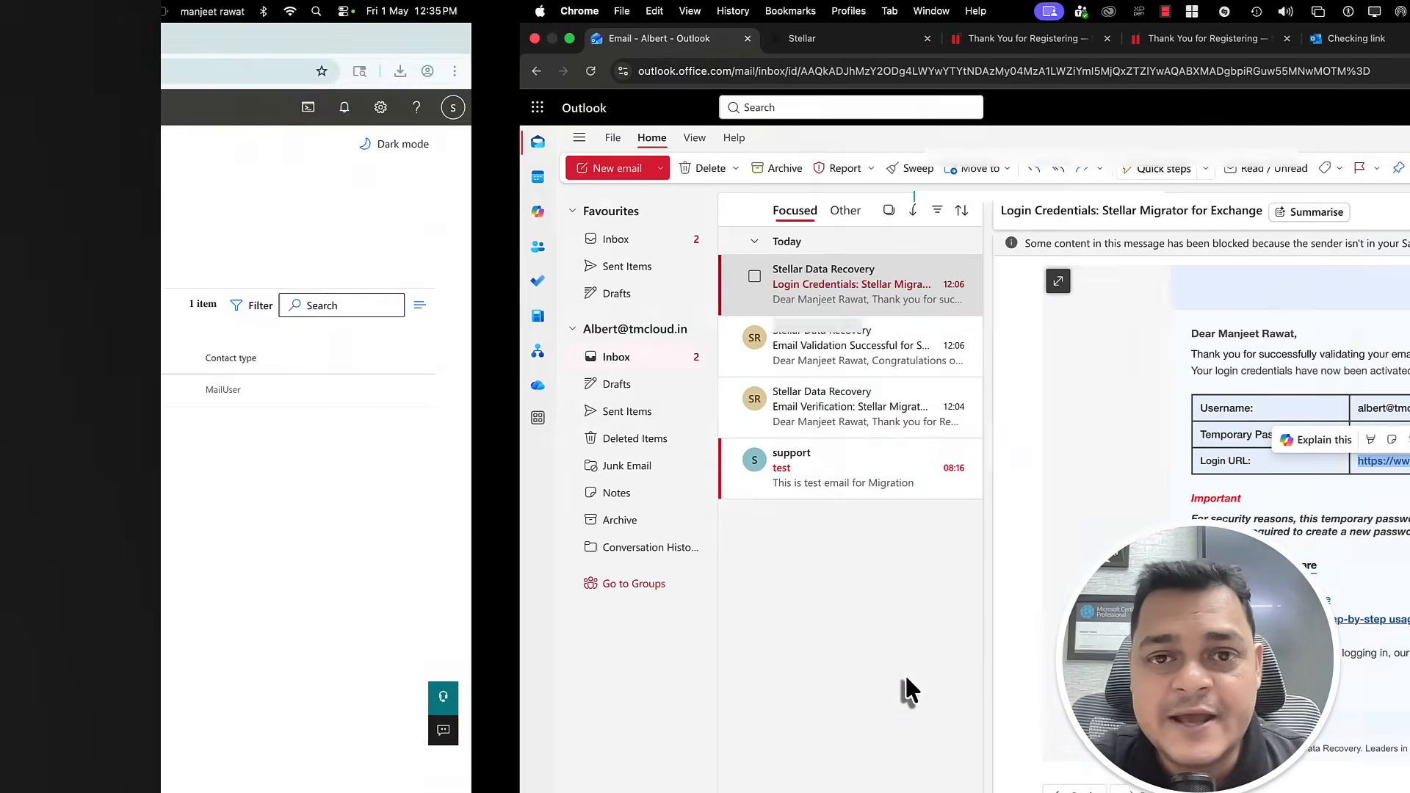